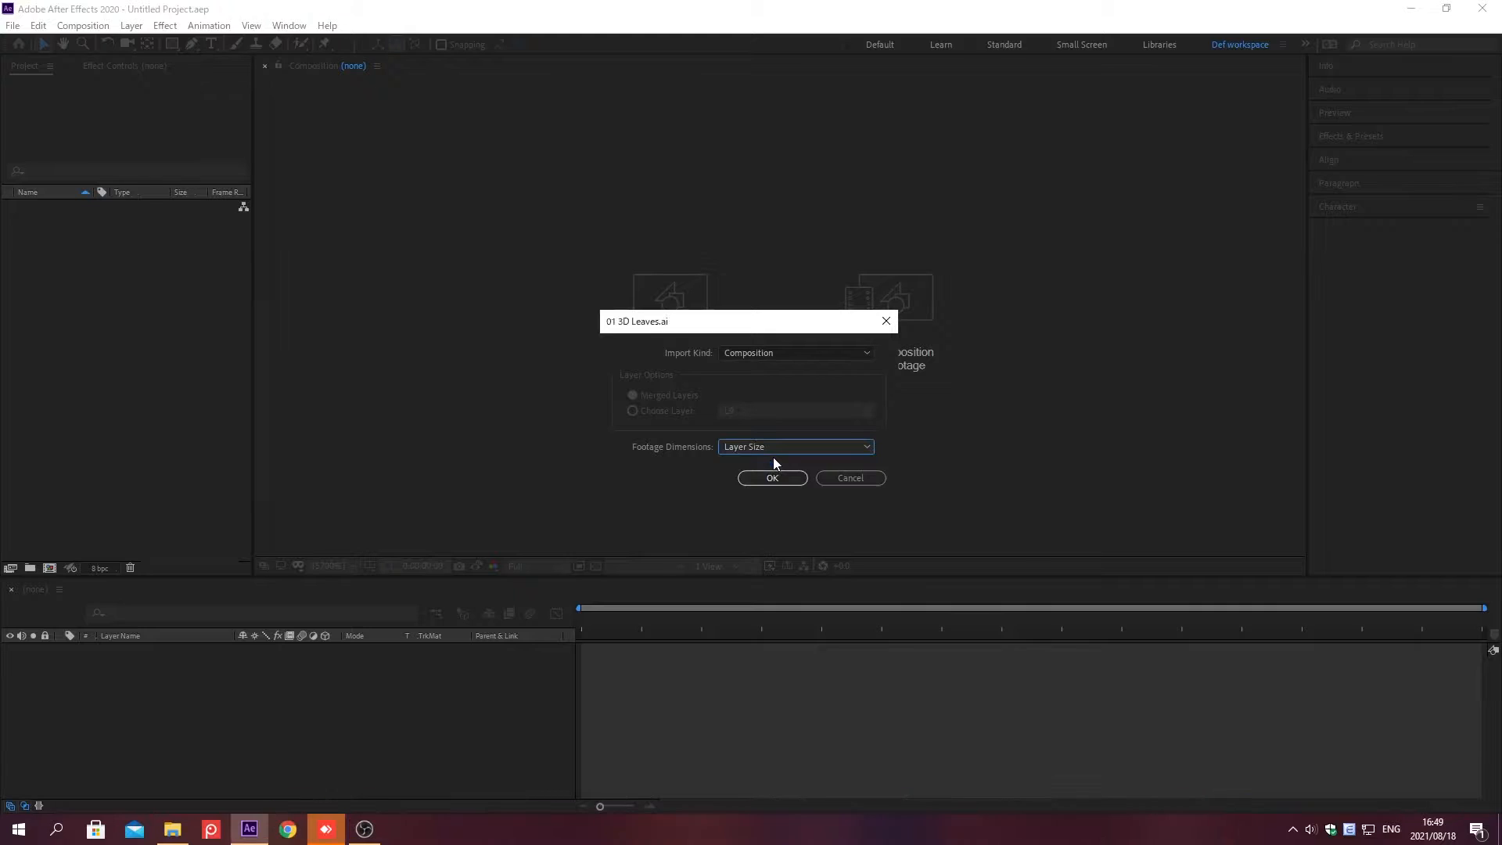
Step: Import the 3D Leaves Illustrator file as a composition with layer-size footage and open the composition
click(773, 477)
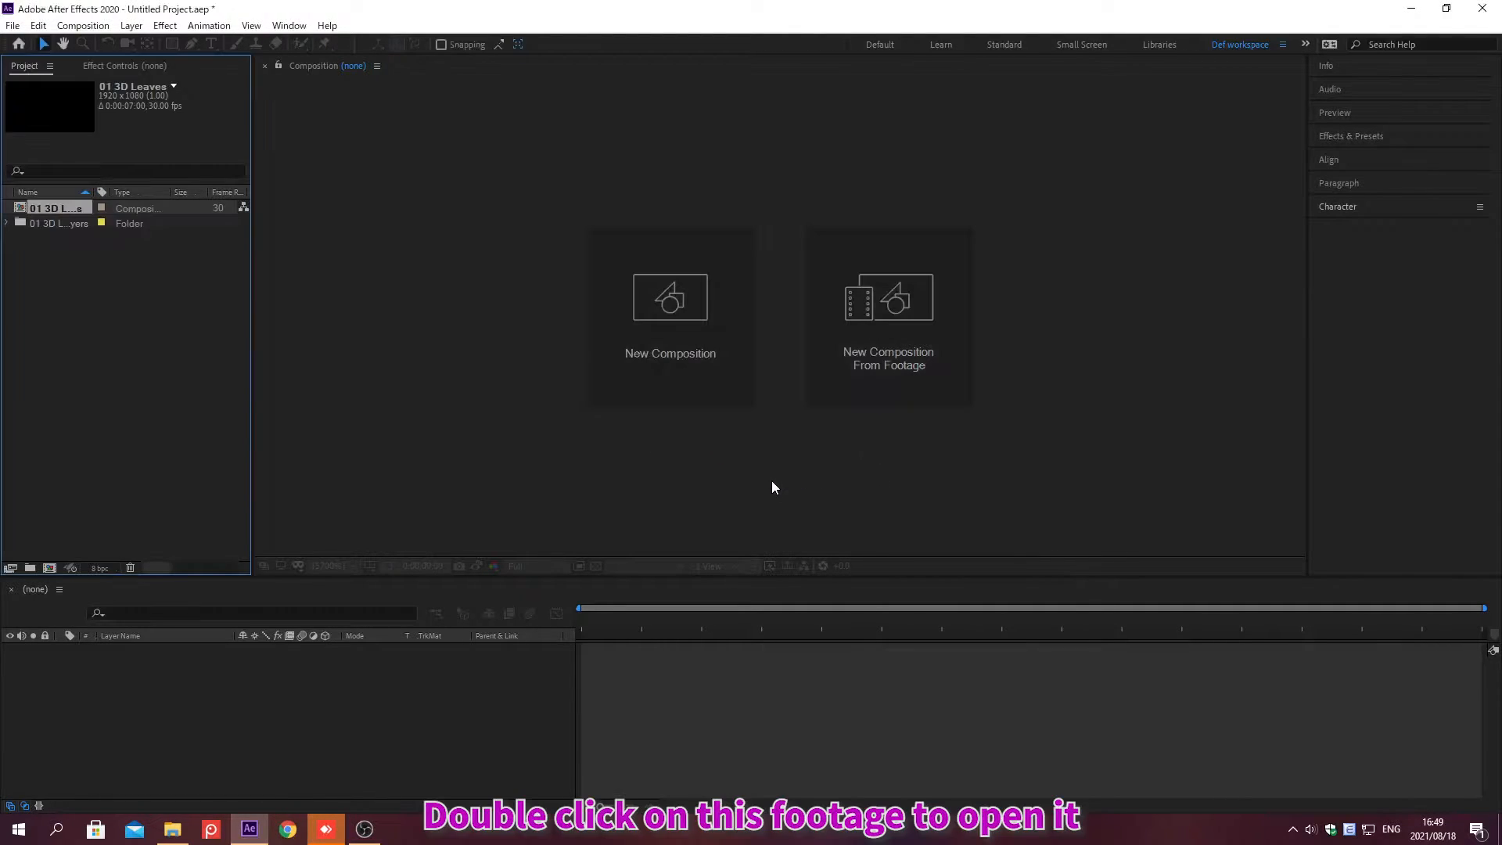
double_click(49, 208)
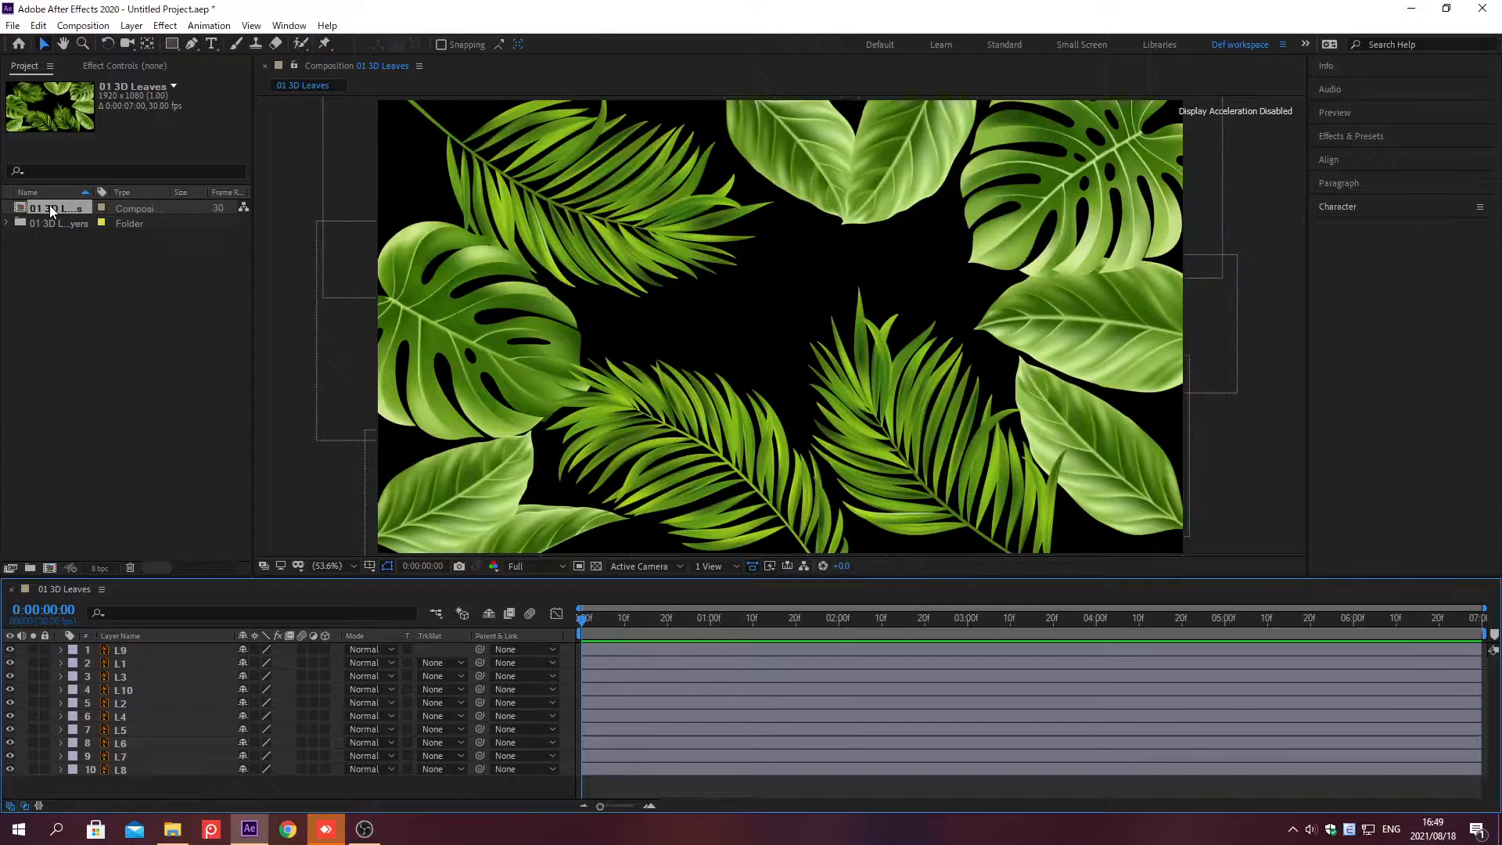
Step: Show the Anchor Point of all layers and set layer L8's anchor point to 30, 40.6
key(ctrl+a)
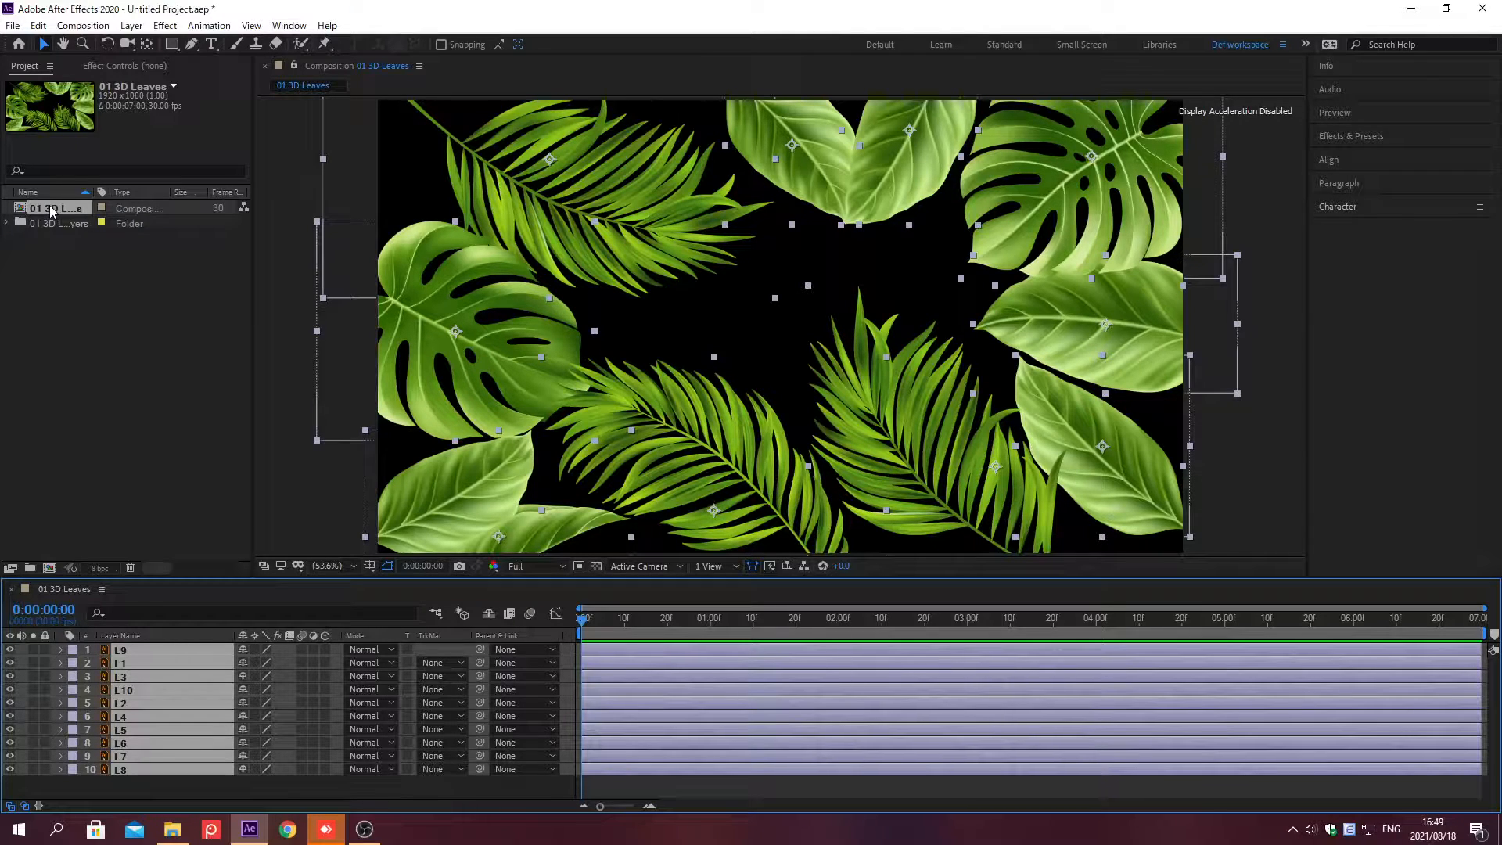
key(a)
scroll(1494, 777, down, 5)
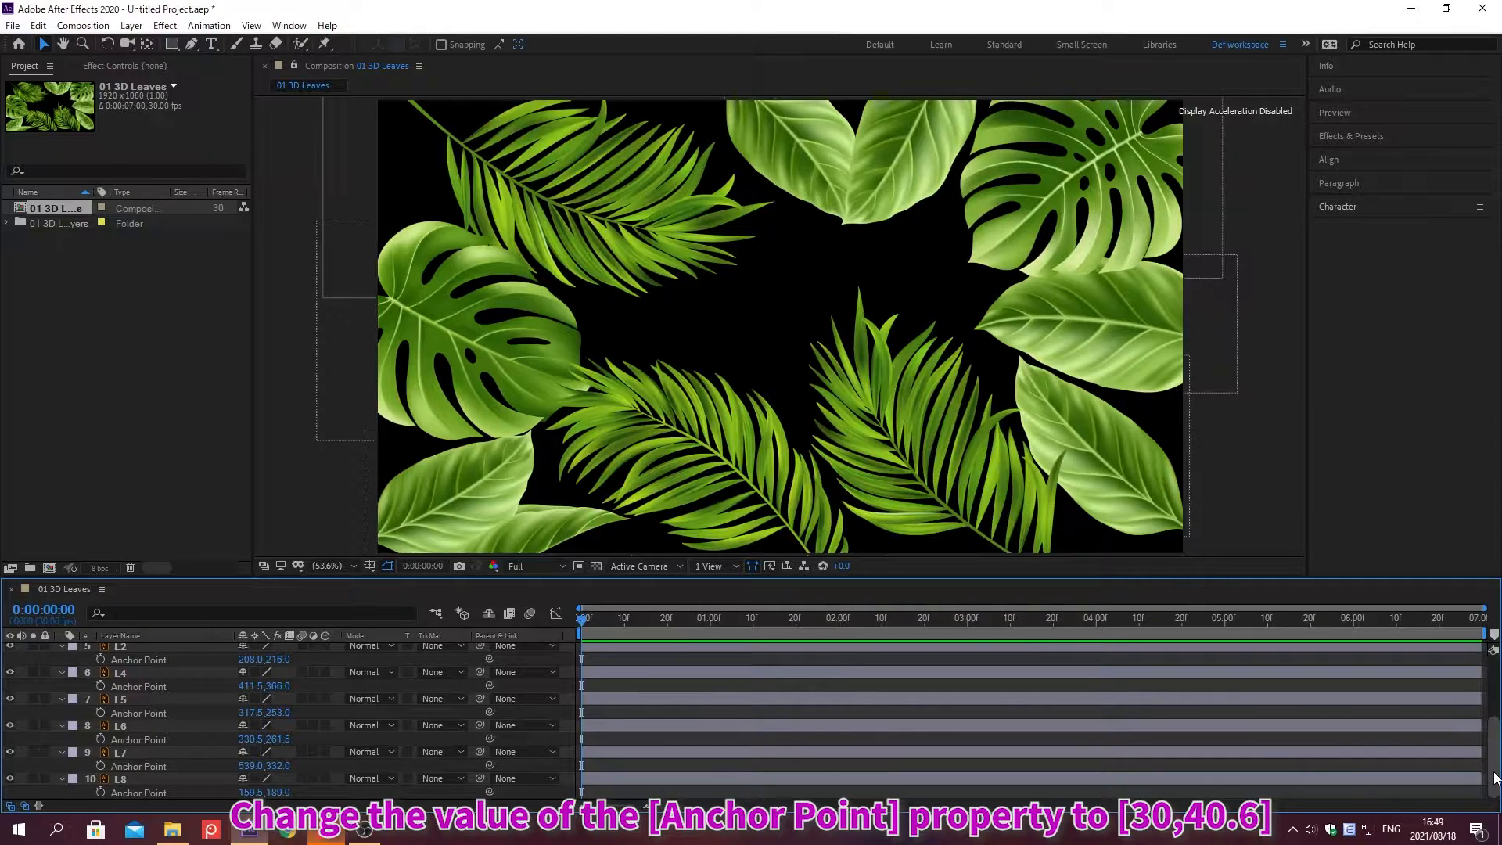
click(245, 792)
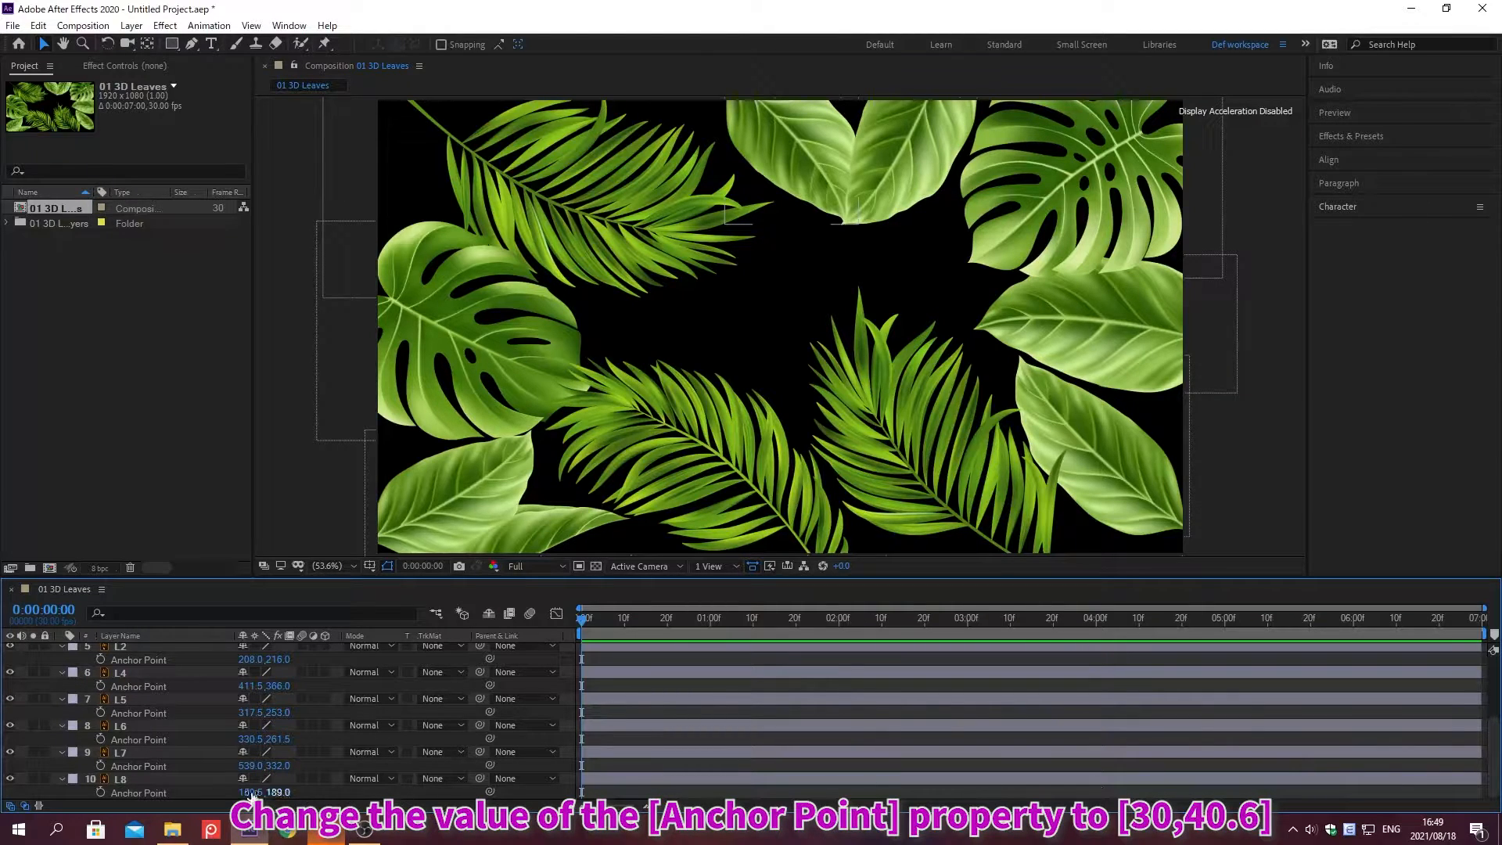
text(30)
key(Tab)
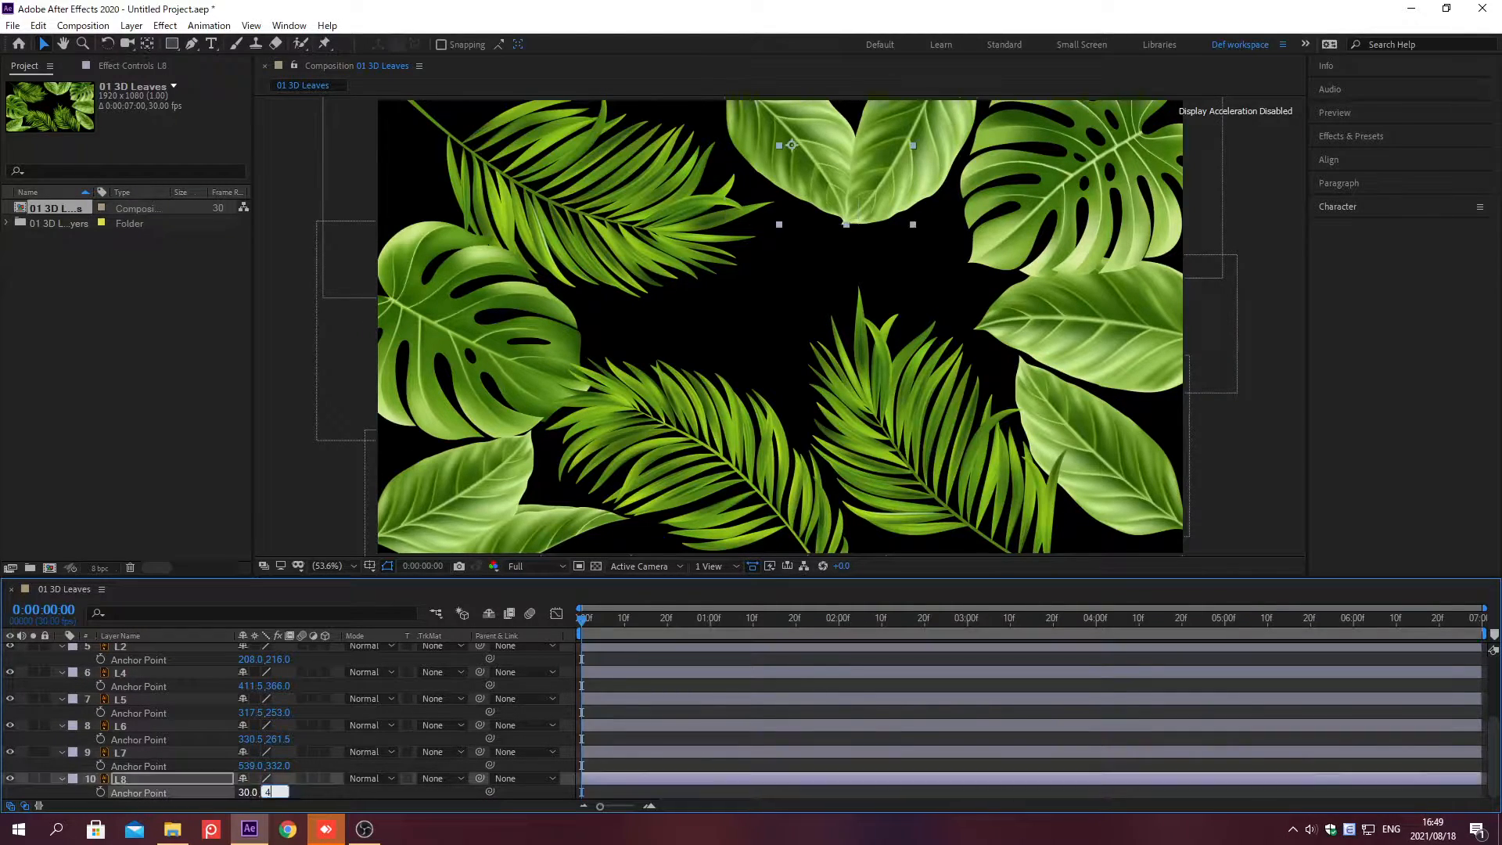
text(40.6)
key(Return)
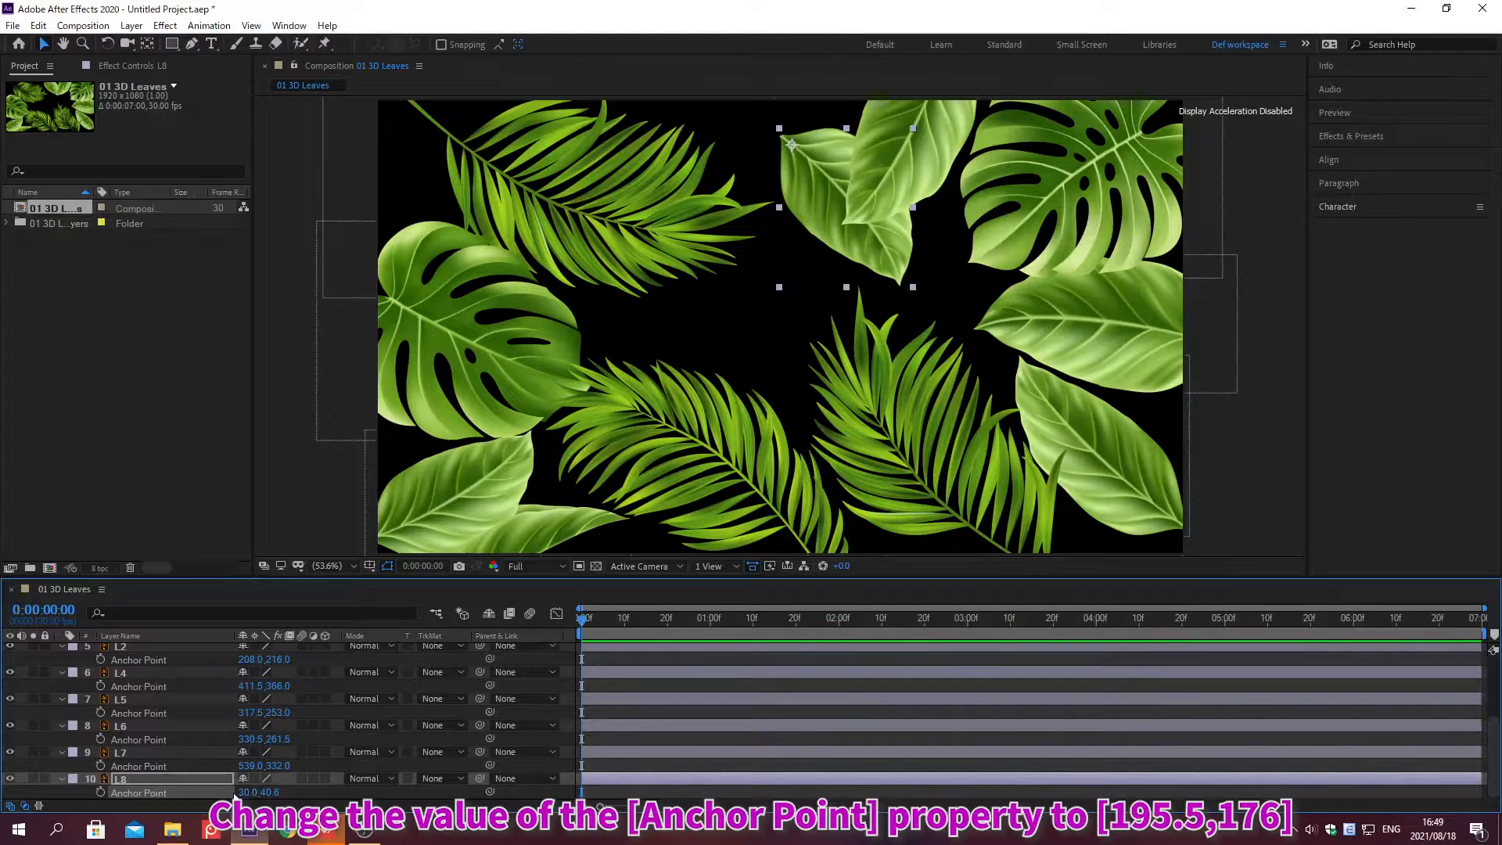
Step: Set layer L7's anchor point to 195.5, 176
click(245, 766)
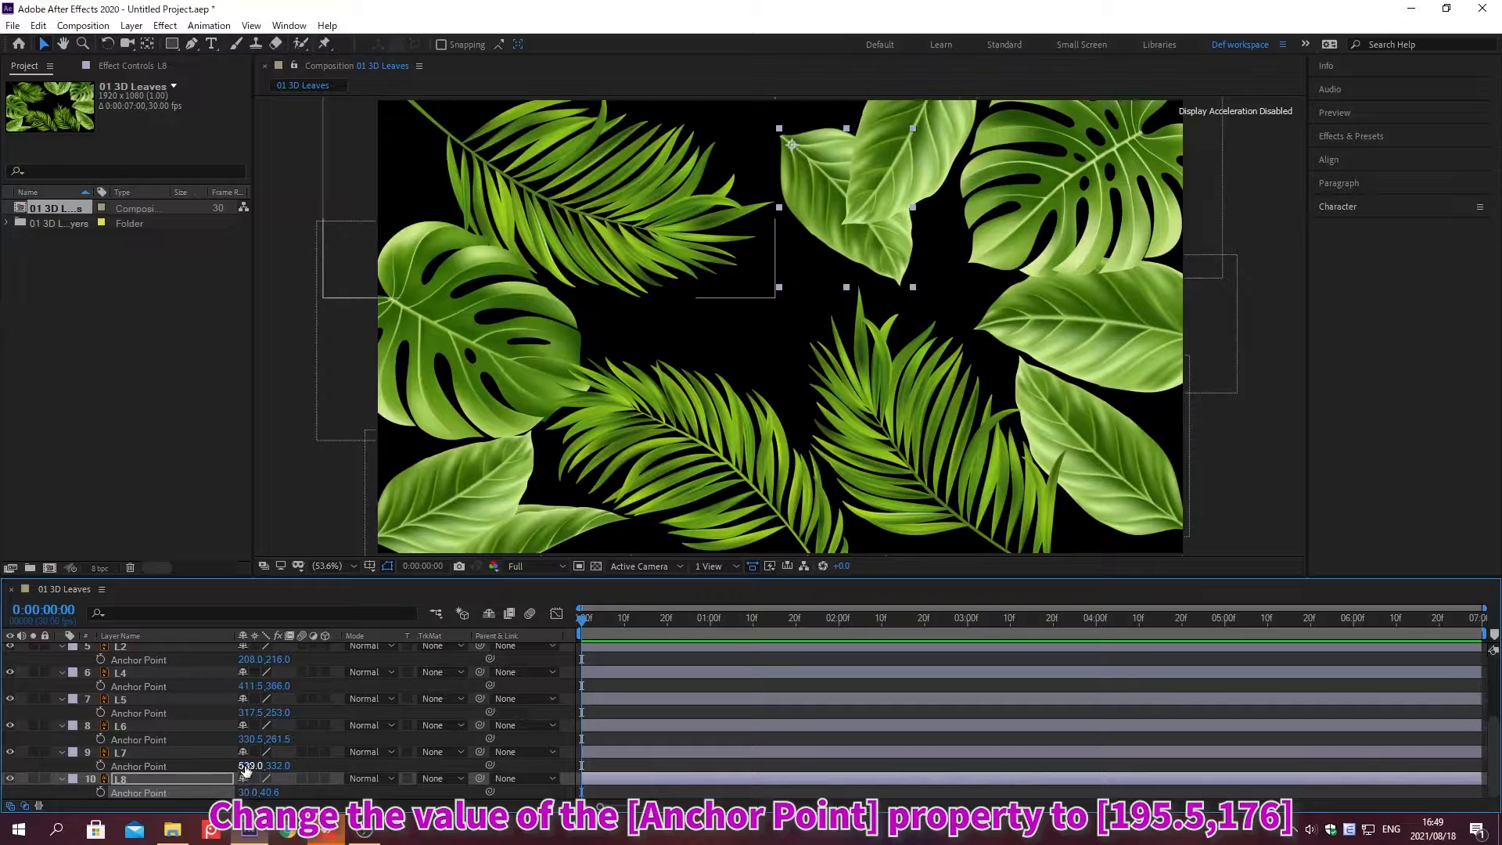
text(195.5)
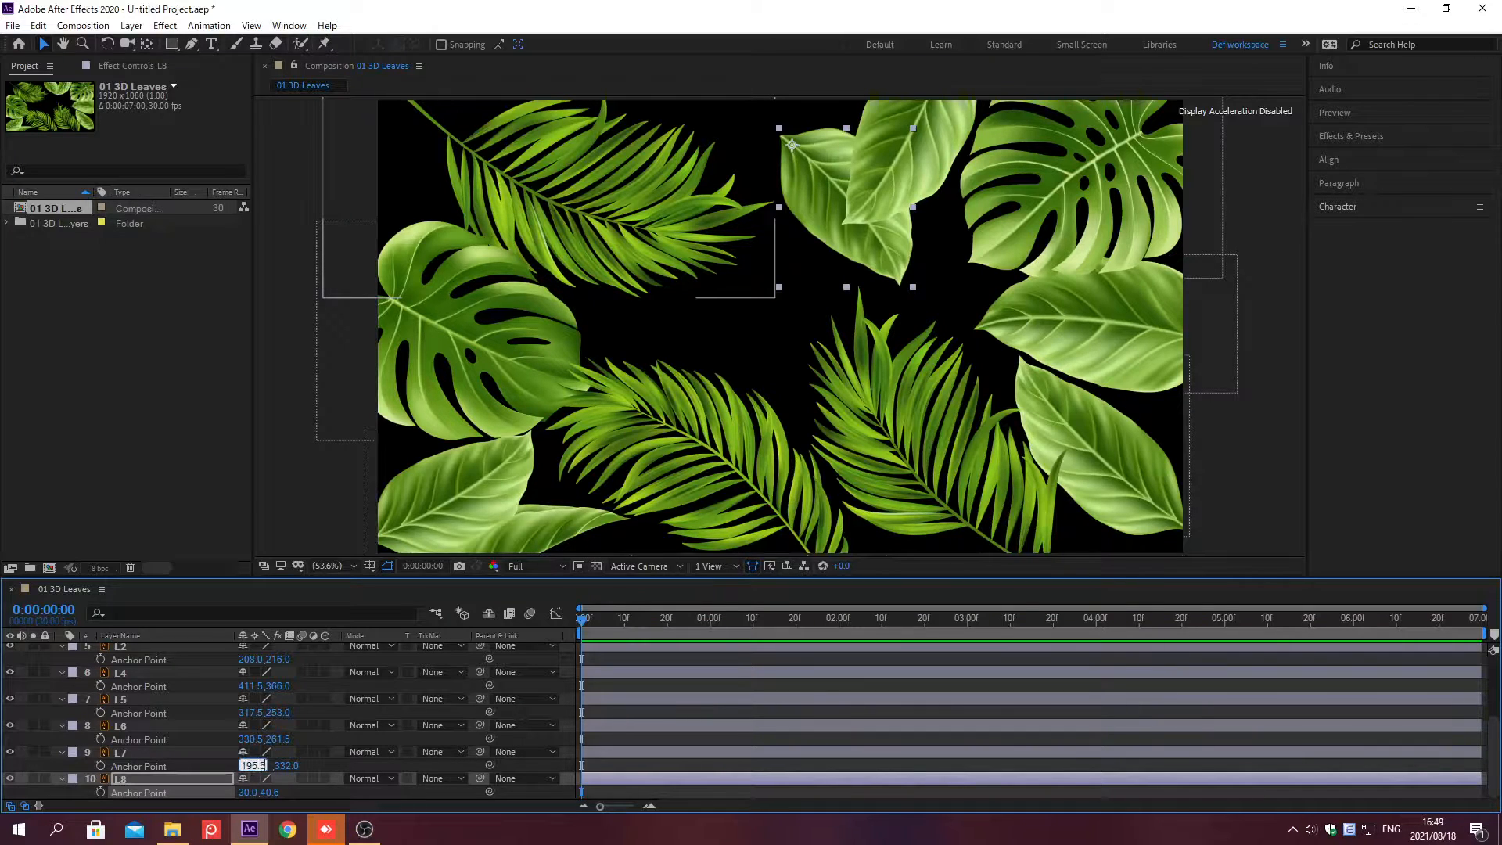
key(Tab)
text(176)
key(Return)
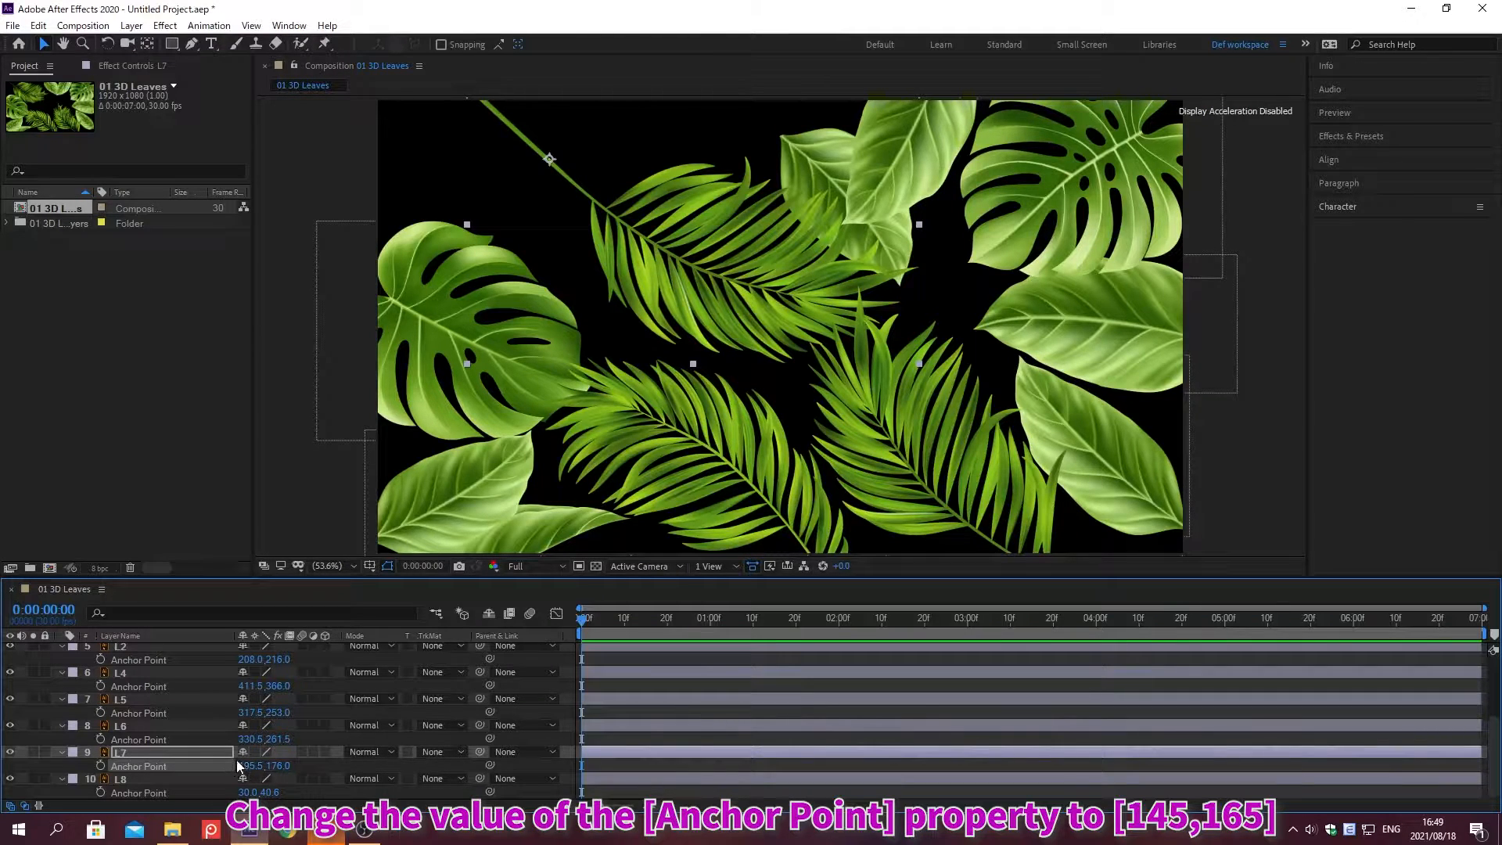
Step: Set layer L6's anchor point to 145, 165
click(244, 739)
text(145)
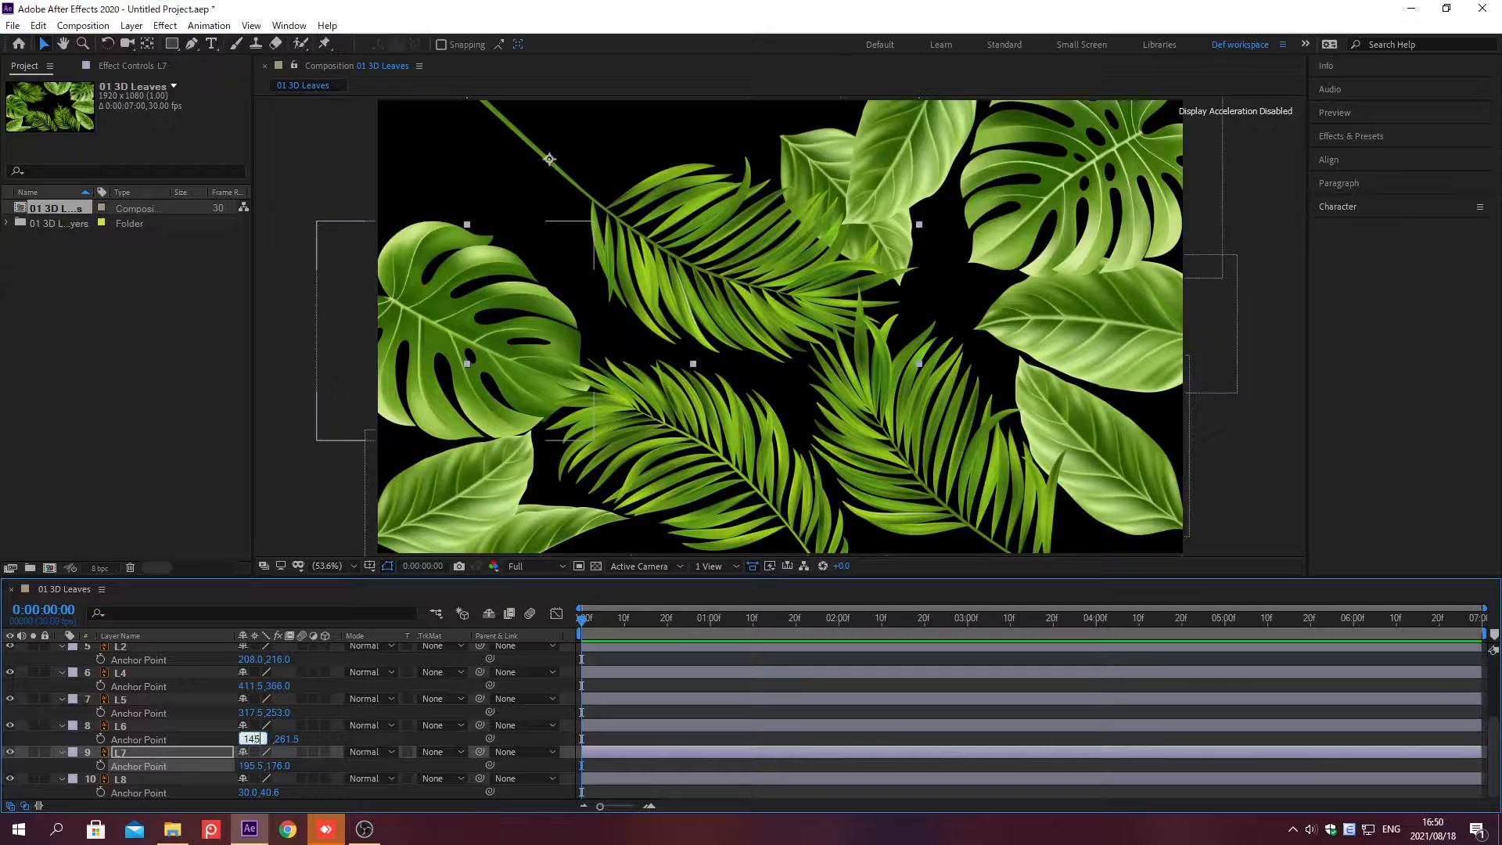
key(Tab)
text(165)
key(Return)
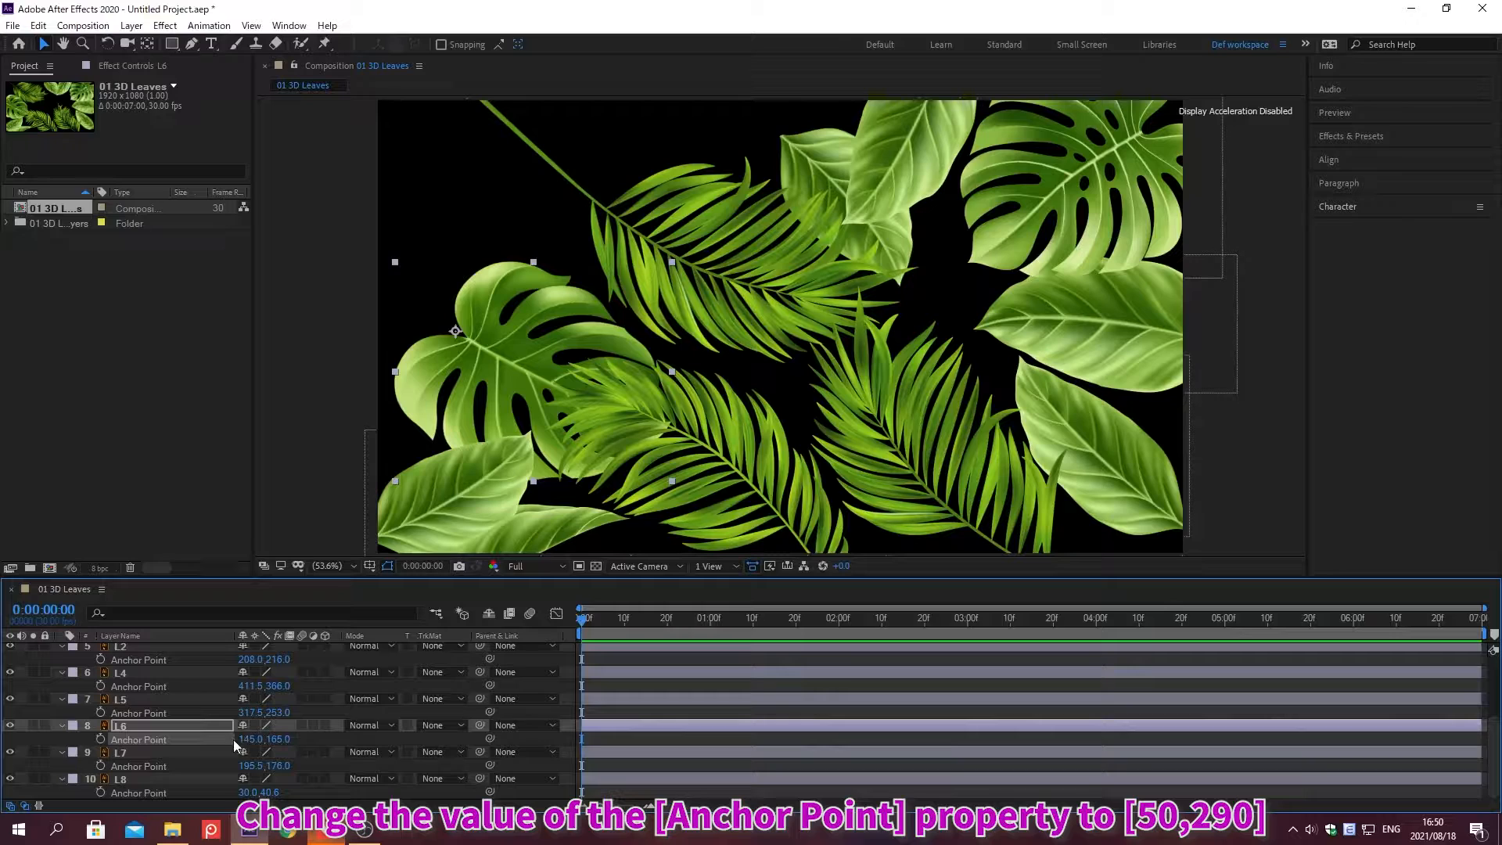
Step: Set layer L5's anchor point to 50, 290
click(245, 712)
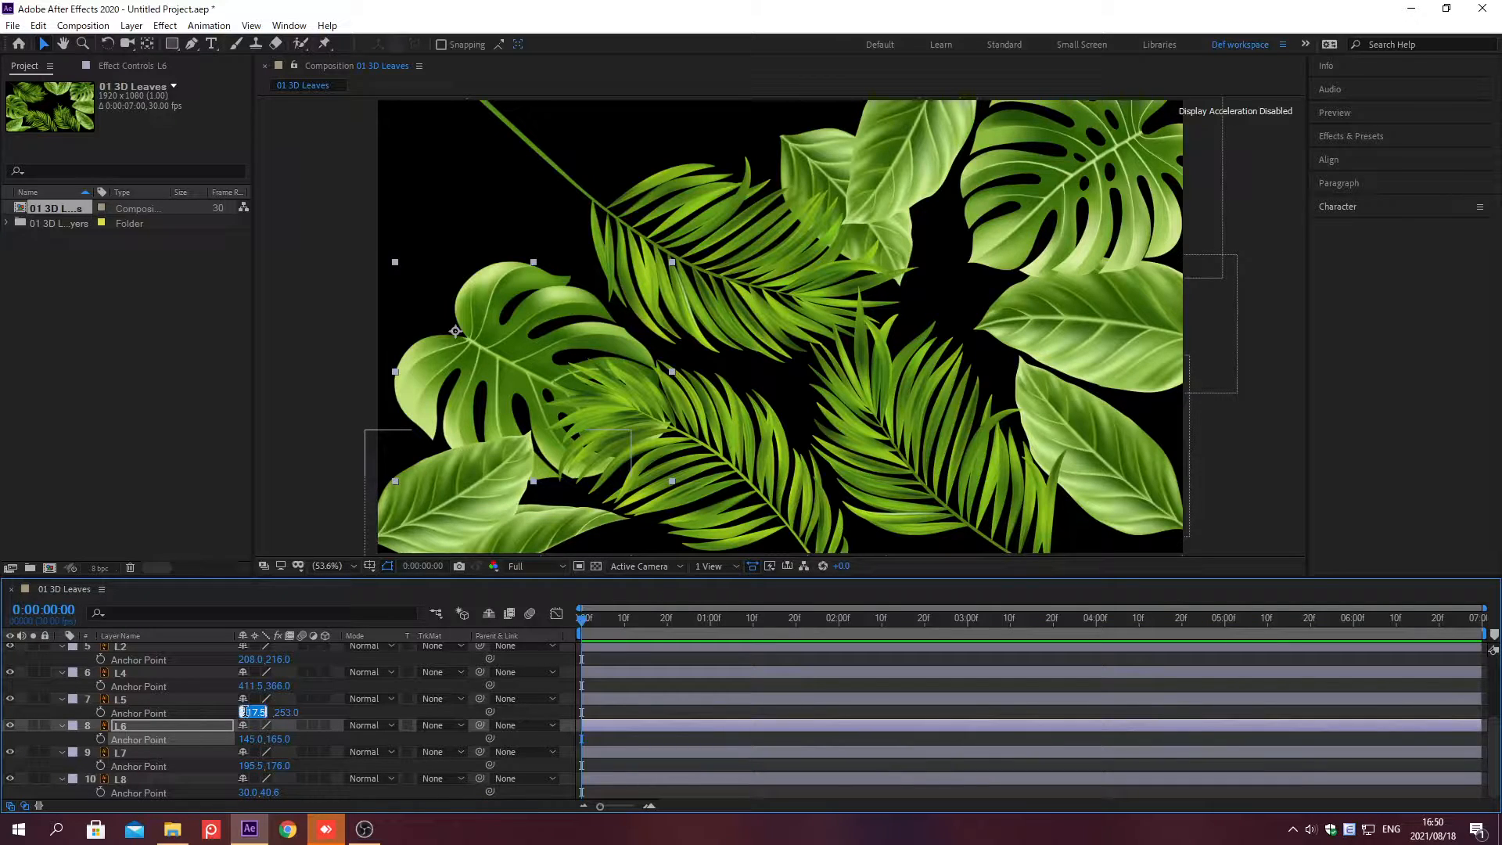
text(50)
key(Tab)
text(290)
key(Return)
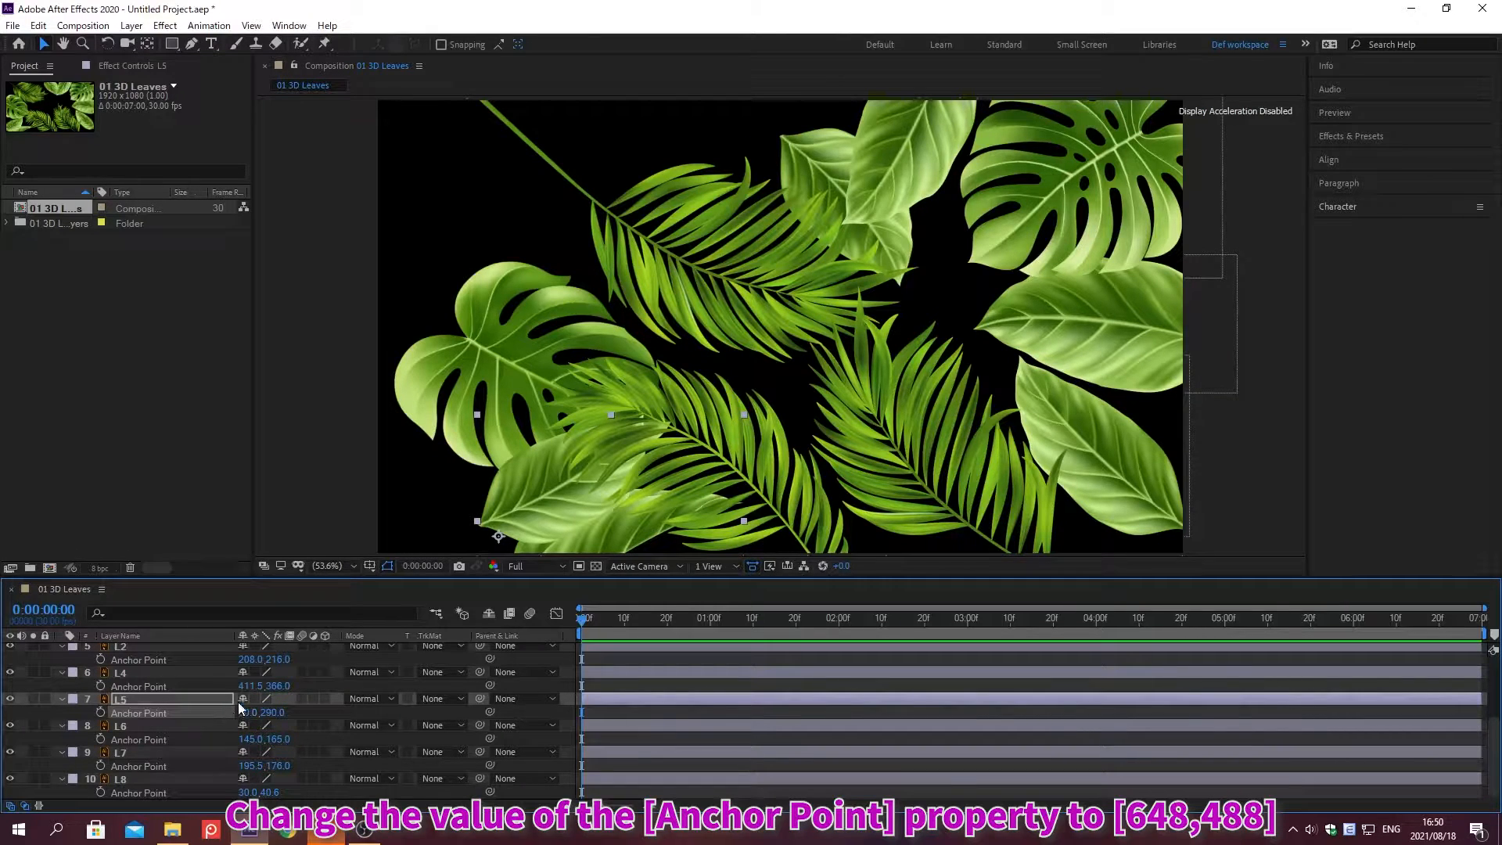
Step: Set layer L4's anchor point to 648, 488
click(252, 686)
text(648)
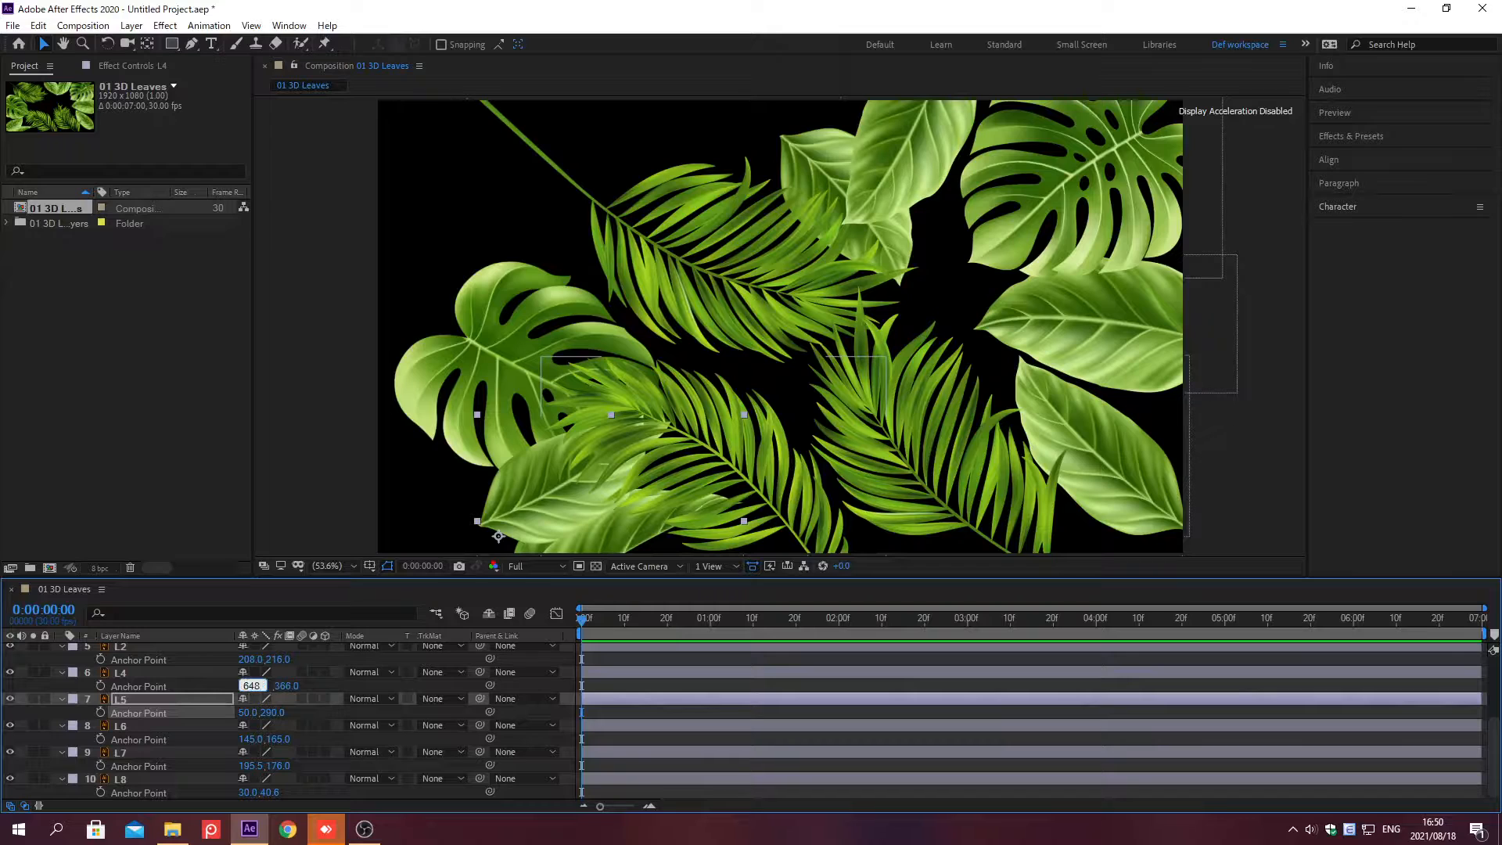
key(Tab)
text(488)
key(Return)
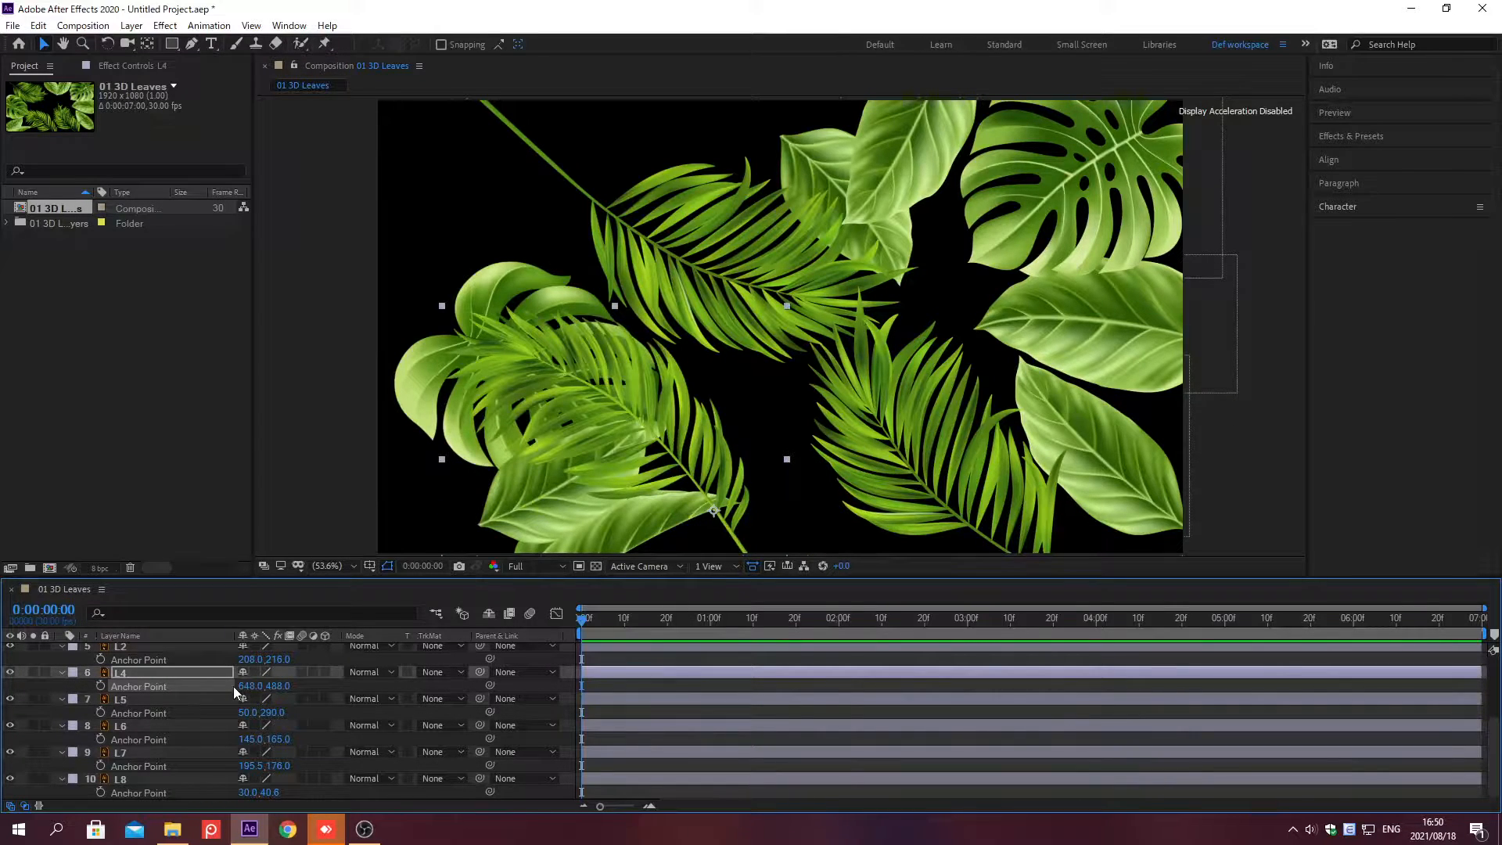
Step: Set layer L2's anchor point to 346, 370
click(245, 660)
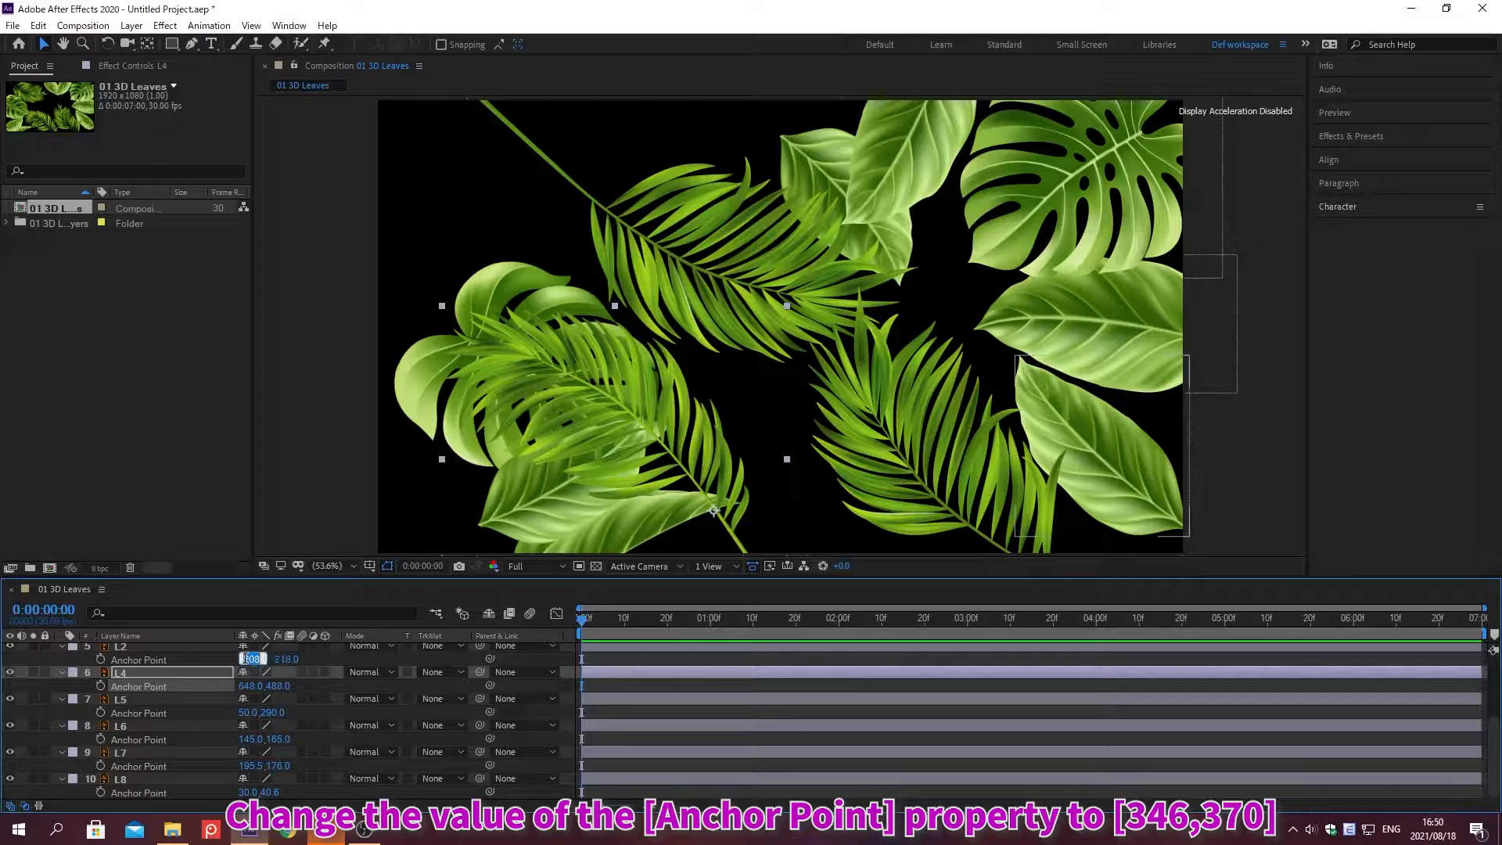
text(346)
key(Tab)
text(370)
key(Return)
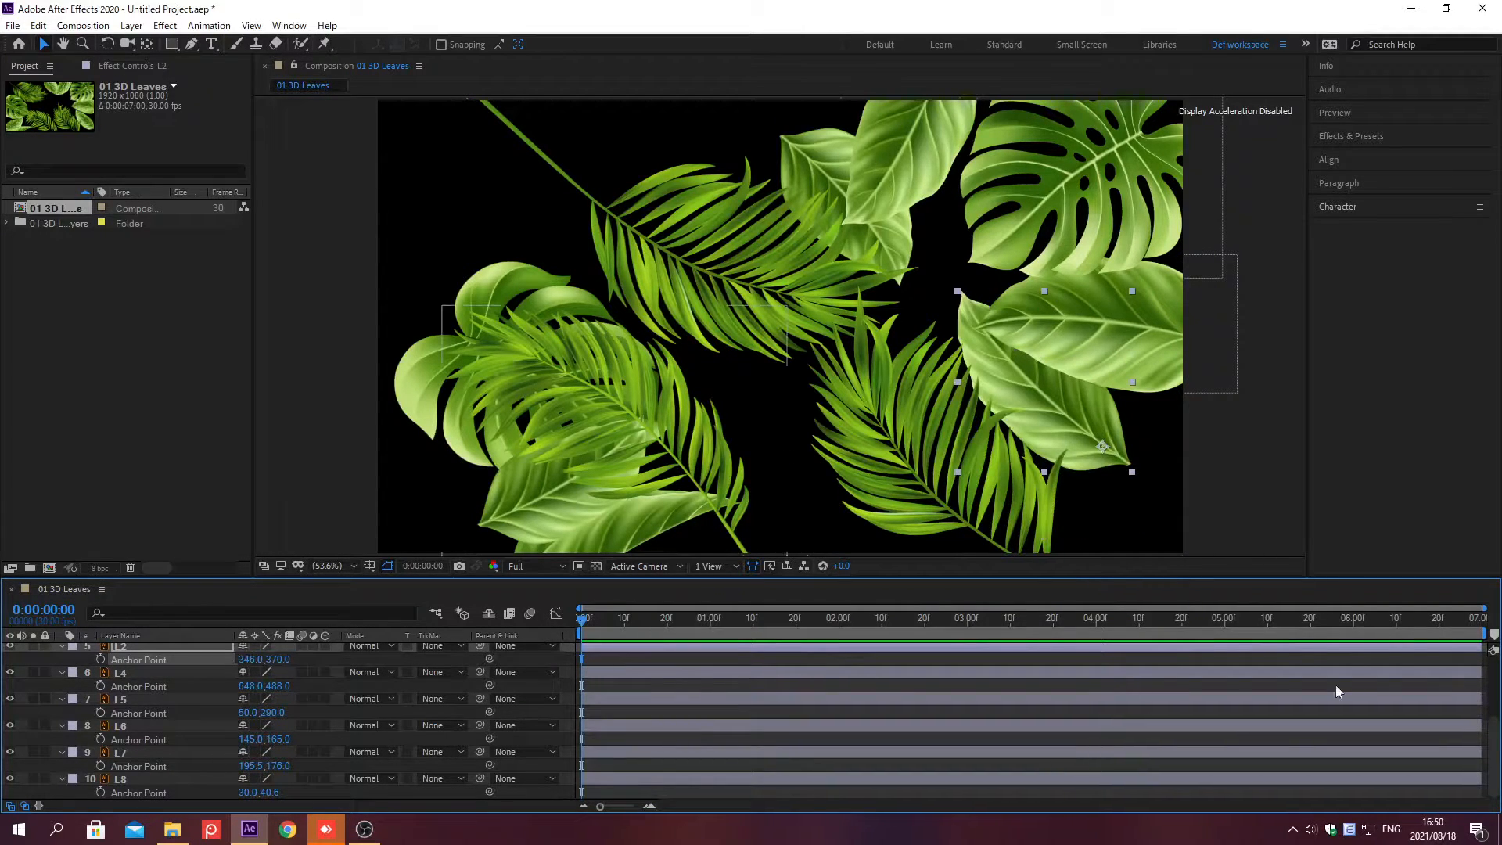
Step: Set layer L10's anchor point to 207, 146
scroll(1495, 680, up, 3)
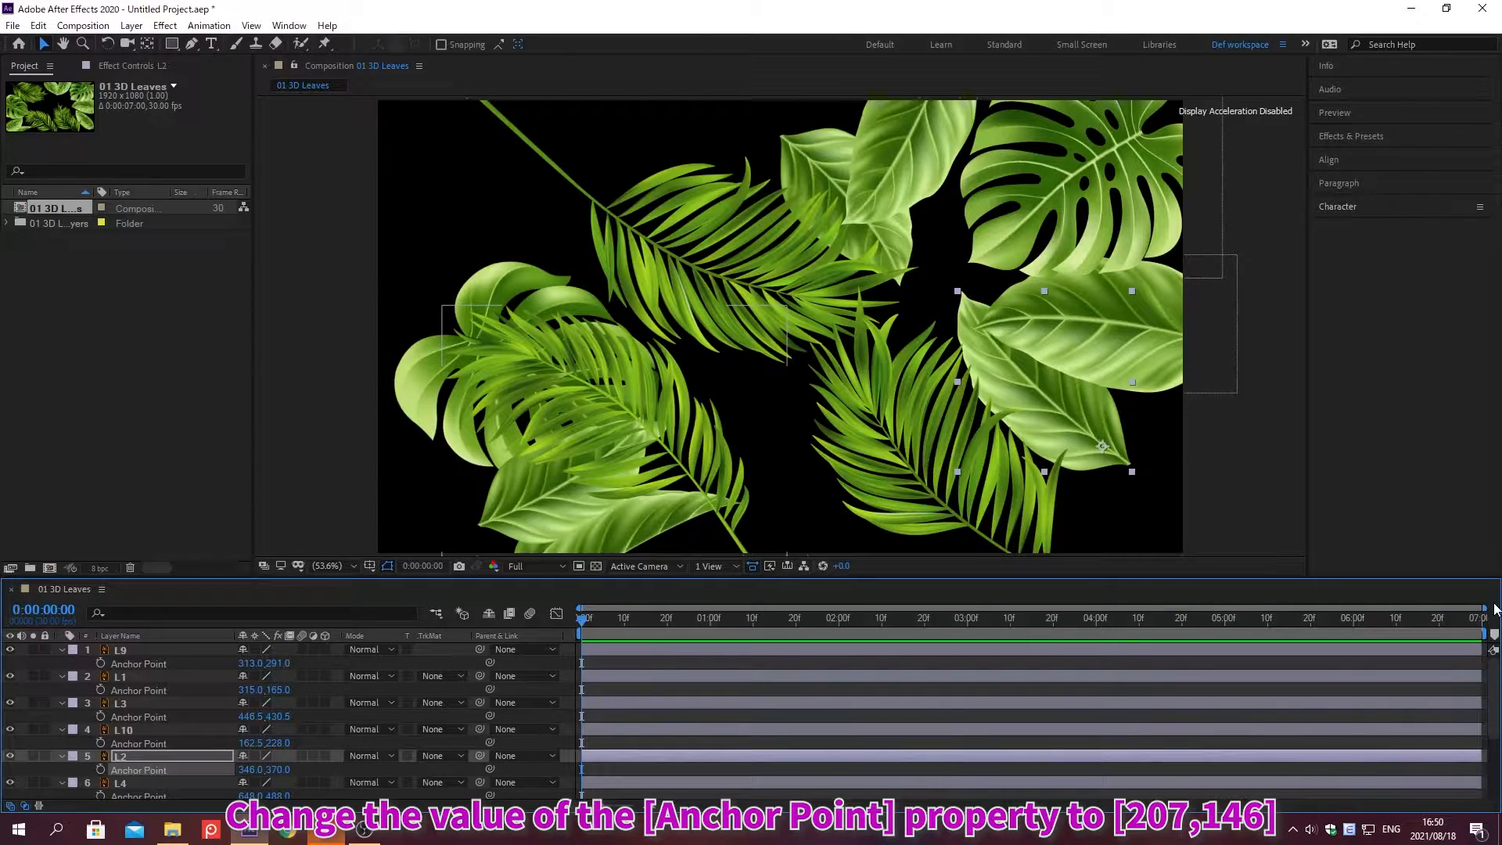
click(250, 742)
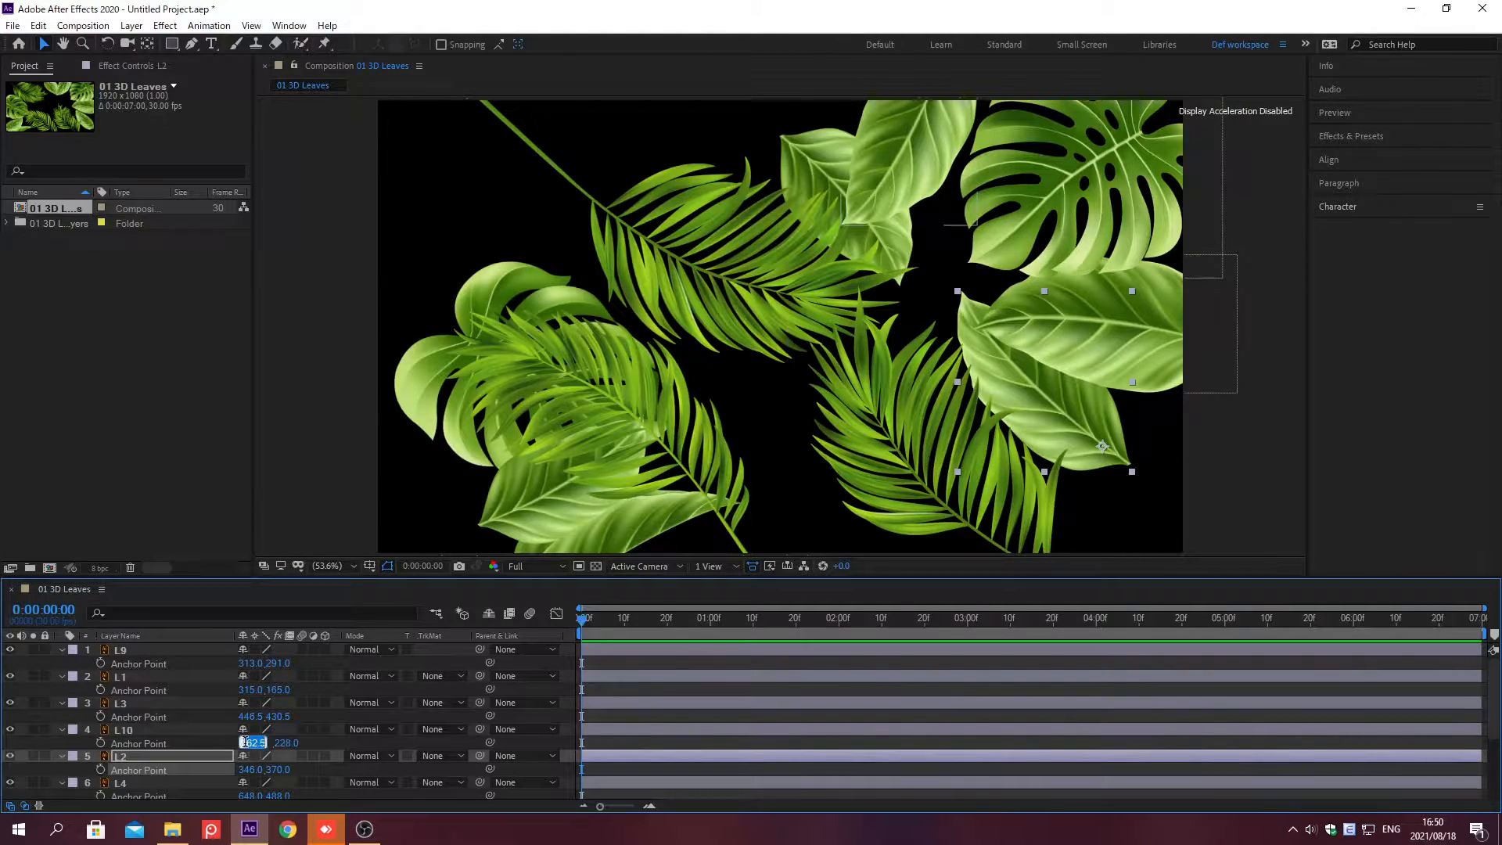
text(207)
key(Tab)
text(146)
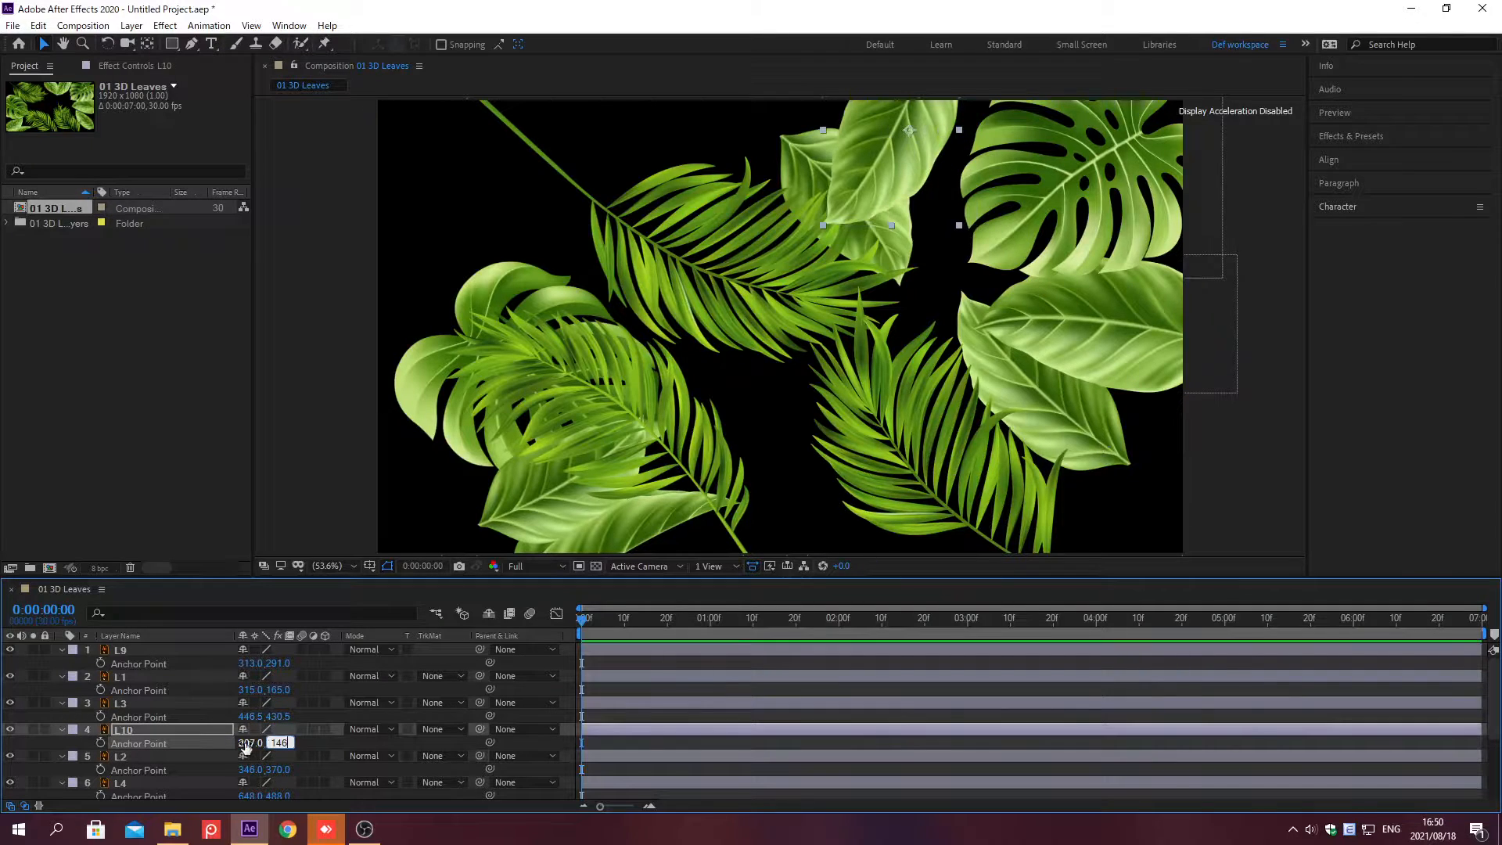
key(Return)
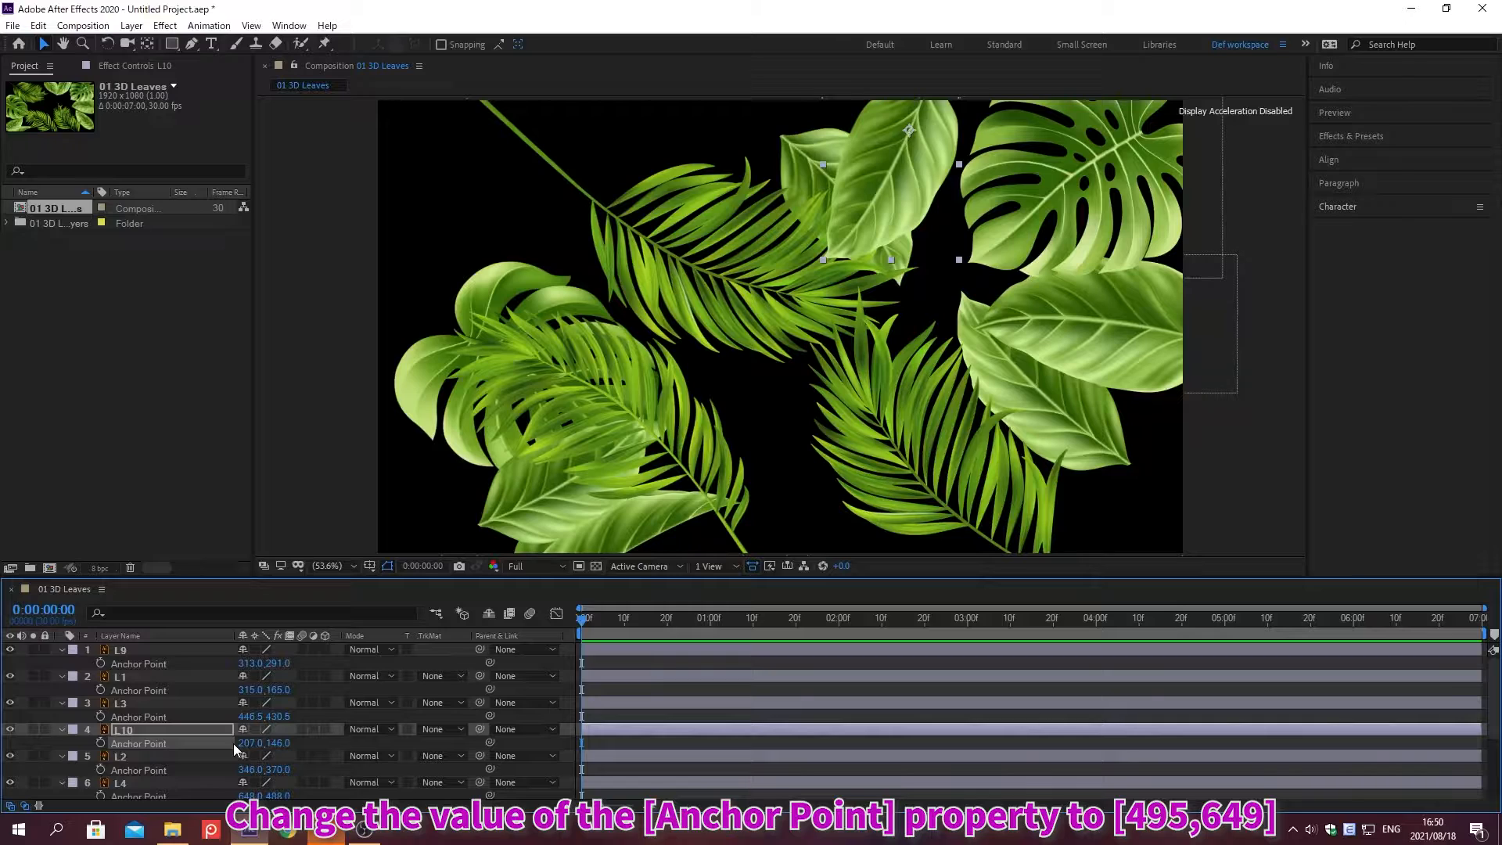
Step: Set layer L3's anchor point to 495, 649
click(244, 716)
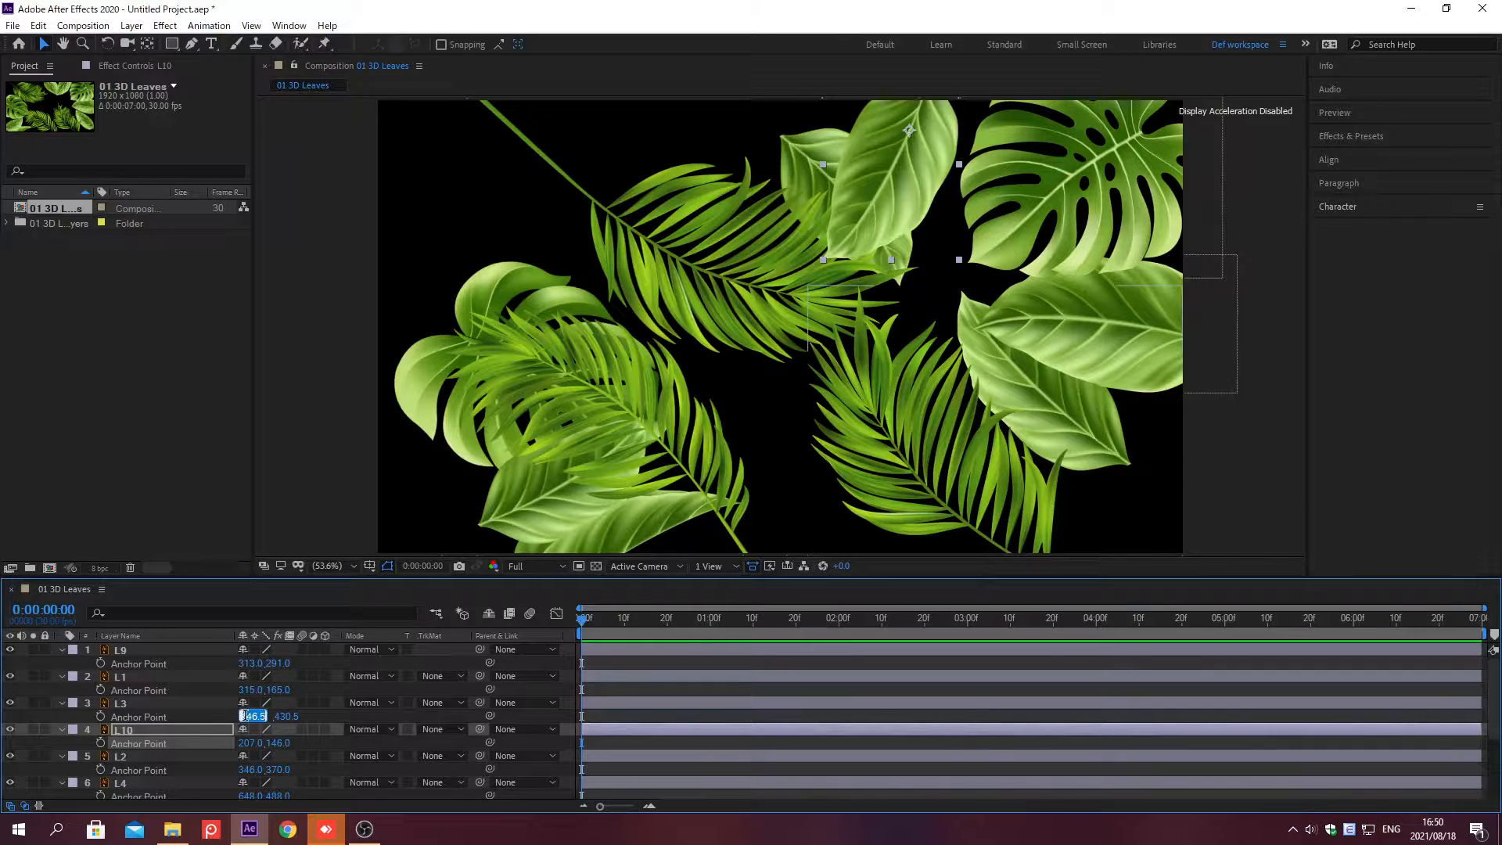
text(495)
key(Tab)
text(649)
key(Return)
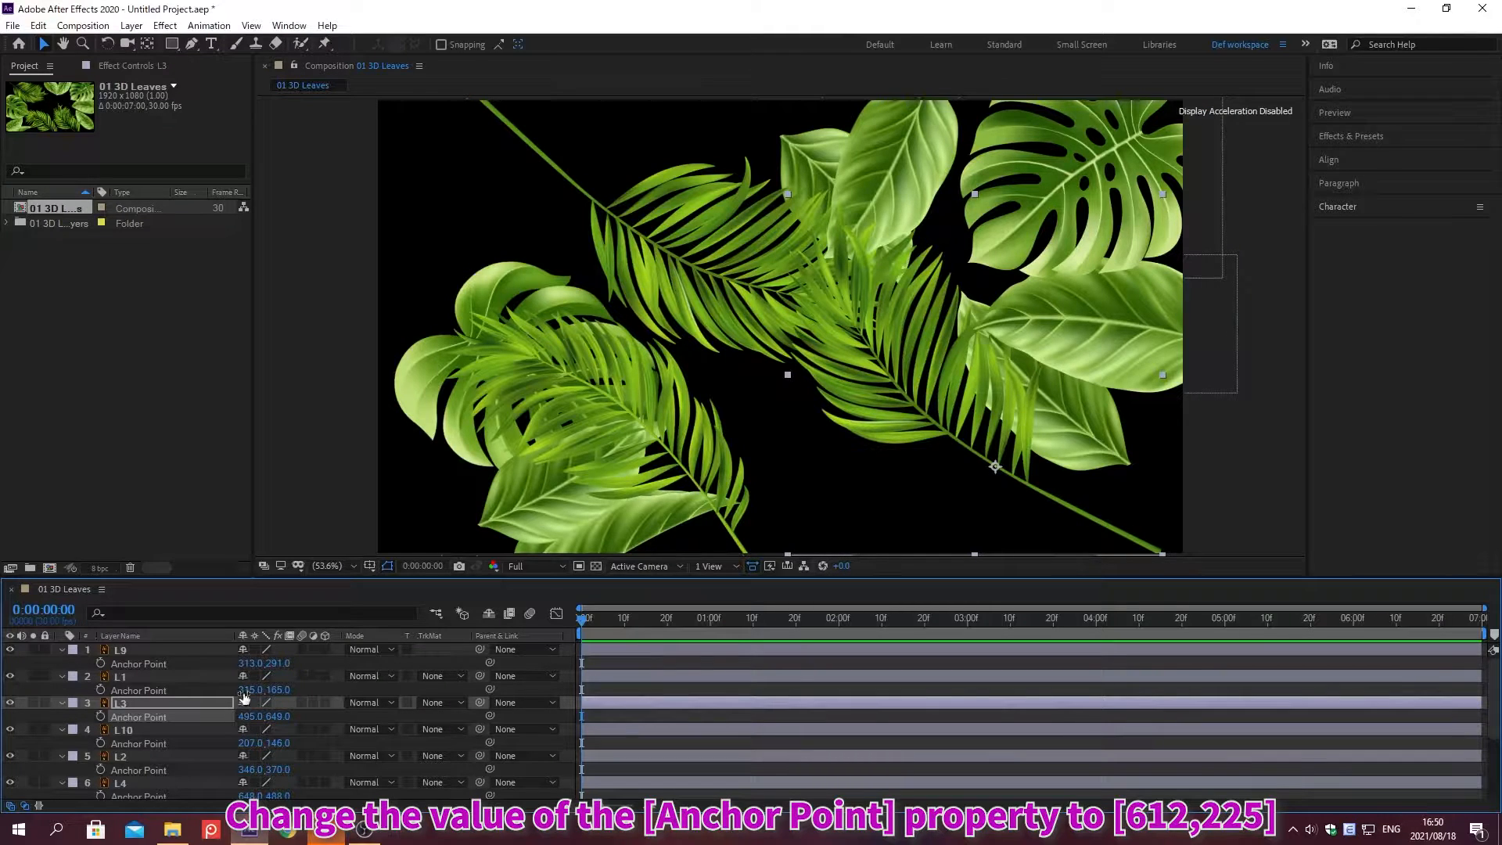
Step: Set layer L1's anchor point to 612, 225
click(246, 689)
text(612)
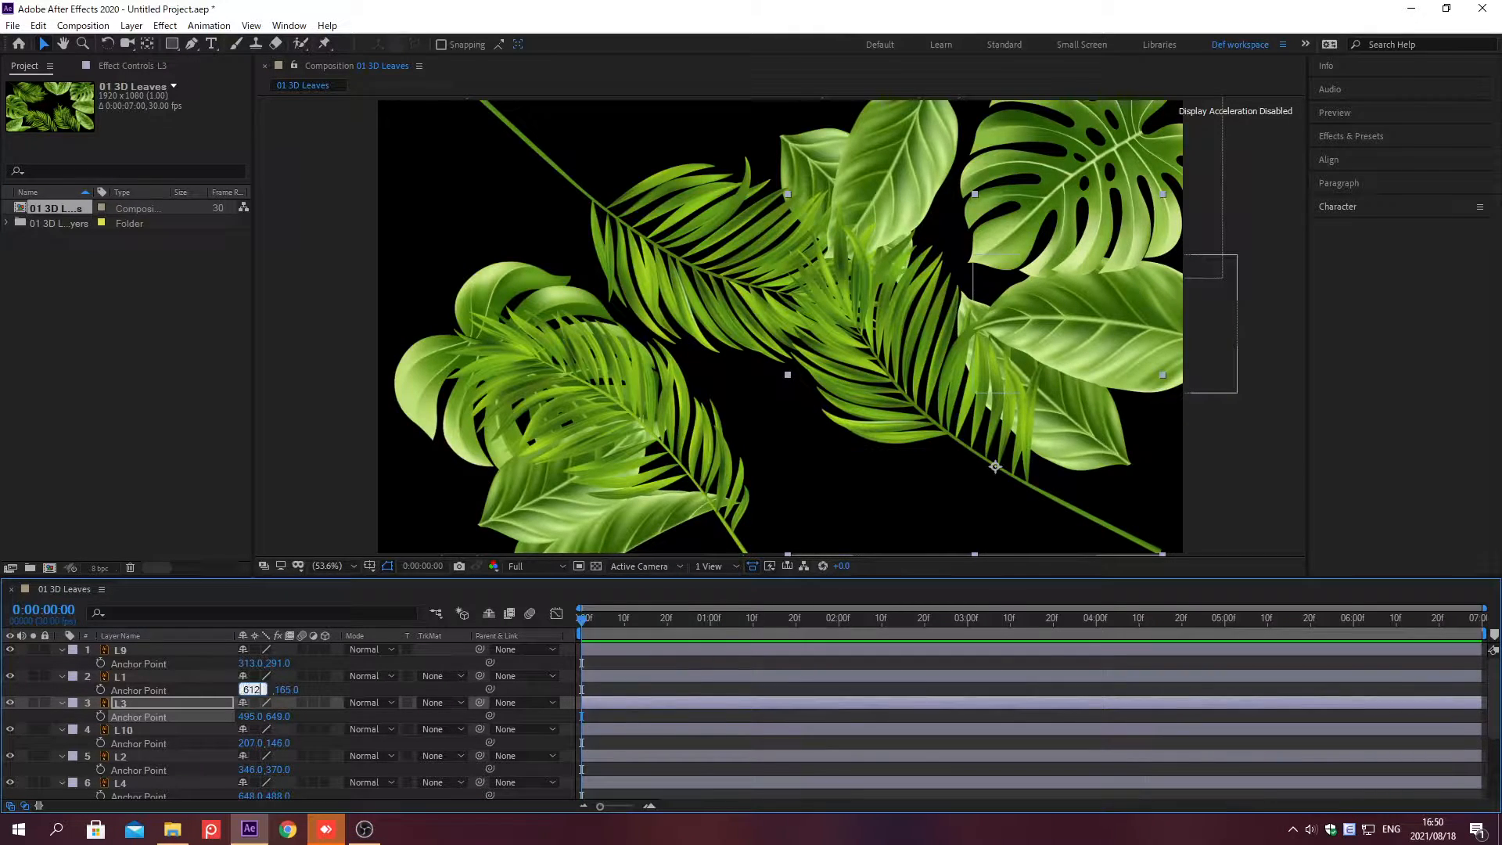
key(Tab)
text(225)
key(Return)
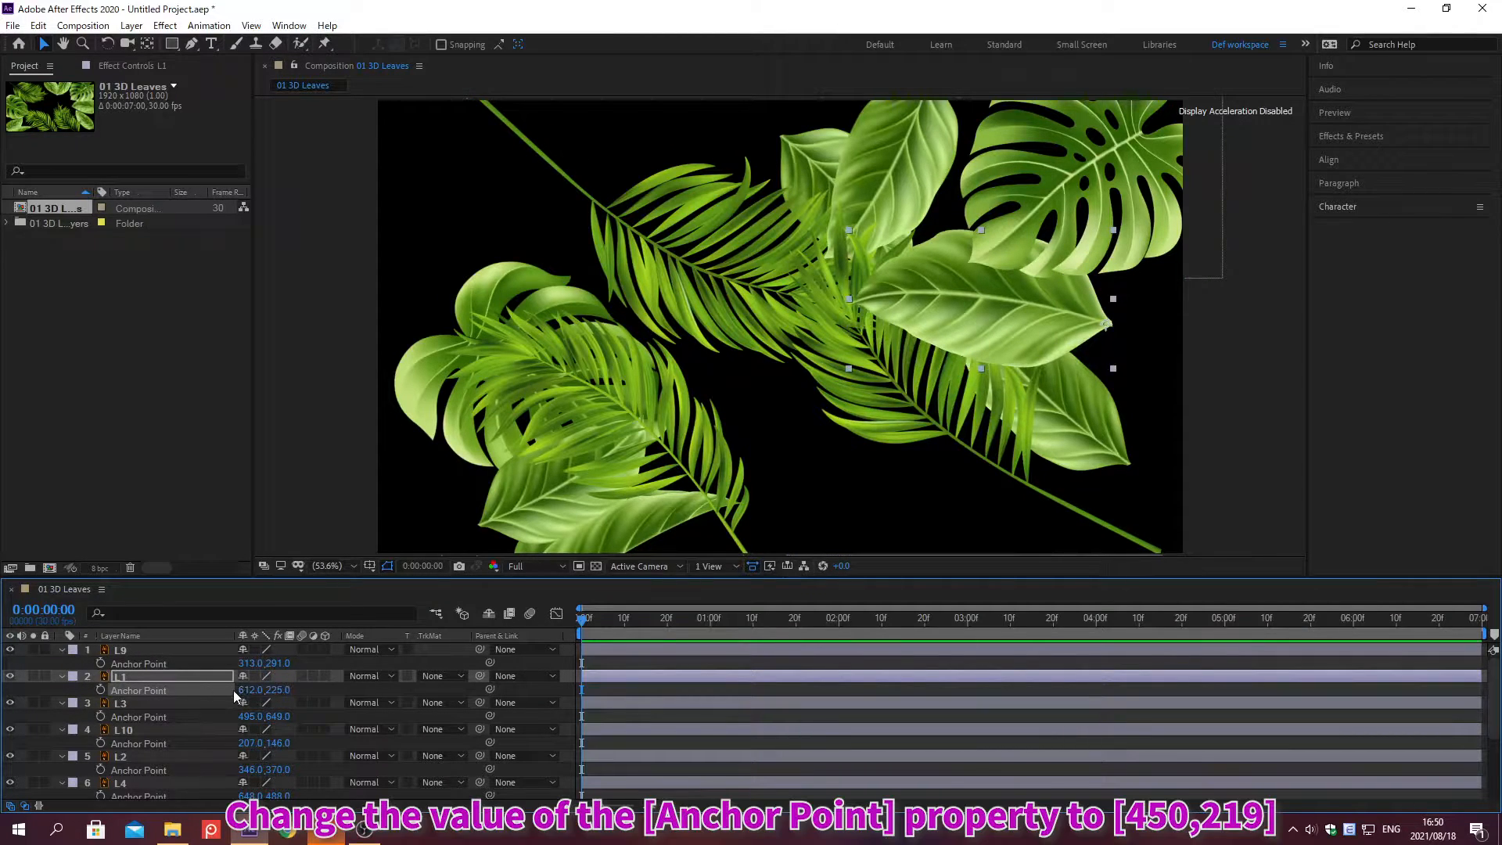
Step: Set layer L9's anchor point to 450, 219
click(245, 663)
text(450)
key(Tab)
text(219)
key(Return)
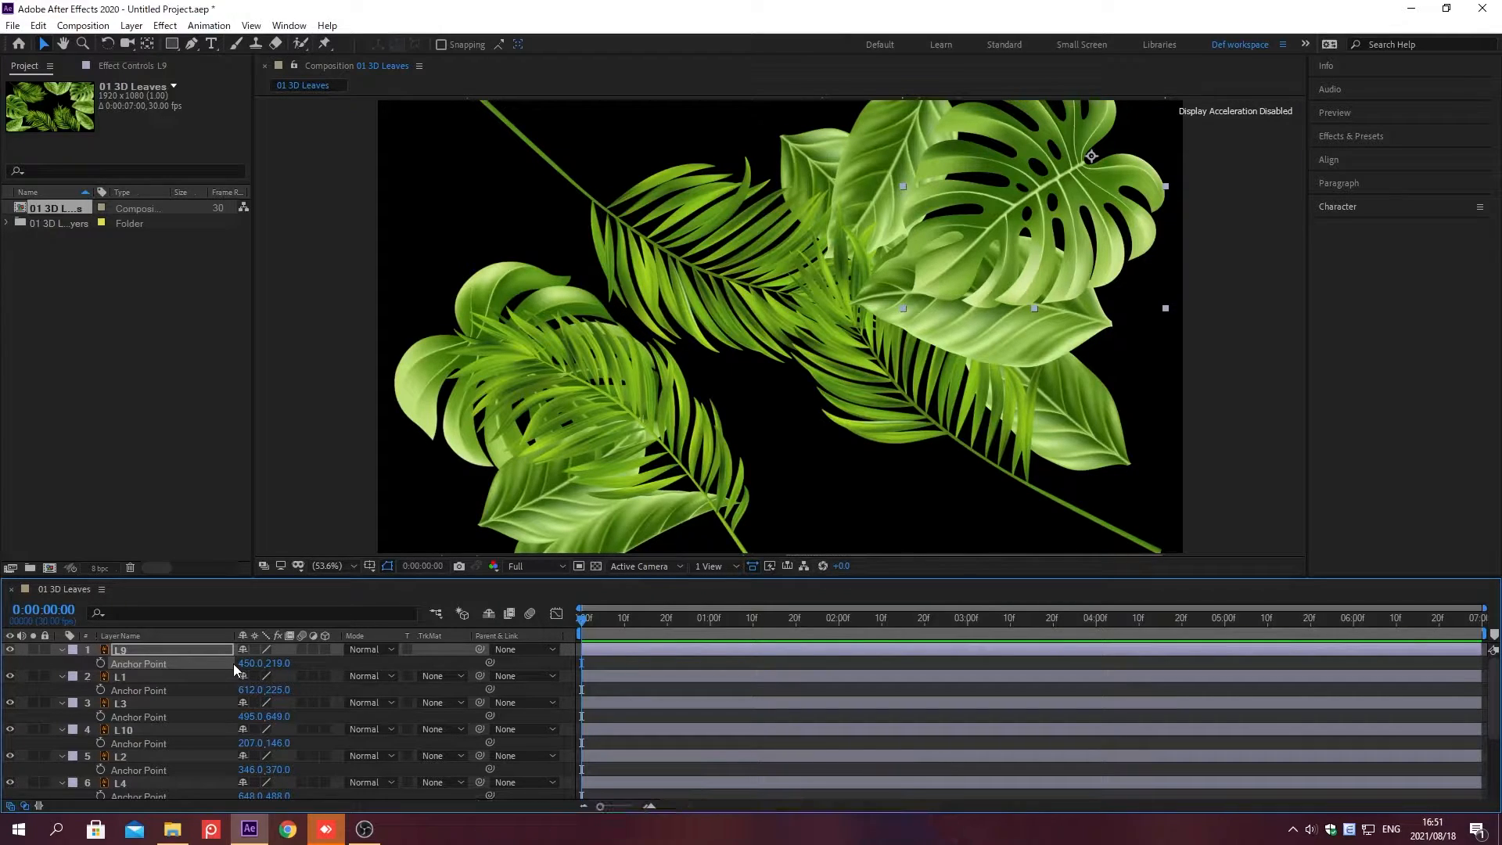
Step: Collapse the properties of all layers and deselect them
key(ctrl+a)
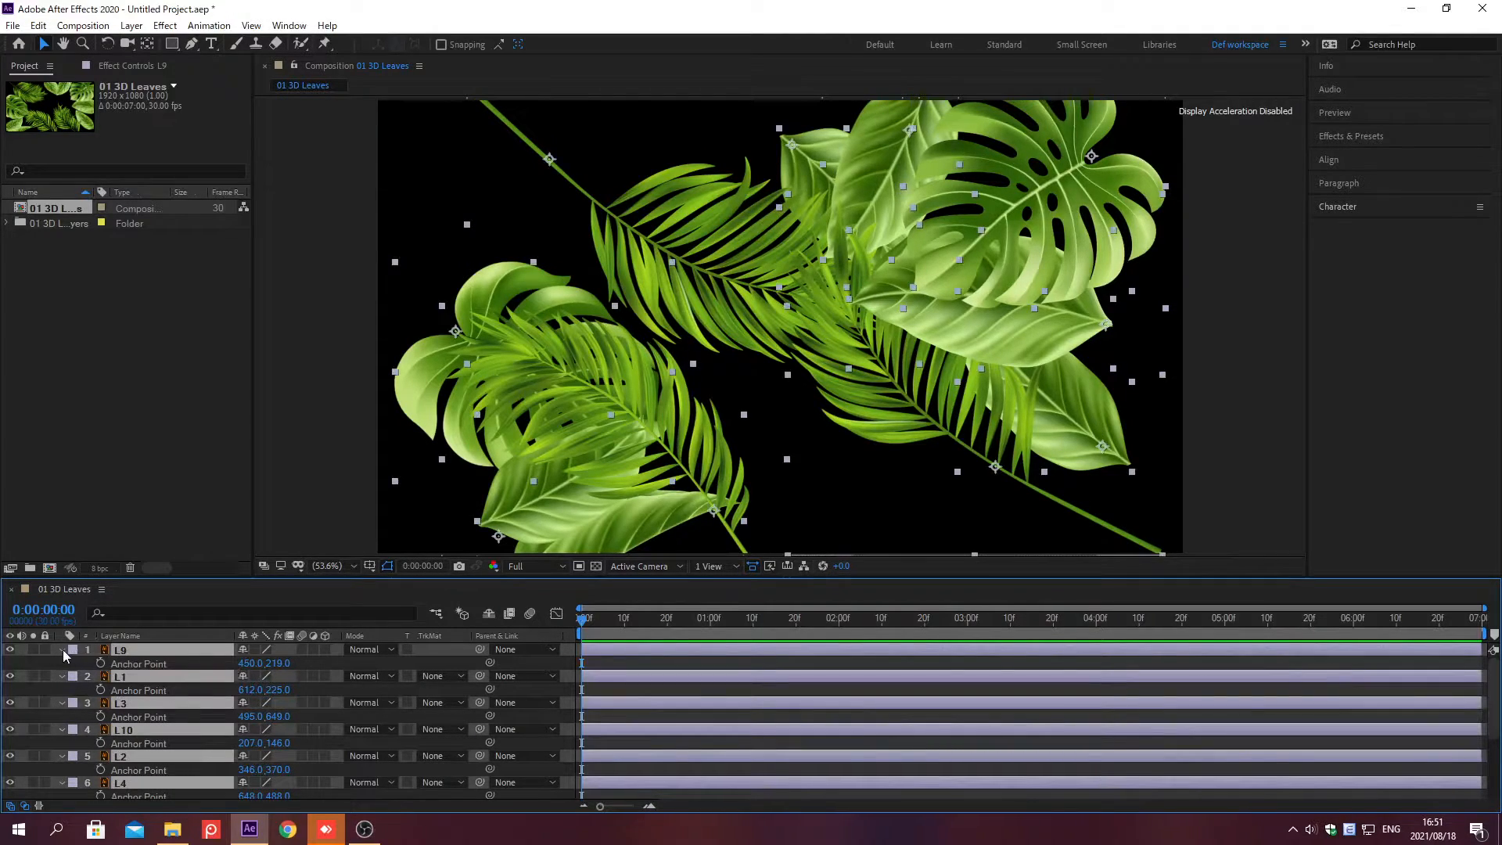
click(63, 649)
key(ctrl+shift+a)
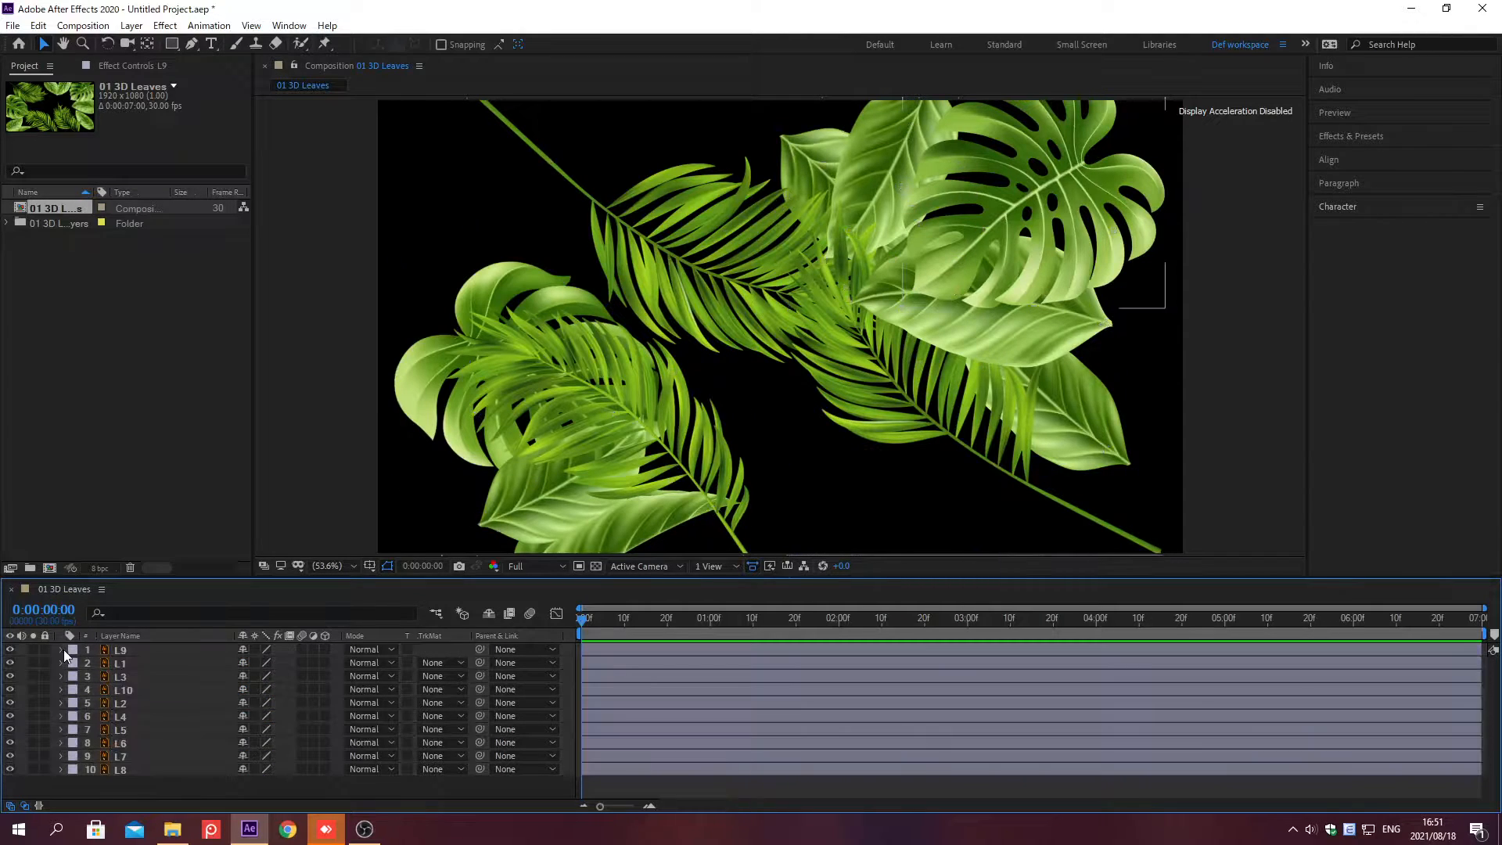
Step: Add a Rotation keyframe to layer L9 at the start of the timeline with a value of -2°
click(194, 651)
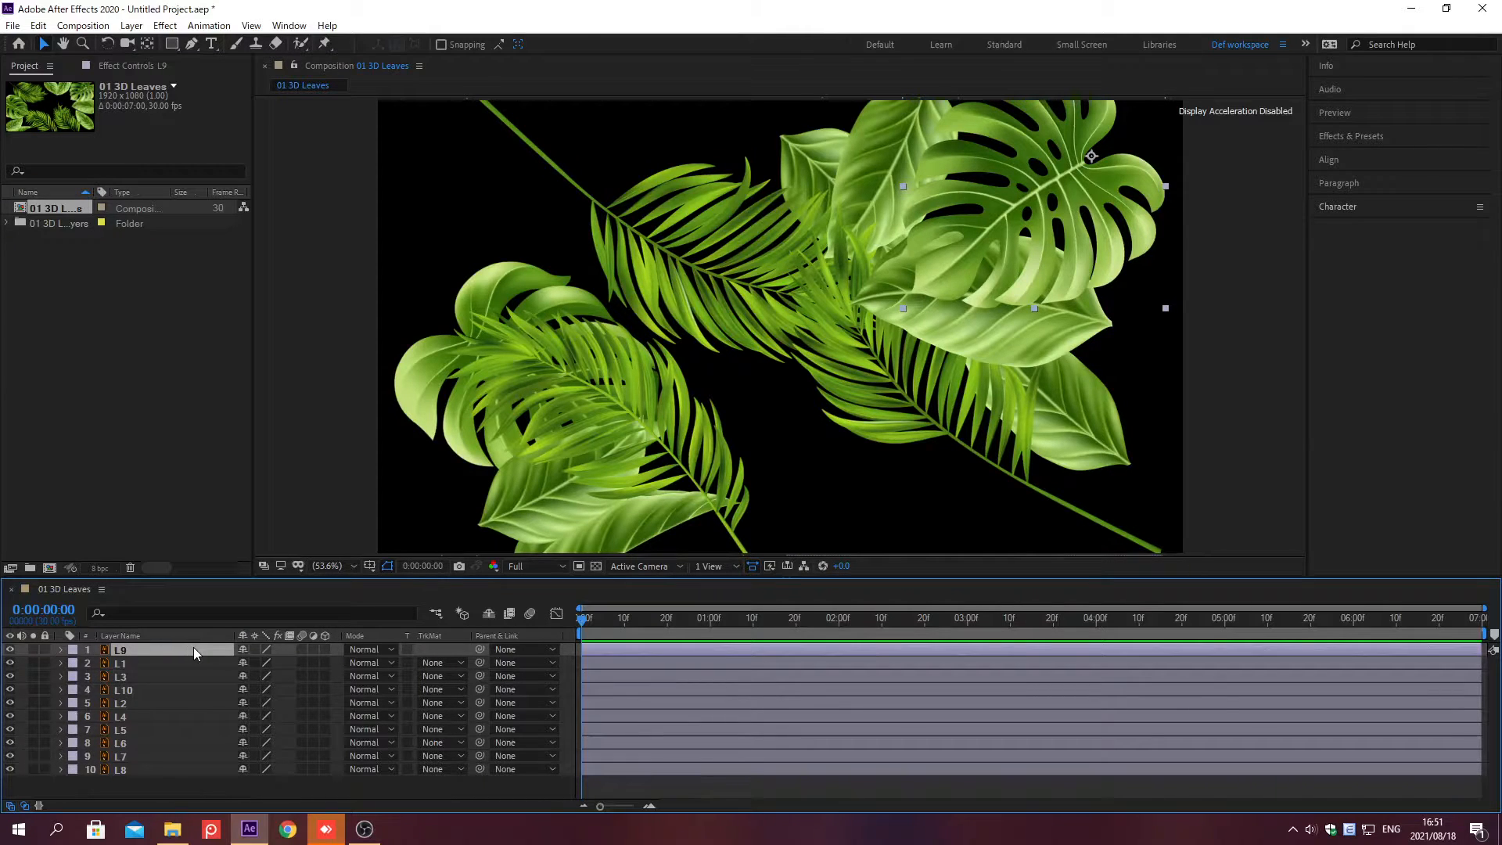
key(r)
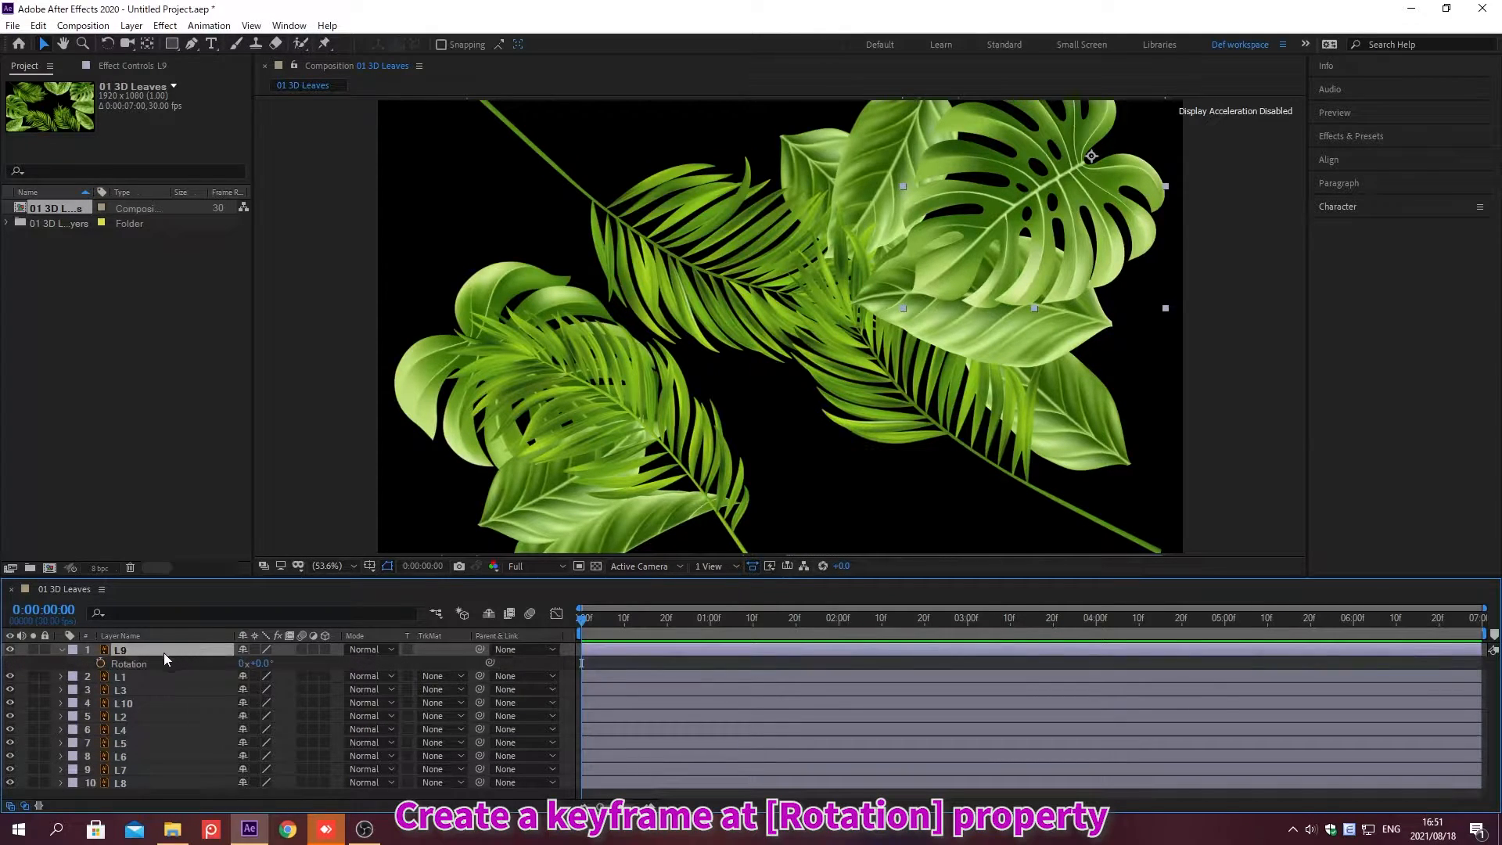
click(101, 663)
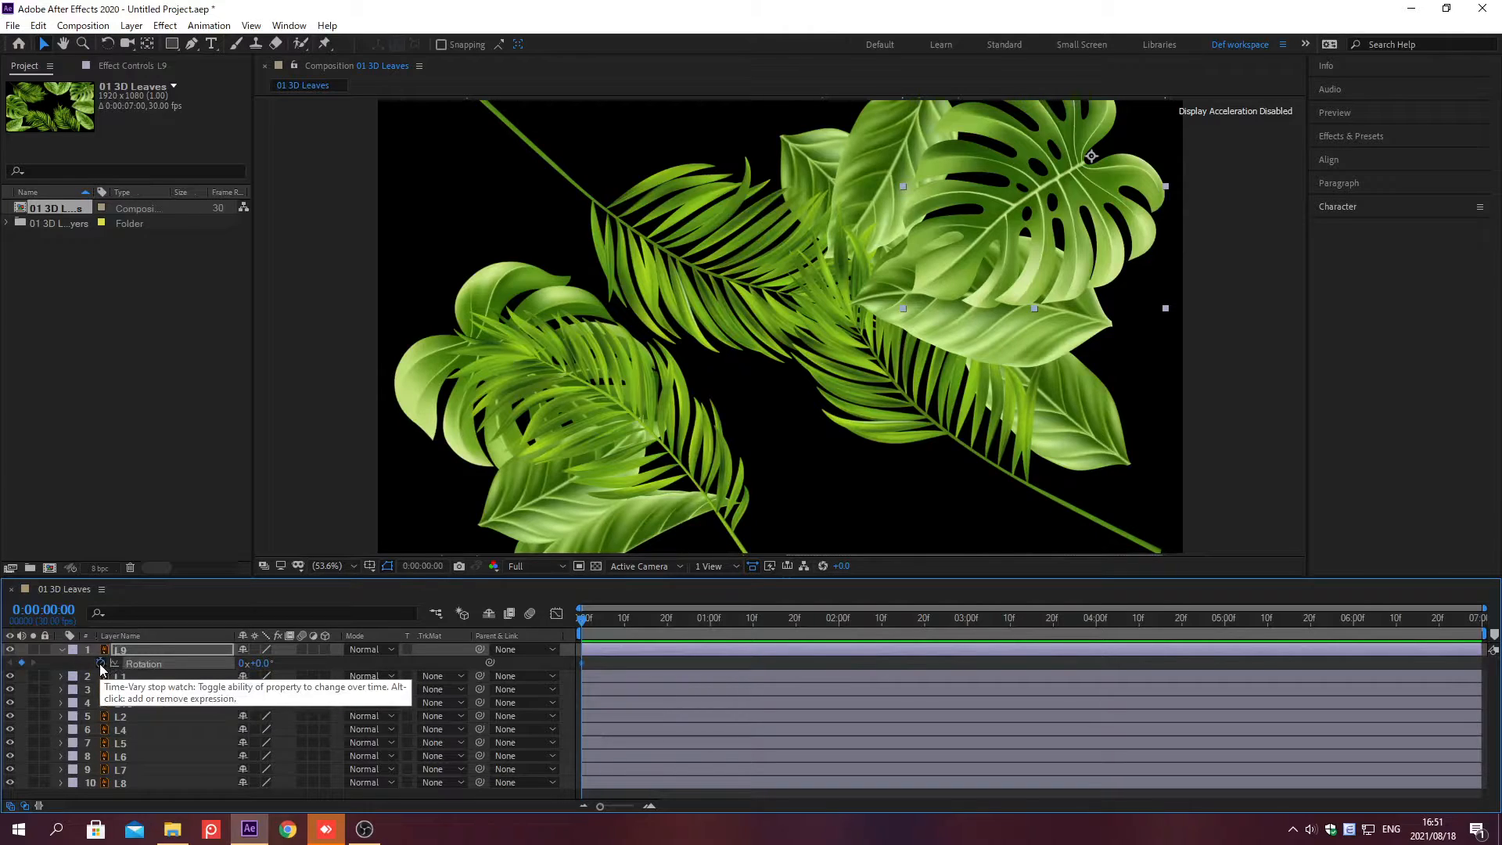
click(259, 663)
text(-2)
key(Return)
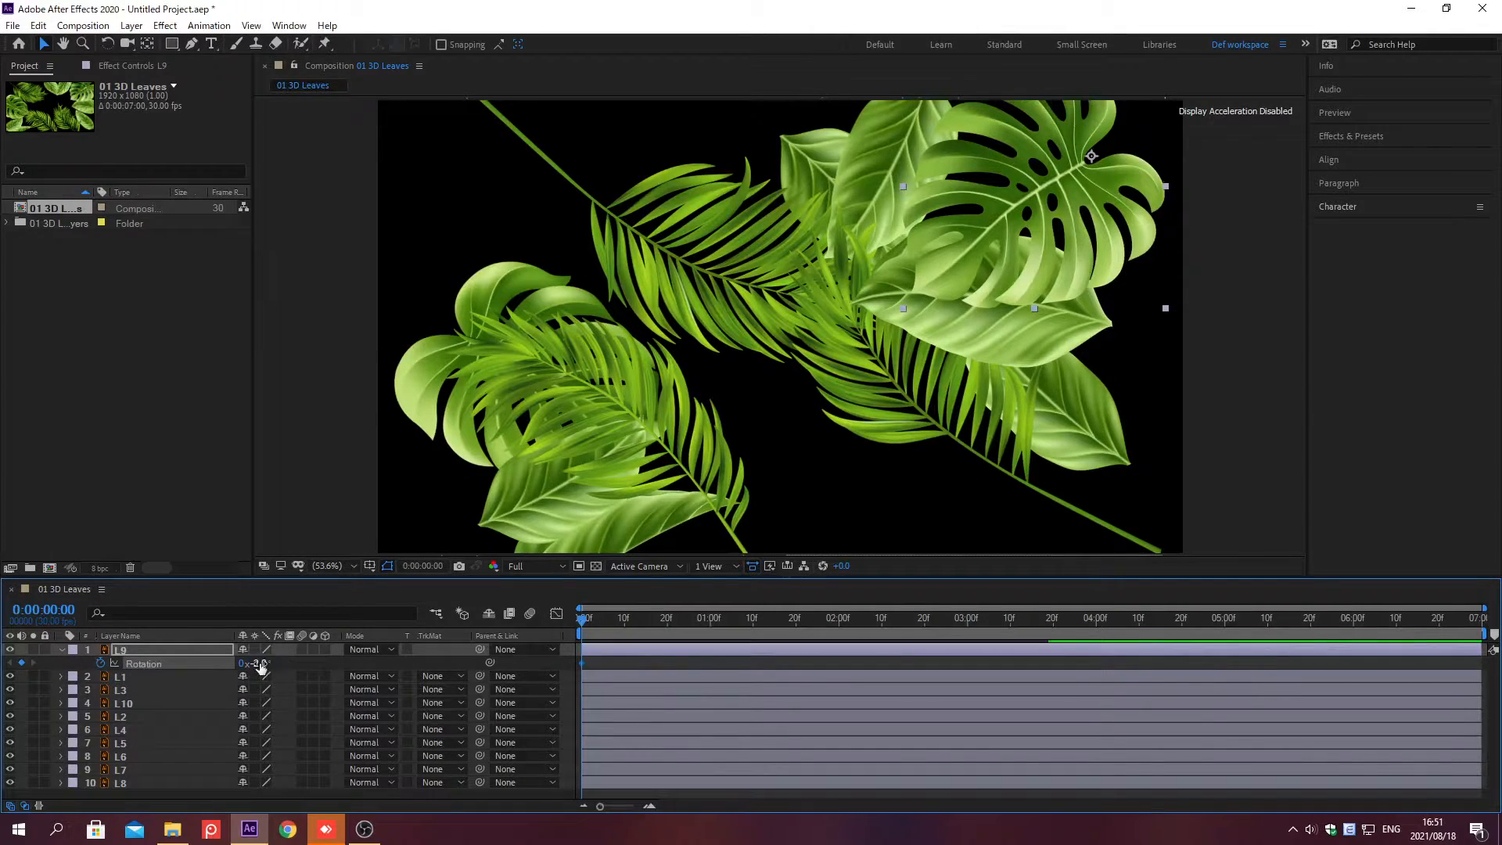
Step: At frame 0;00;00;10, set layer L9's Rotation to 2° to add a second keyframe
key(alt+shift+j)
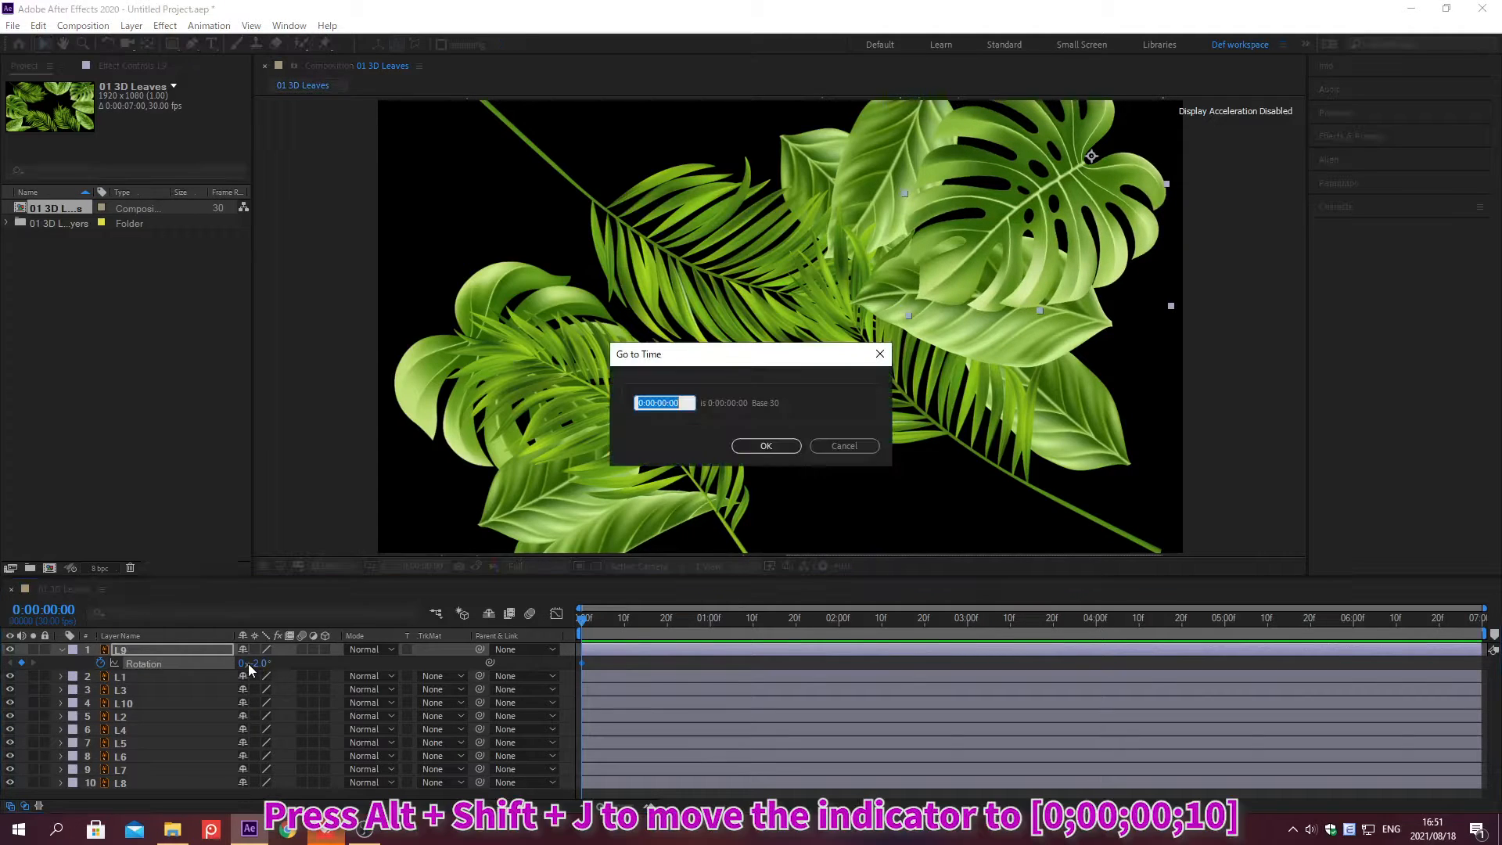
text(0;00;00;10)
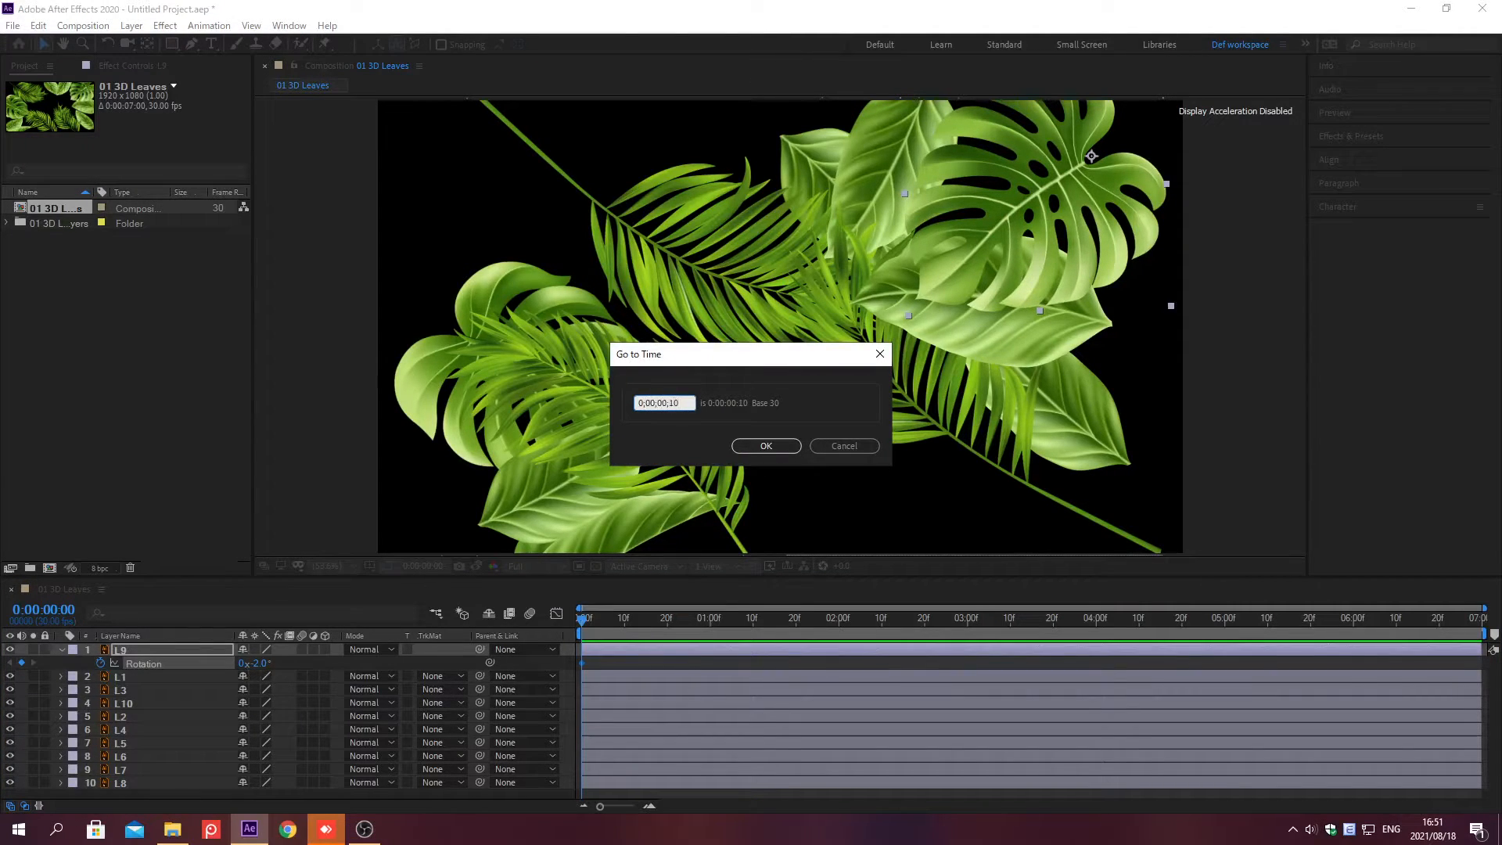
key(Return)
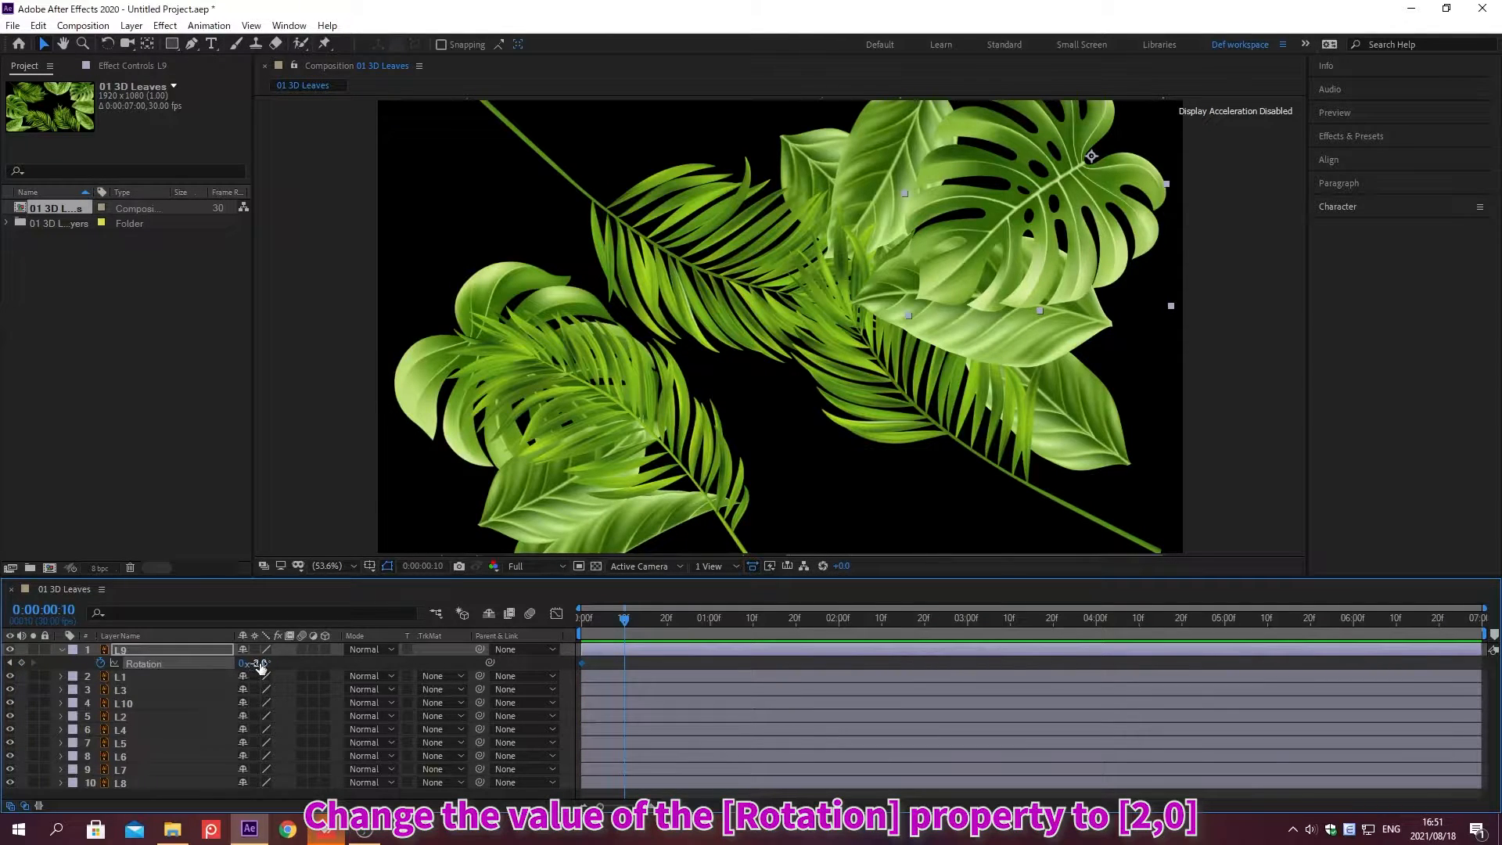
click(260, 664)
text(2)
key(Return)
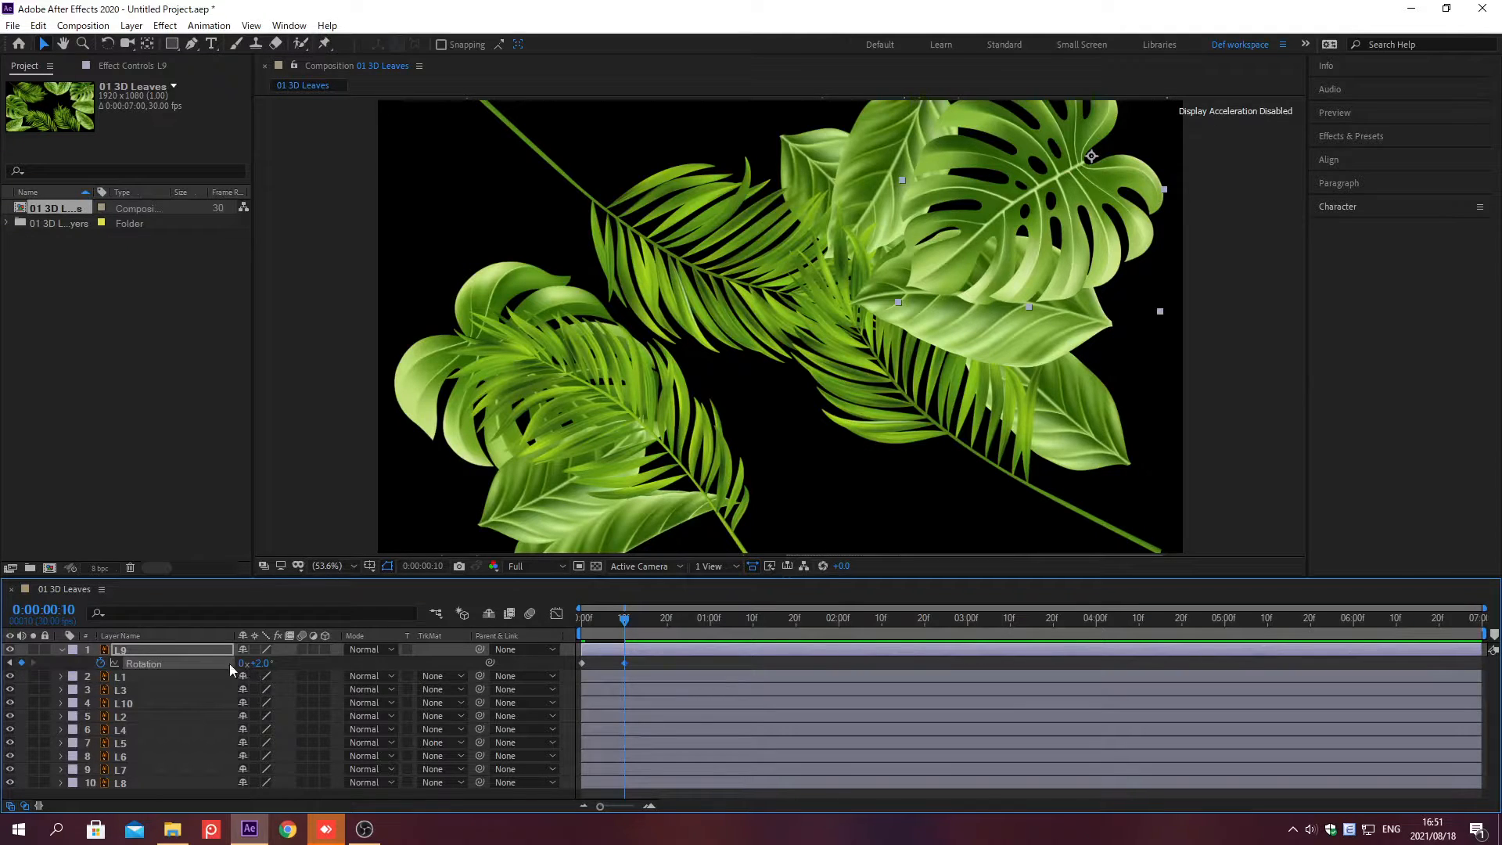
Step: Add the expression loopOut("pingpong") to layer L9's Rotation
alt+click(99, 663)
text(loopOut("p)
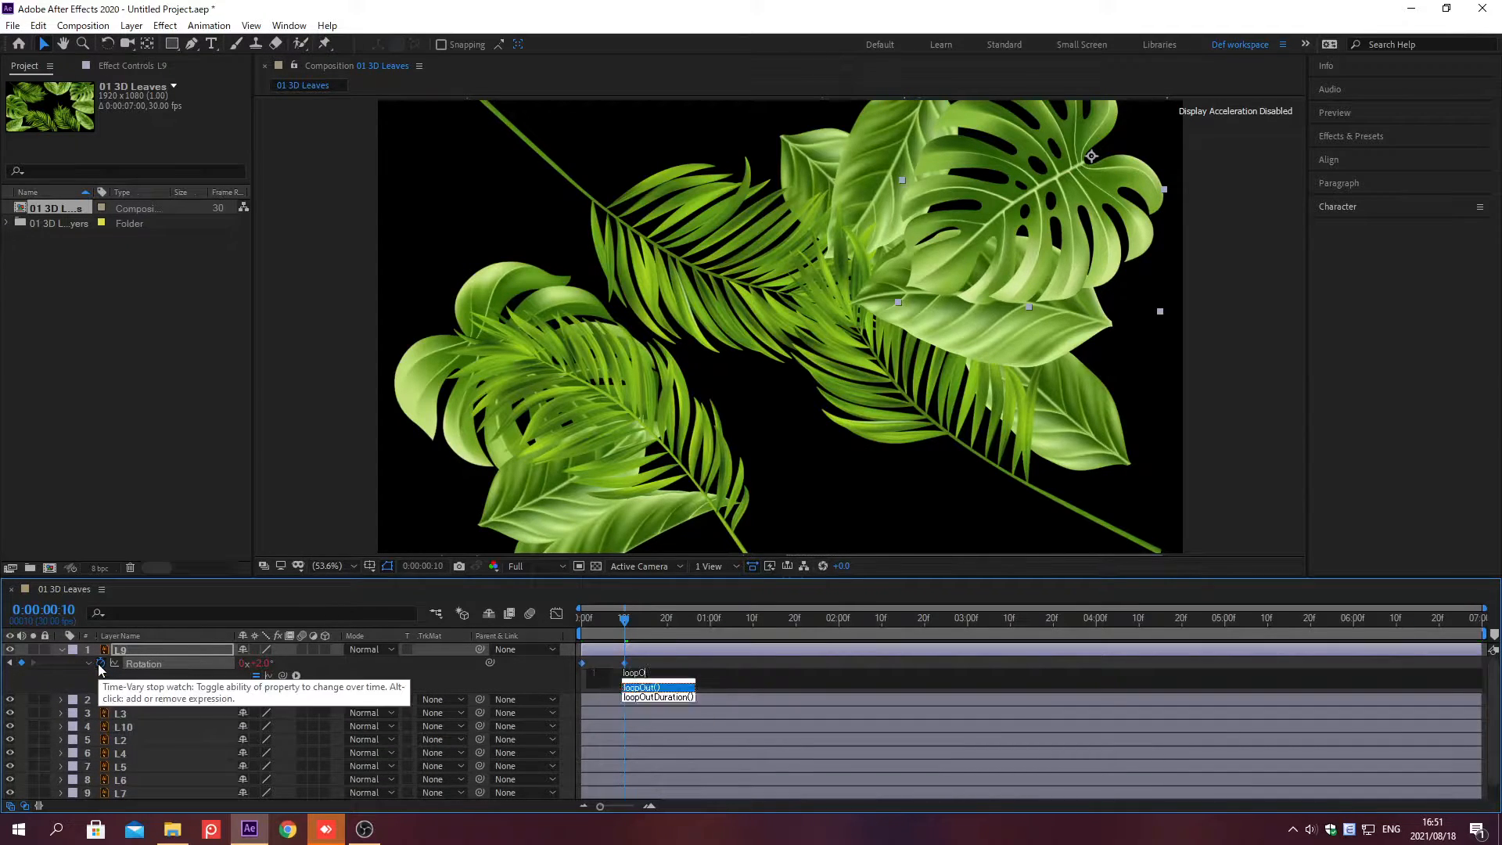
text(ingpong)
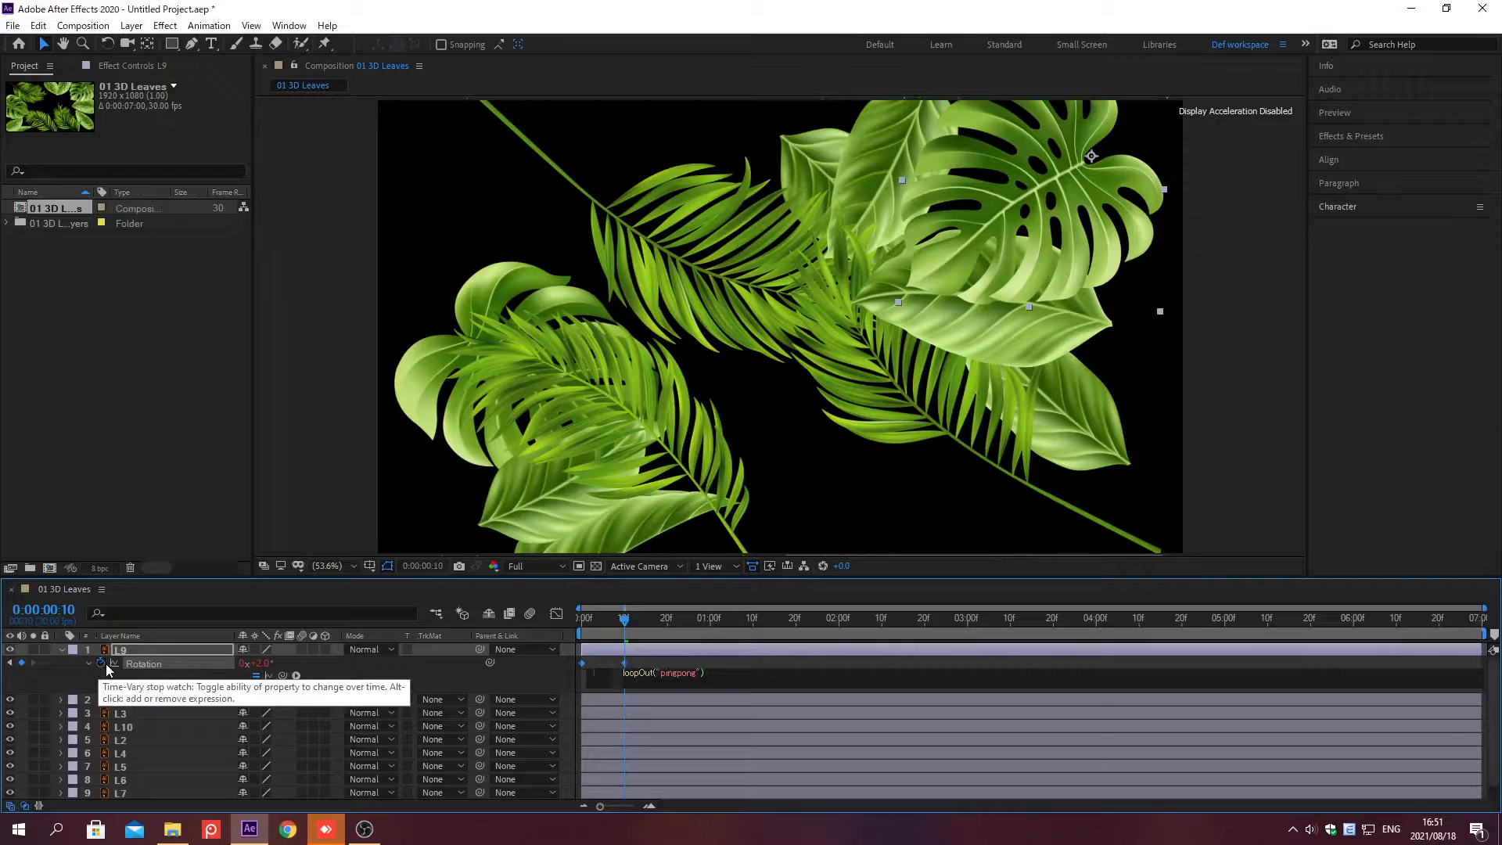
click(194, 661)
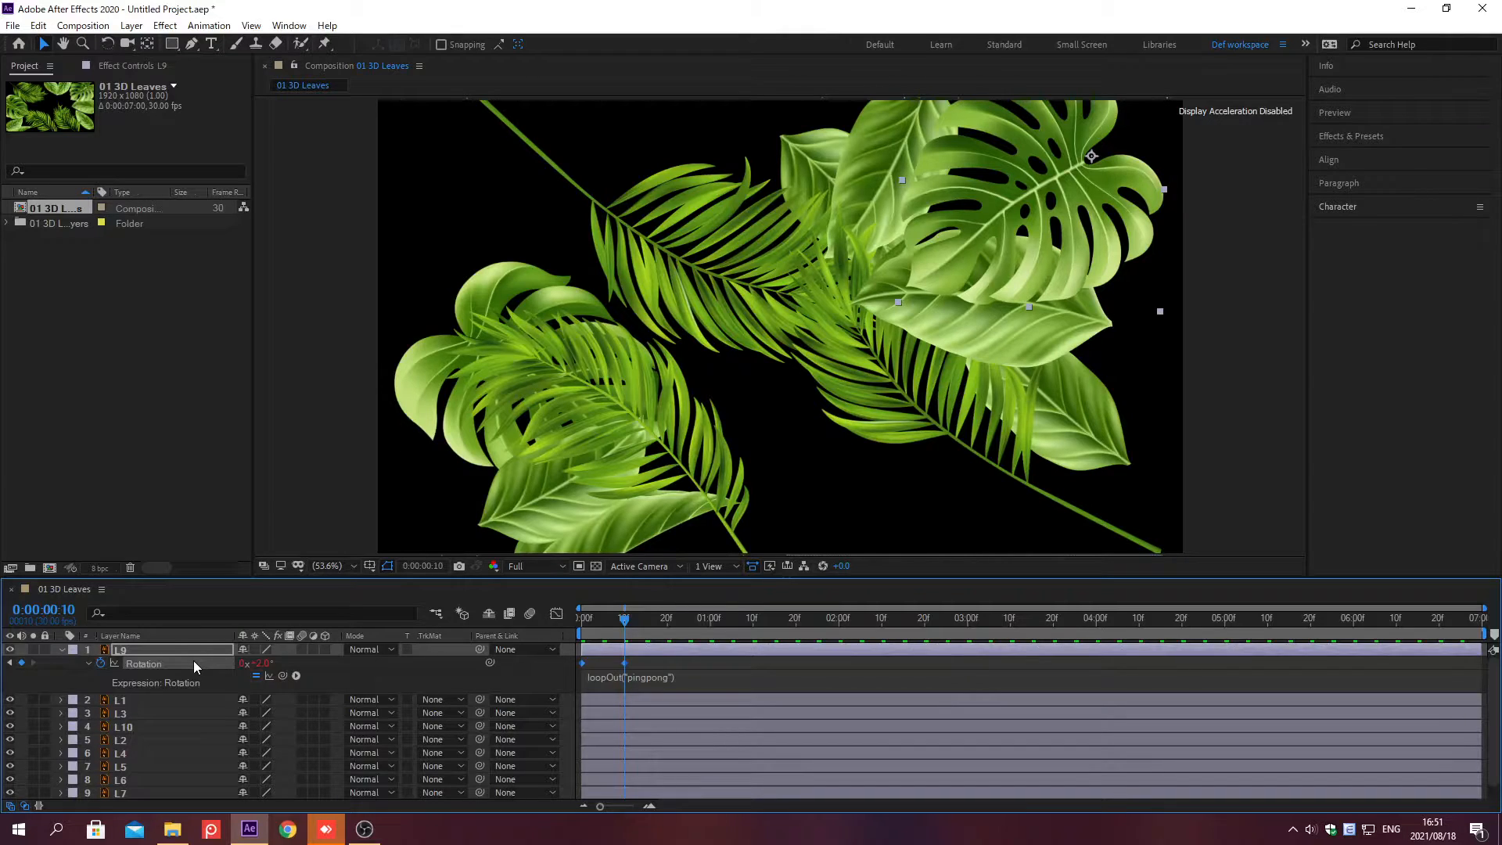
Step: Return to 0;00;00;00, select layers L1 through L8 and paste the copied animation onto them
click(62, 650)
key(alt+shift+j)
text(0;00;00;00)
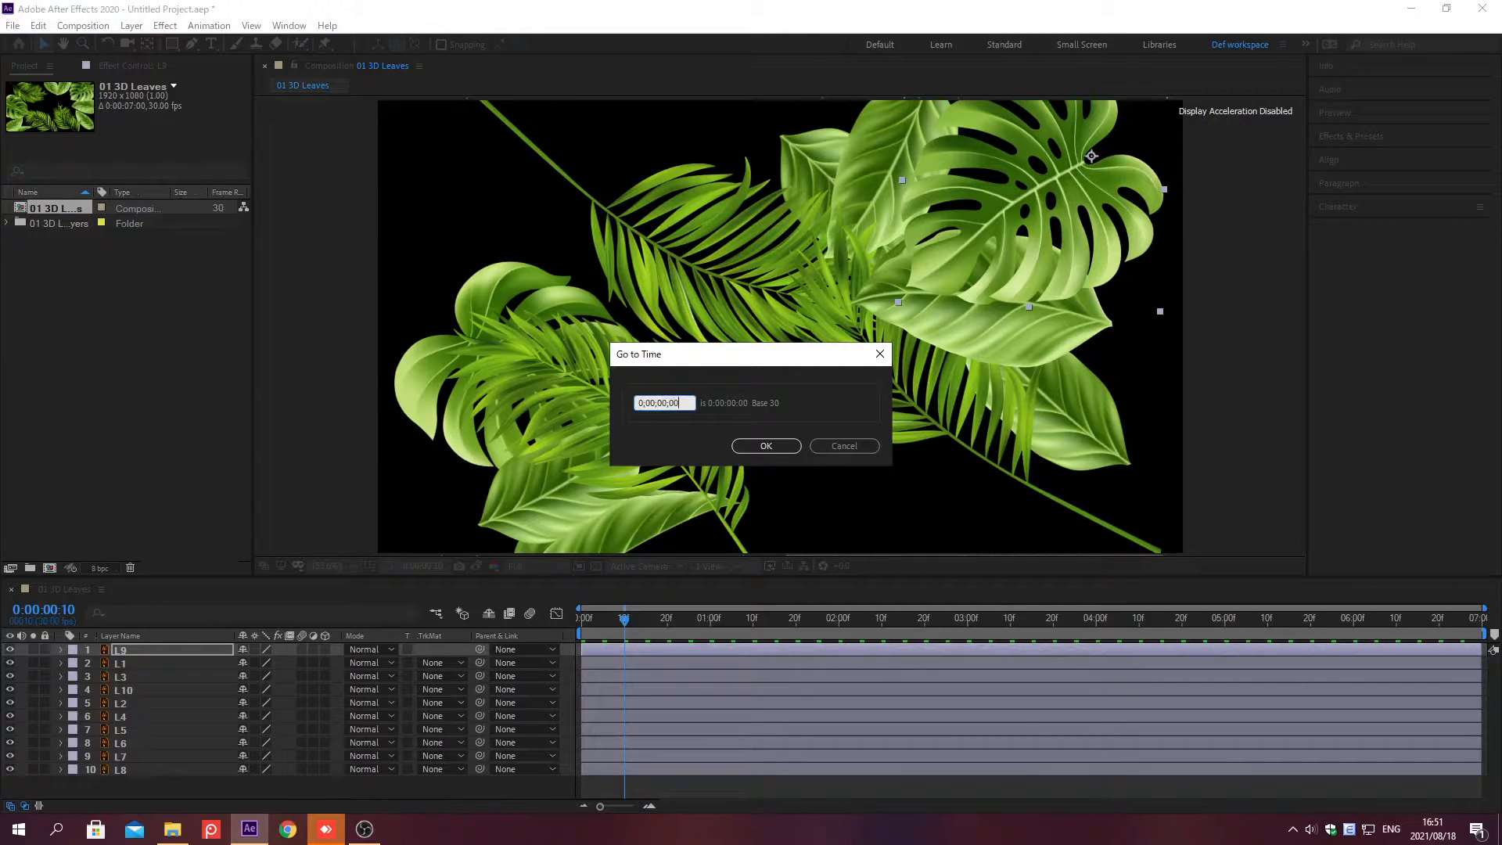
key(Return)
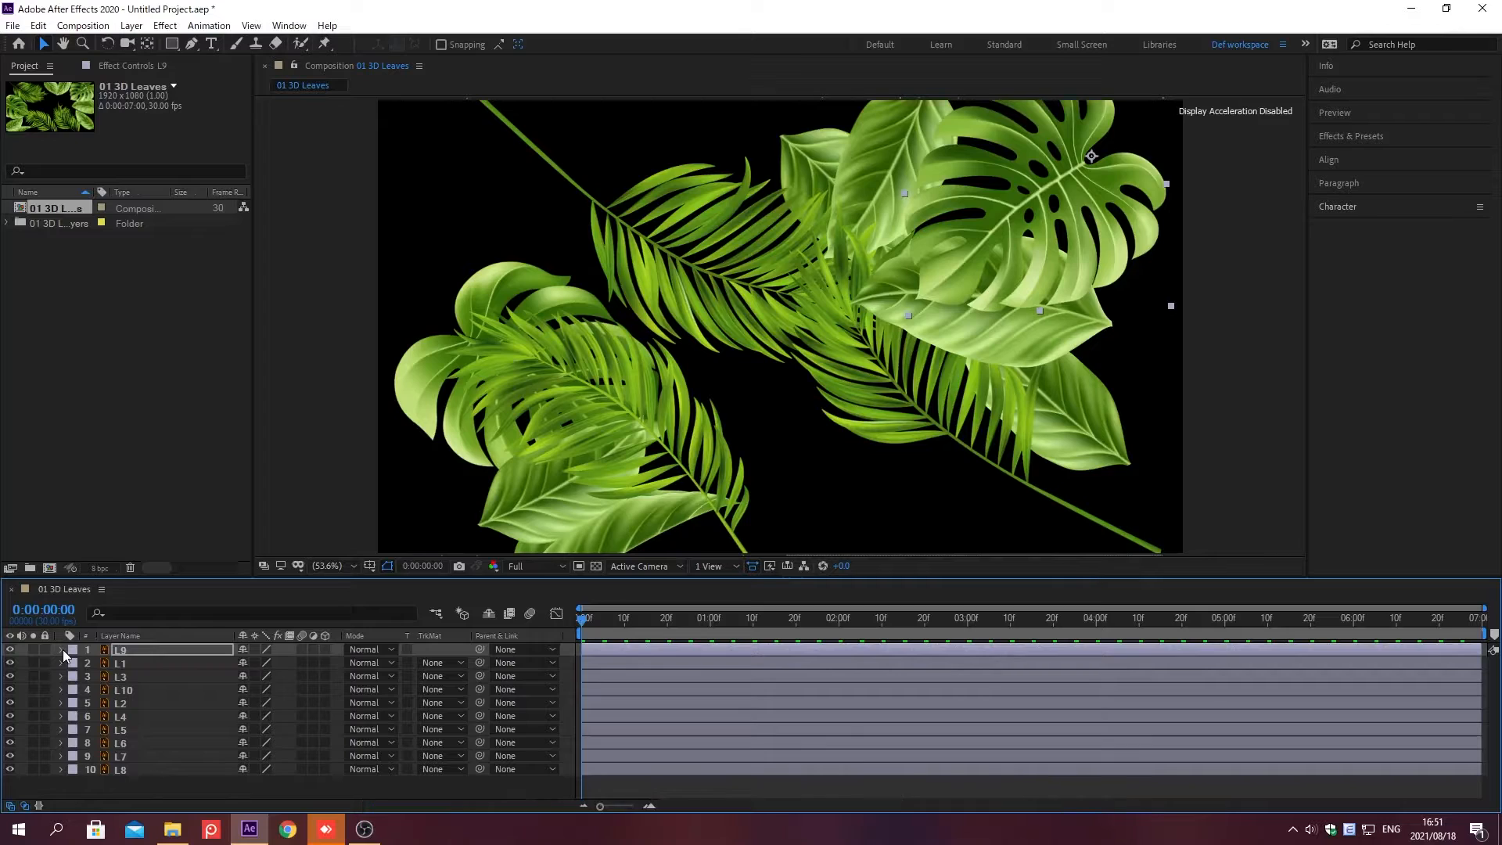
key(F2)
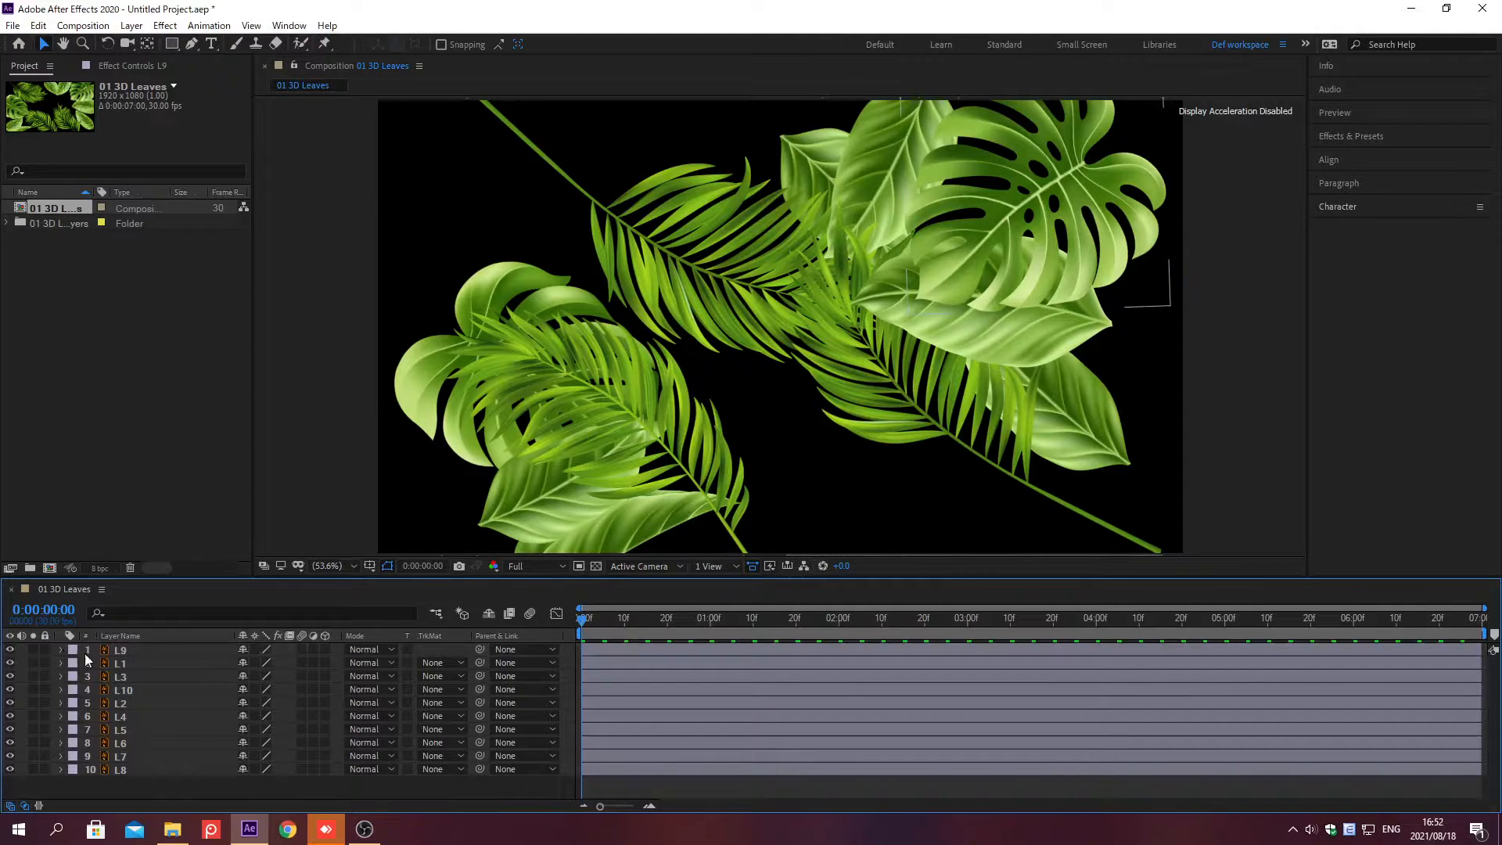
click(130, 664)
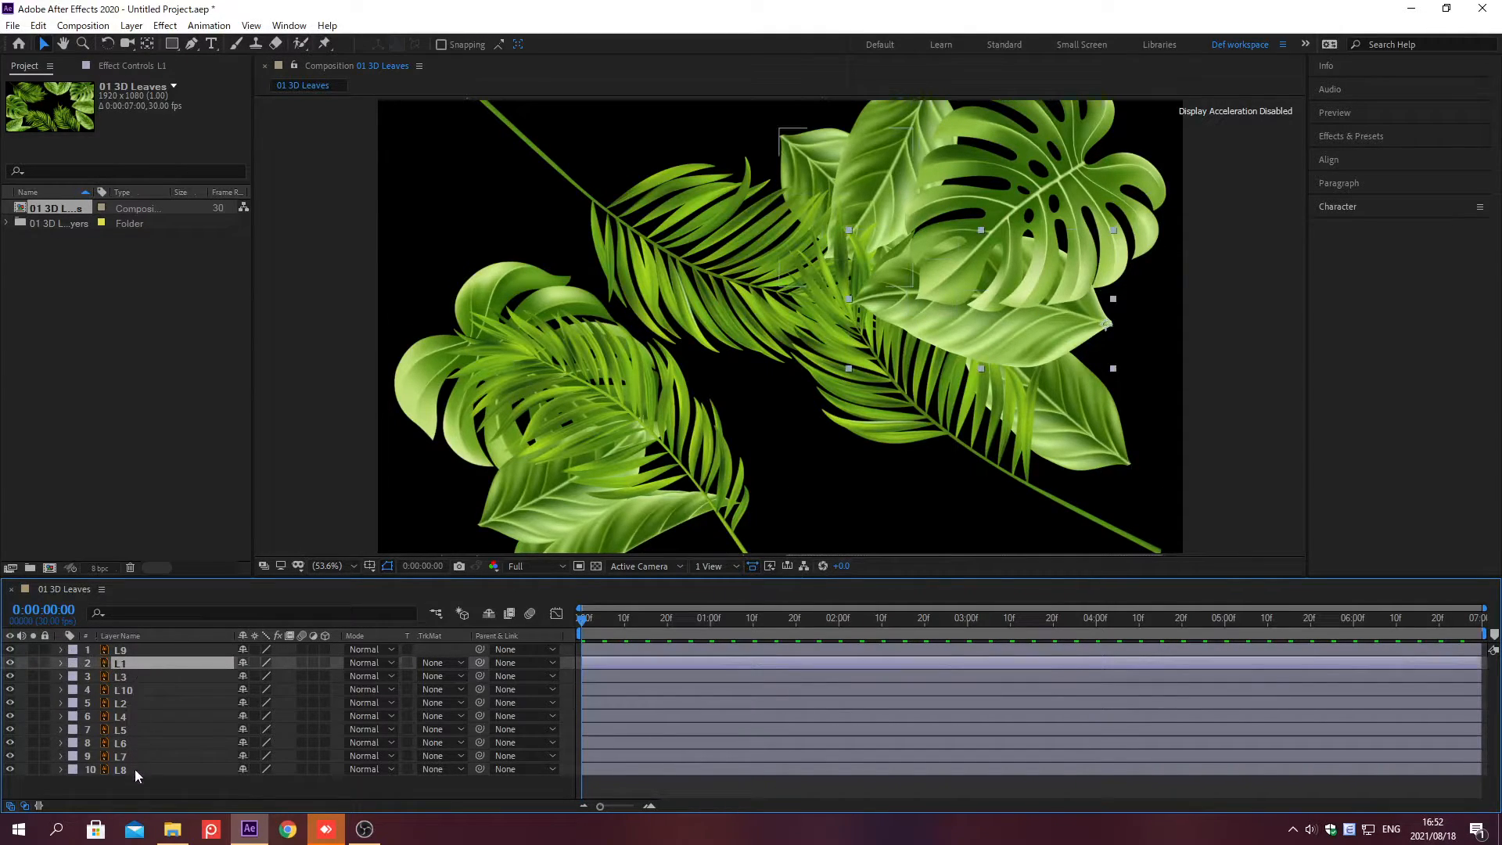
shift+click(134, 771)
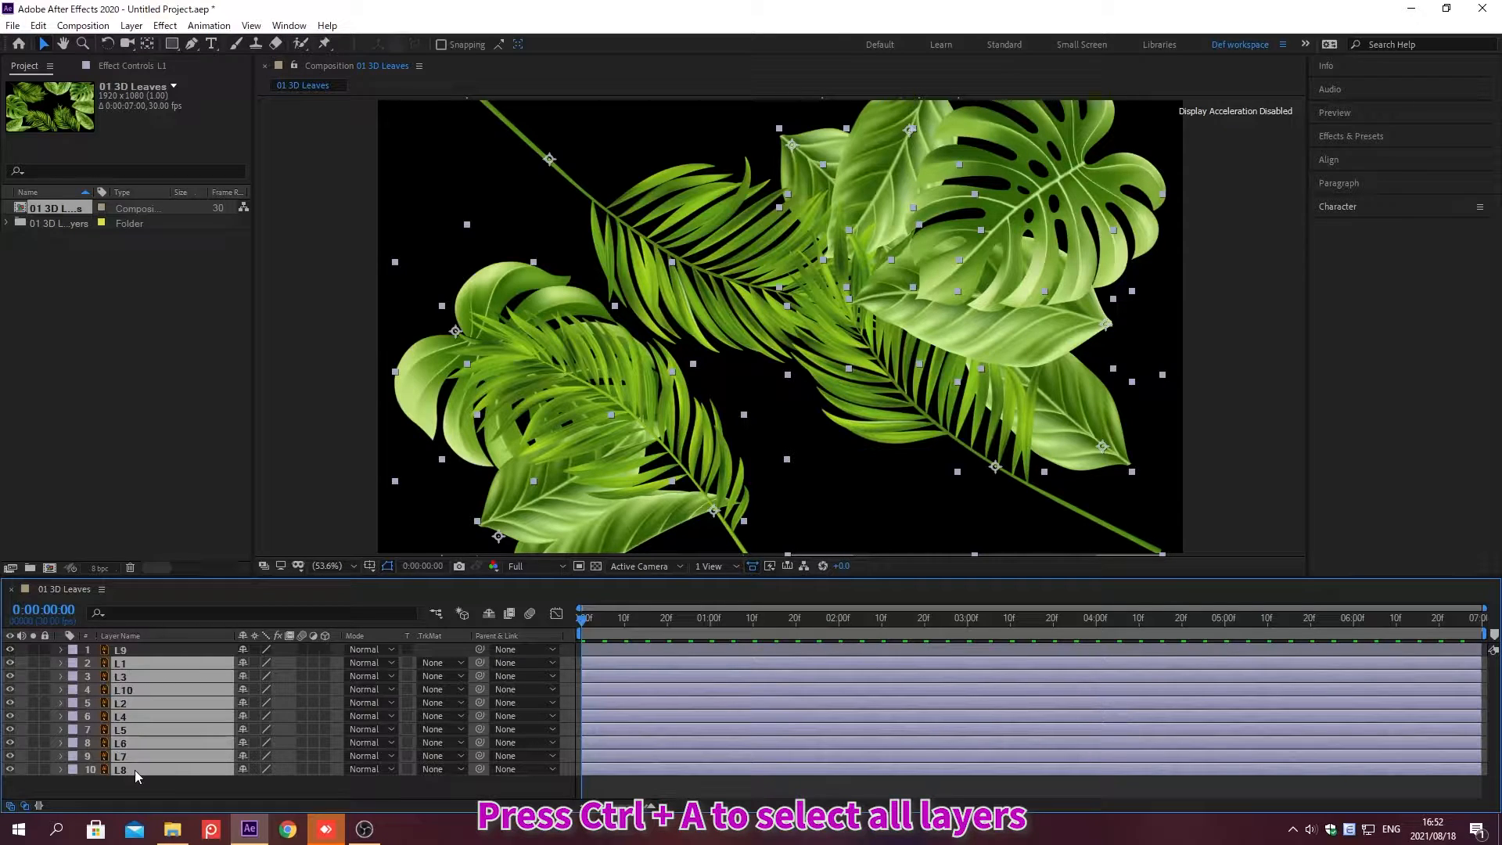
key(ctrl+v)
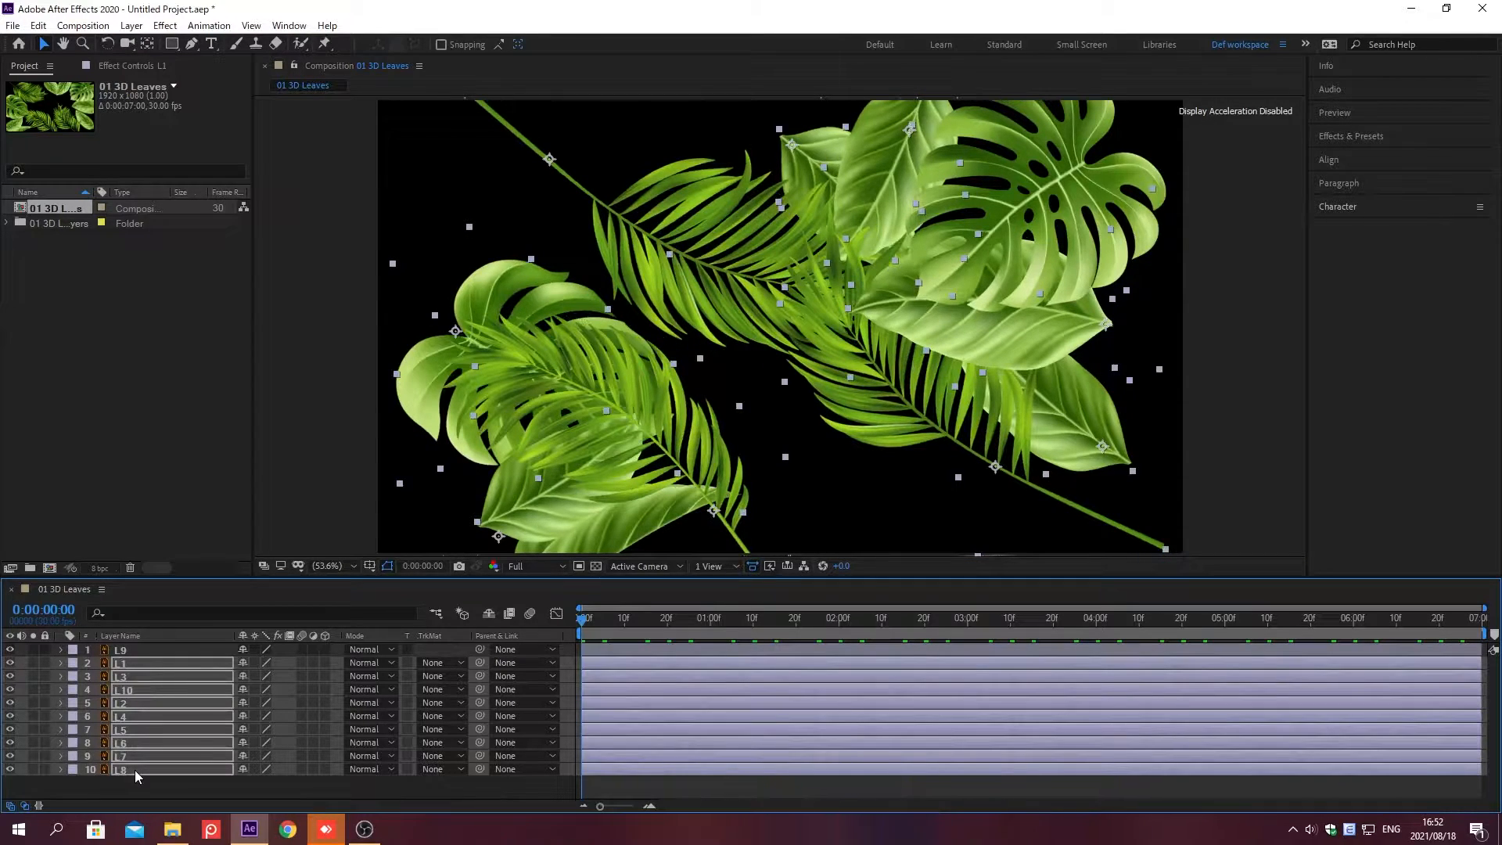
Step: At 0;00;01;00, add Position keyframes to all layers
key(ctrl+a)
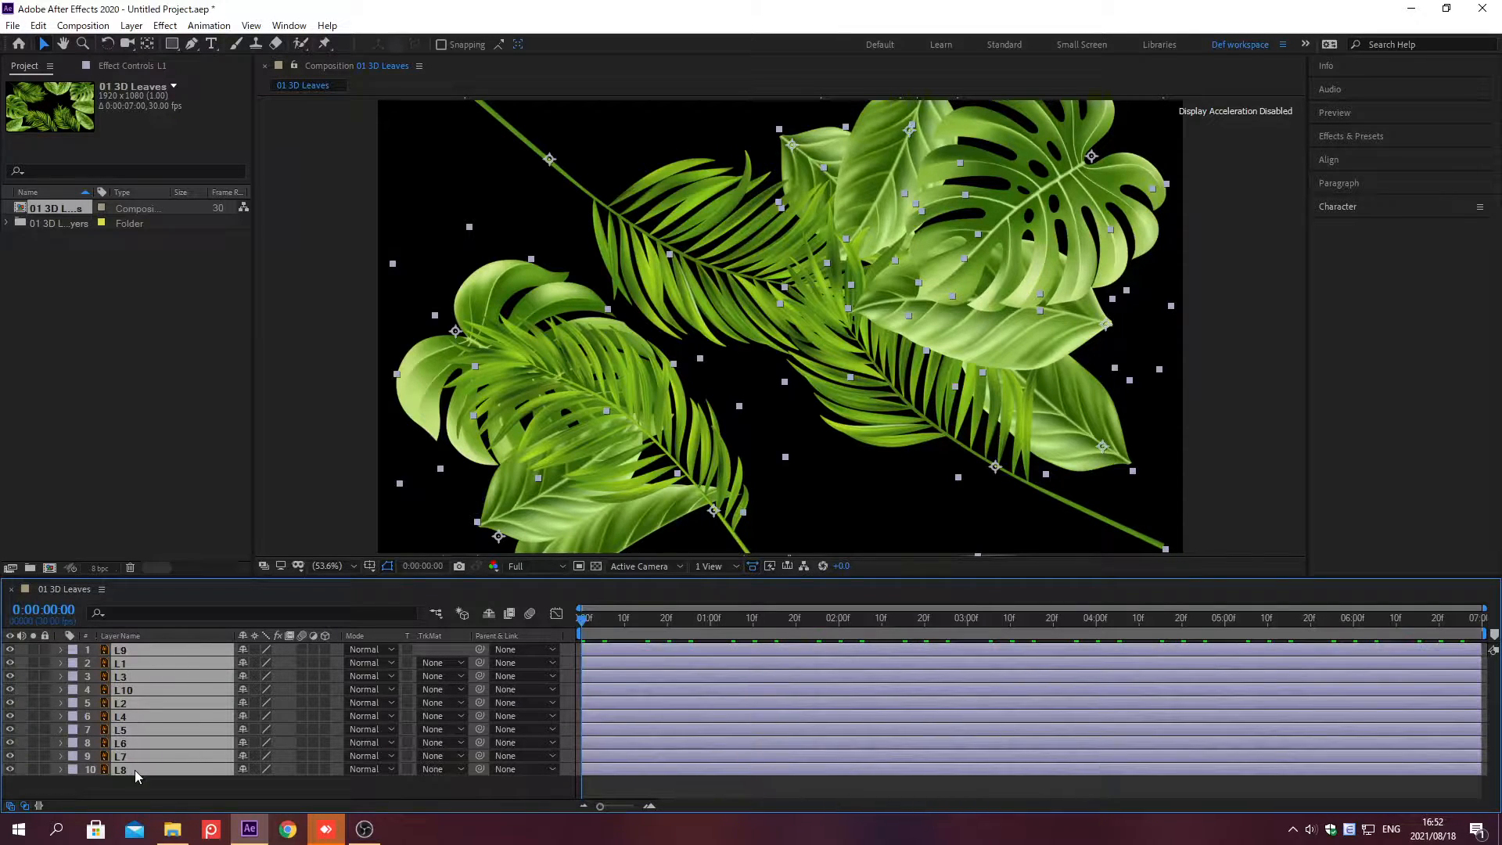
key(p)
key(alt+shift+j)
text(0;0)
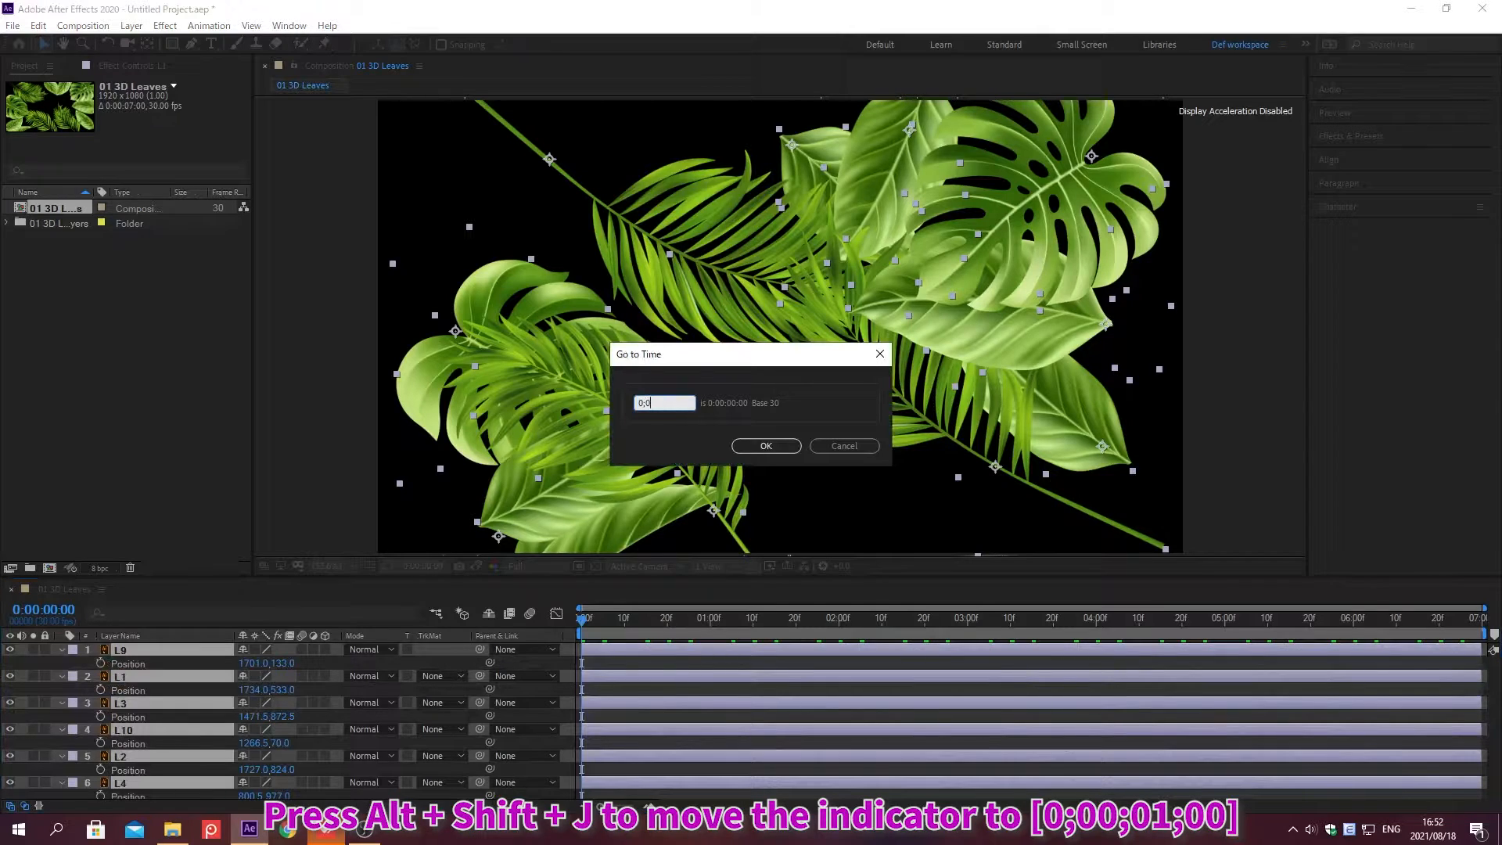
text(0;01;00)
key(Return)
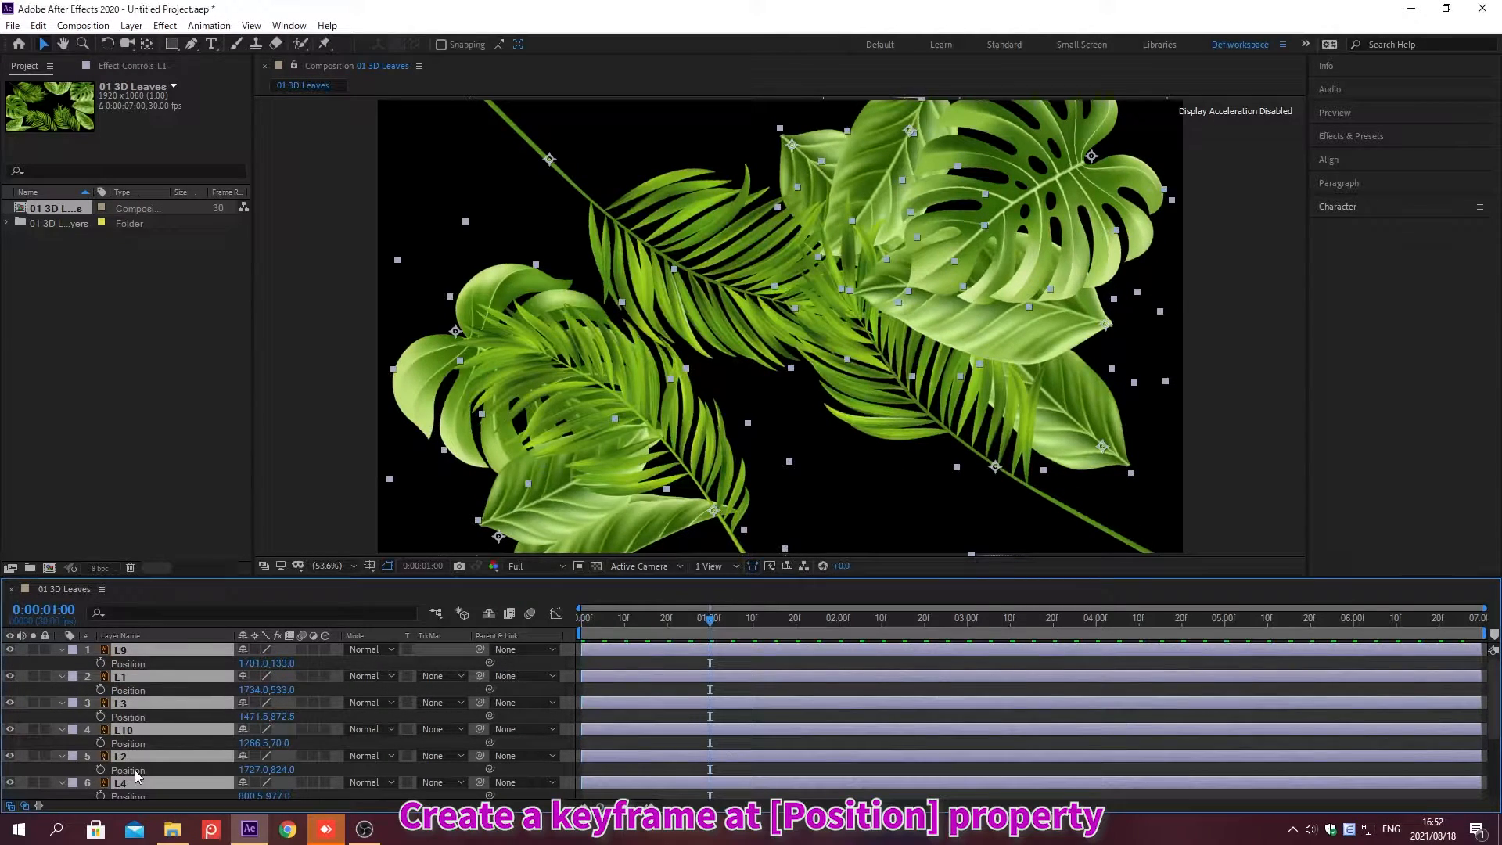
click(101, 663)
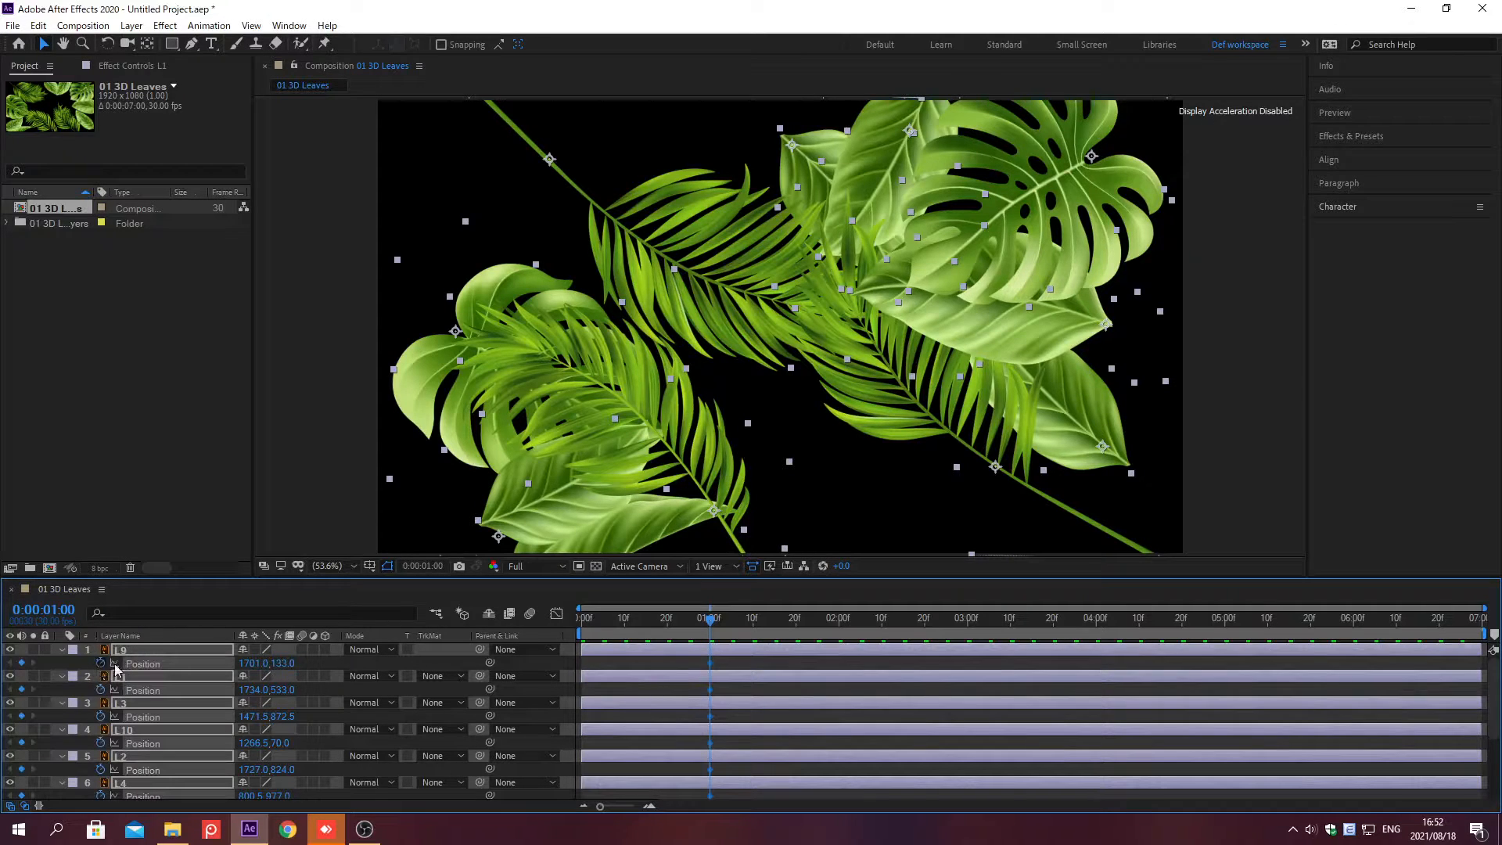
click(431, 665)
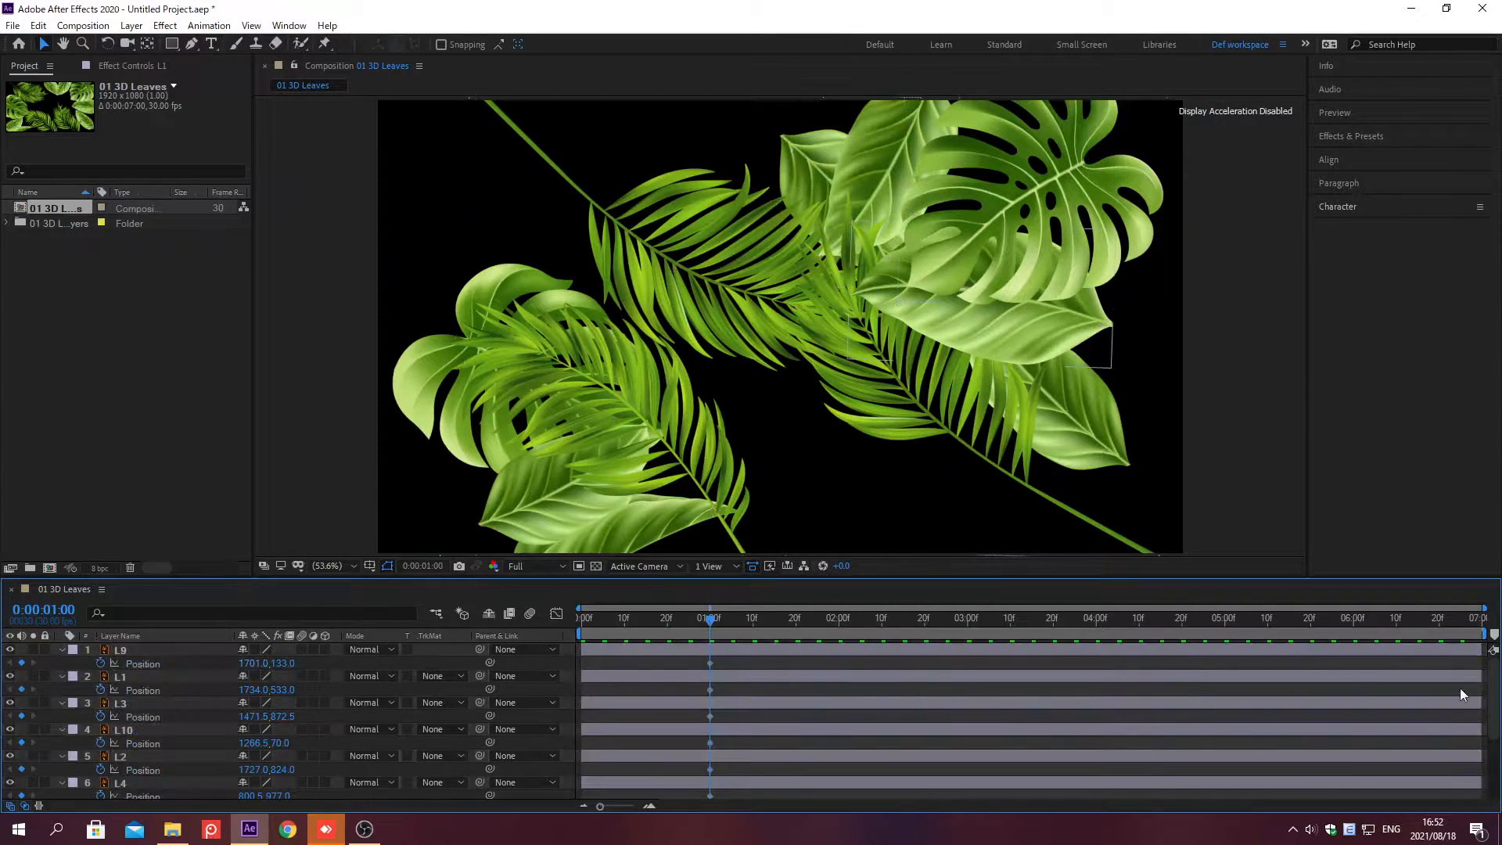
Step: Set layer L8's Position to 852, -35
drag(1495, 716, 1495, 779)
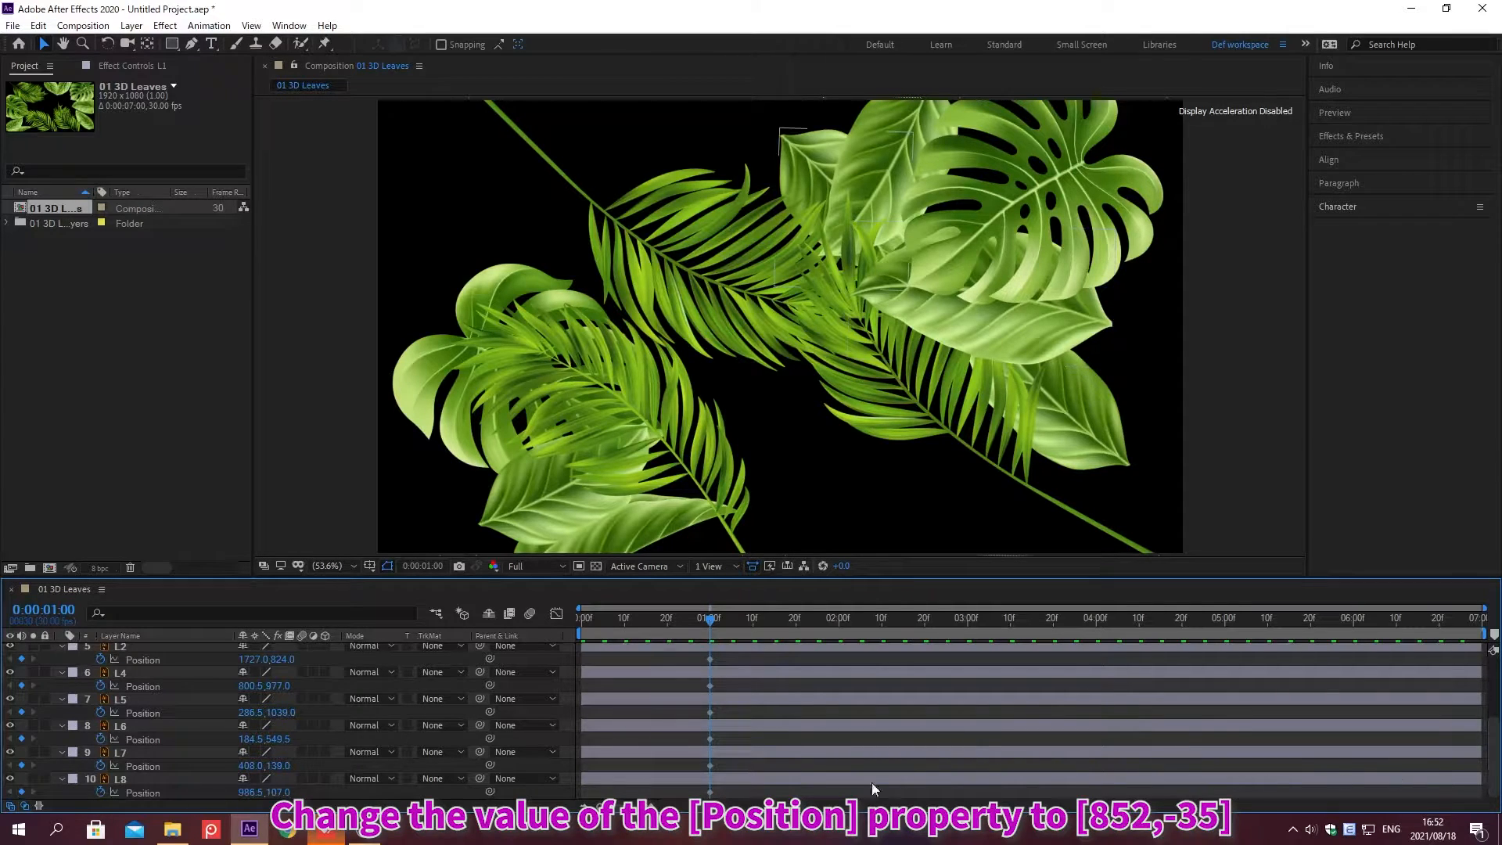
click(250, 792)
text(852)
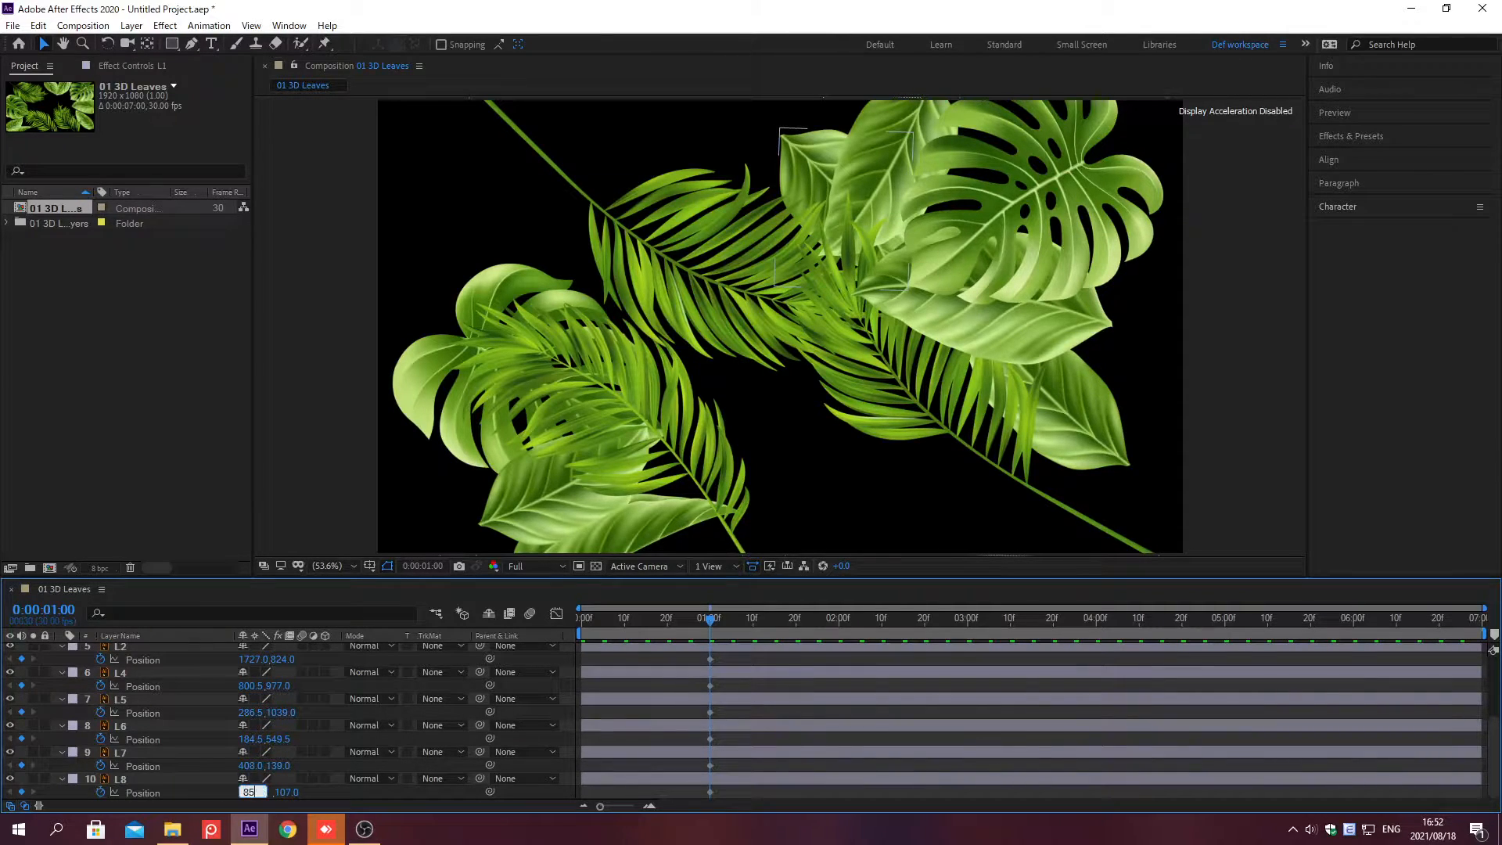
key(Tab)
text(-35)
key(Return)
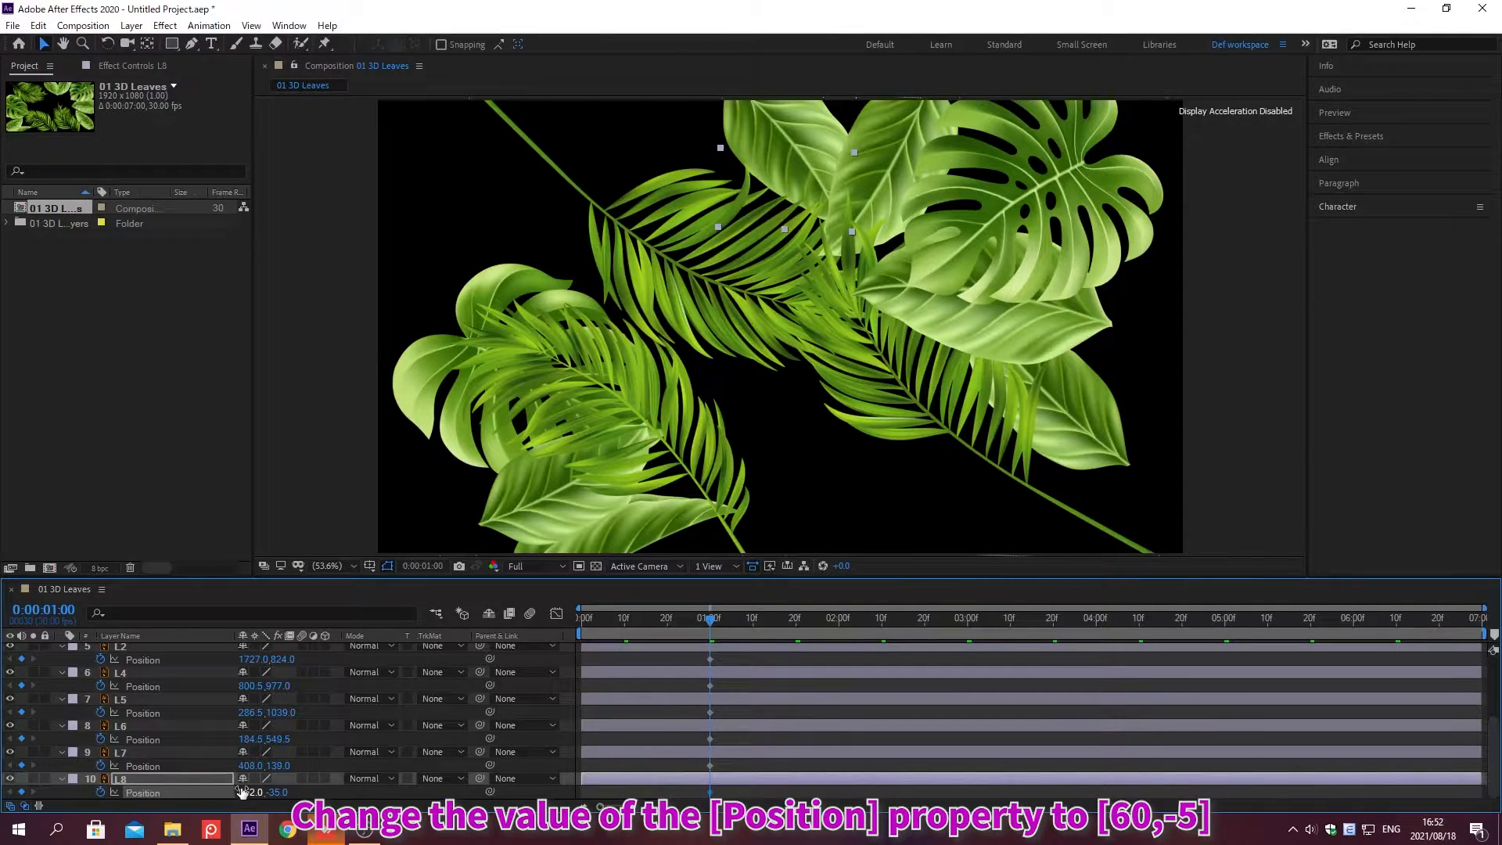
Step: Set layer L7's Position to 60, -5
click(250, 765)
text(60)
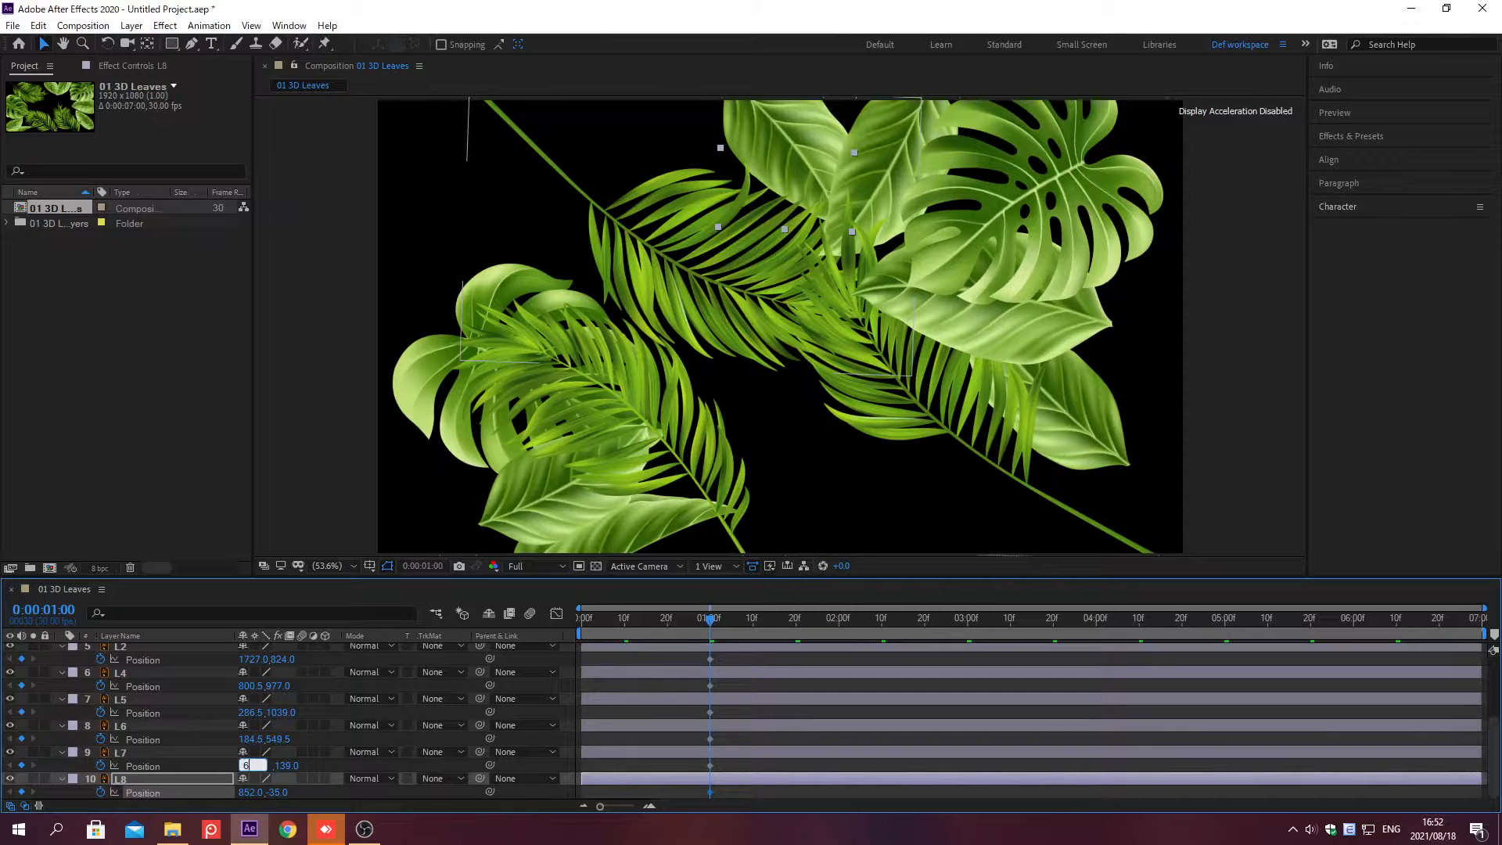
key(Tab)
text(-5)
key(Return)
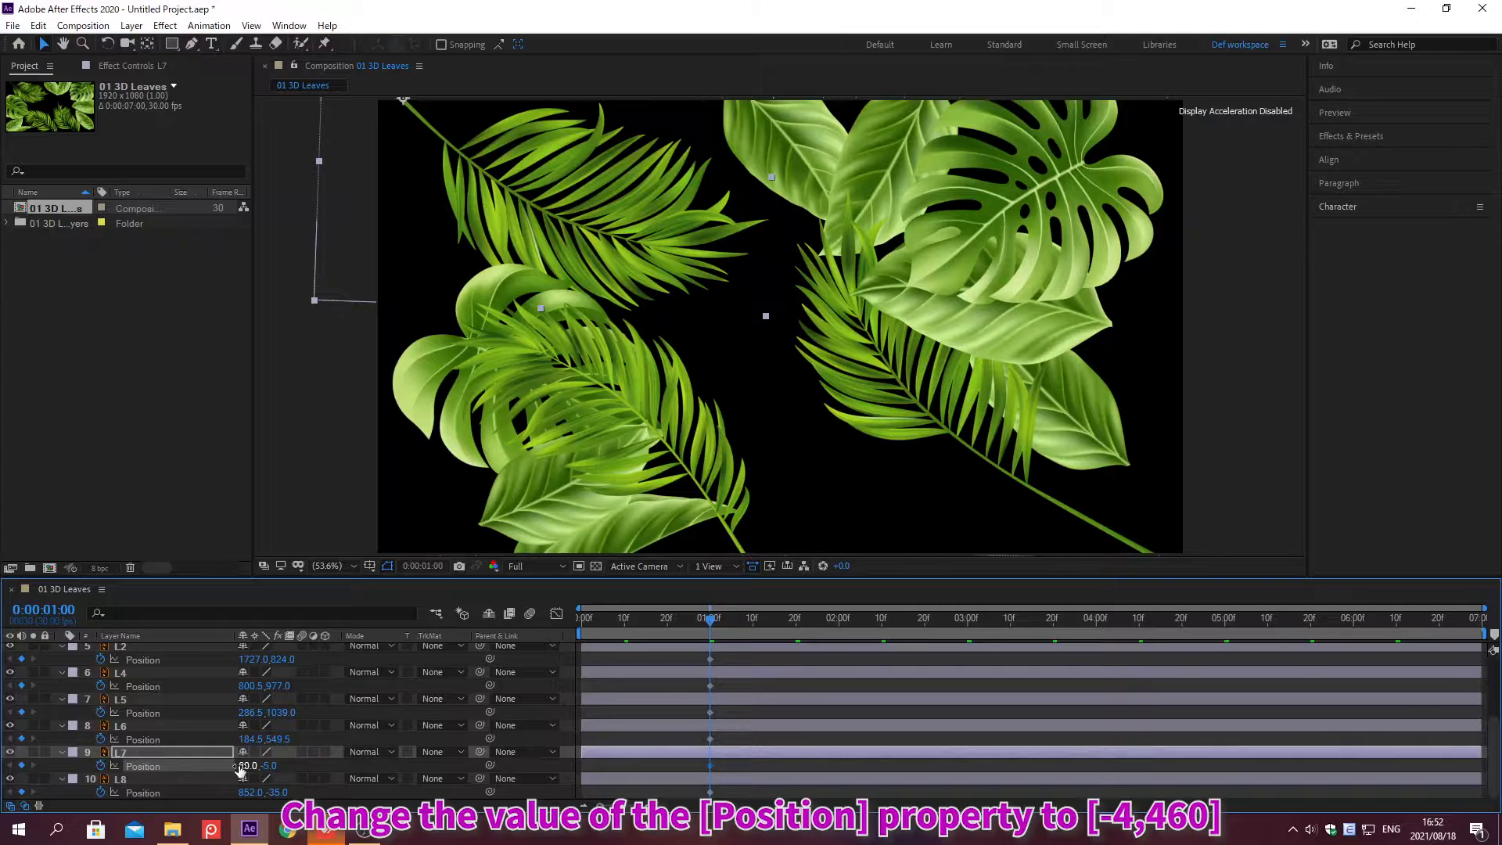
Step: Set layer L6's Position to -4, 460
click(252, 739)
text(-4)
key(Tab)
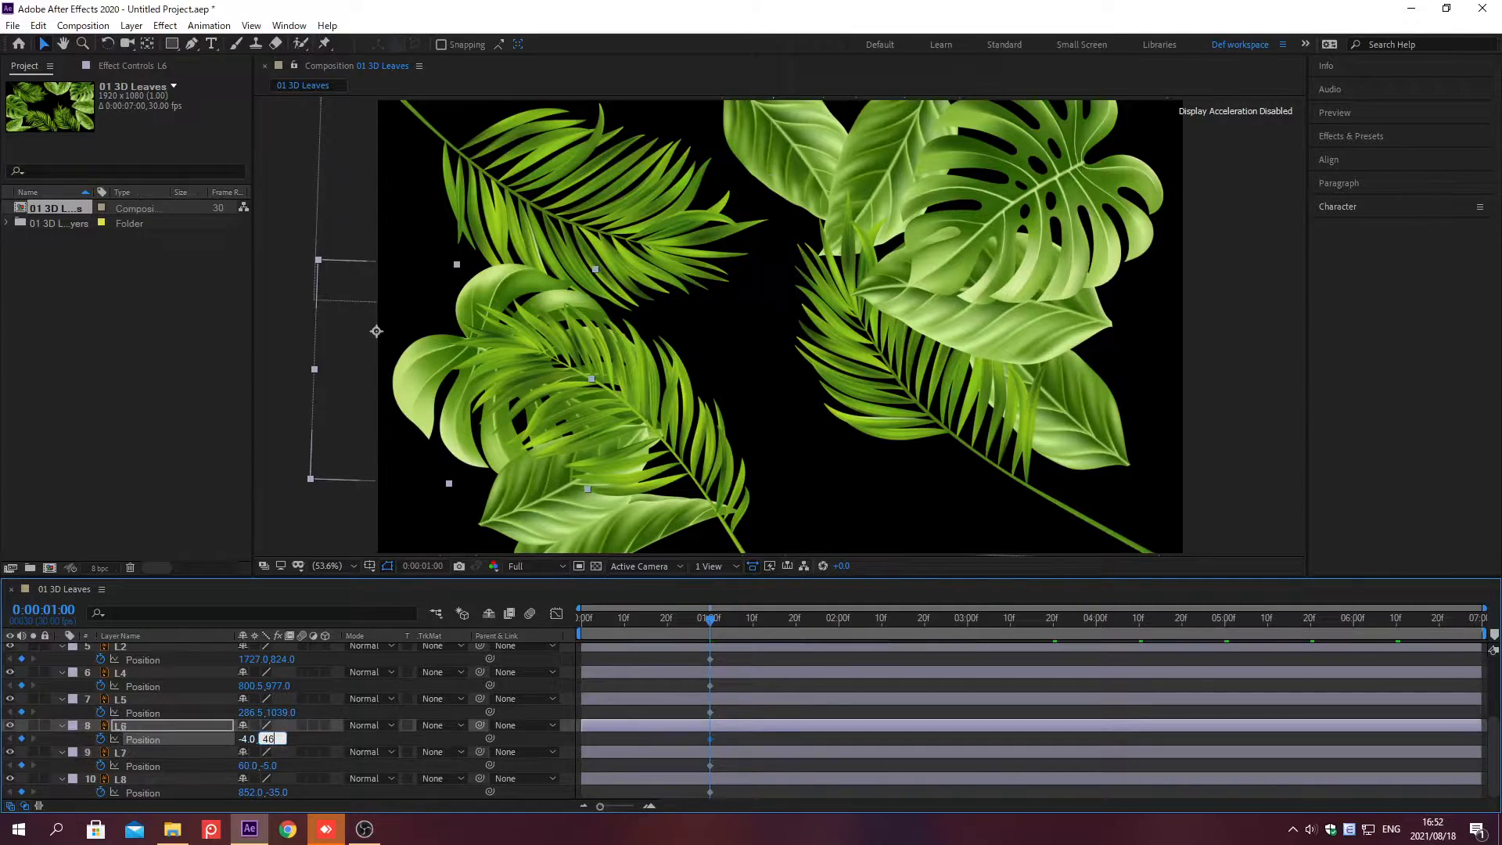
text(460)
key(Return)
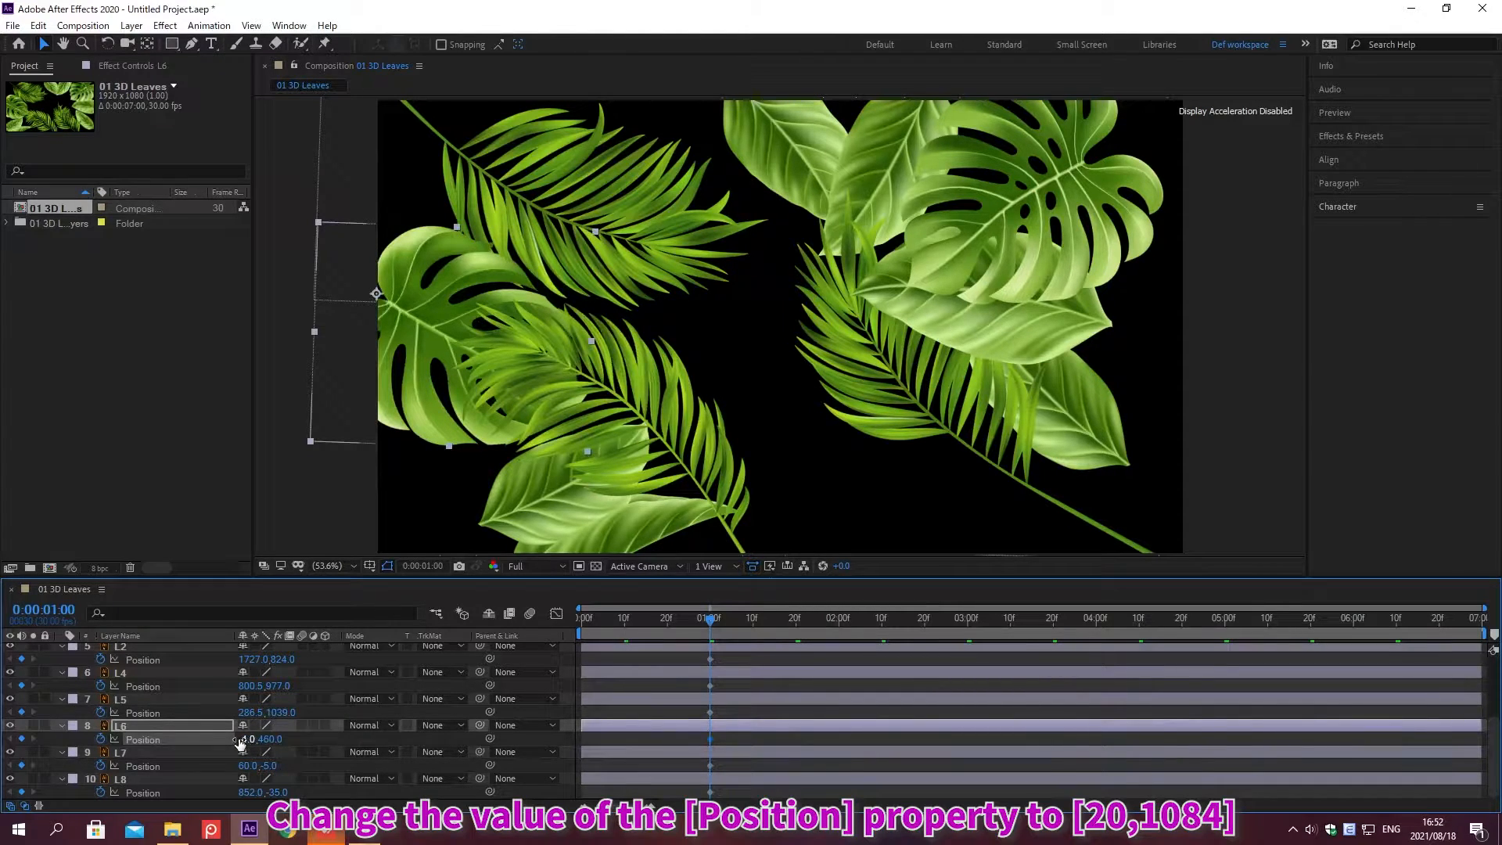
Step: Set layer L5's Position to 20, 1084
click(252, 712)
text(20)
key(Tab)
text(1084)
key(Return)
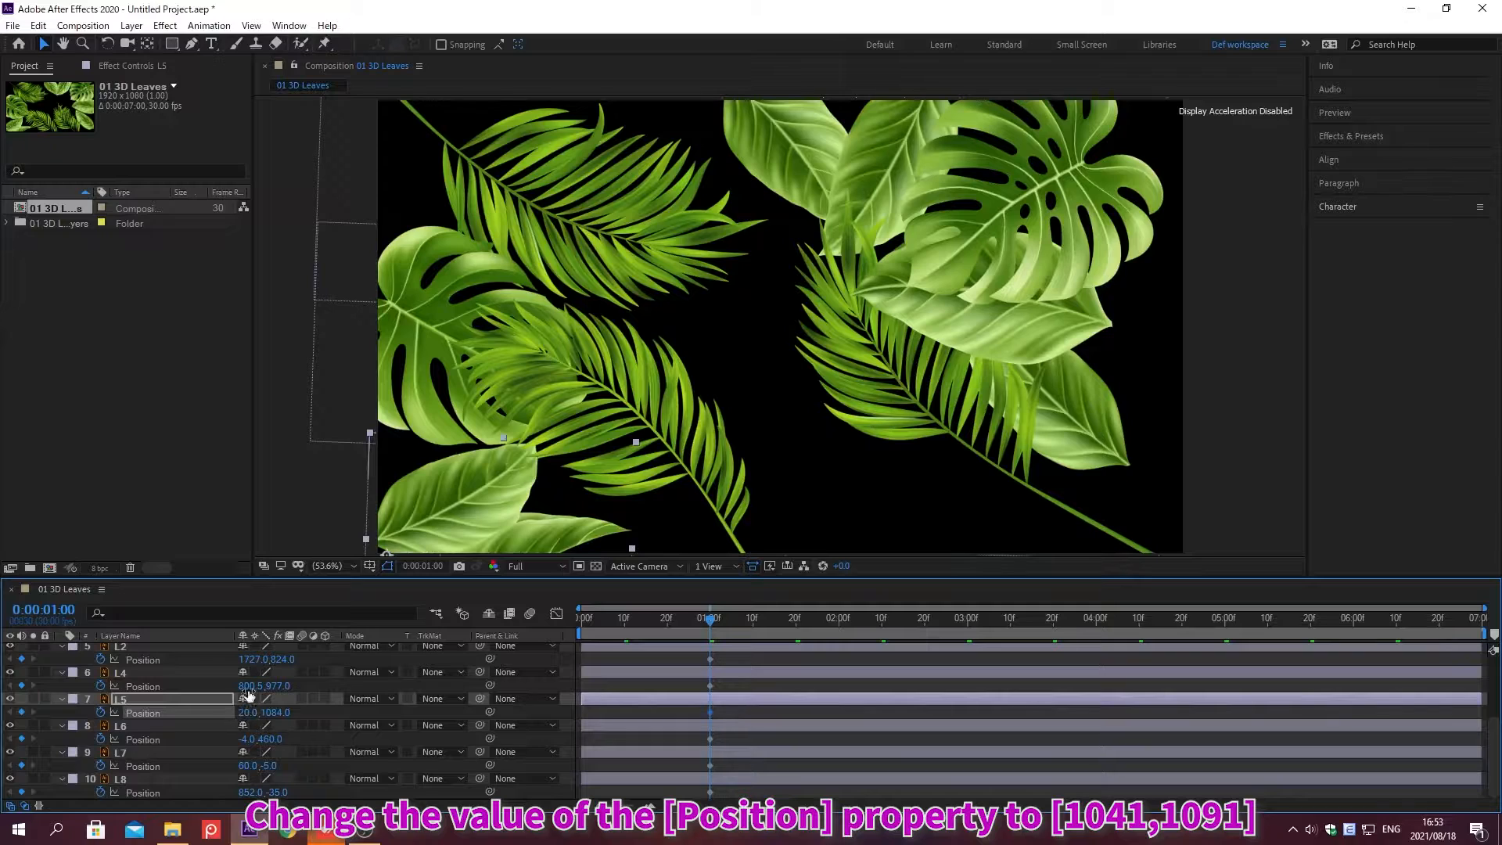
Step: Set layer L4's Position to 1041, 1091
click(251, 686)
text(1041)
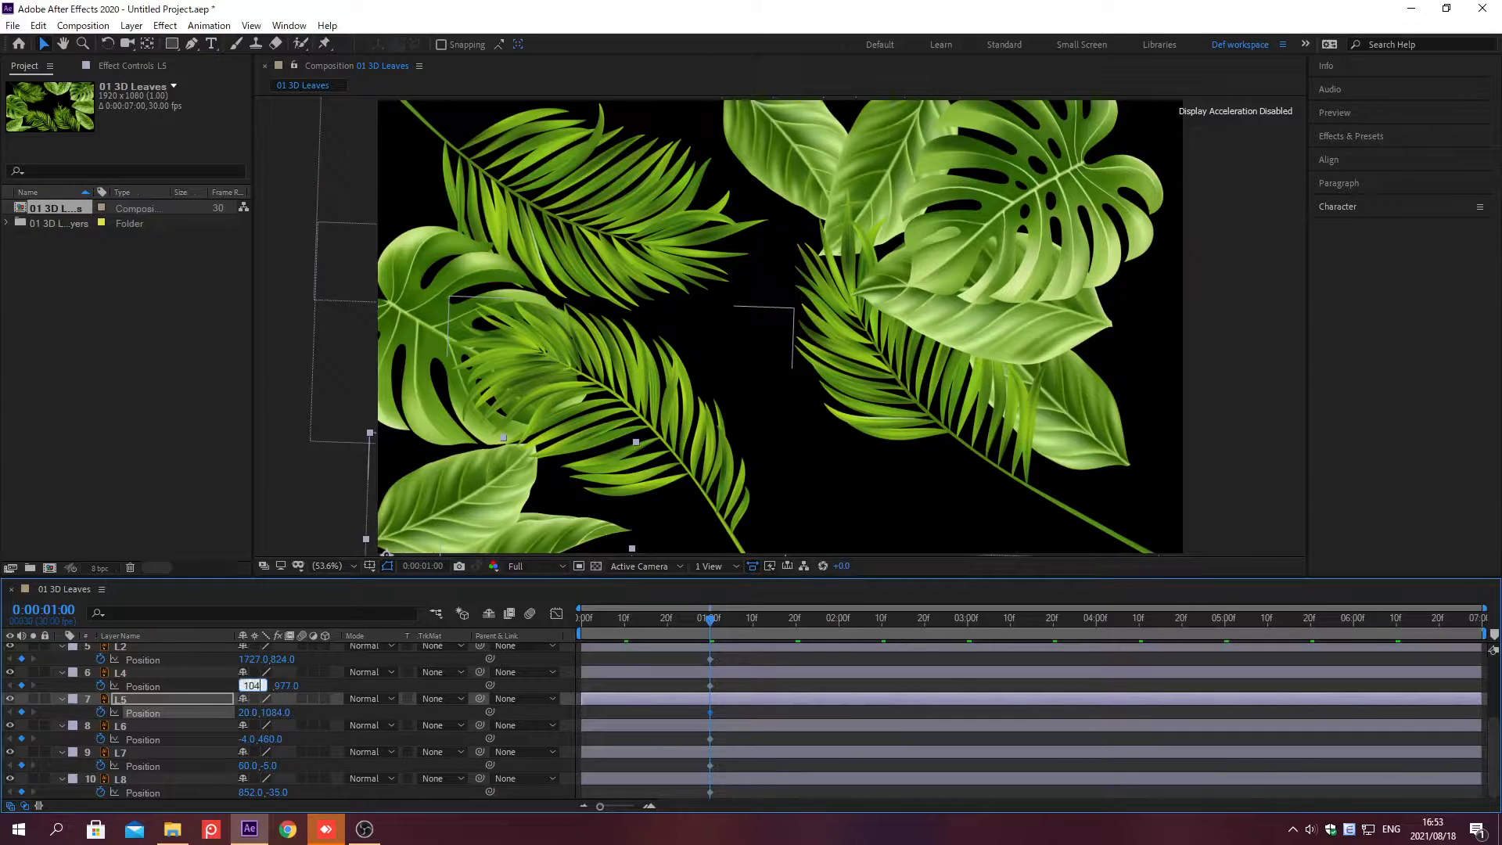
key(Tab)
text(1091)
key(Return)
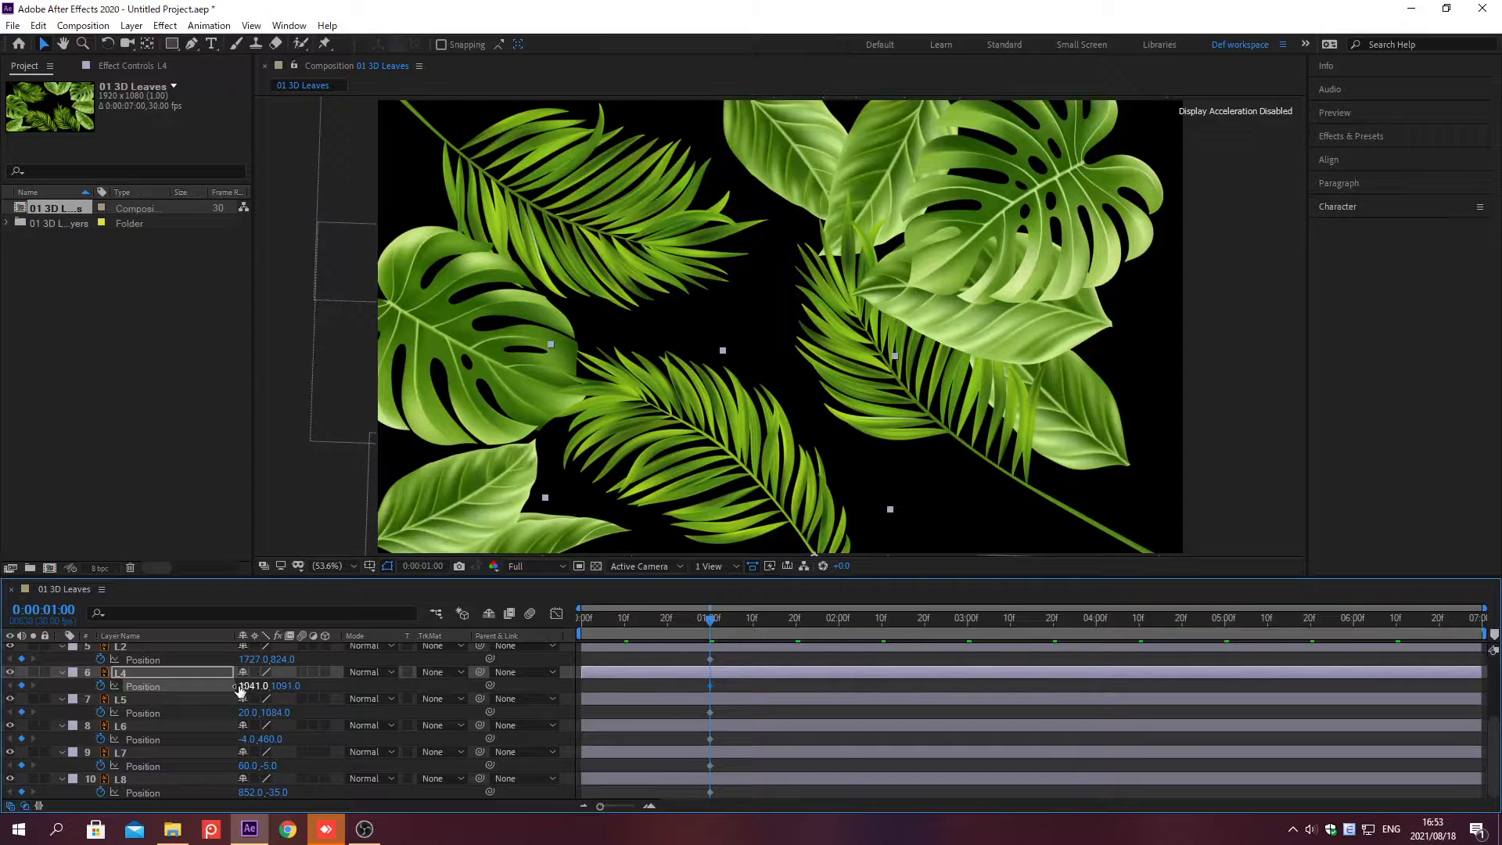
Step: Set layer L2's Position to 1923, 1013
click(251, 659)
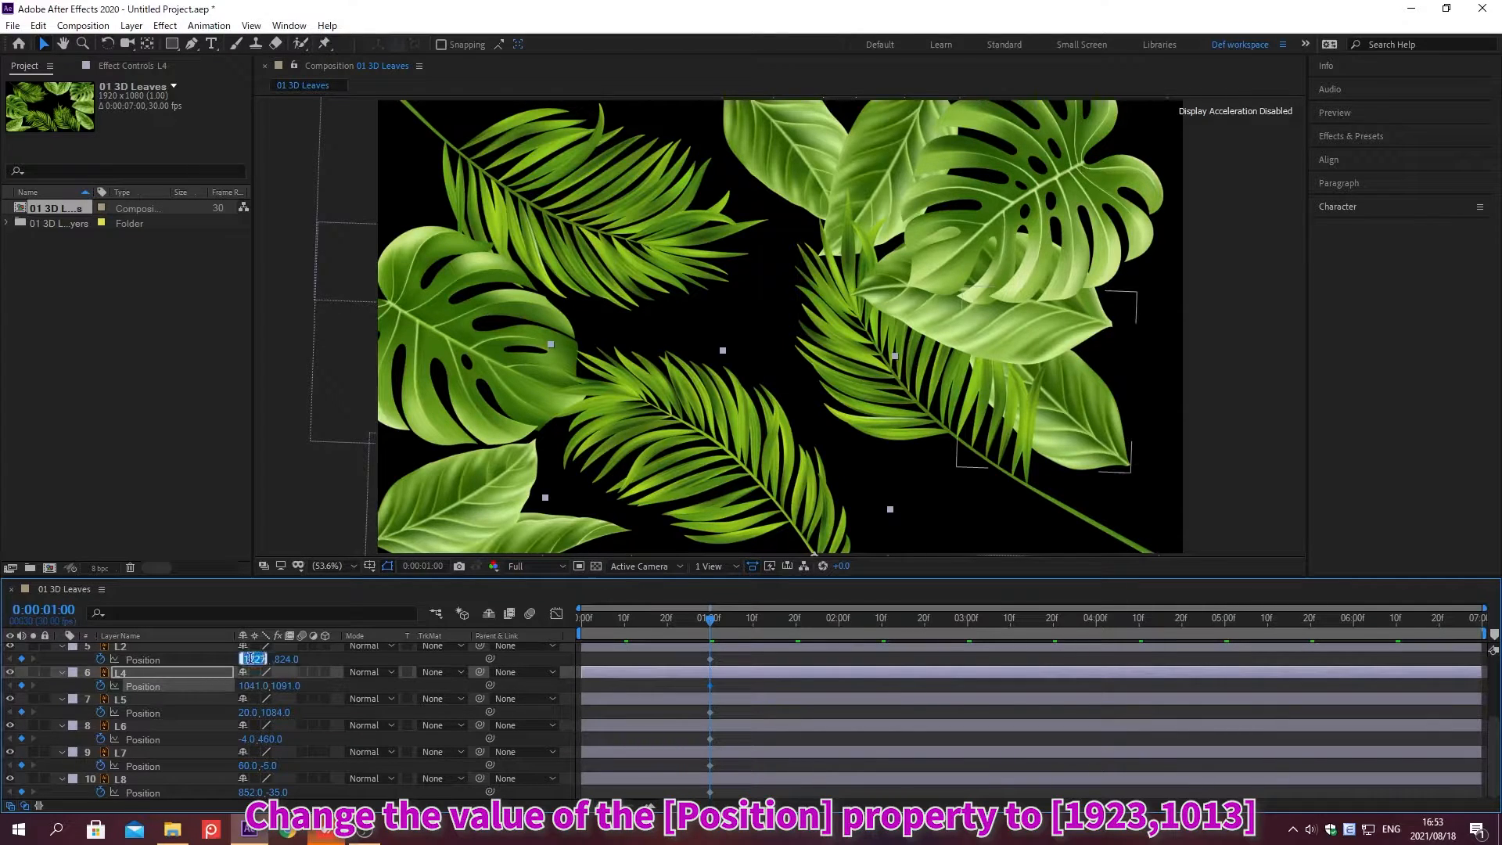
text(1923)
key(Tab)
text(1)
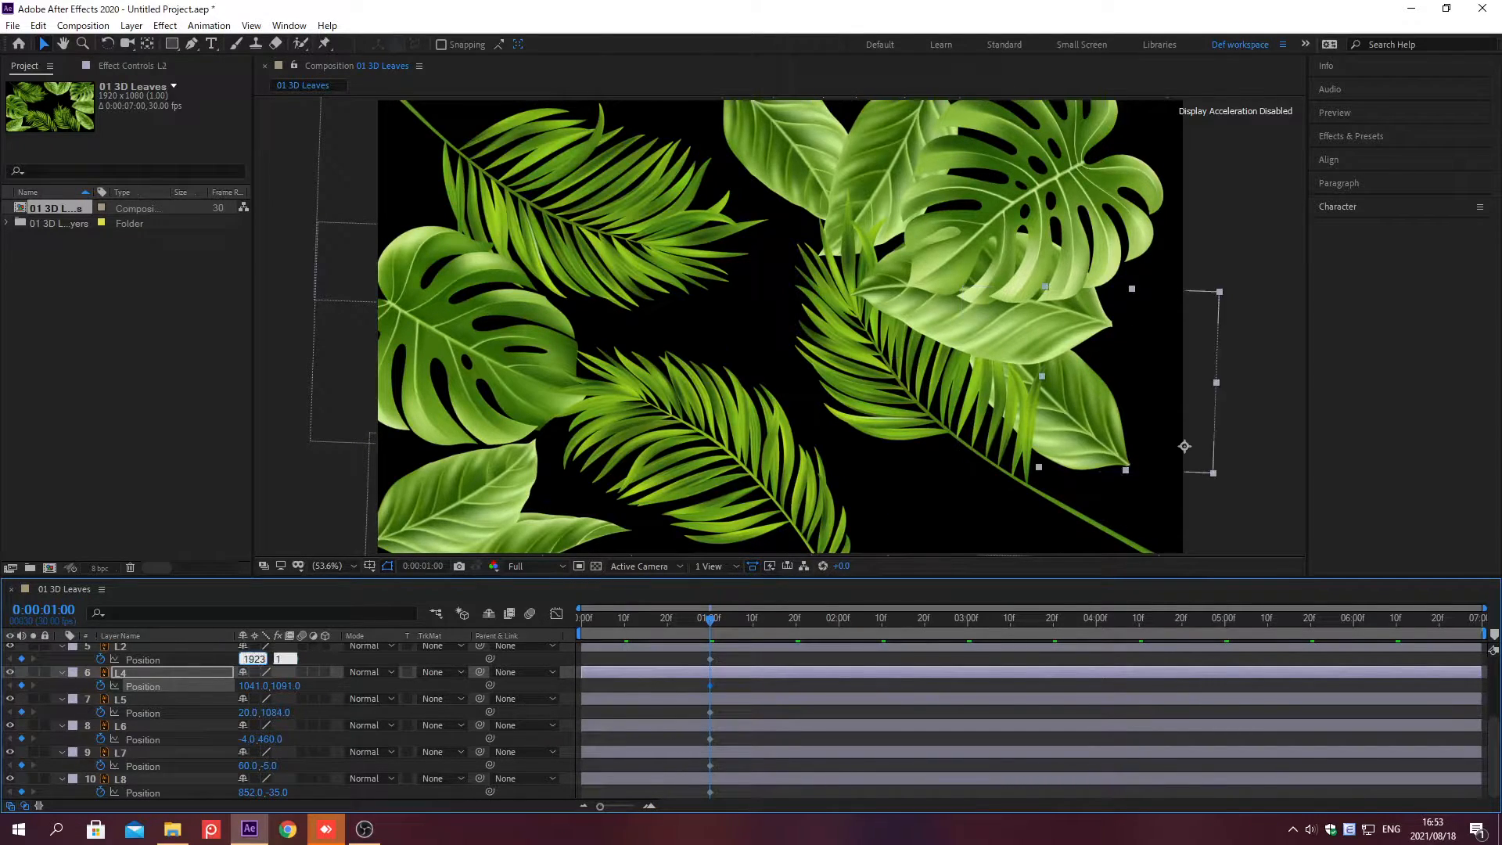
text(013)
key(Return)
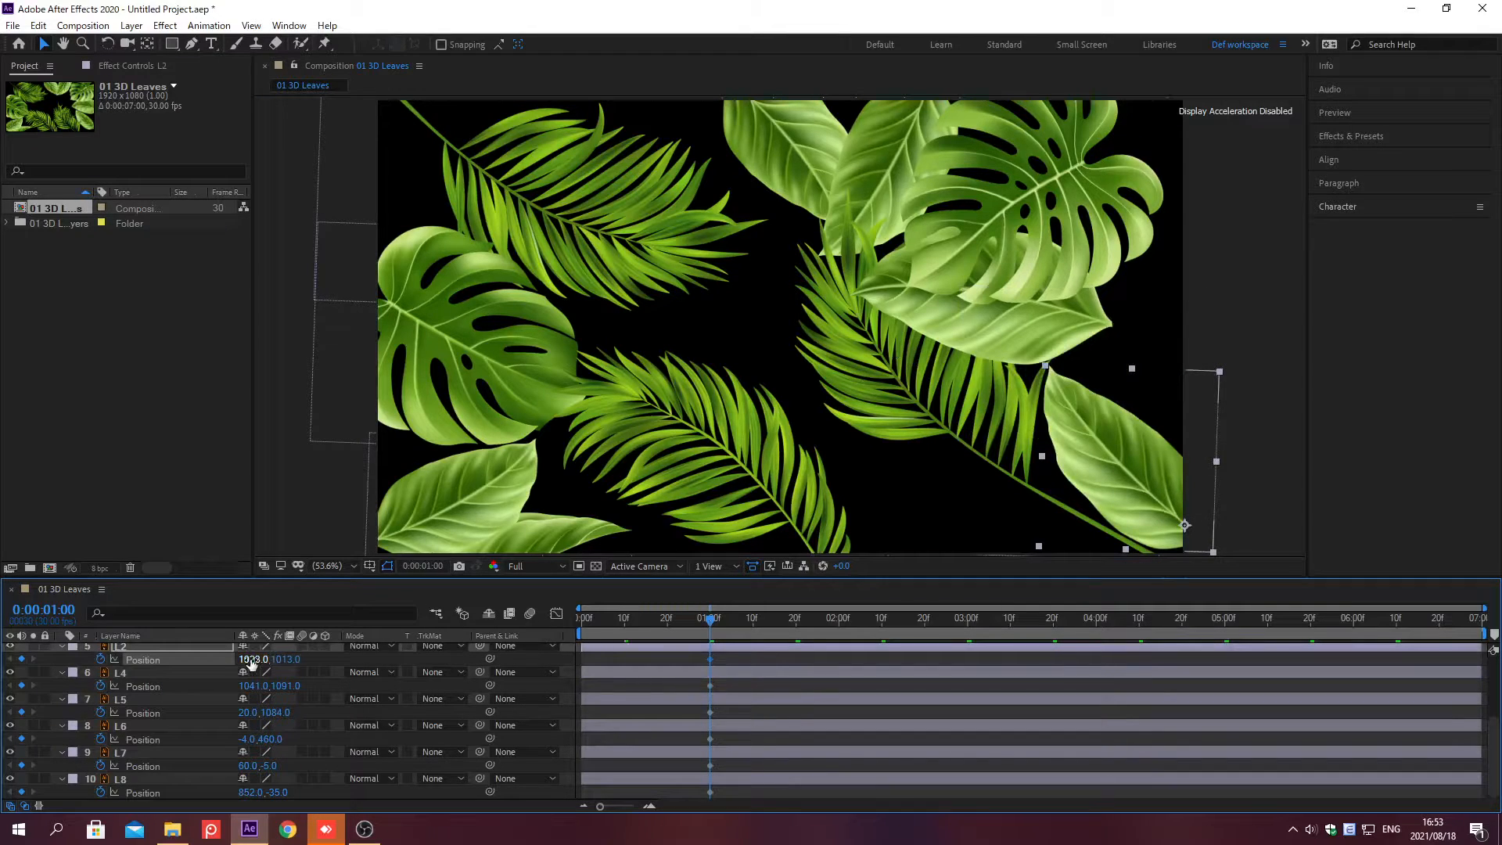
Step: Set layer L10's Position to 1308, -14
drag(1494, 696, 1494, 622)
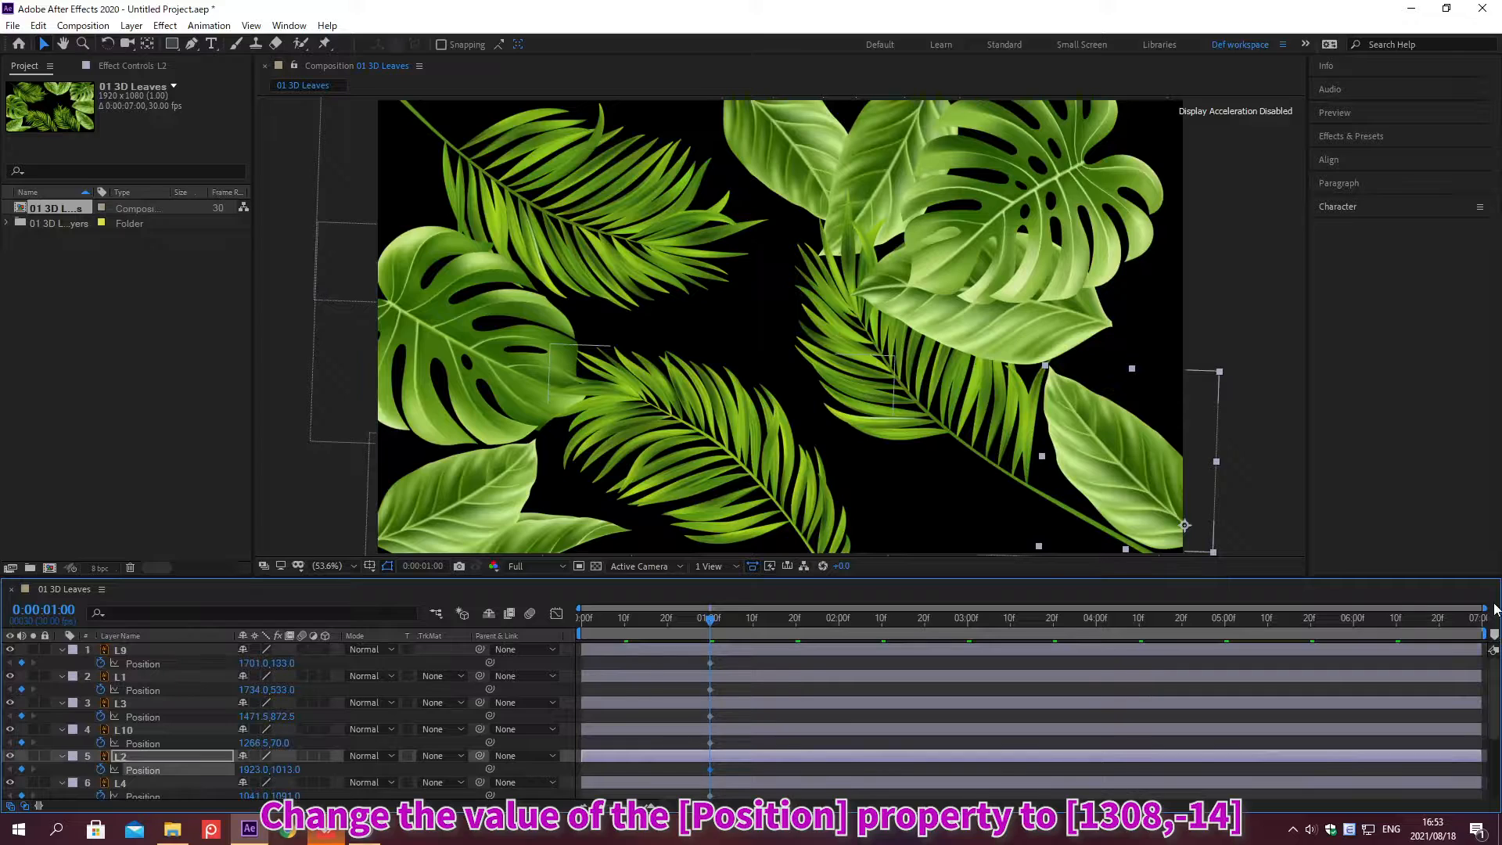
click(252, 742)
text(1308)
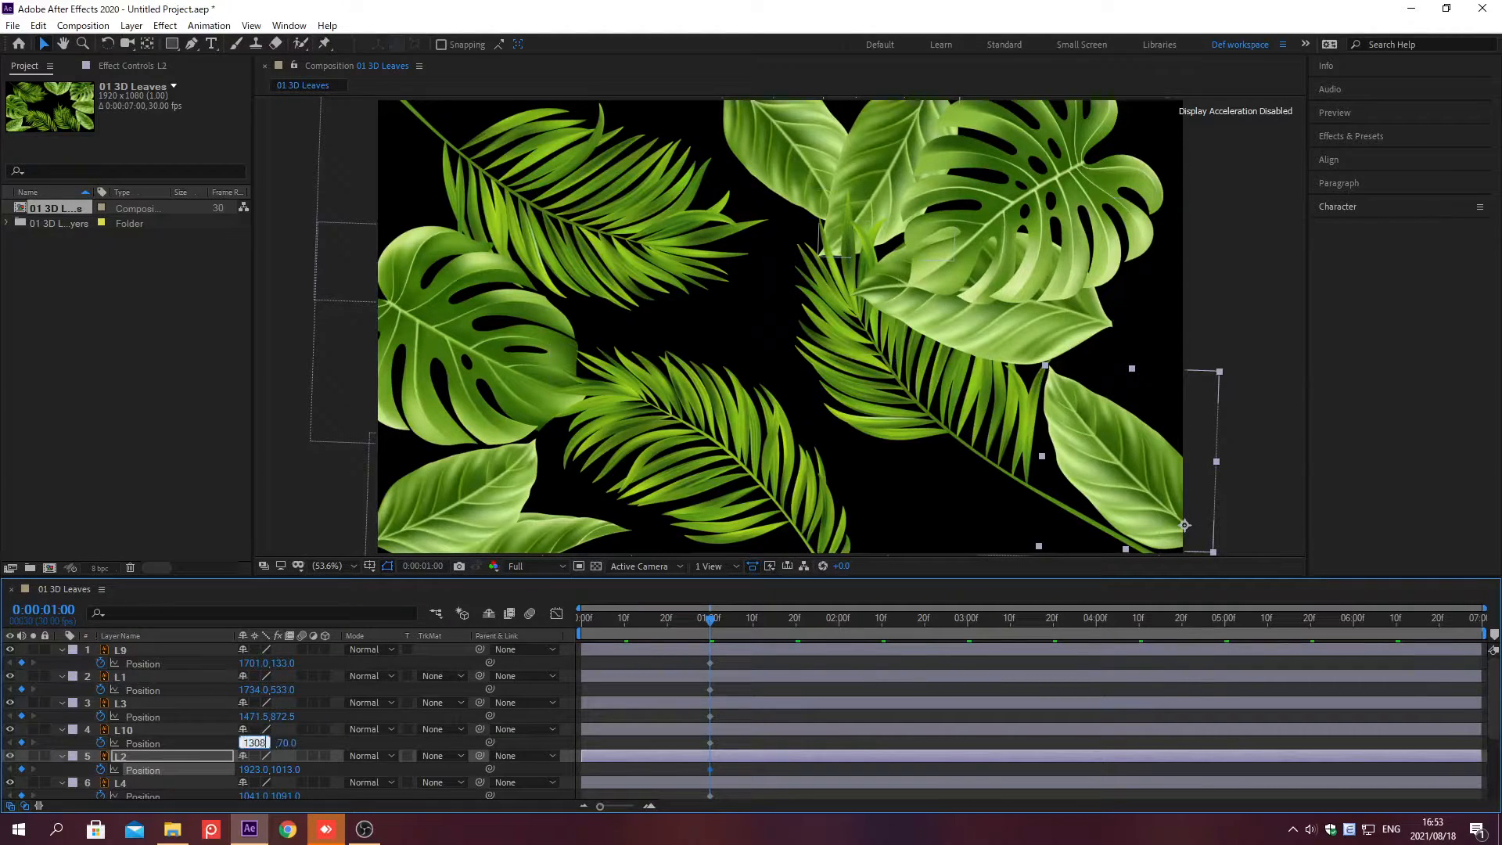
key(Tab)
text(-14)
key(Return)
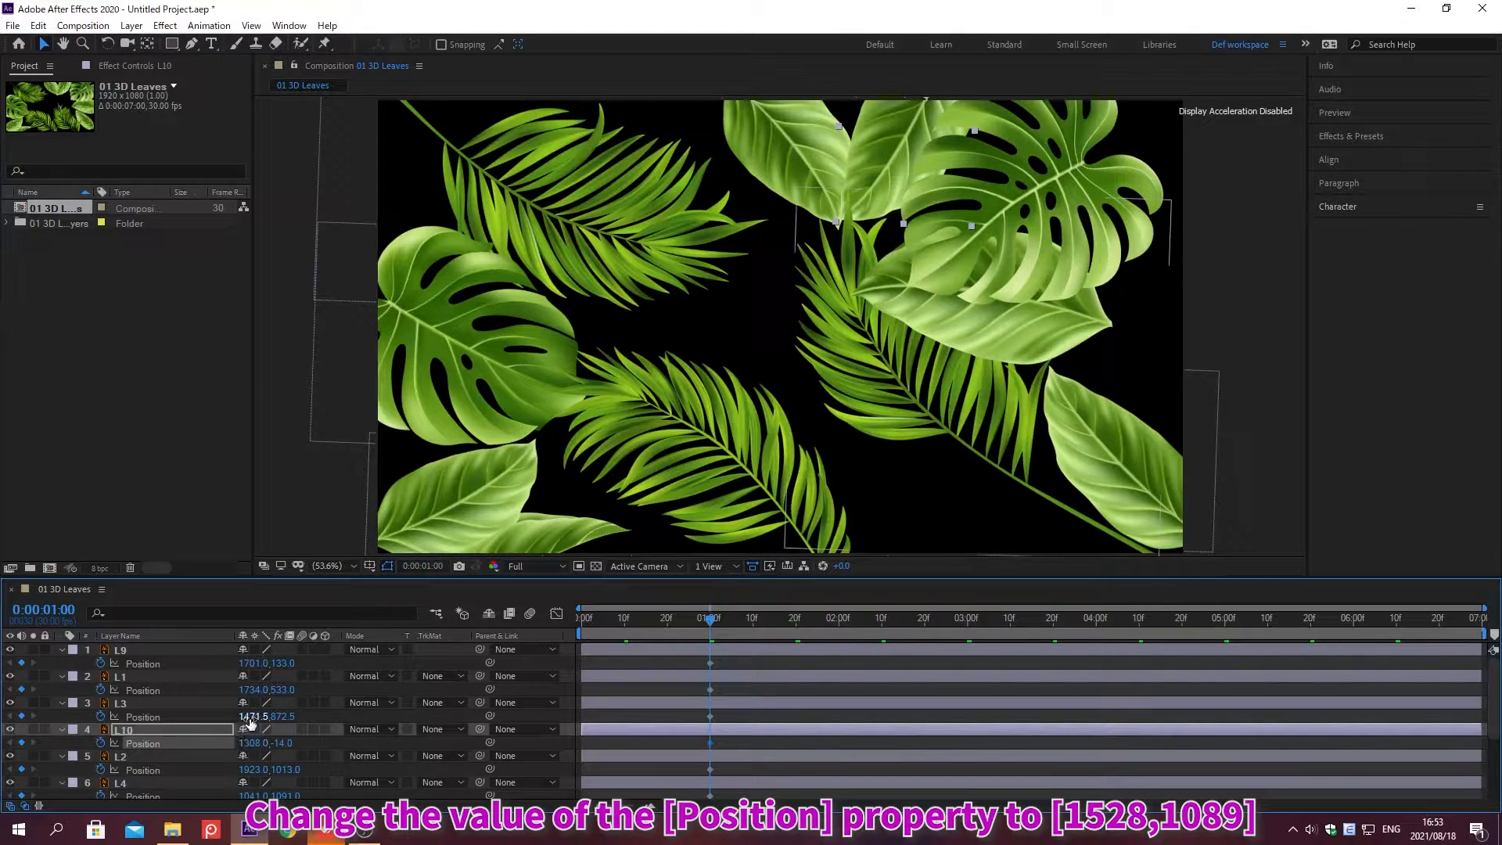
Step: Set layer L3's Position to 1528, 1089
click(250, 716)
text(1528)
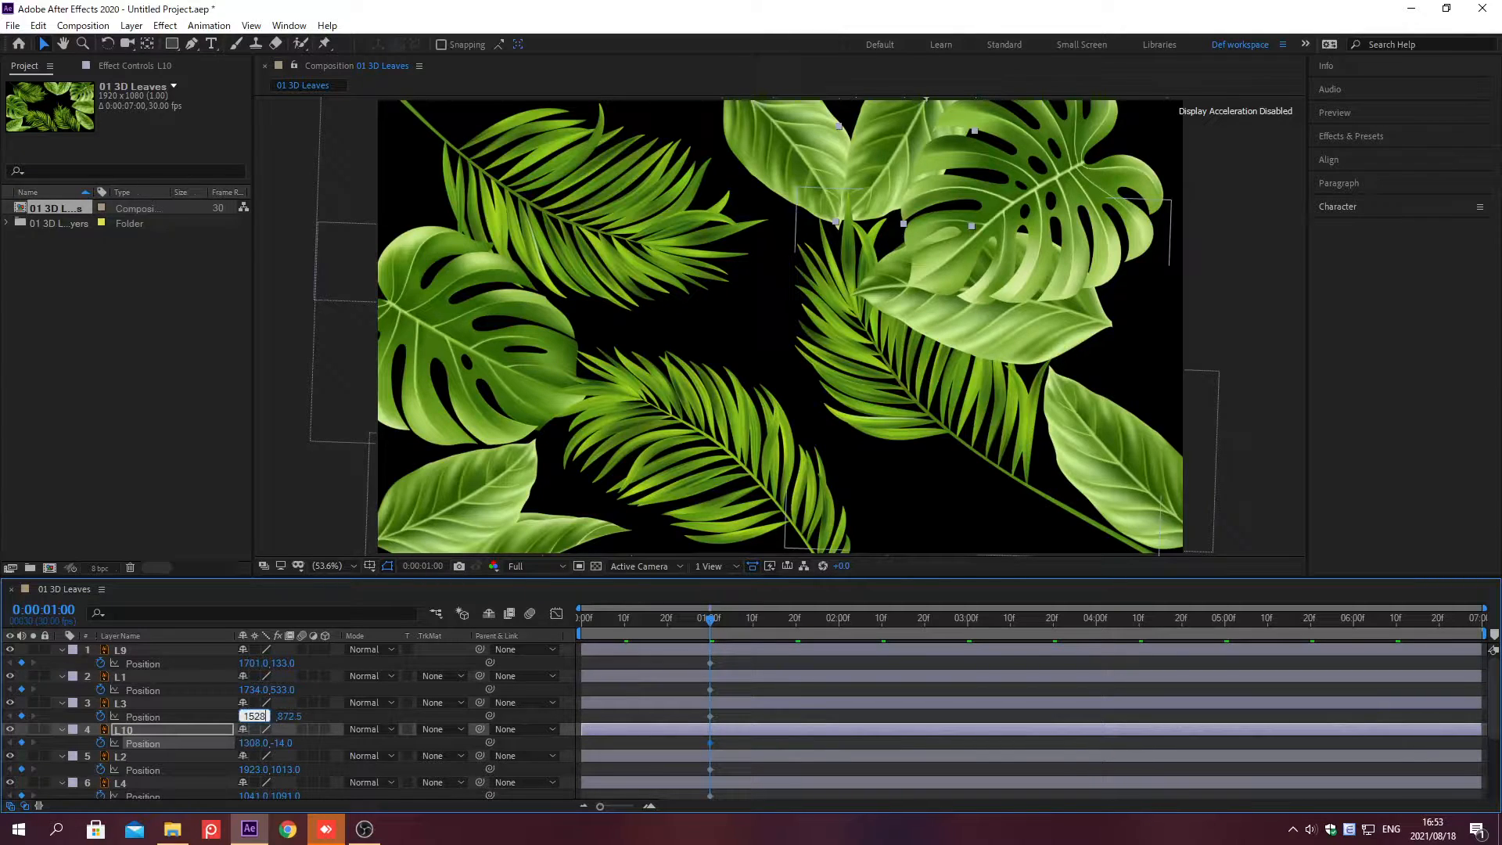
key(Tab)
text(1089)
key(Return)
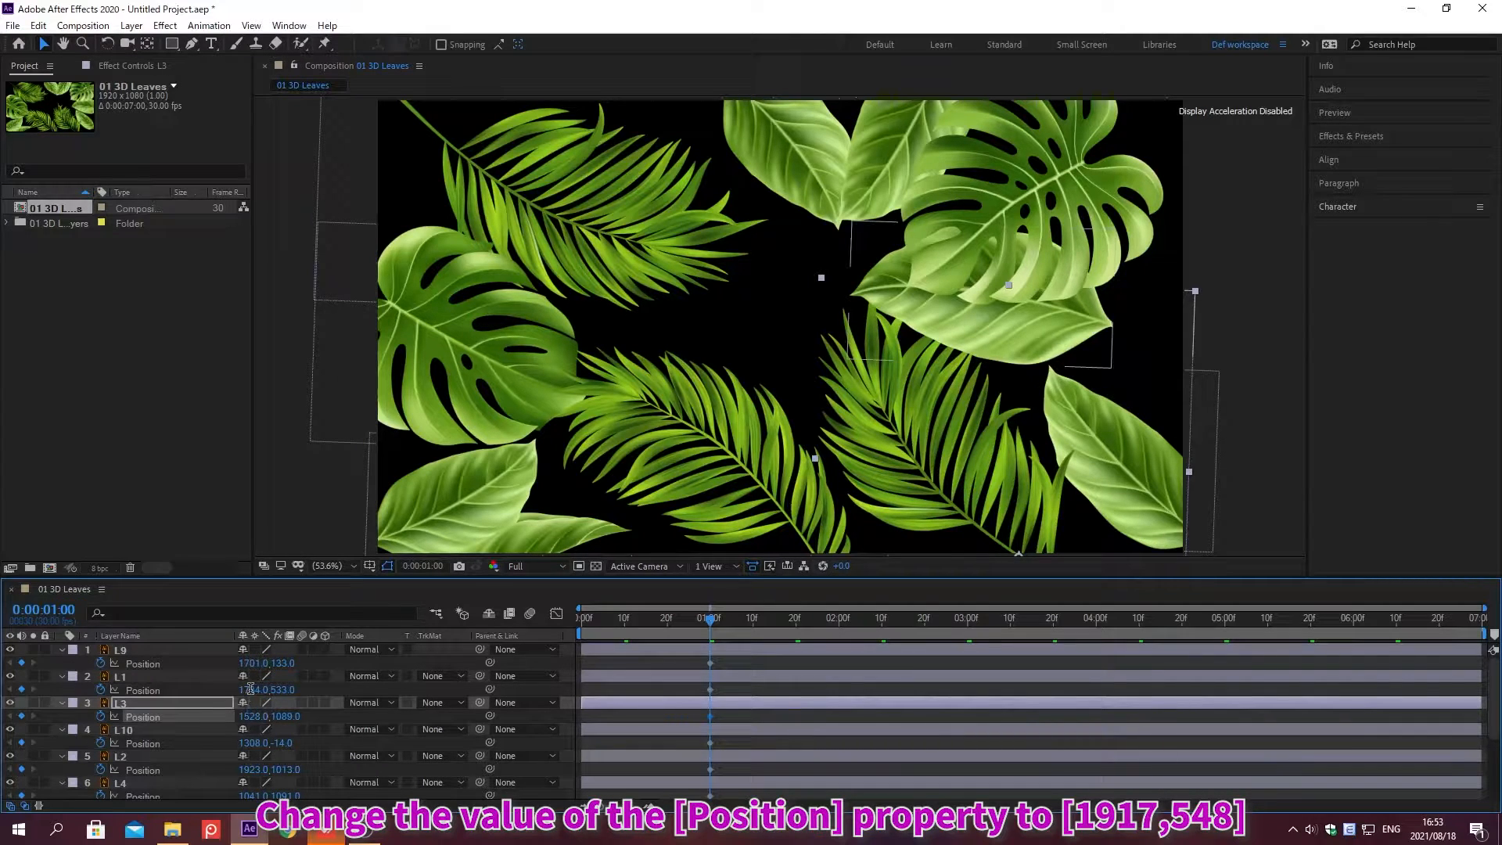
Step: Set layer L1's Position to 1917, 548
click(251, 690)
text(1917)
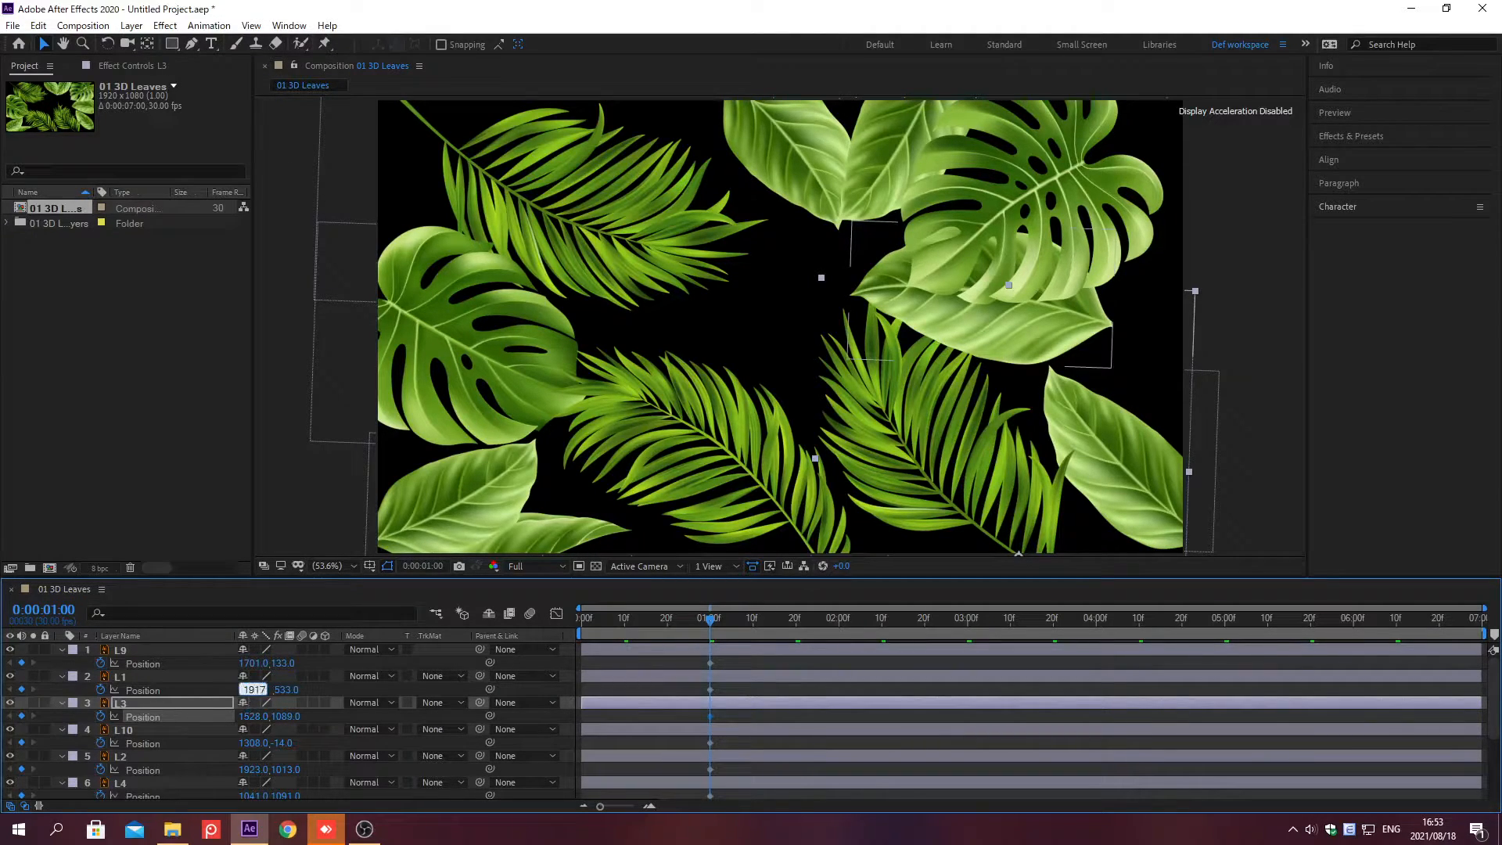
key(Tab)
text(548)
key(Return)
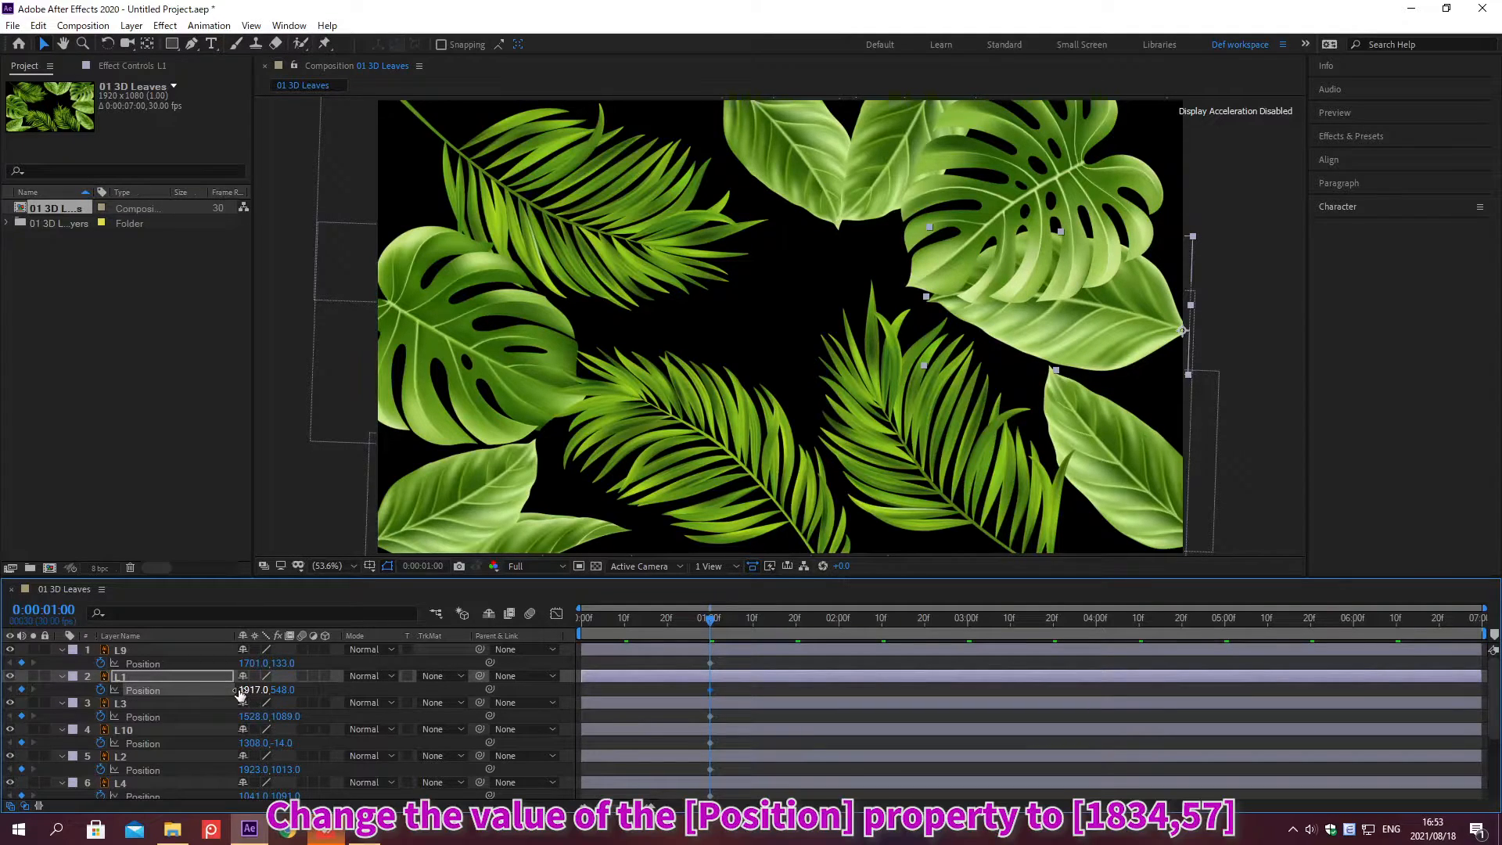
Step: Set layer L9's Position to 1834, 57
click(252, 663)
text(1834)
key(Tab)
text(57)
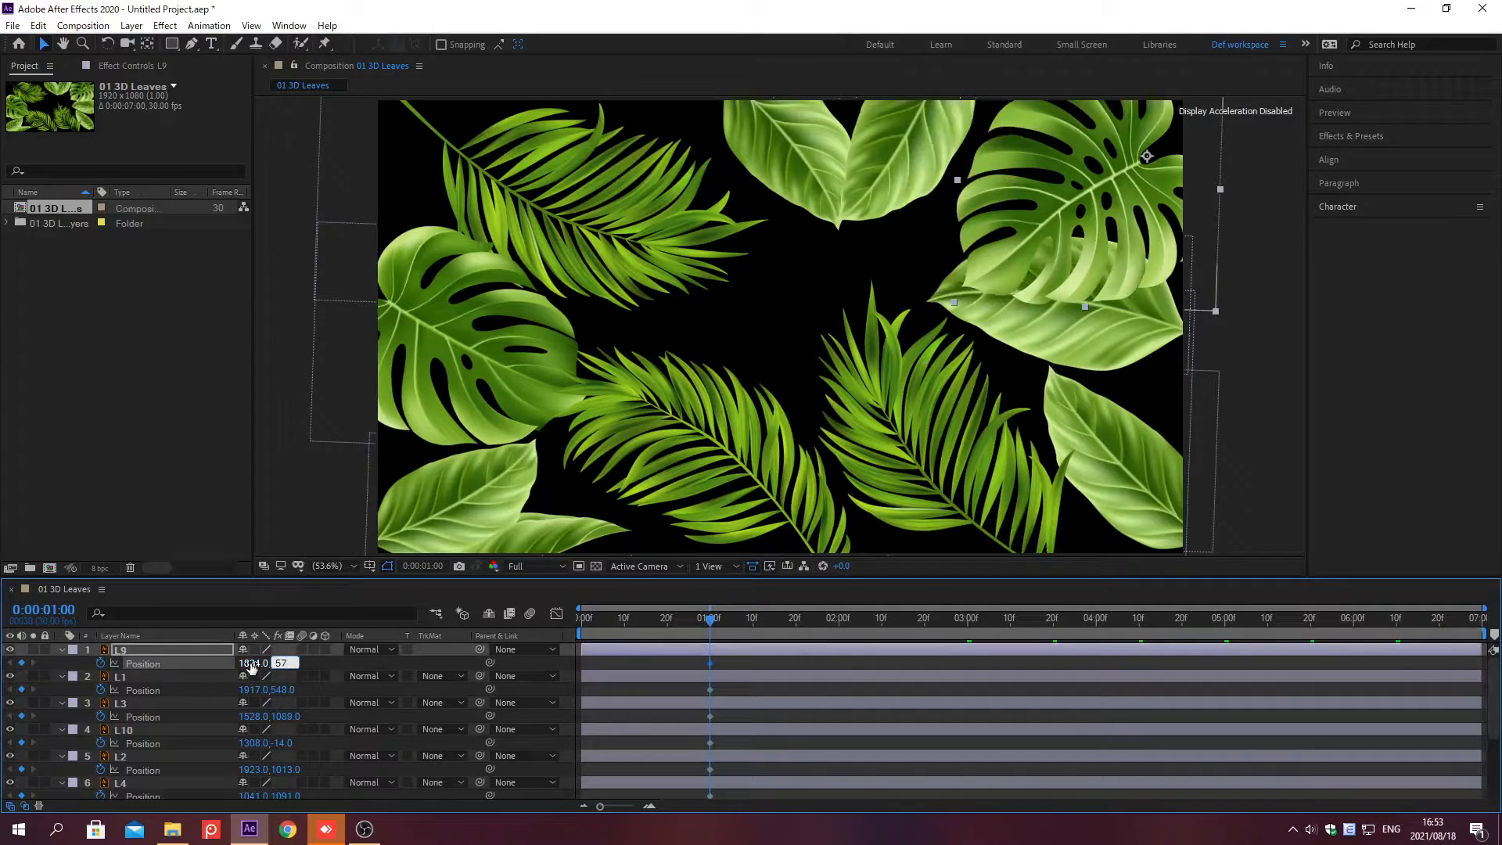
key(Return)
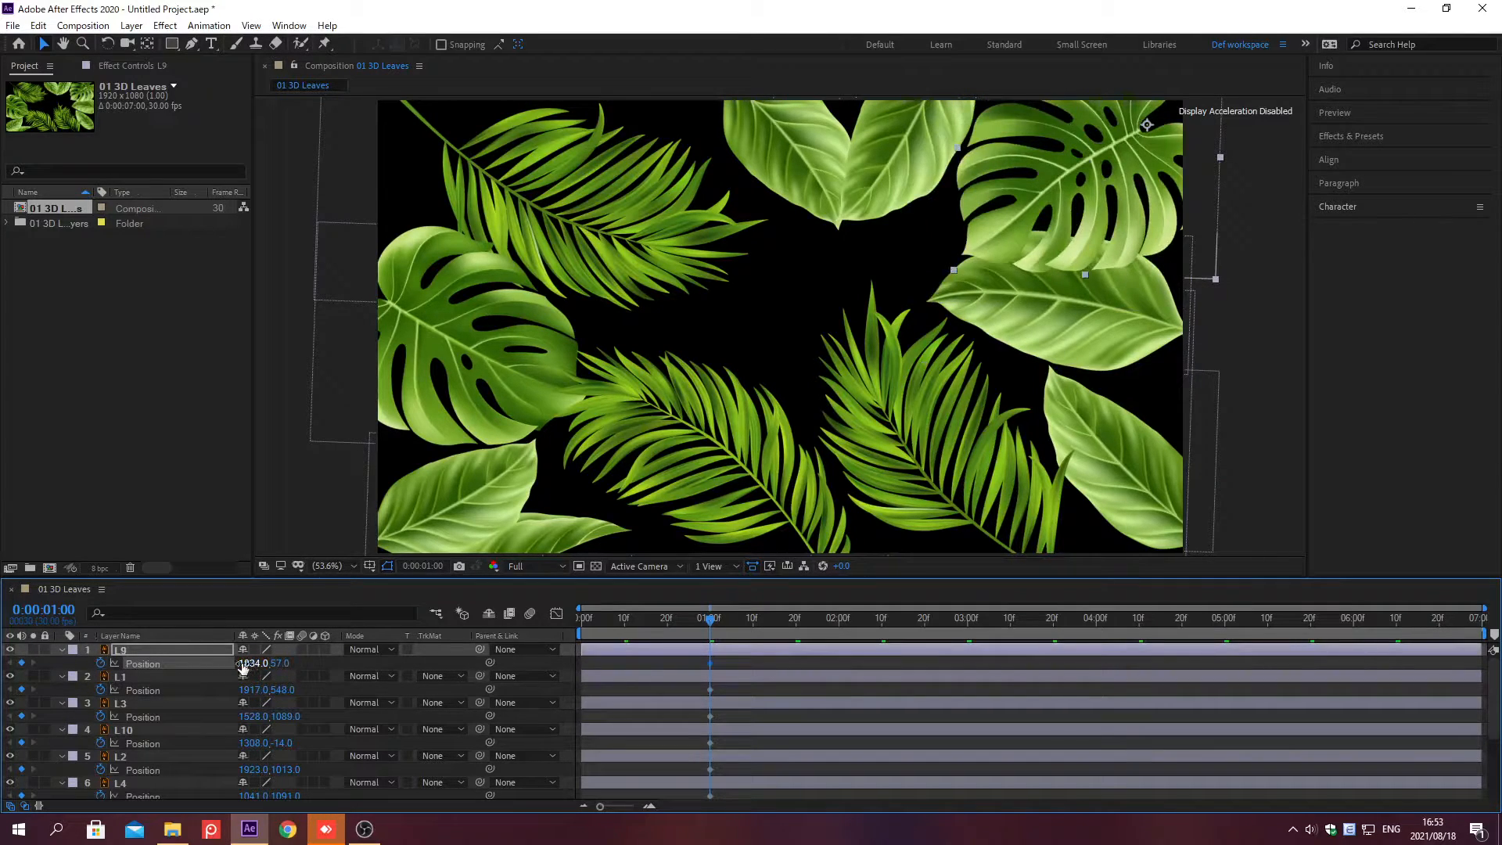
Step: At time 0;00;02;00, set layer L8's Position to 685, -379 to move it off-screen
key(alt+shift+j)
text(0;00;02;00)
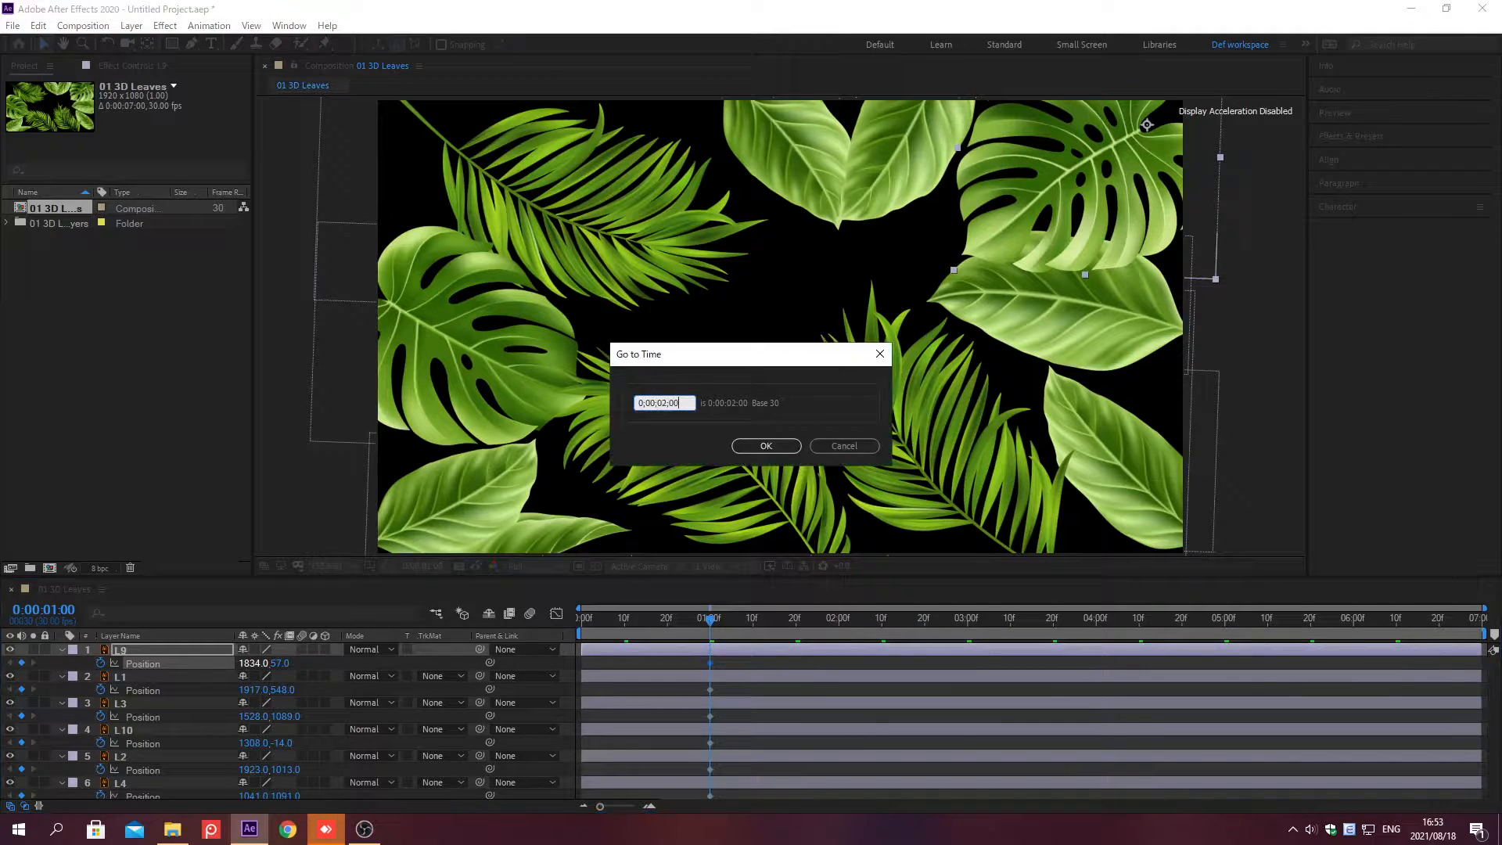
key(Return)
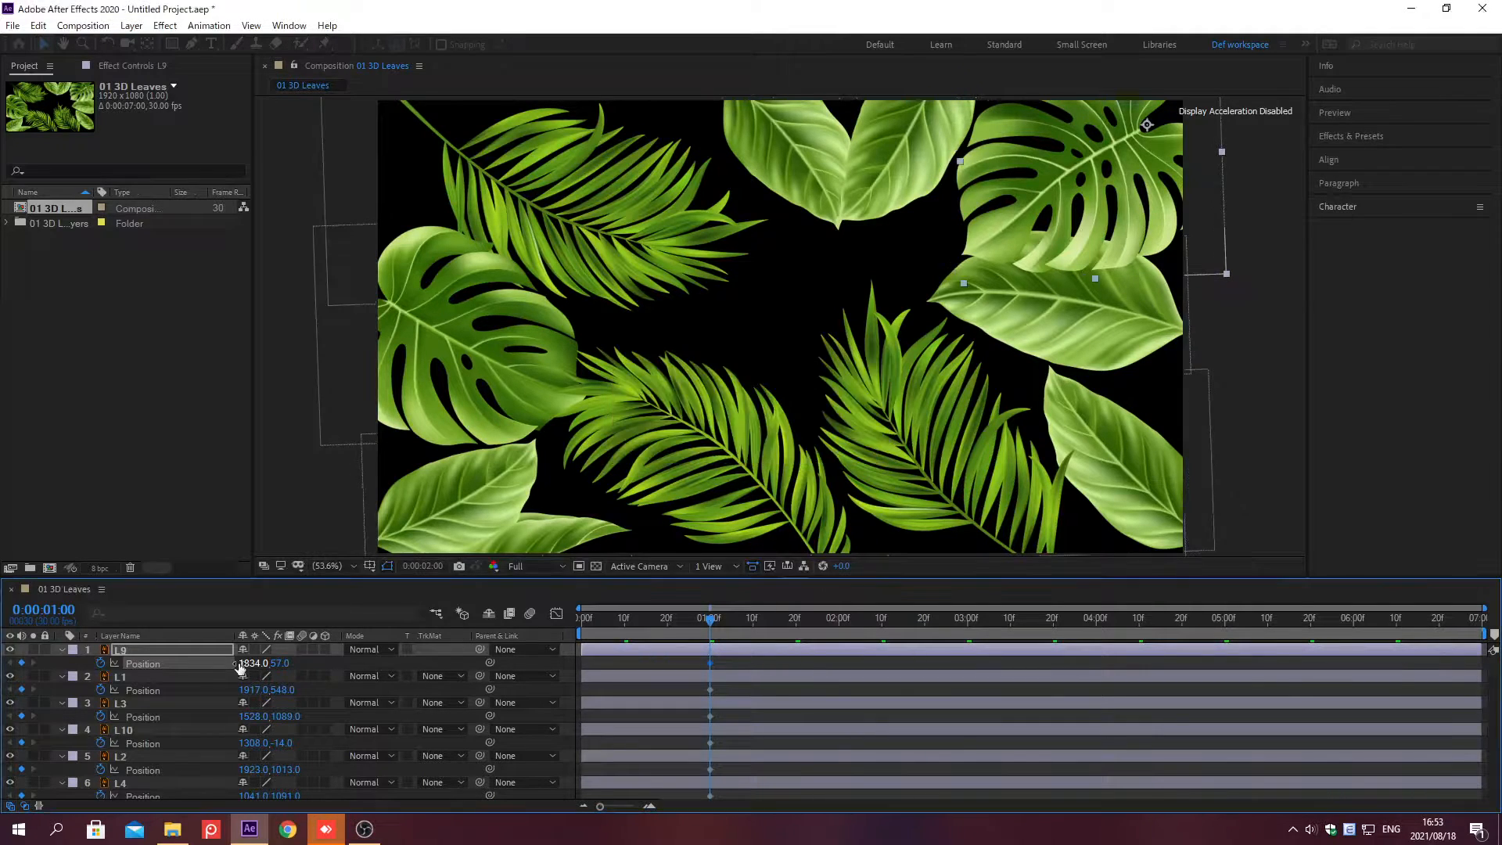
drag(1495, 698, 1495, 776)
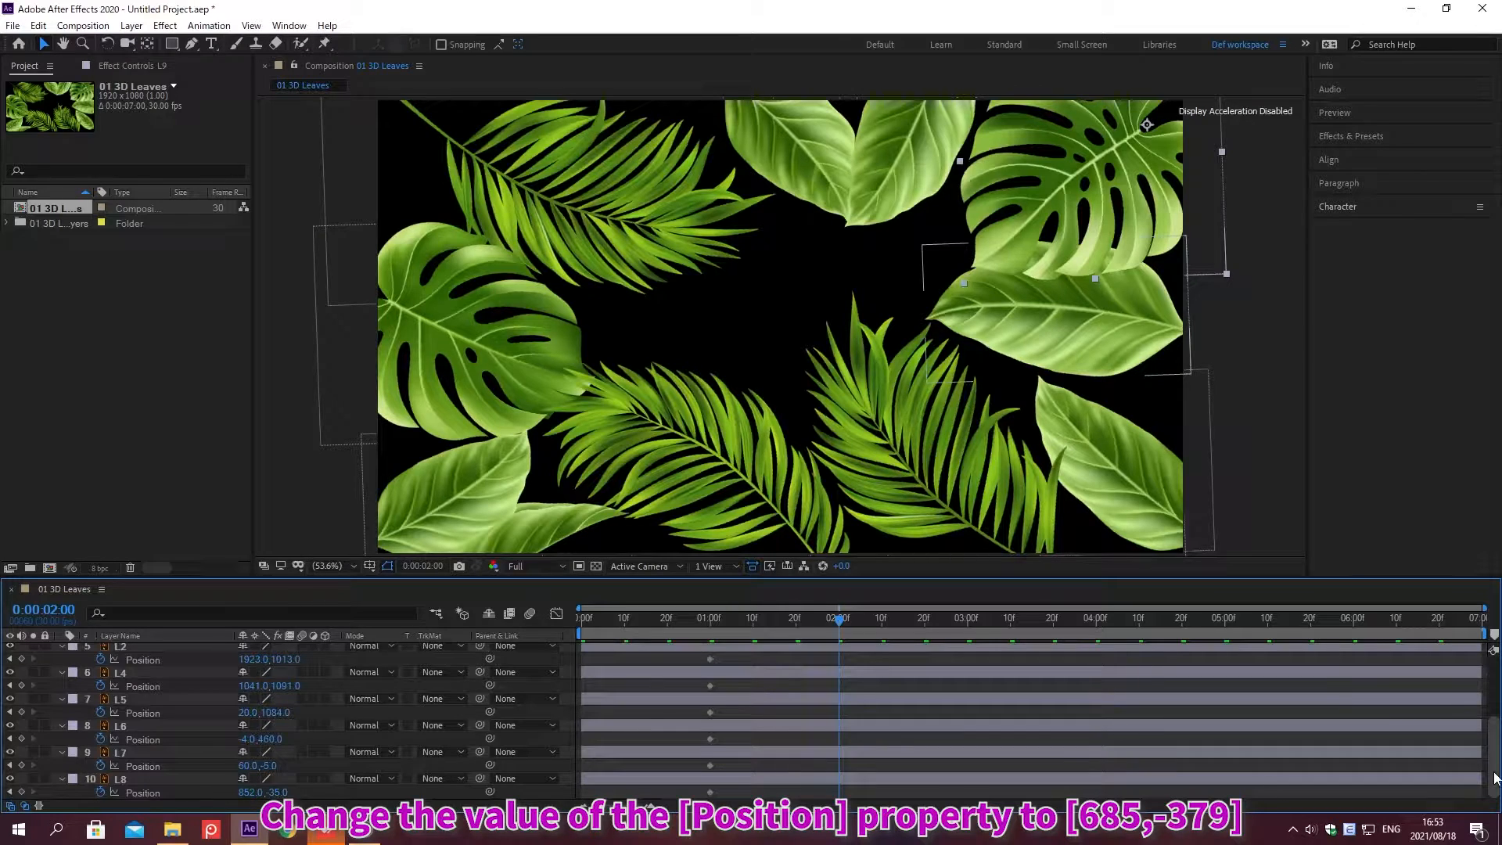
click(250, 792)
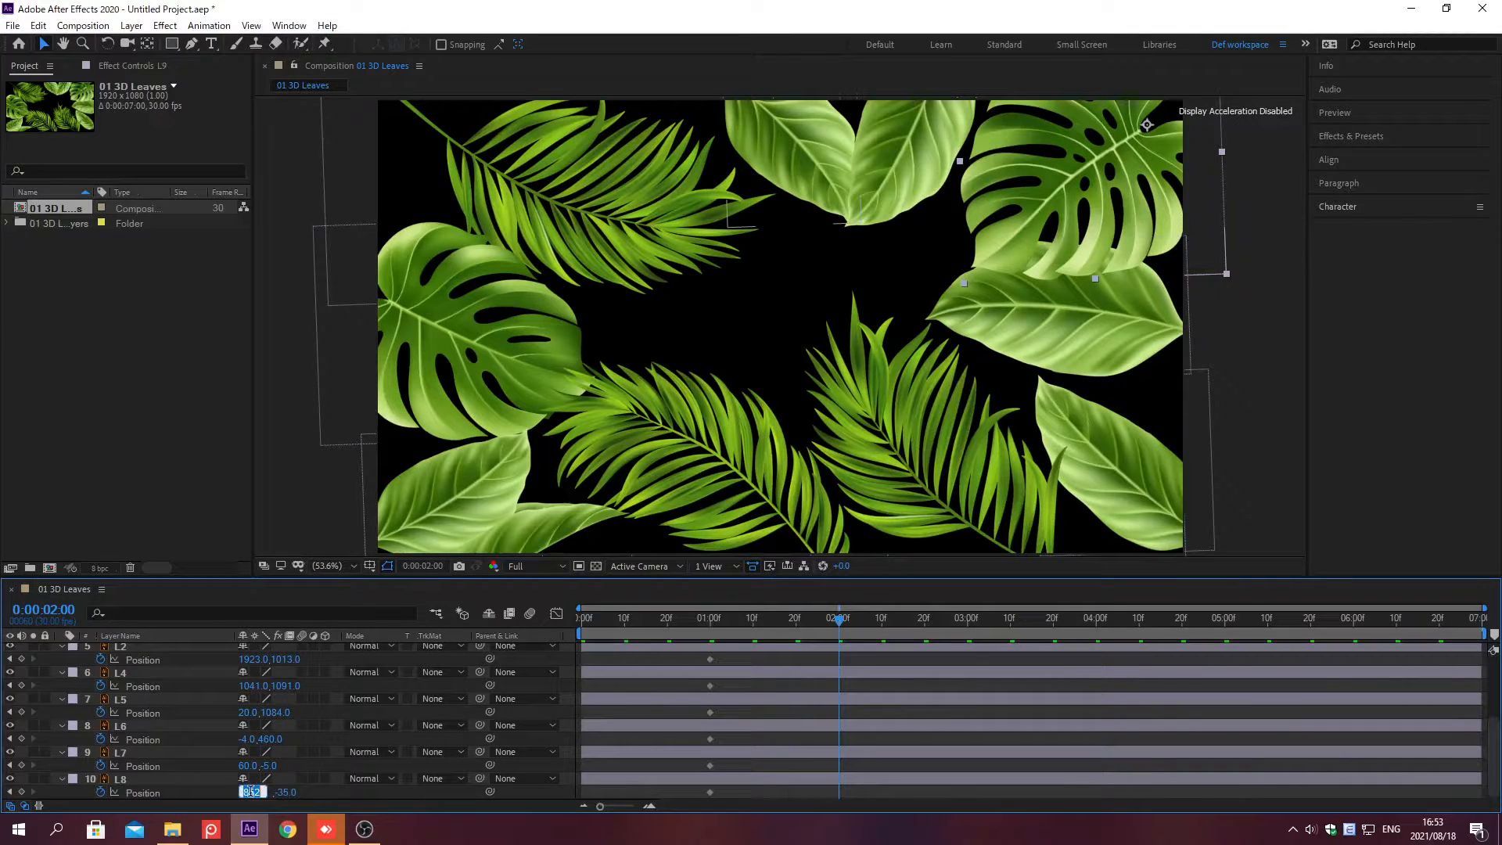
text(685)
key(Tab)
text(-379)
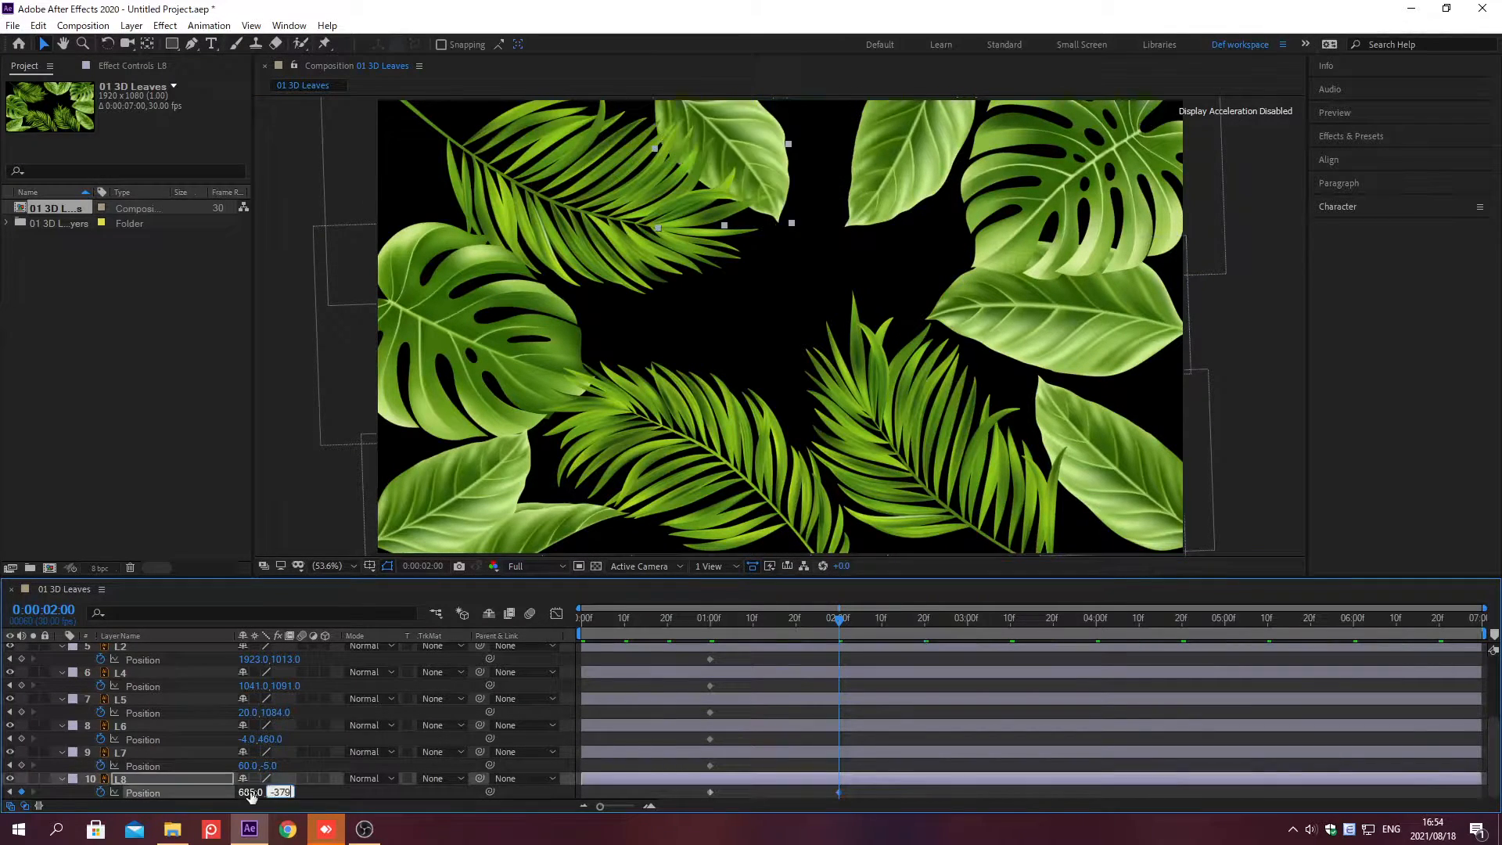
key(Return)
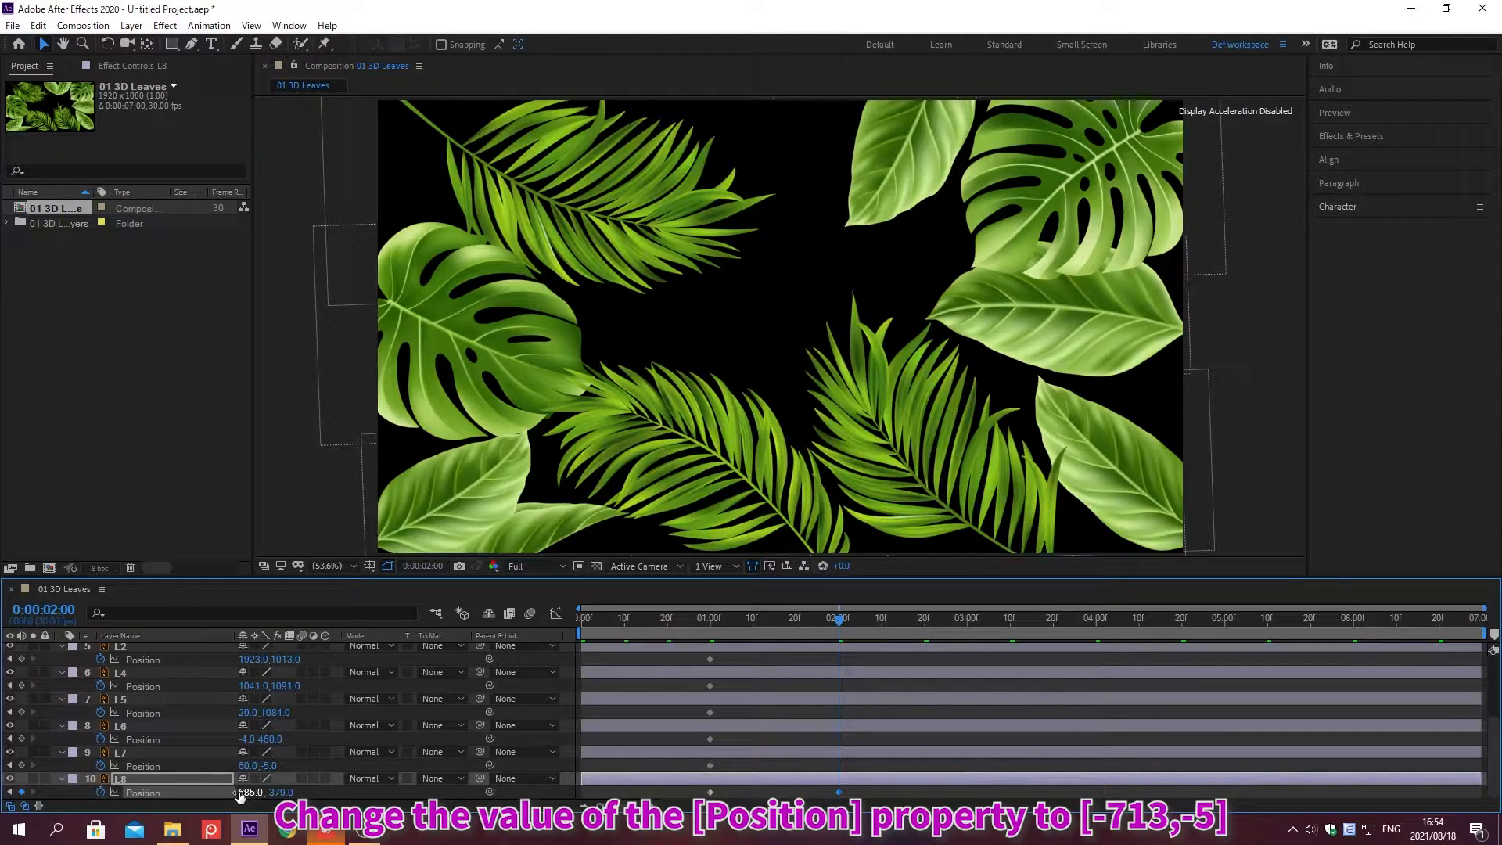
Step: Set layer L7's Position X value to -713
click(249, 766)
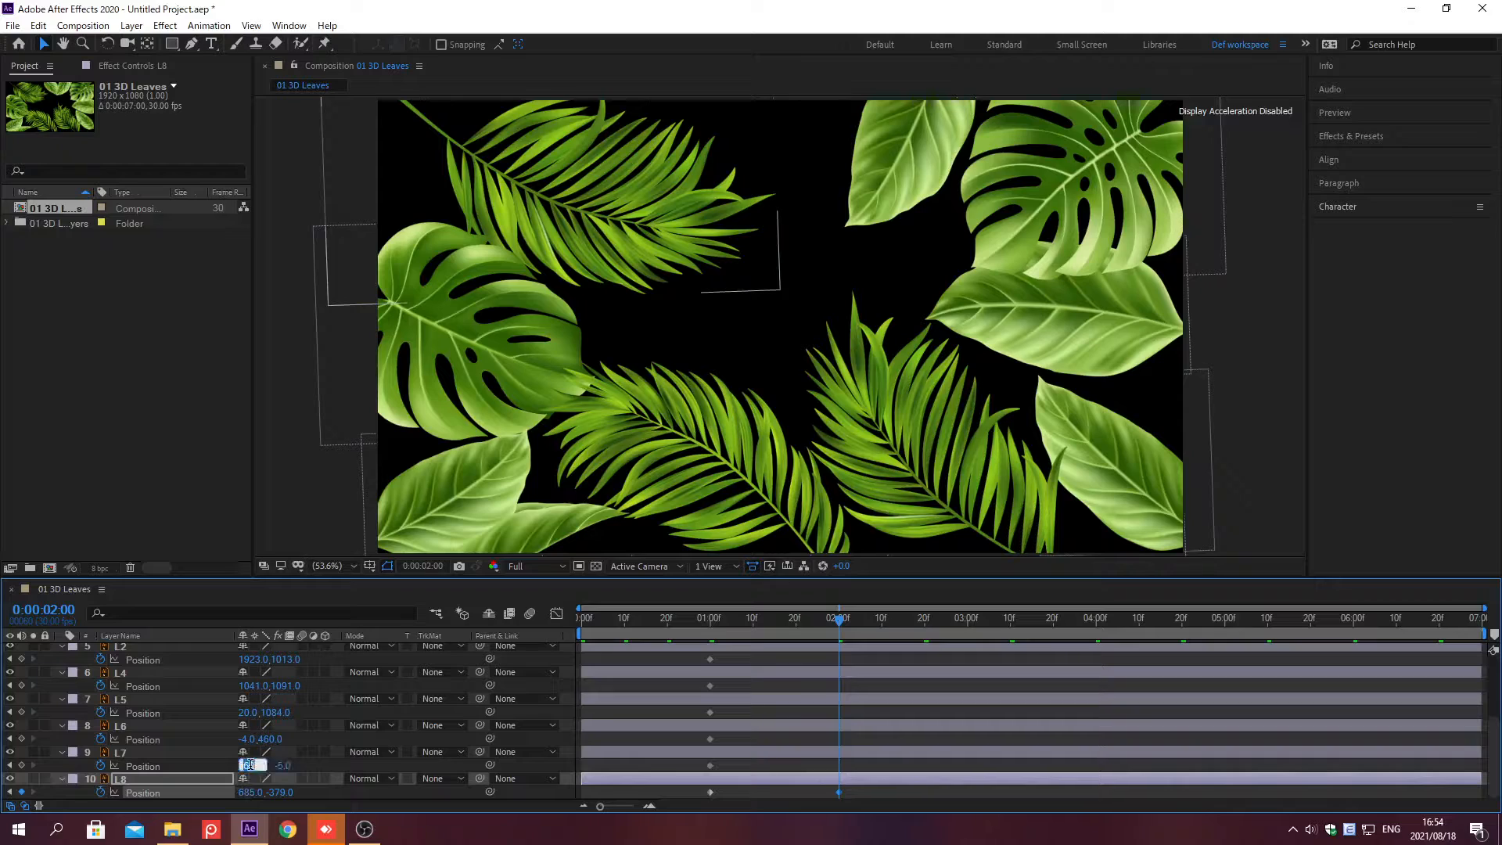
text(-713)
key(Return)
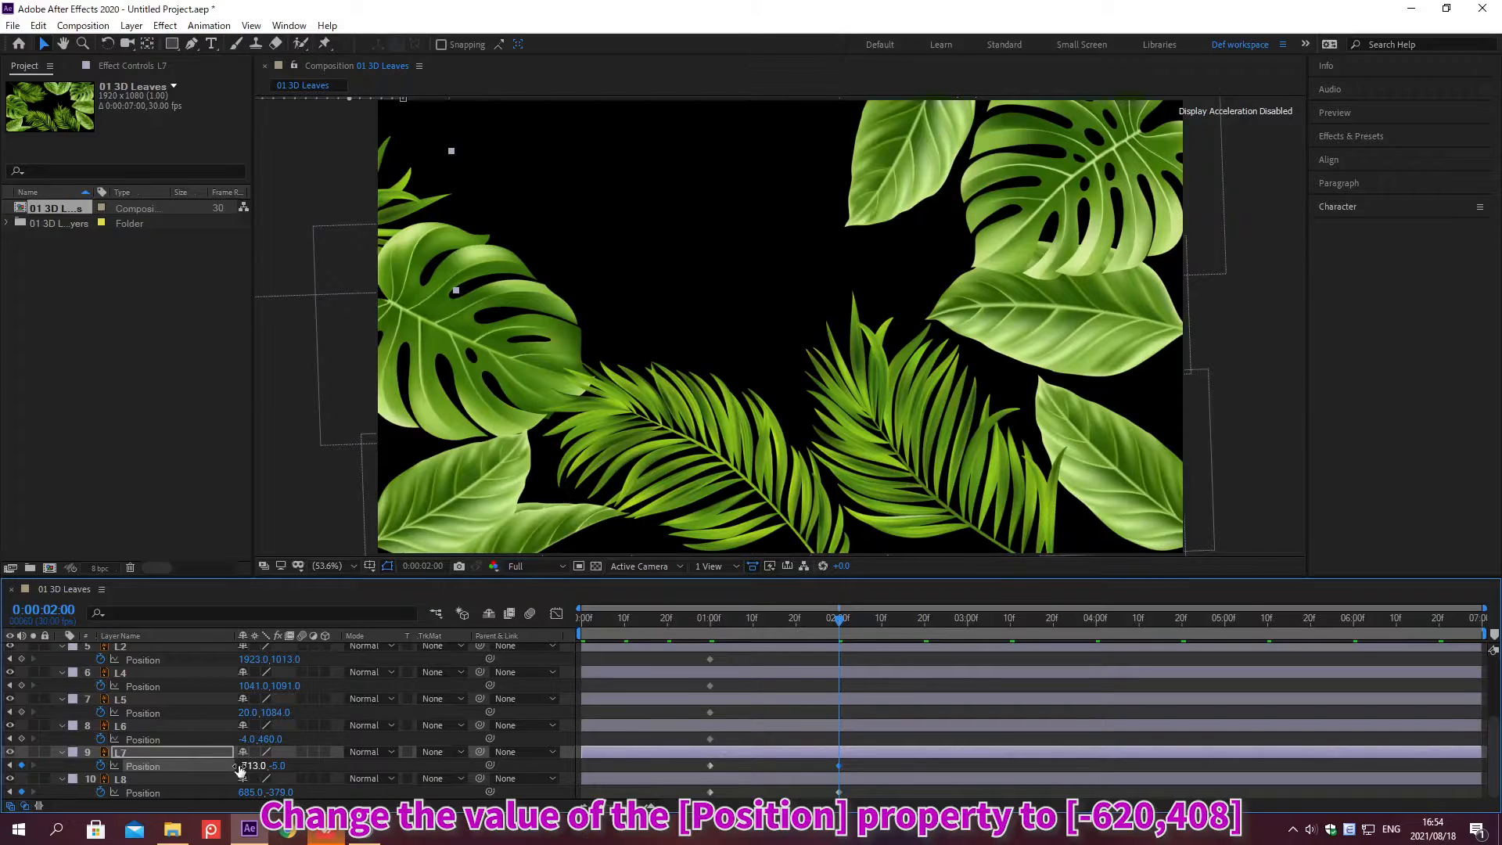
Step: Set layer L6's Position to -620, 408
click(248, 738)
text(-620)
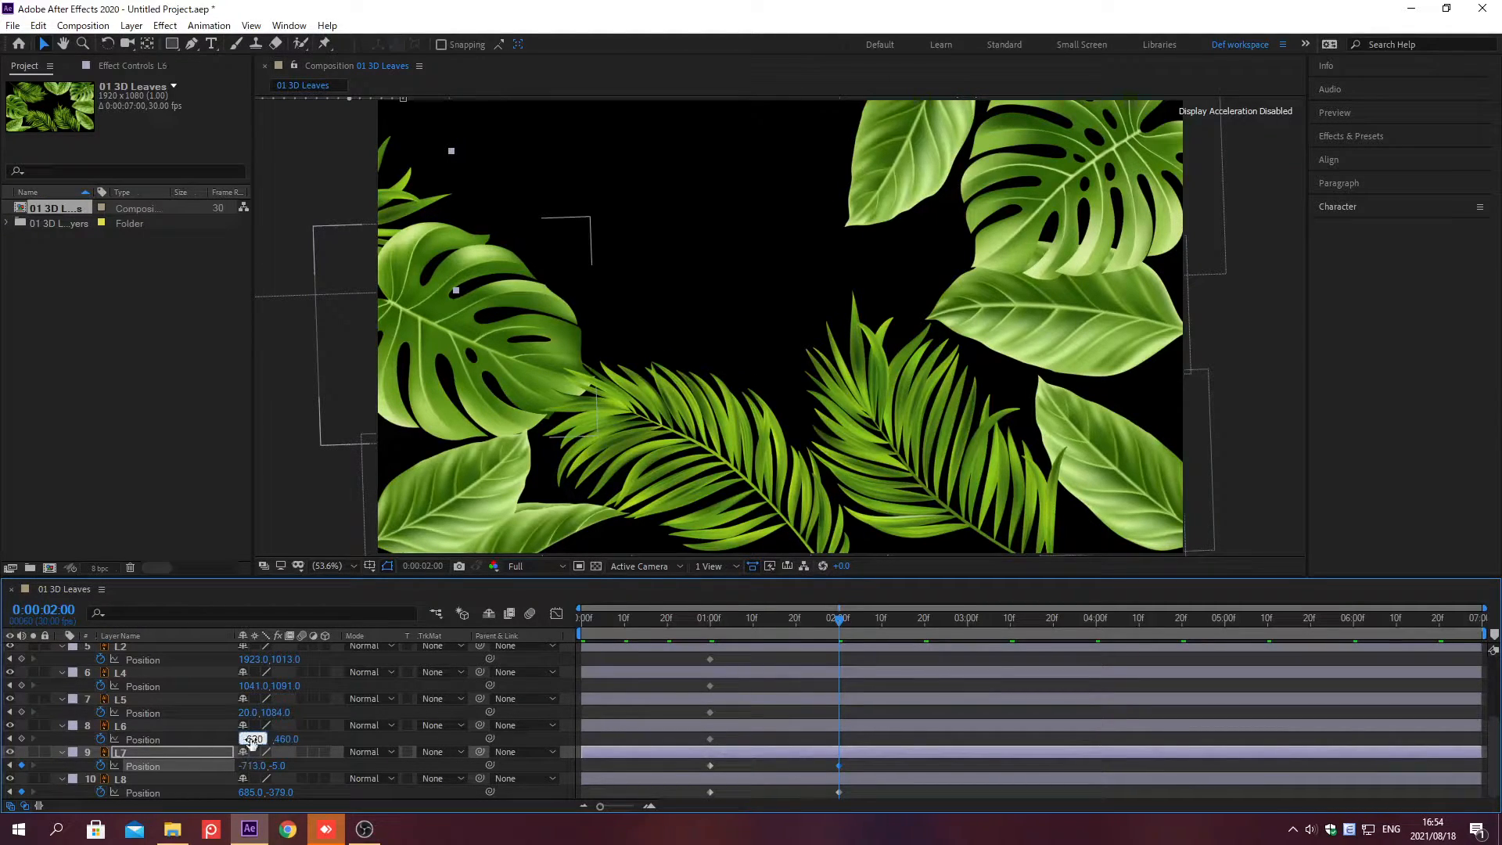
key(Tab)
text(408)
key(Return)
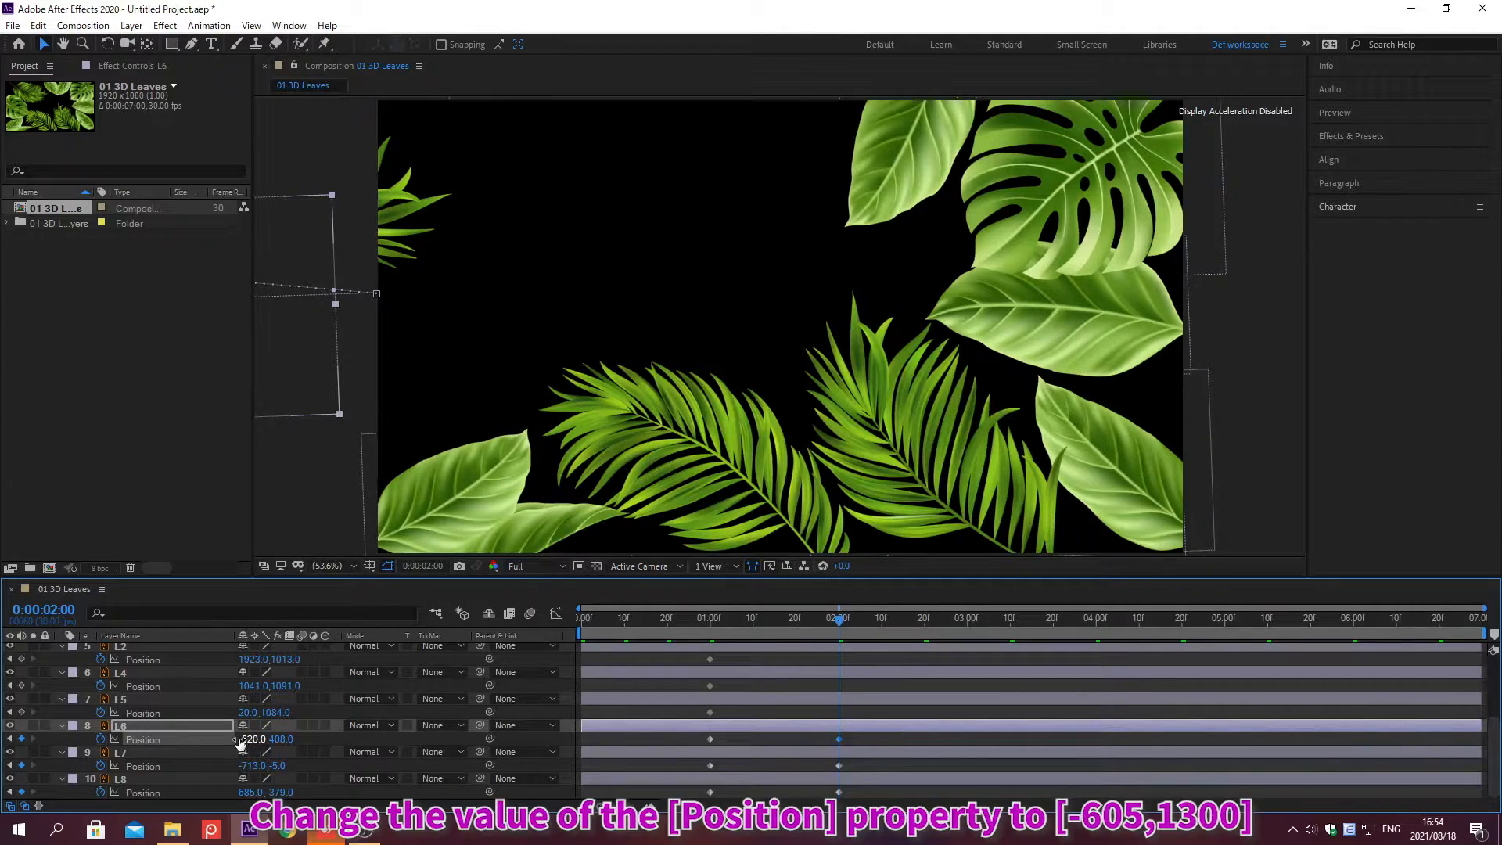
Step: Set layer L5's Position to -605, 1300
click(249, 712)
text(-605)
key(Tab)
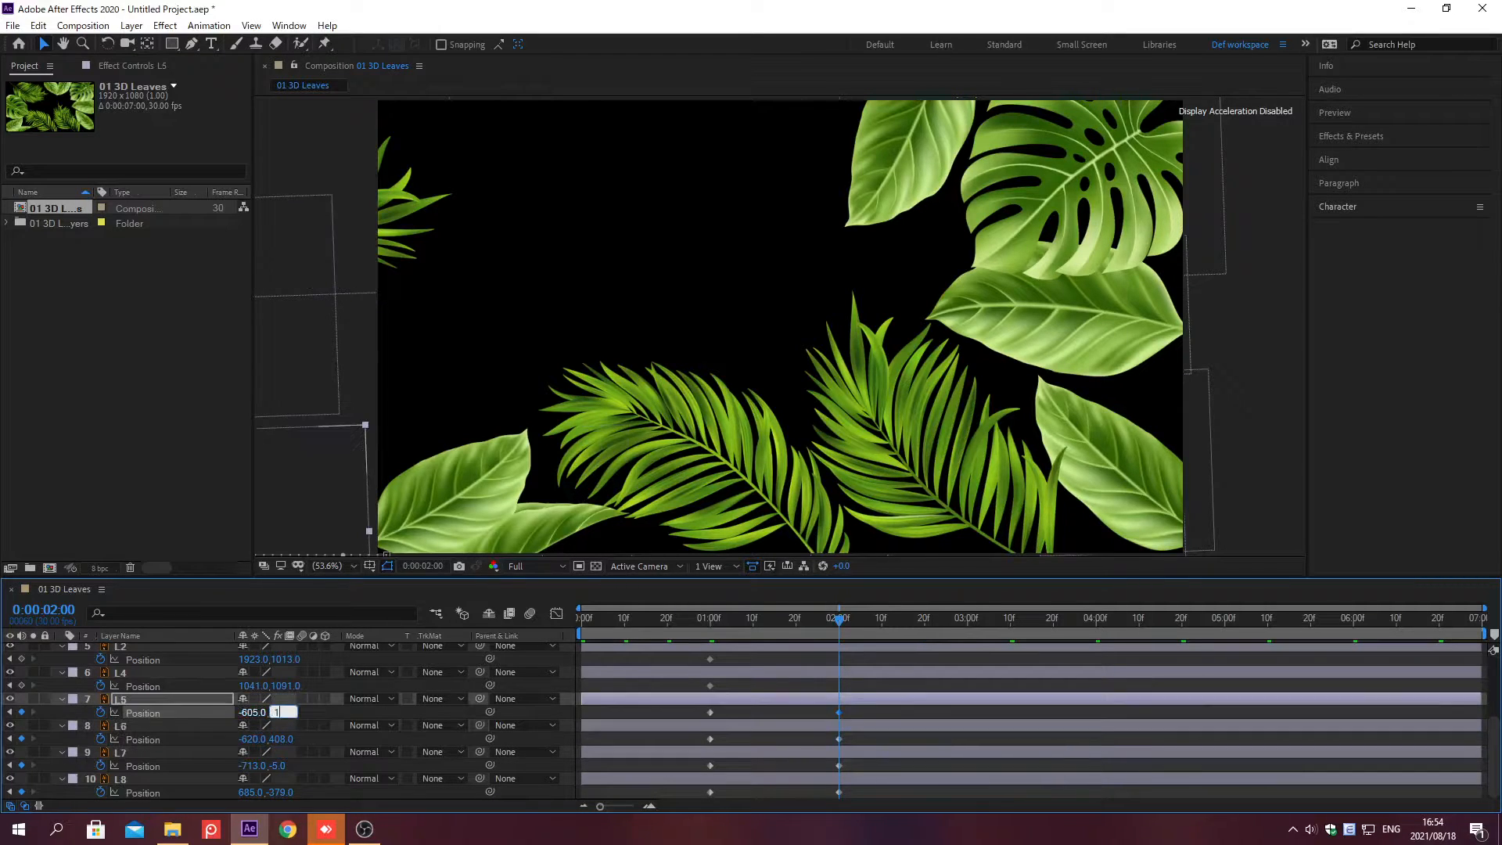
text(1300)
key(Return)
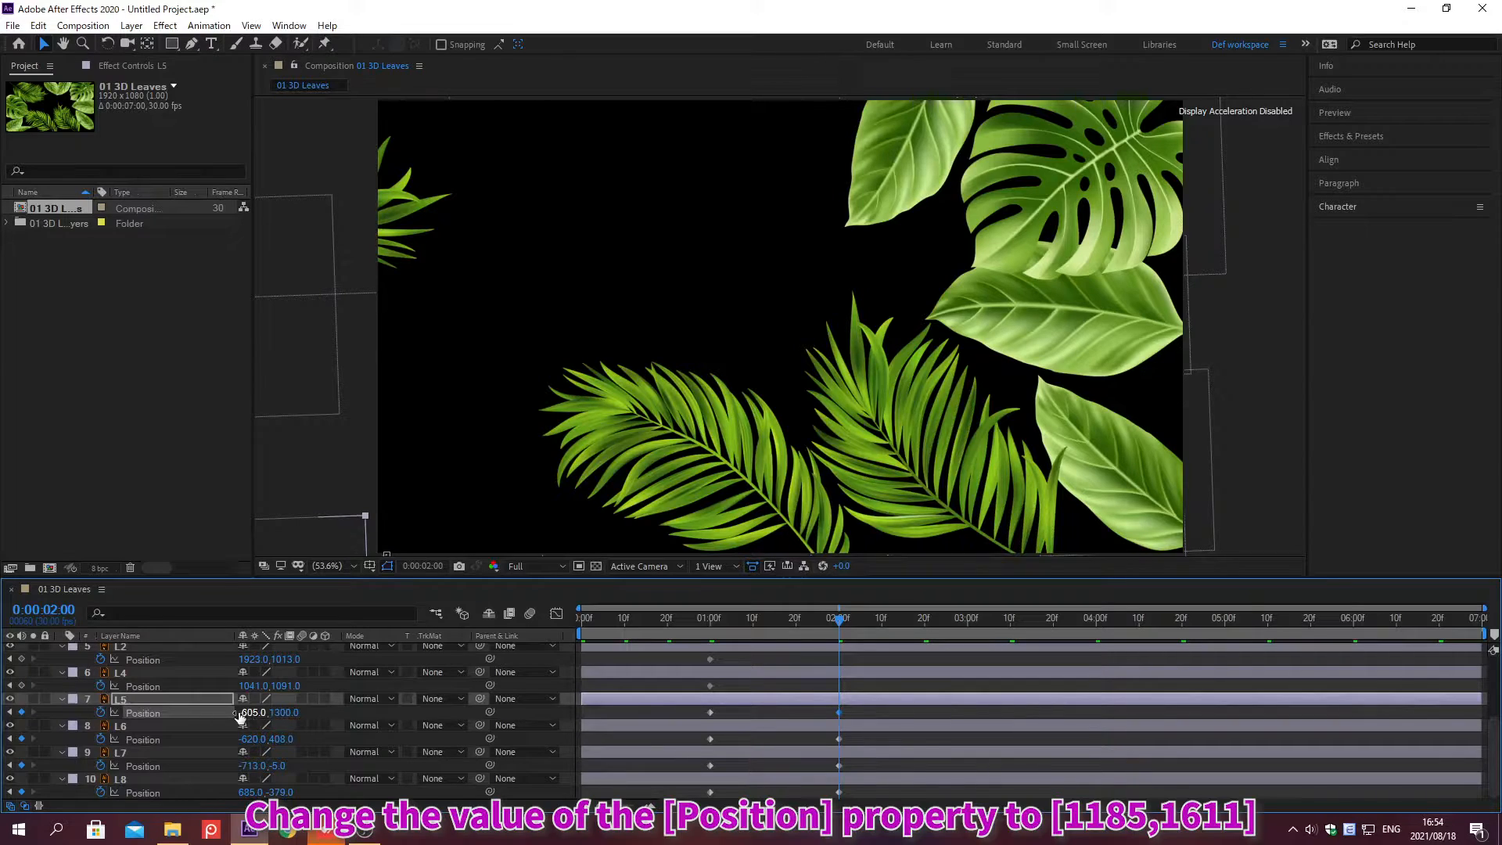
Step: Set layer L4's Position to 1185, 1611
click(251, 685)
text(1185)
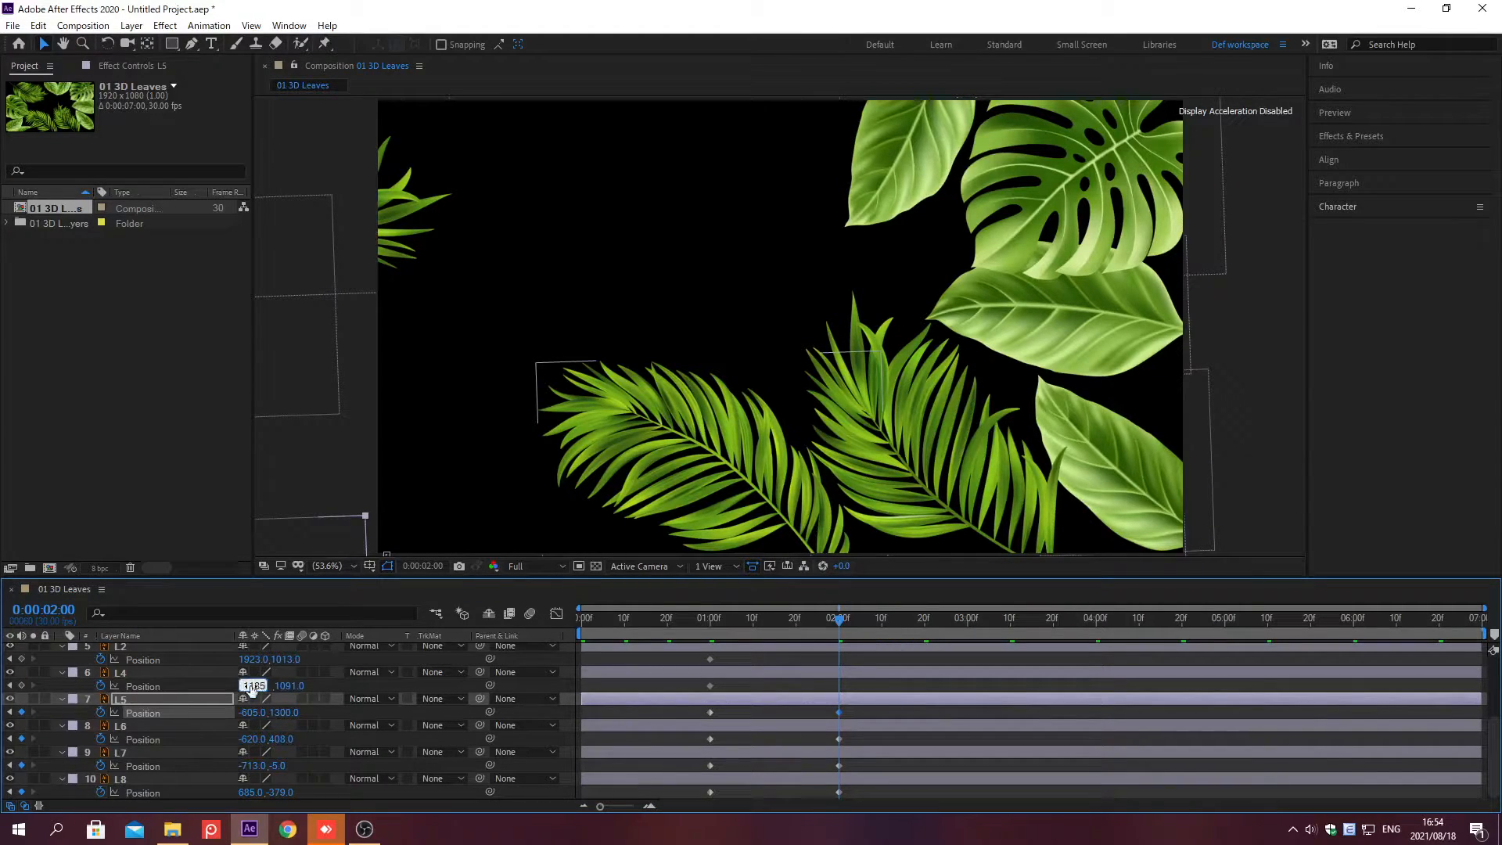
key(Tab)
text(1611)
key(Return)
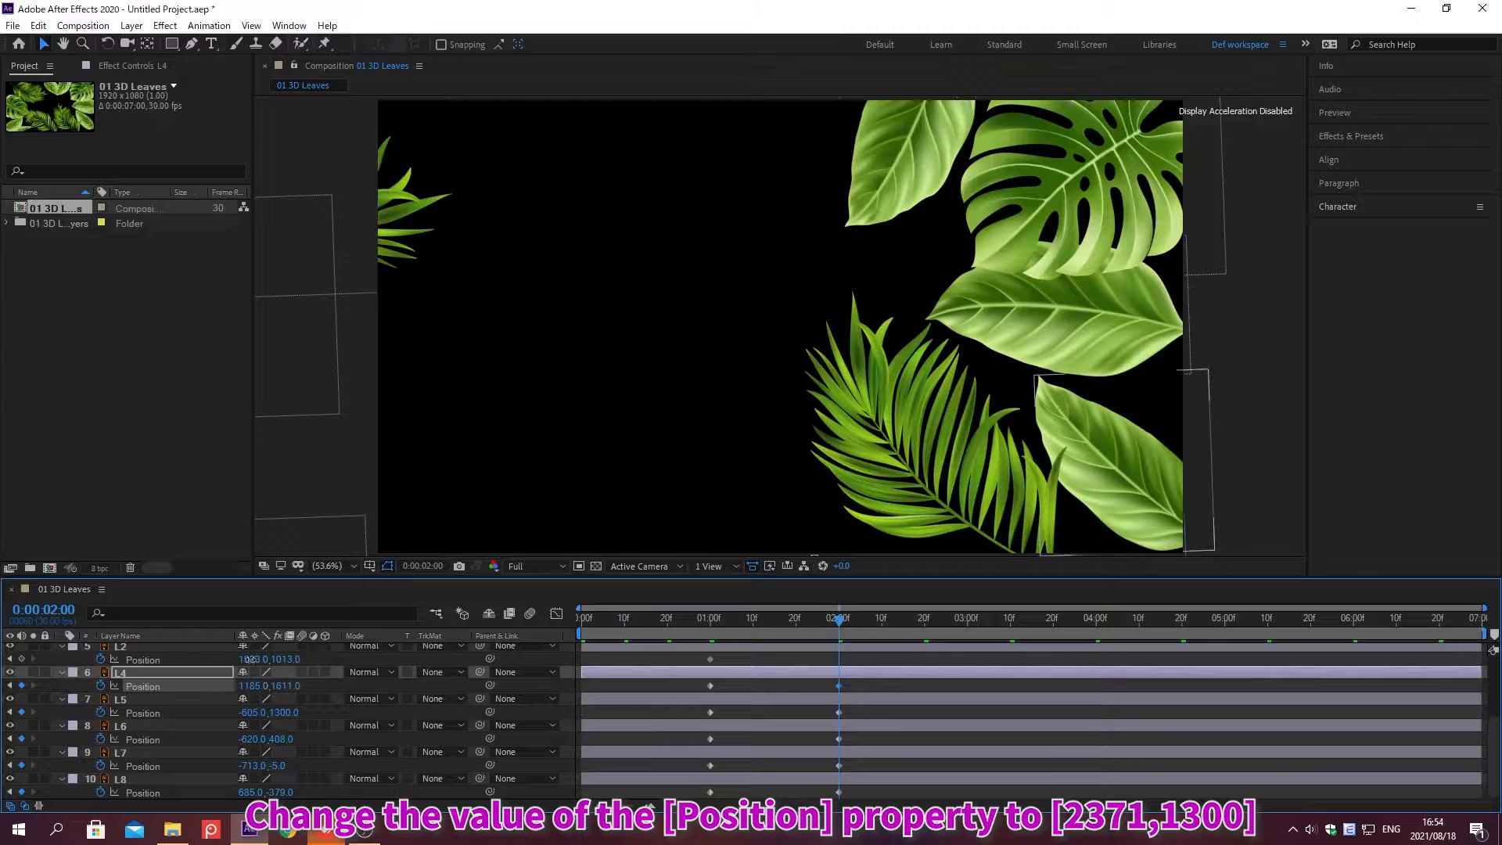
Step: Set layer L2's Position to 2371, 1300
click(251, 660)
text(2371)
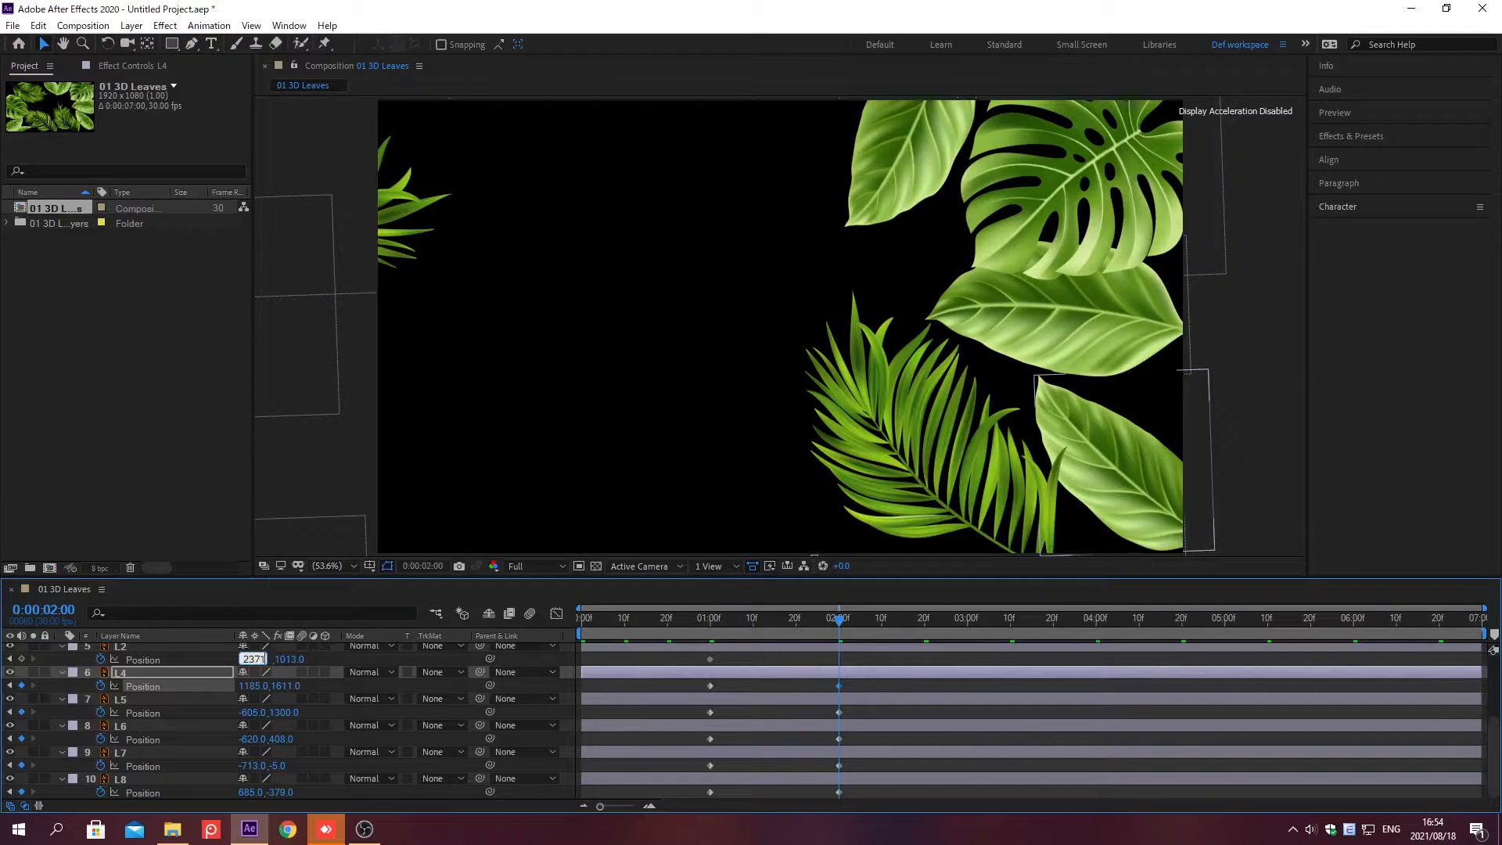
key(Tab)
text(1300)
key(Return)
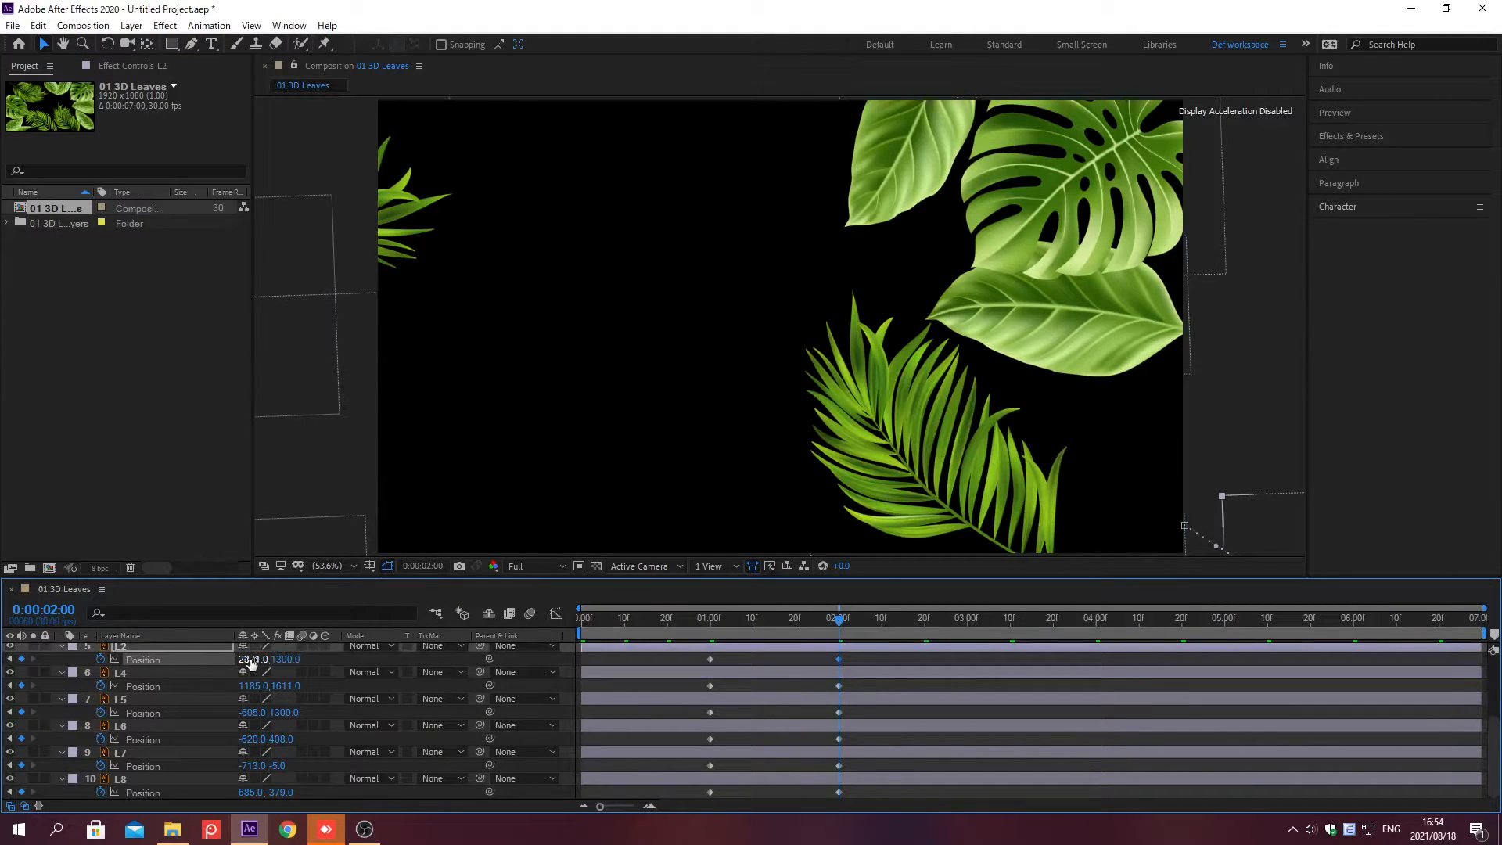
Step: Set layer L10's Position to 1427, -270
drag(1496, 697, 1494, 608)
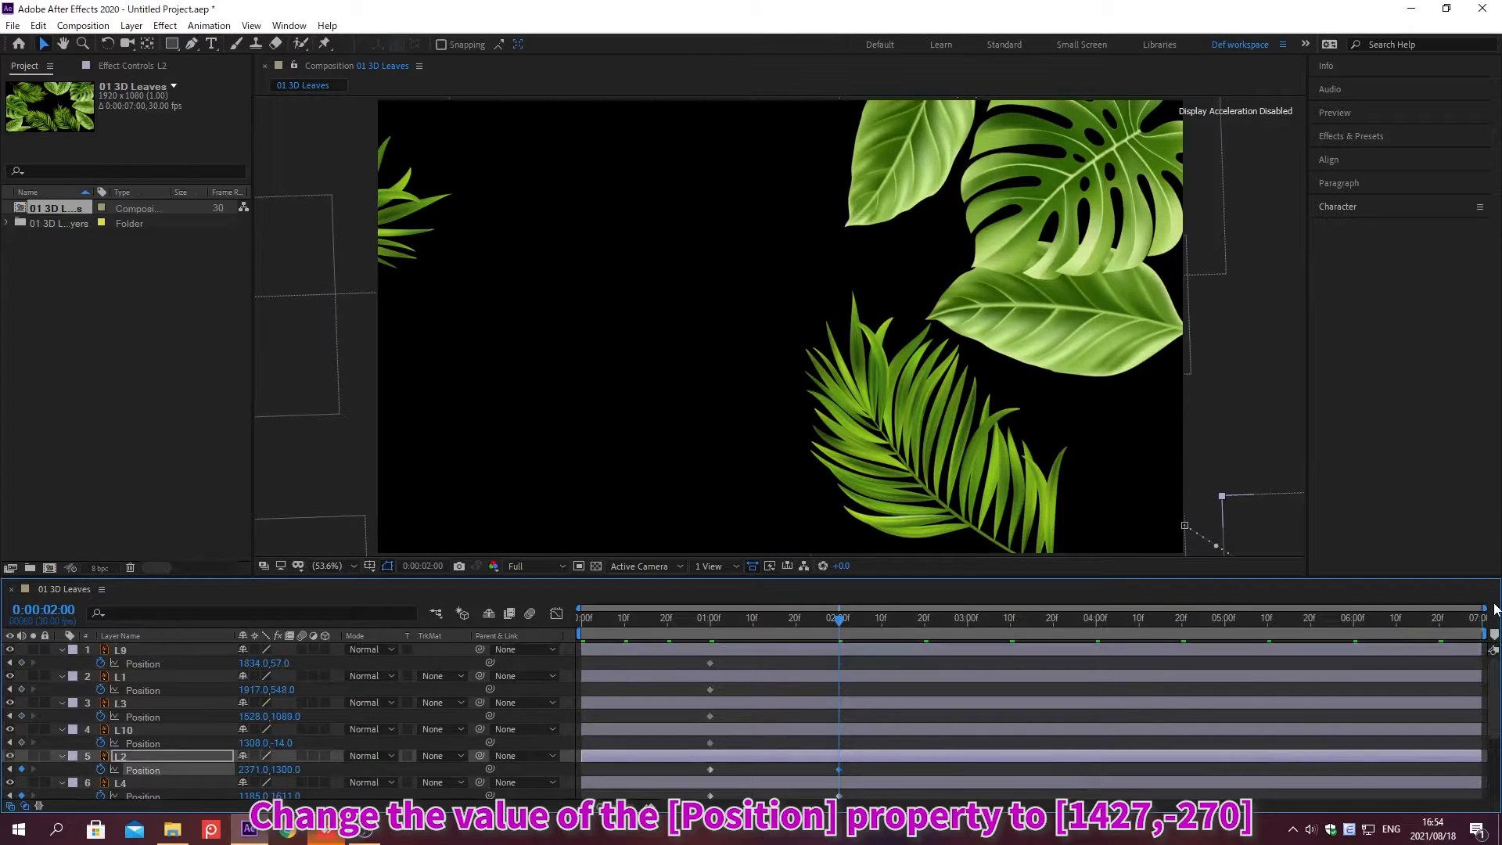
click(250, 741)
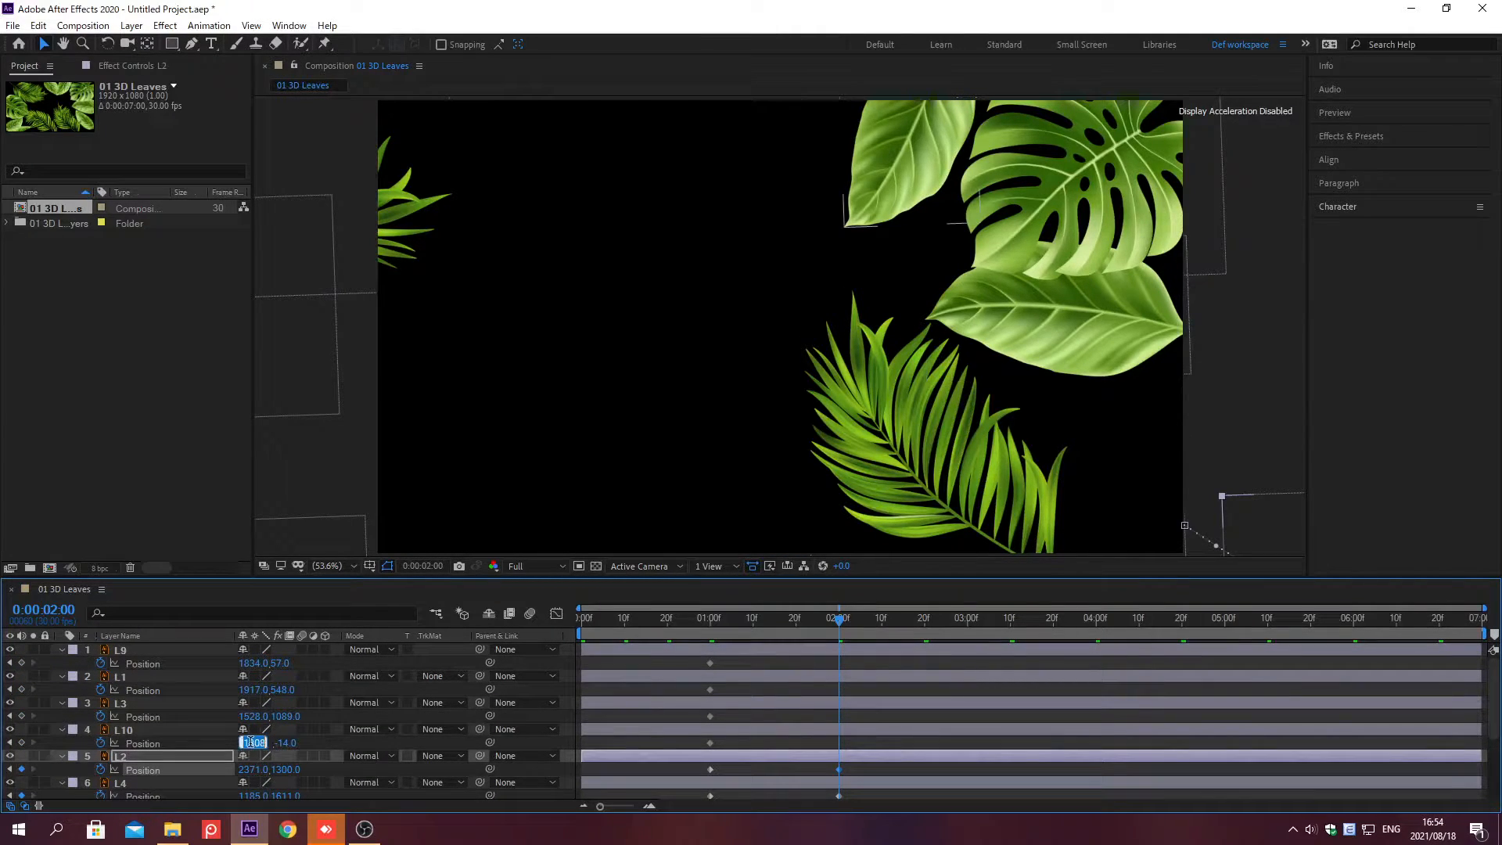
text(1427)
key(Tab)
text(-270)
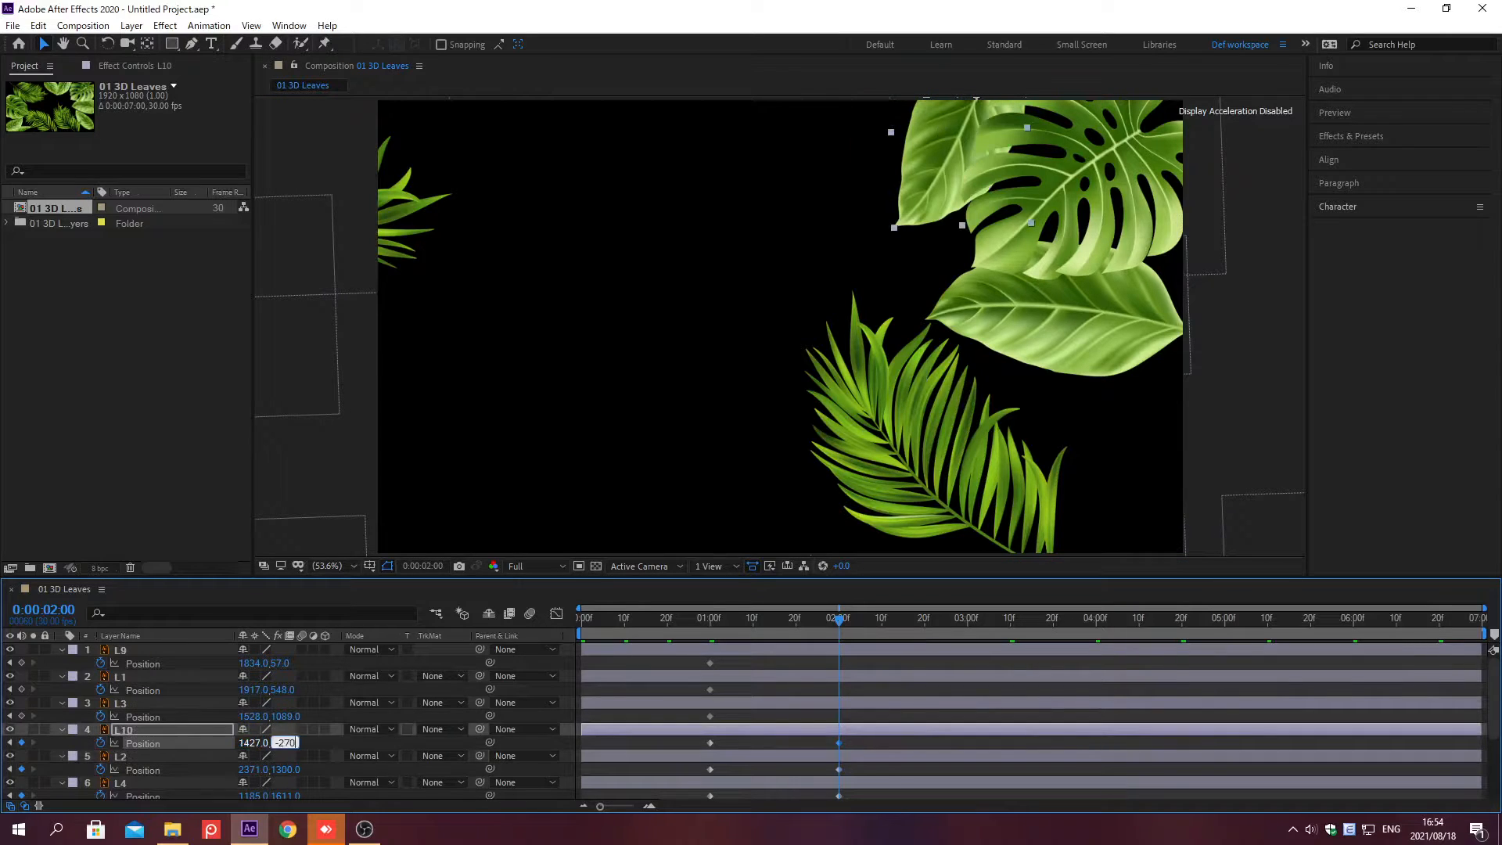
key(Return)
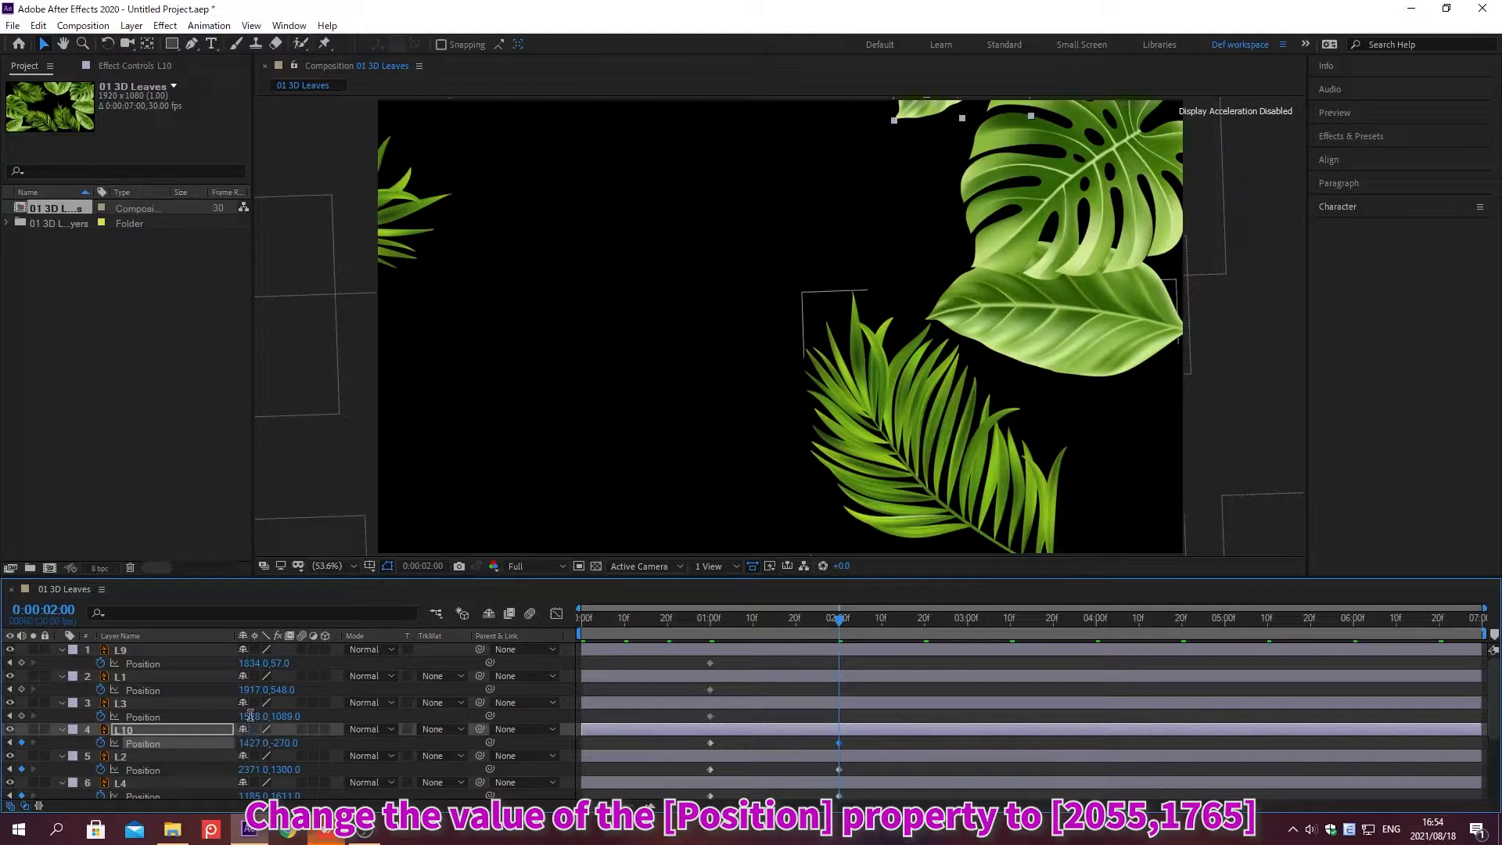
Step: Set layer L3's Position to 2055, 1765
click(250, 716)
text(2055)
key(Tab)
text(1)
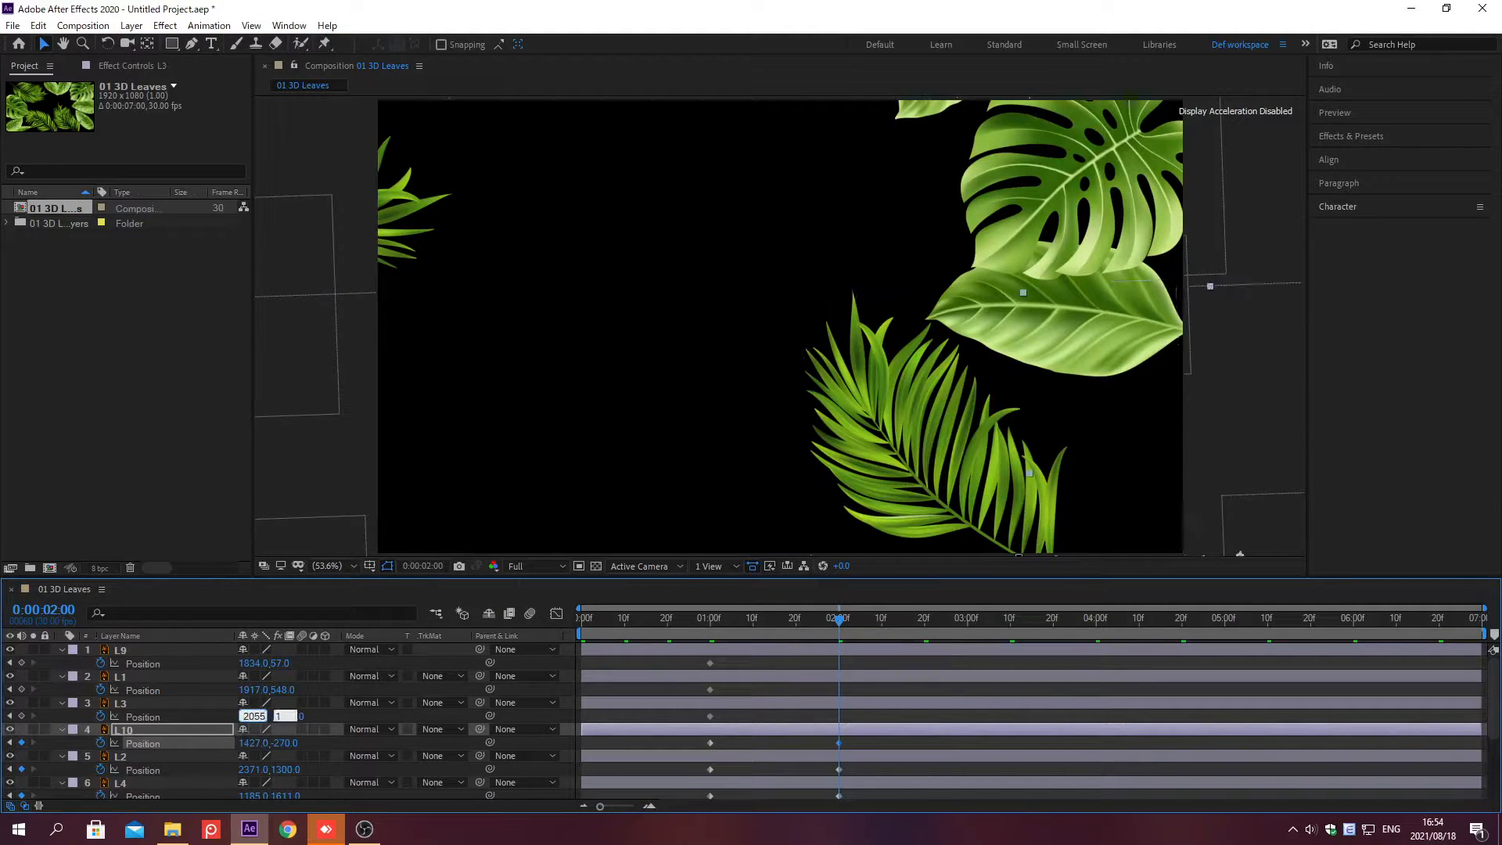
text(765)
key(Return)
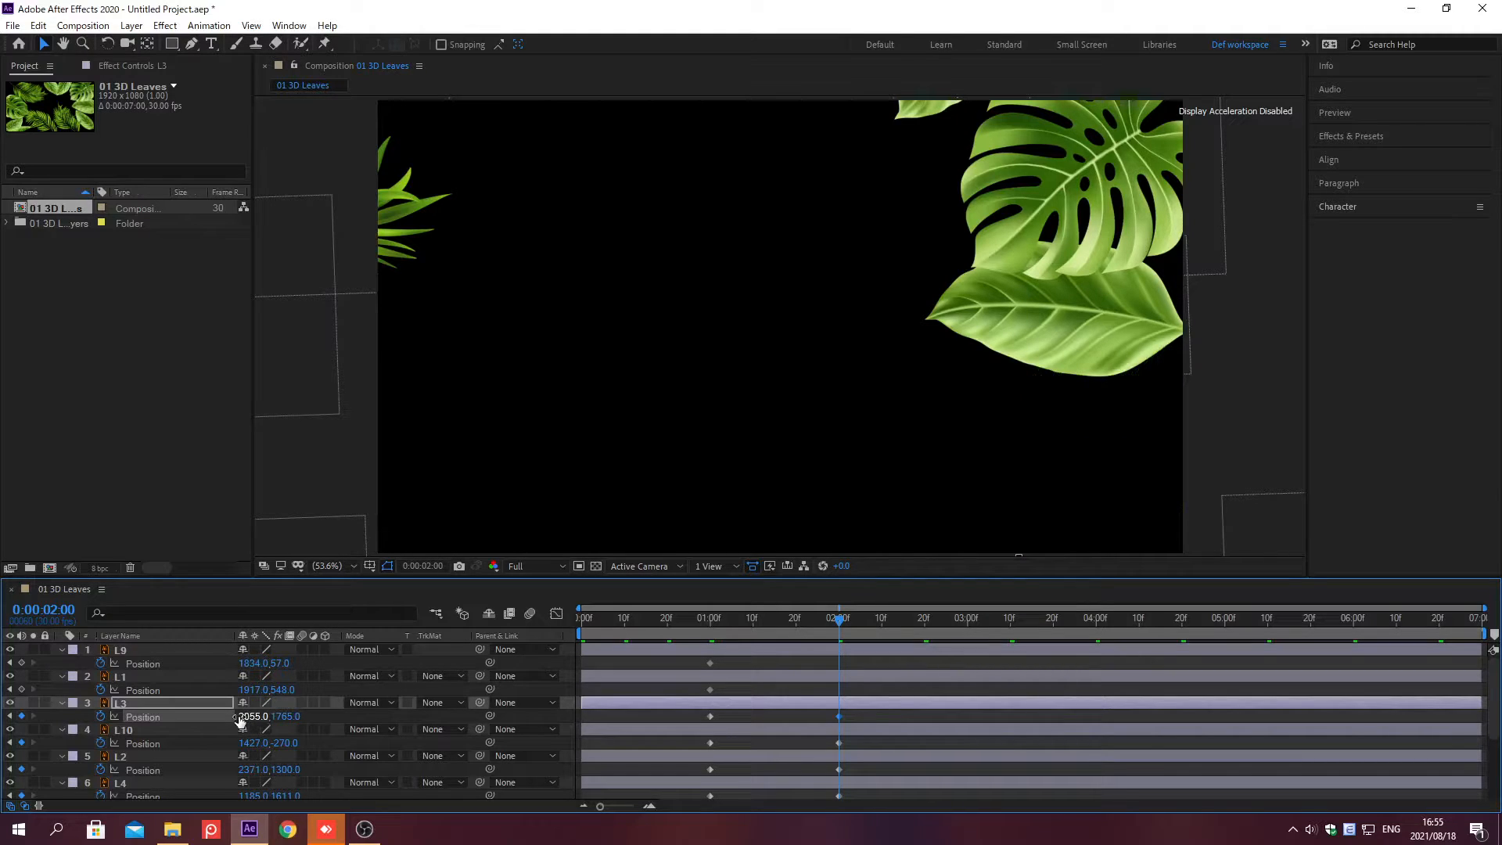
Step: Set layer L1's Position to 2427, 550
click(250, 689)
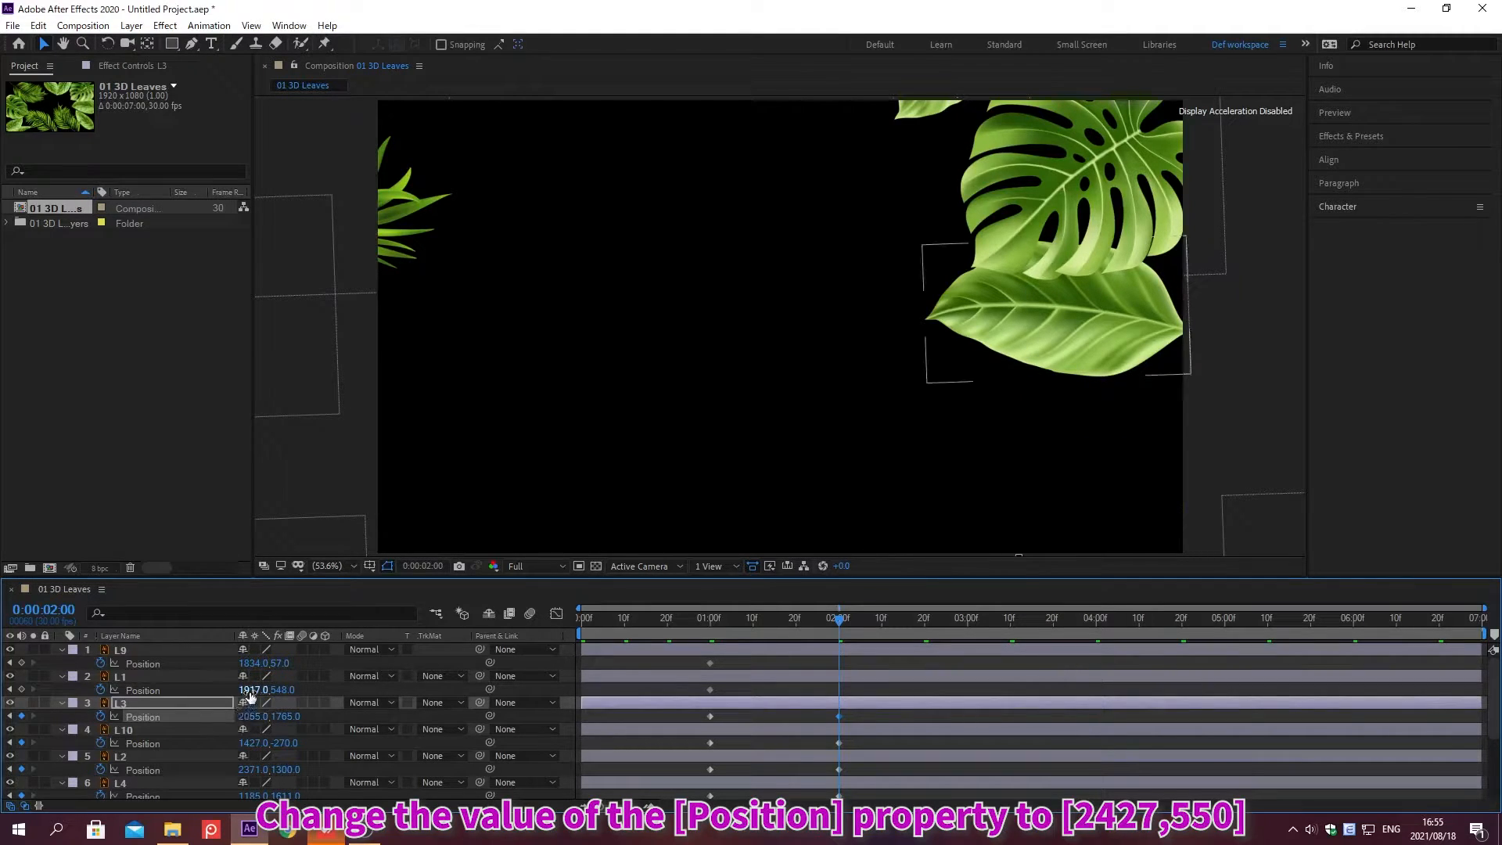
text(2427)
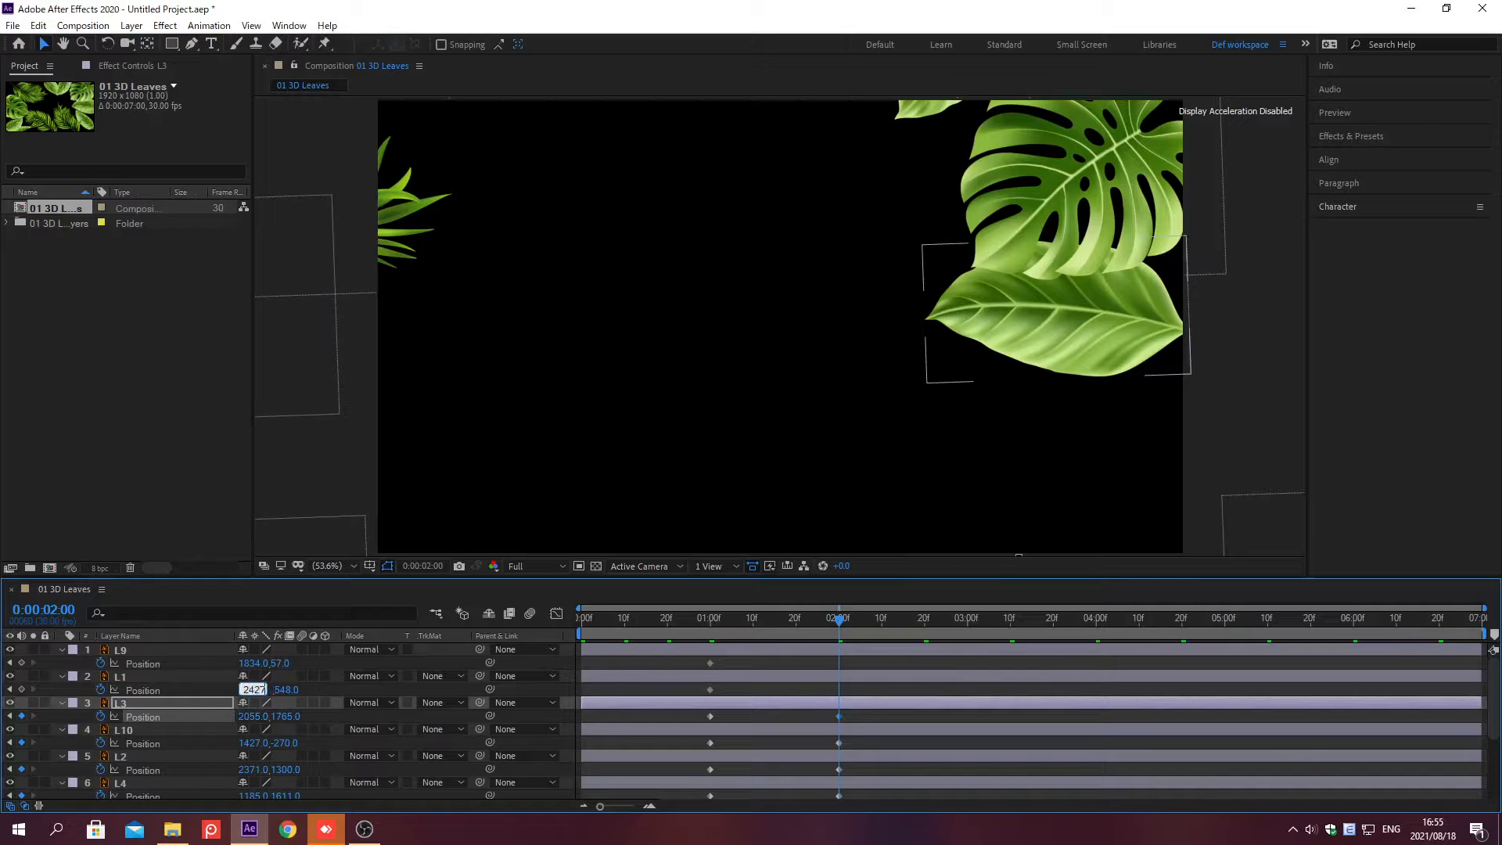
key(Tab)
text(550)
key(Return)
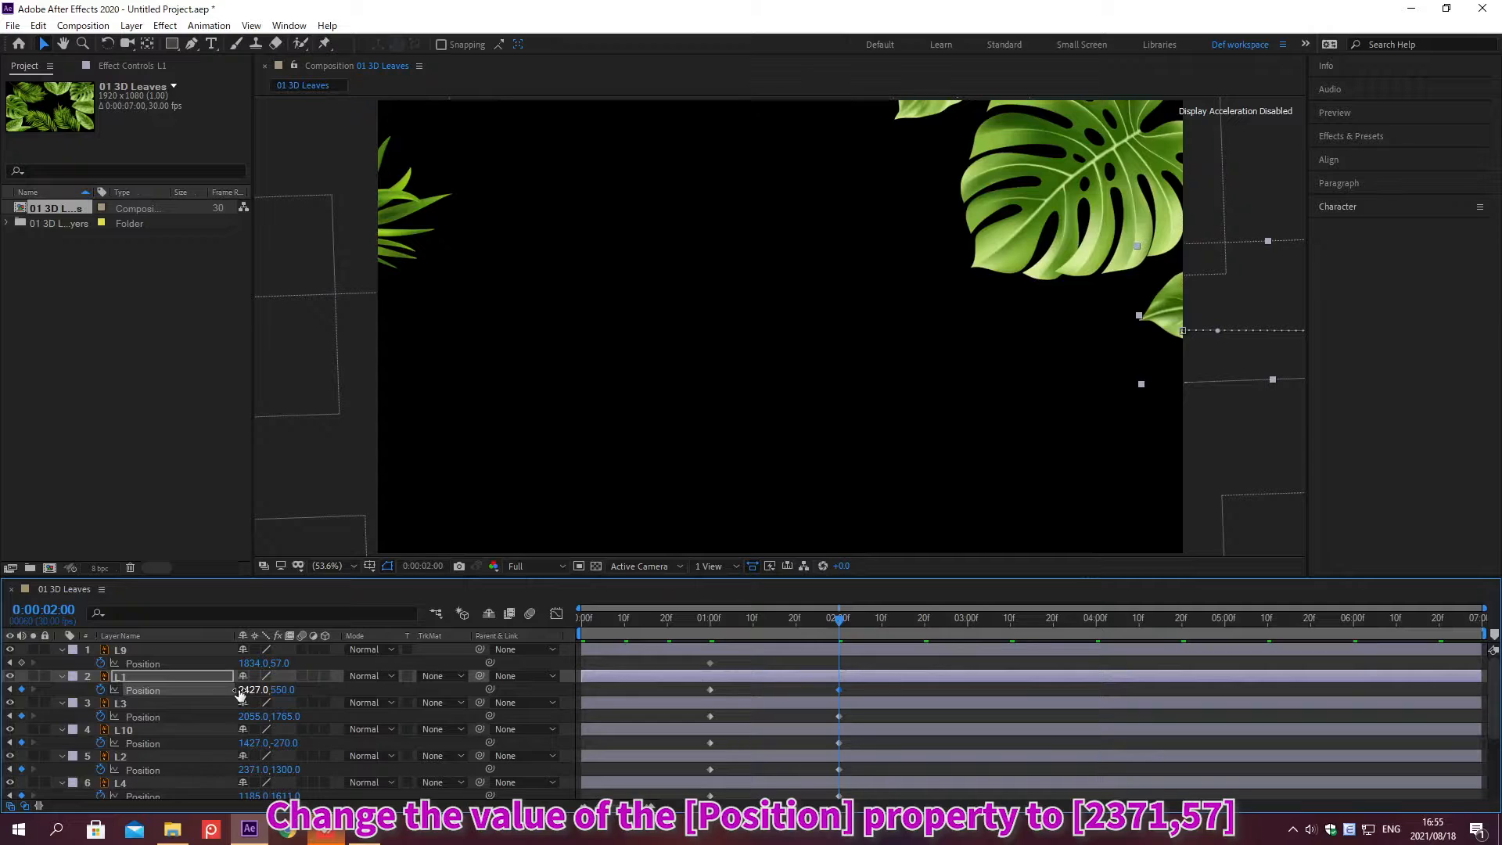
Step: Set layer L9's Position X value to 2371
click(251, 662)
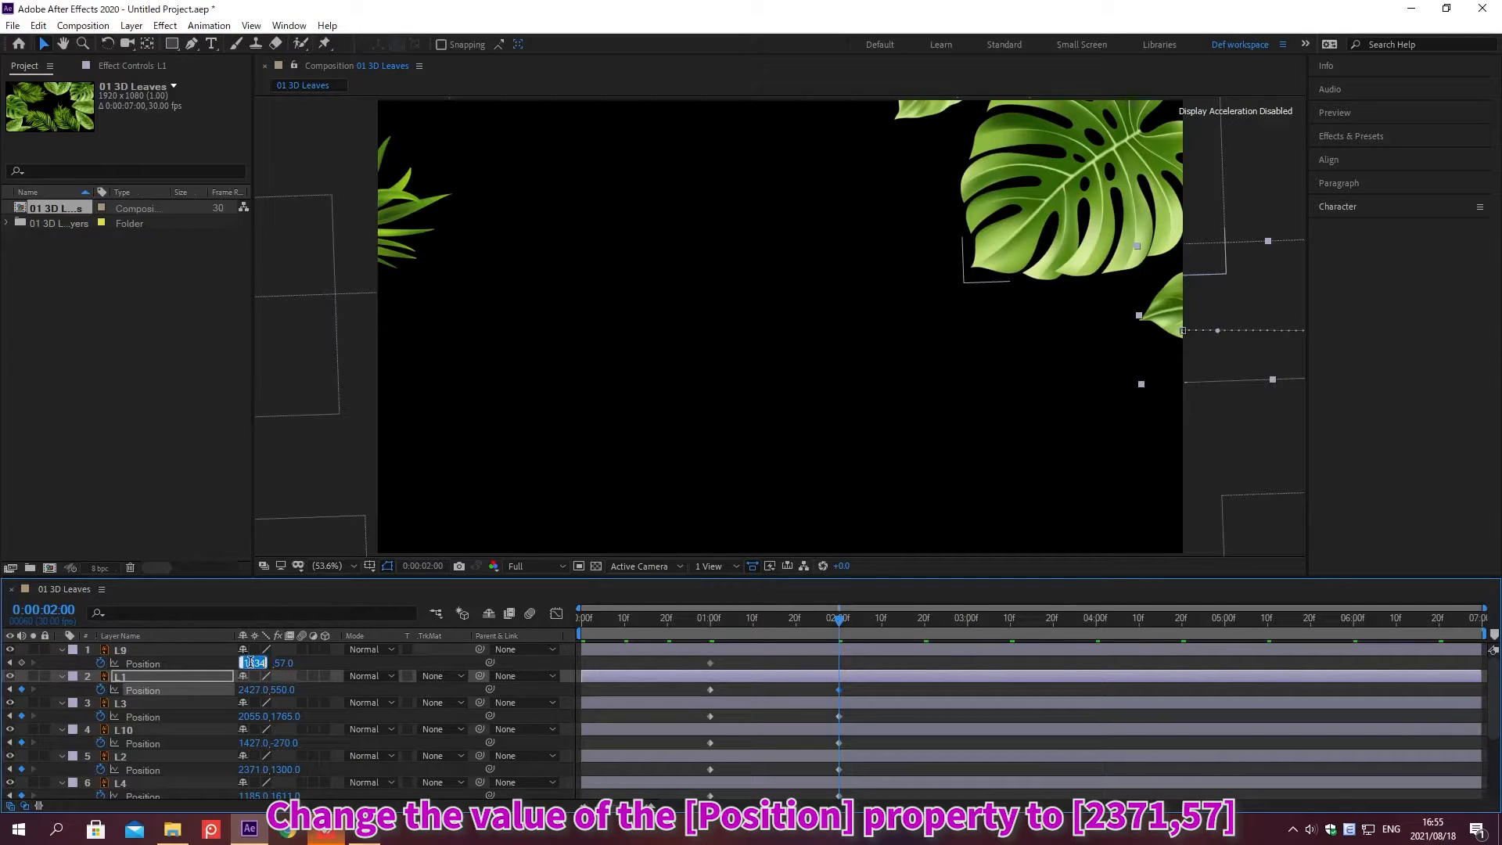
text(2371)
key(Tab)
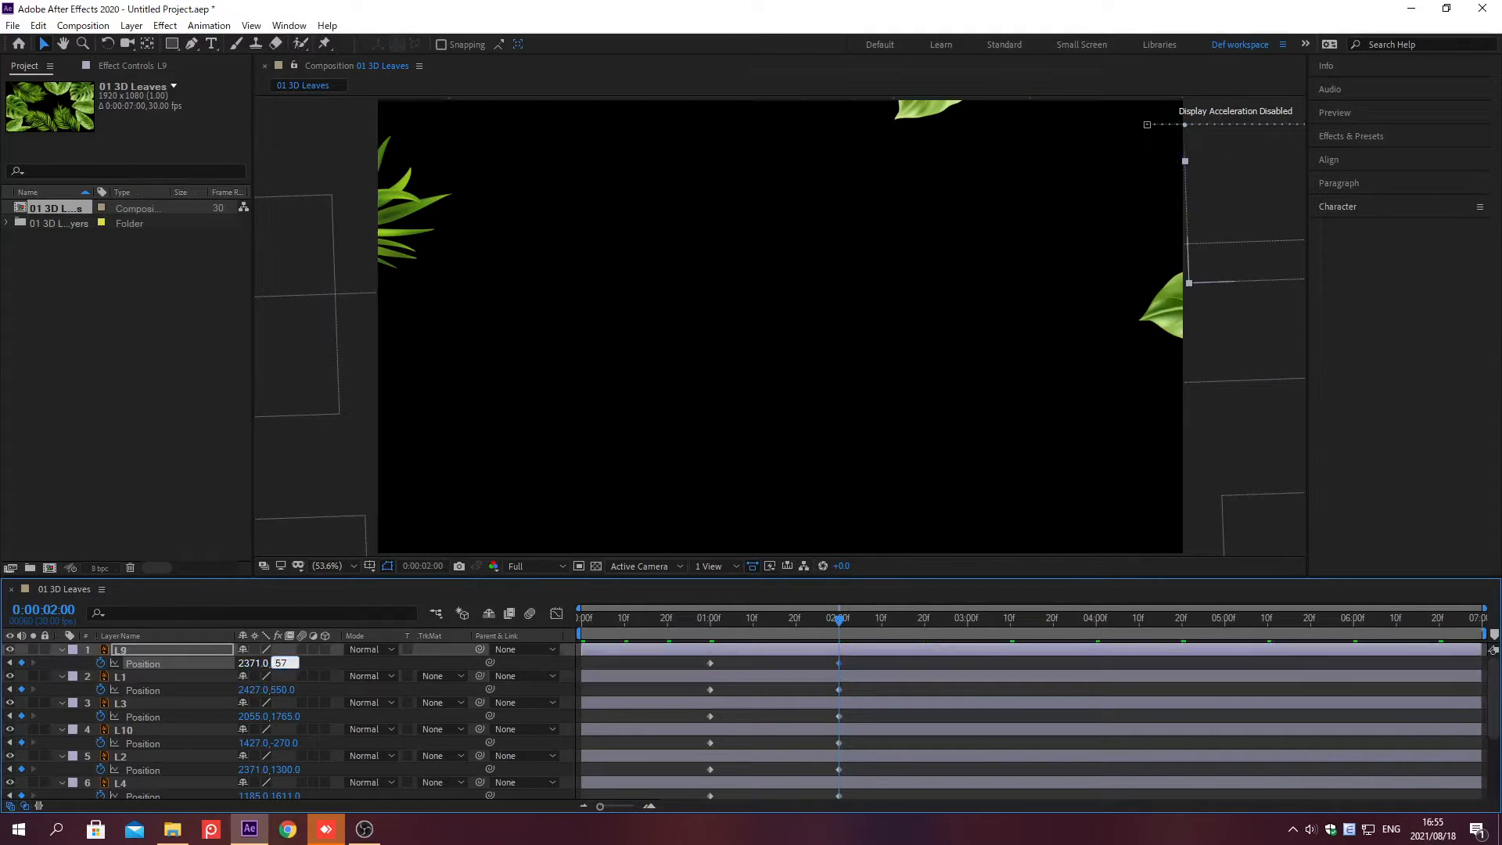
key(Return)
Step: Import the file 02 3D Beach.ai as a Composition with Layer Size footage dimensions
key(ctrl+i)
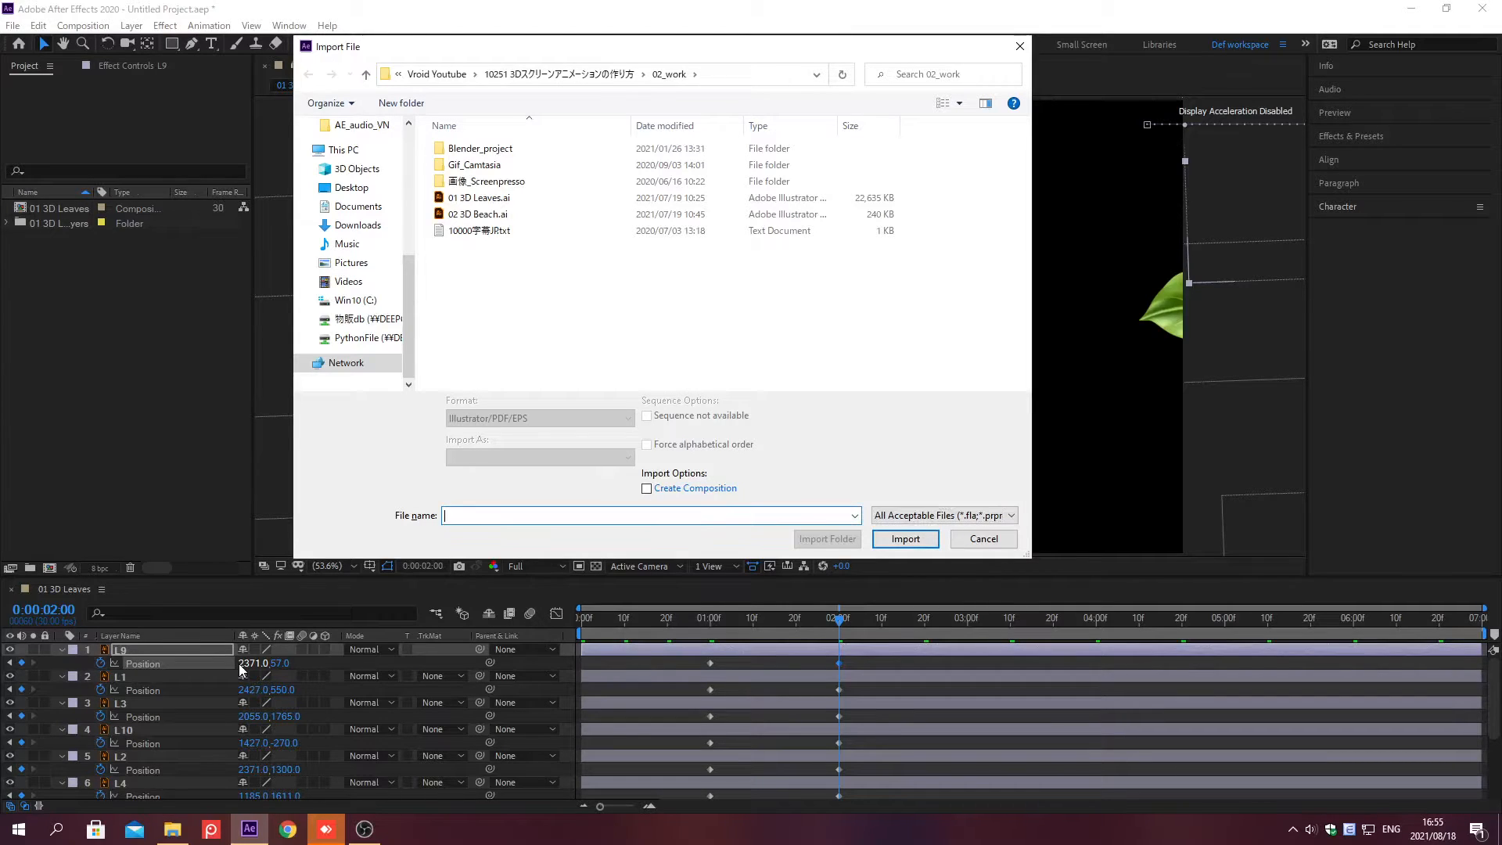
key(alt+d)
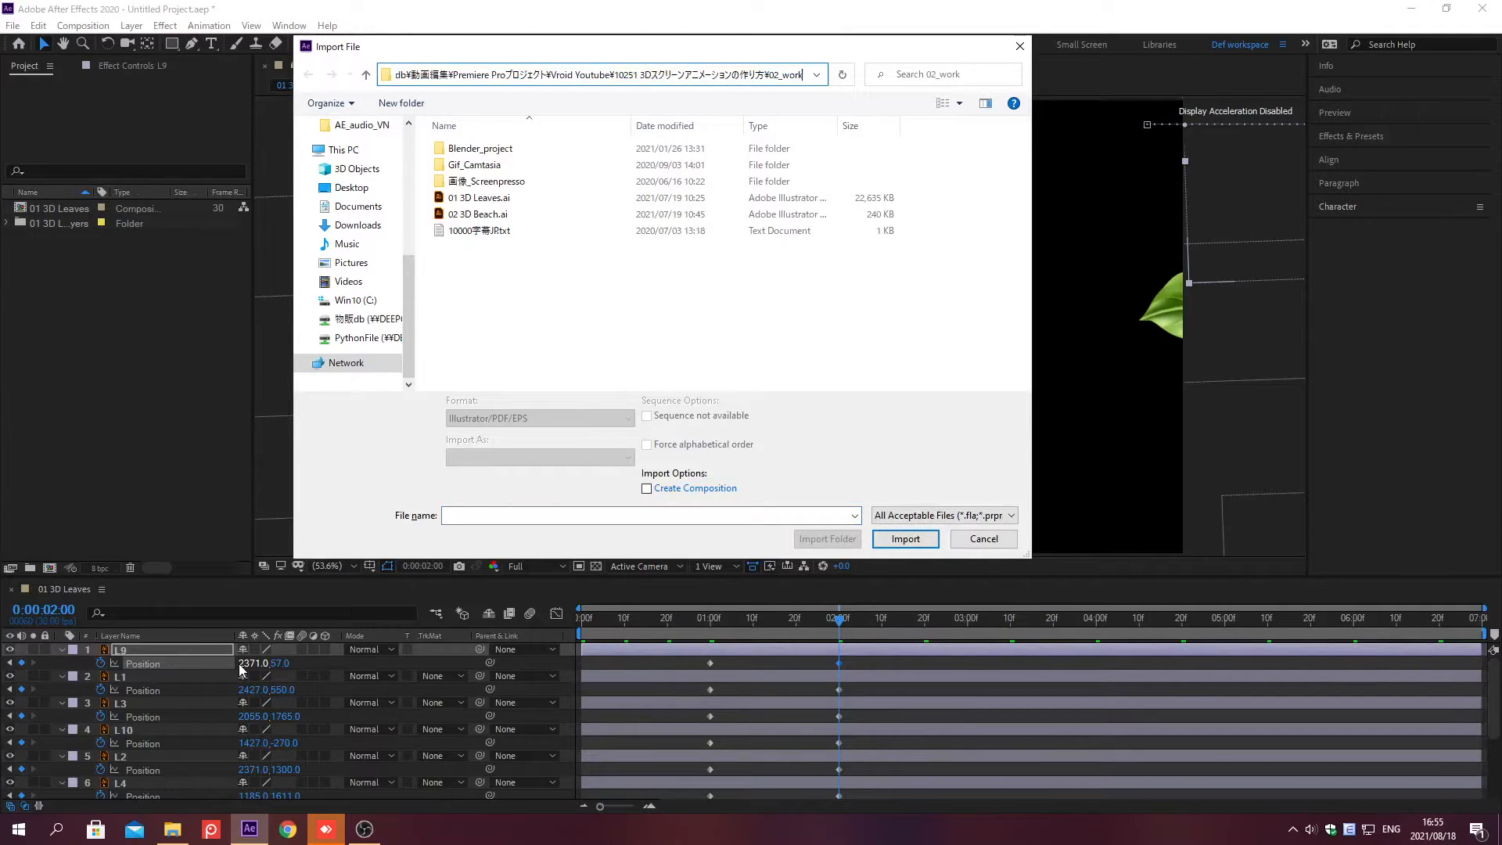
key(Return)
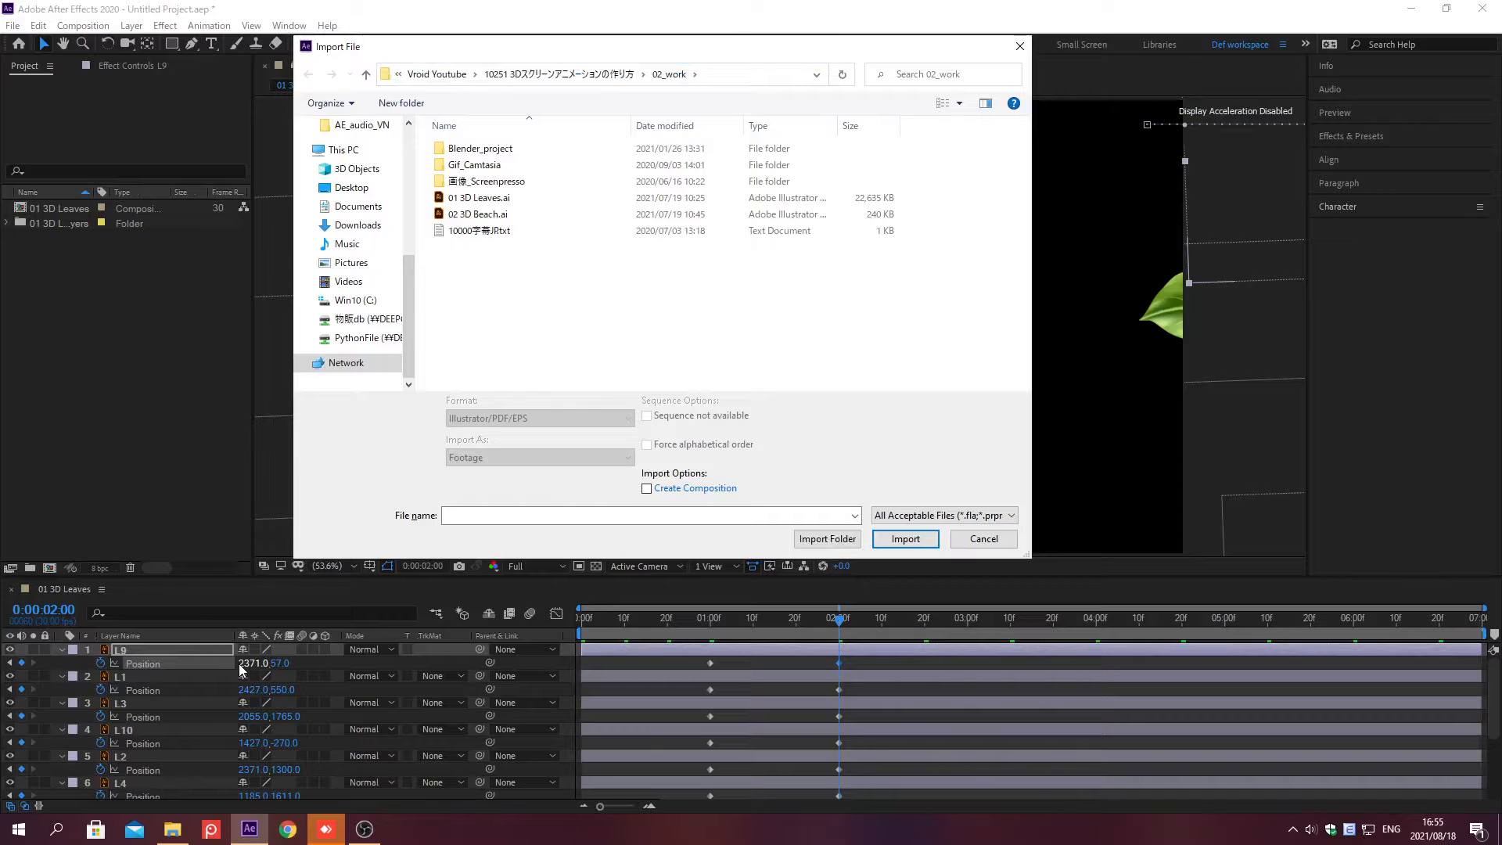
click(479, 215)
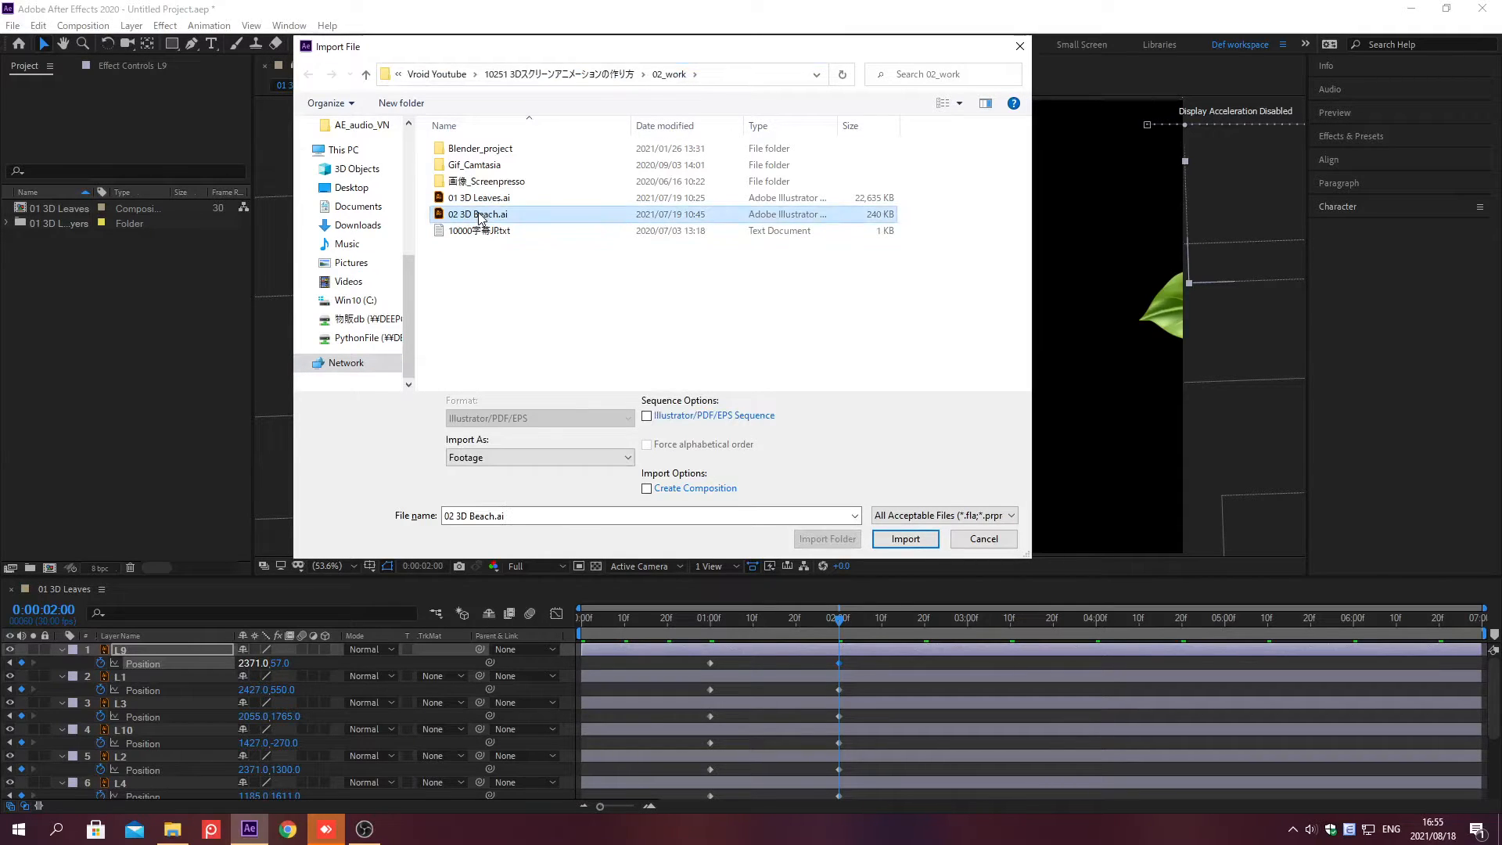
double_click(478, 212)
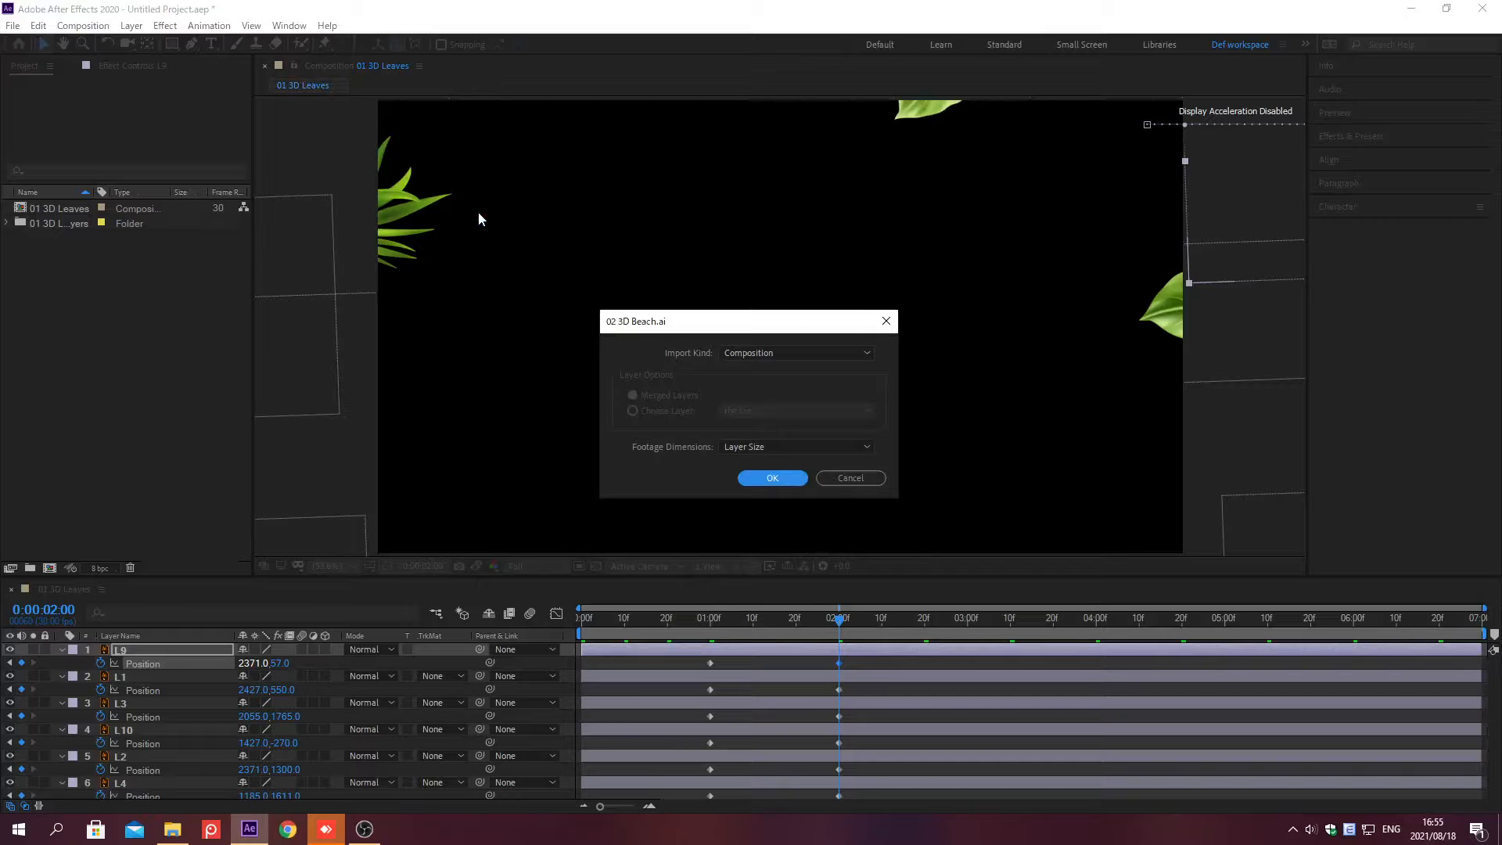
click(773, 353)
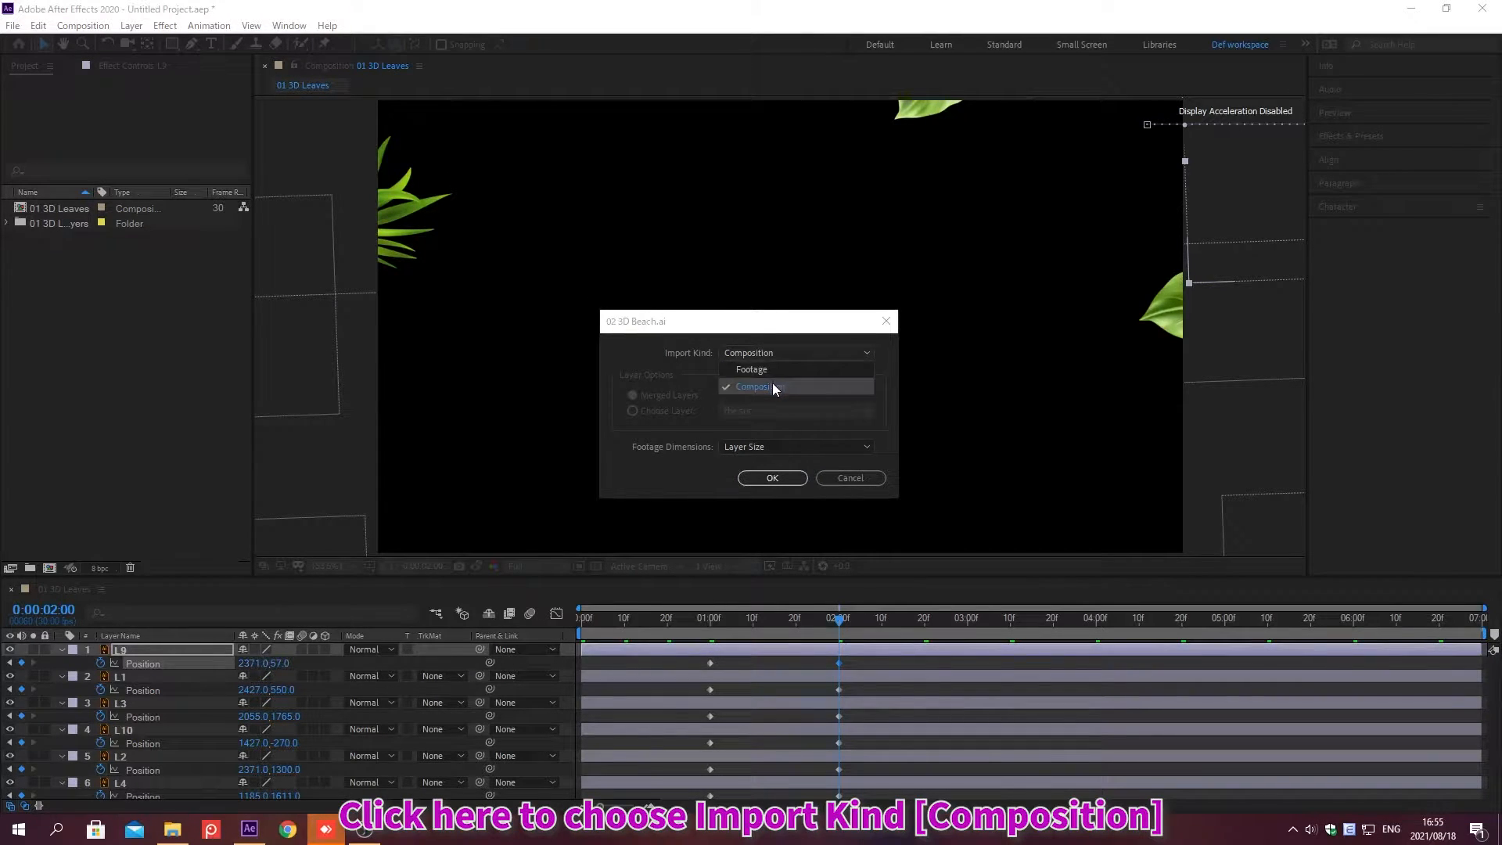
click(772, 383)
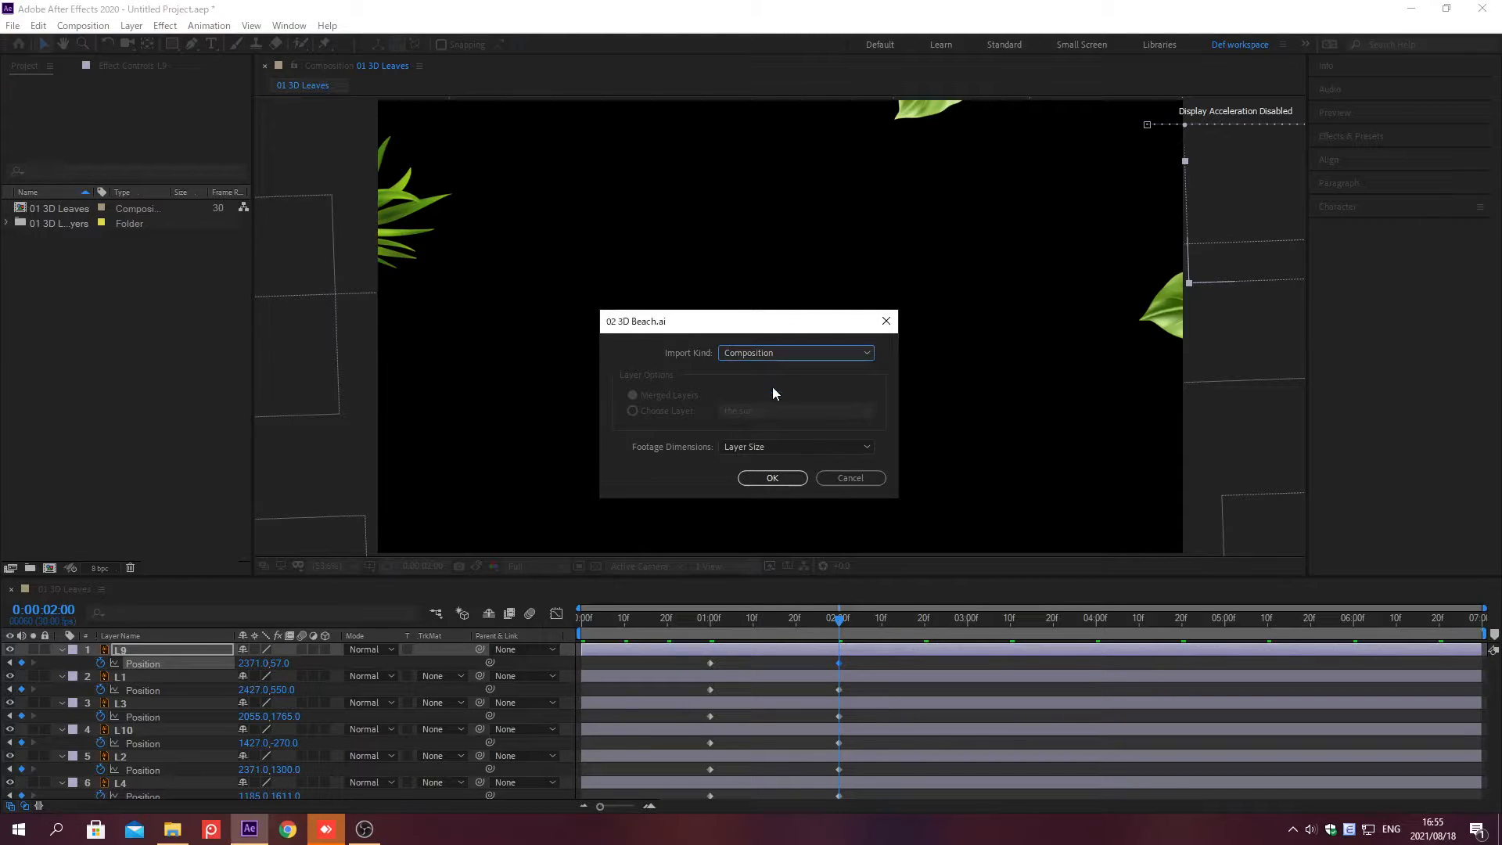
click(774, 446)
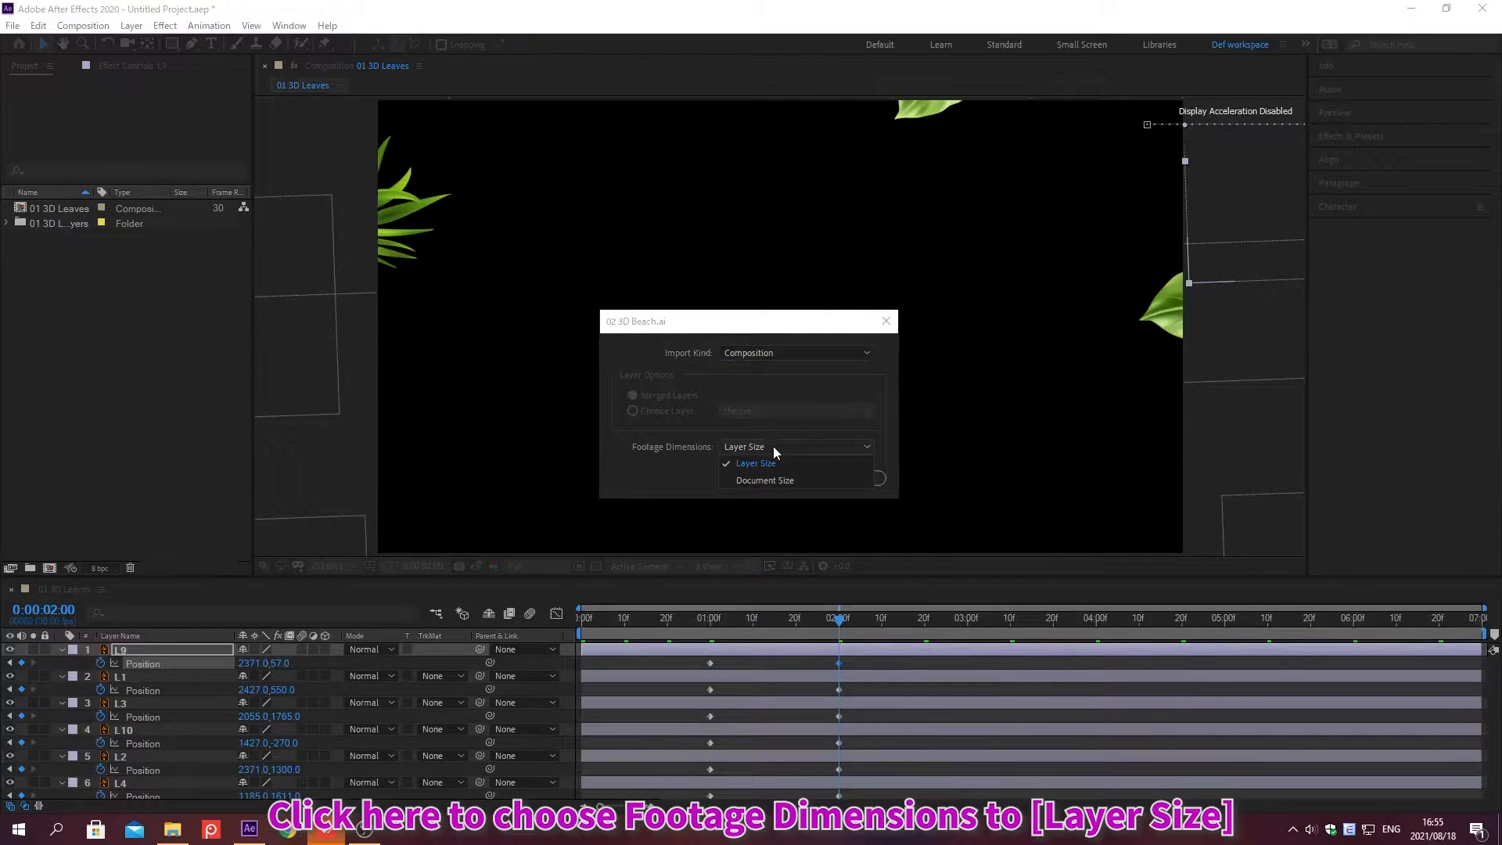
click(773, 457)
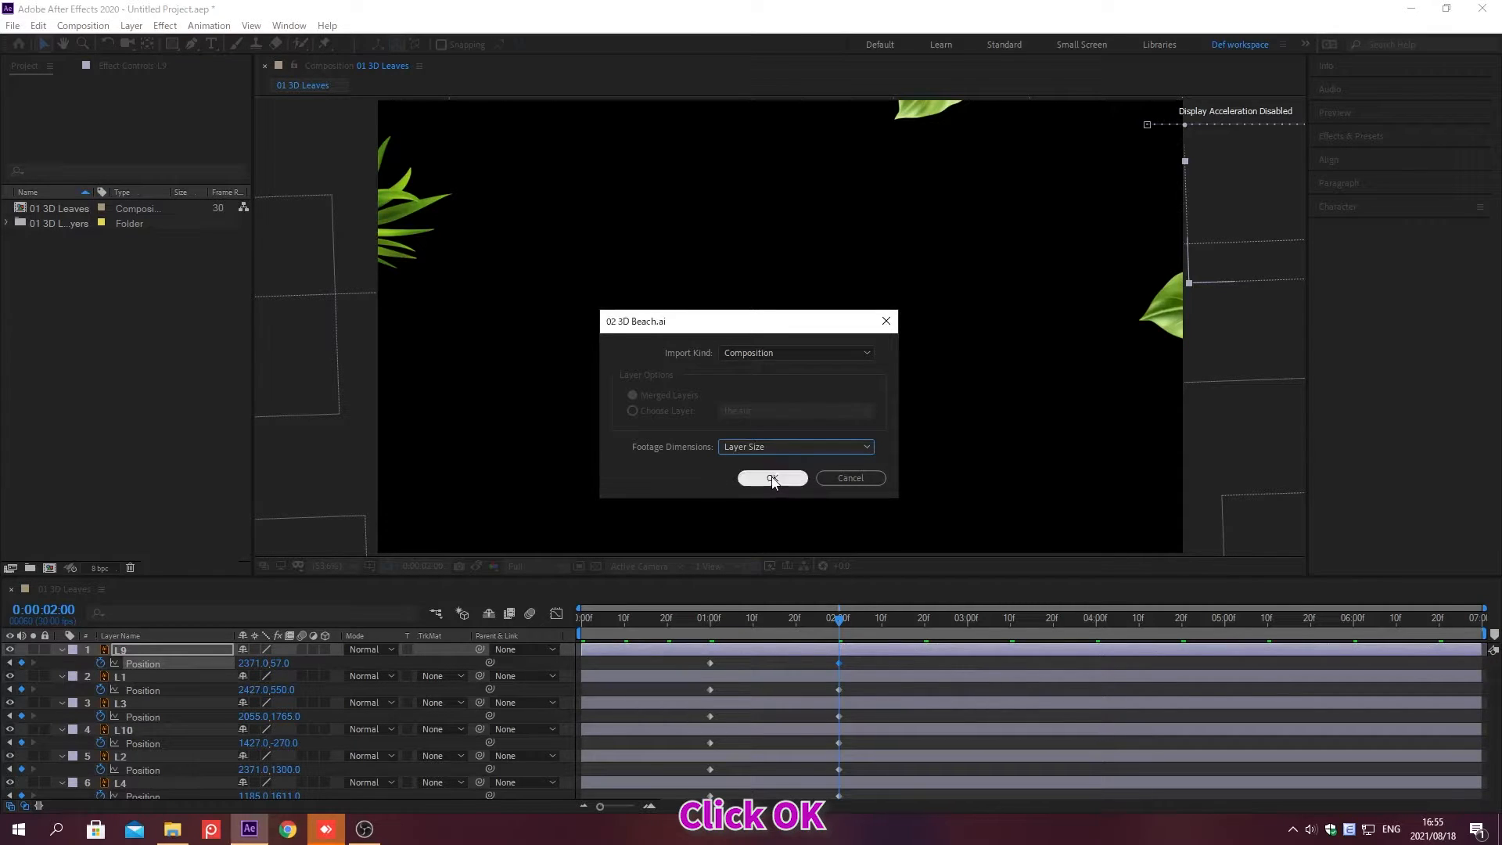
click(772, 478)
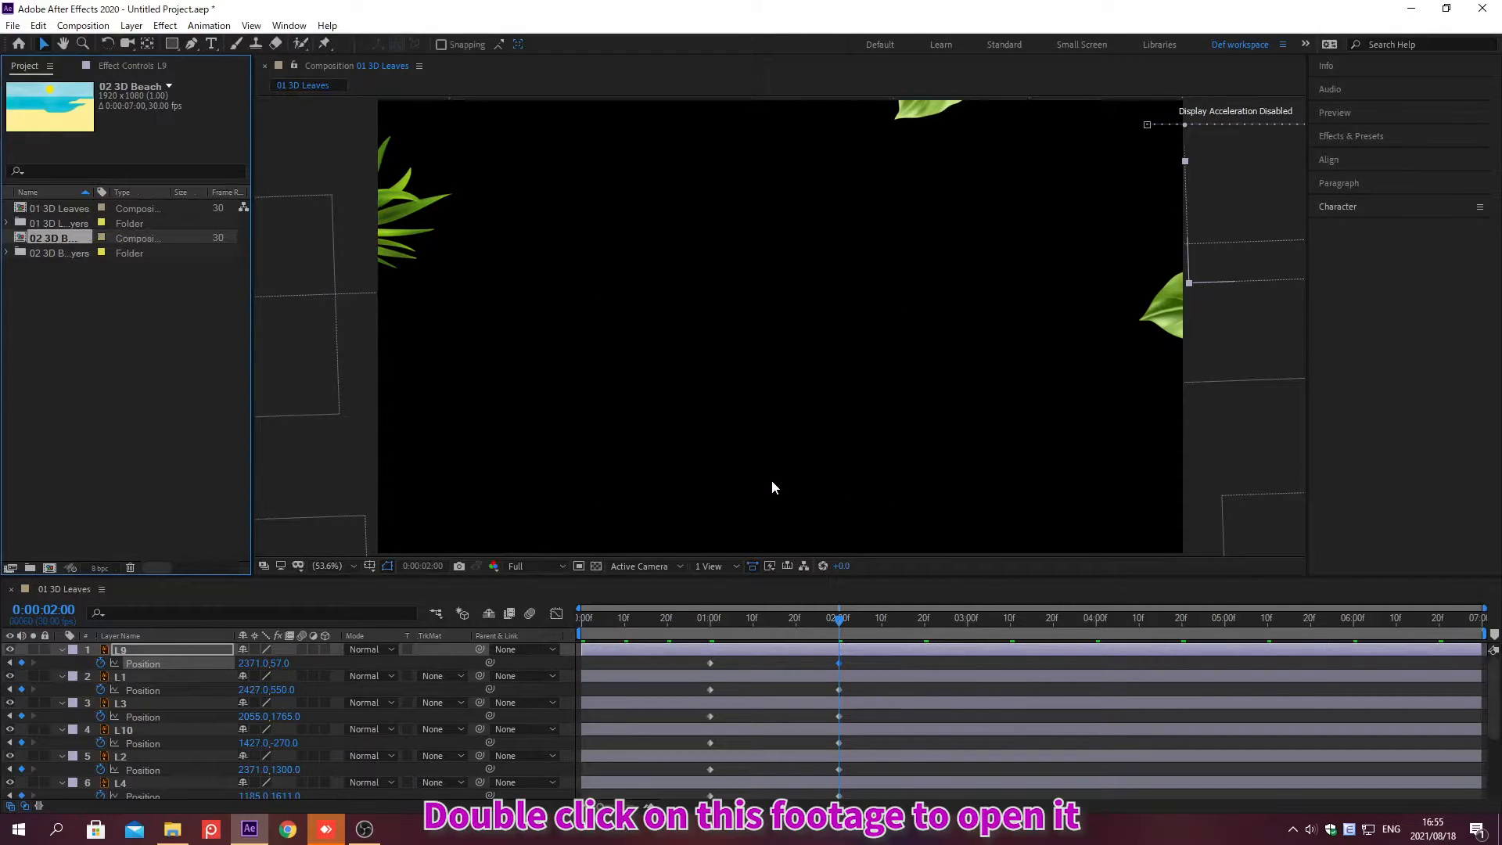
Step: Open the 02 3D Beach composition and turn the beach layers into 3D layers
double_click(50, 237)
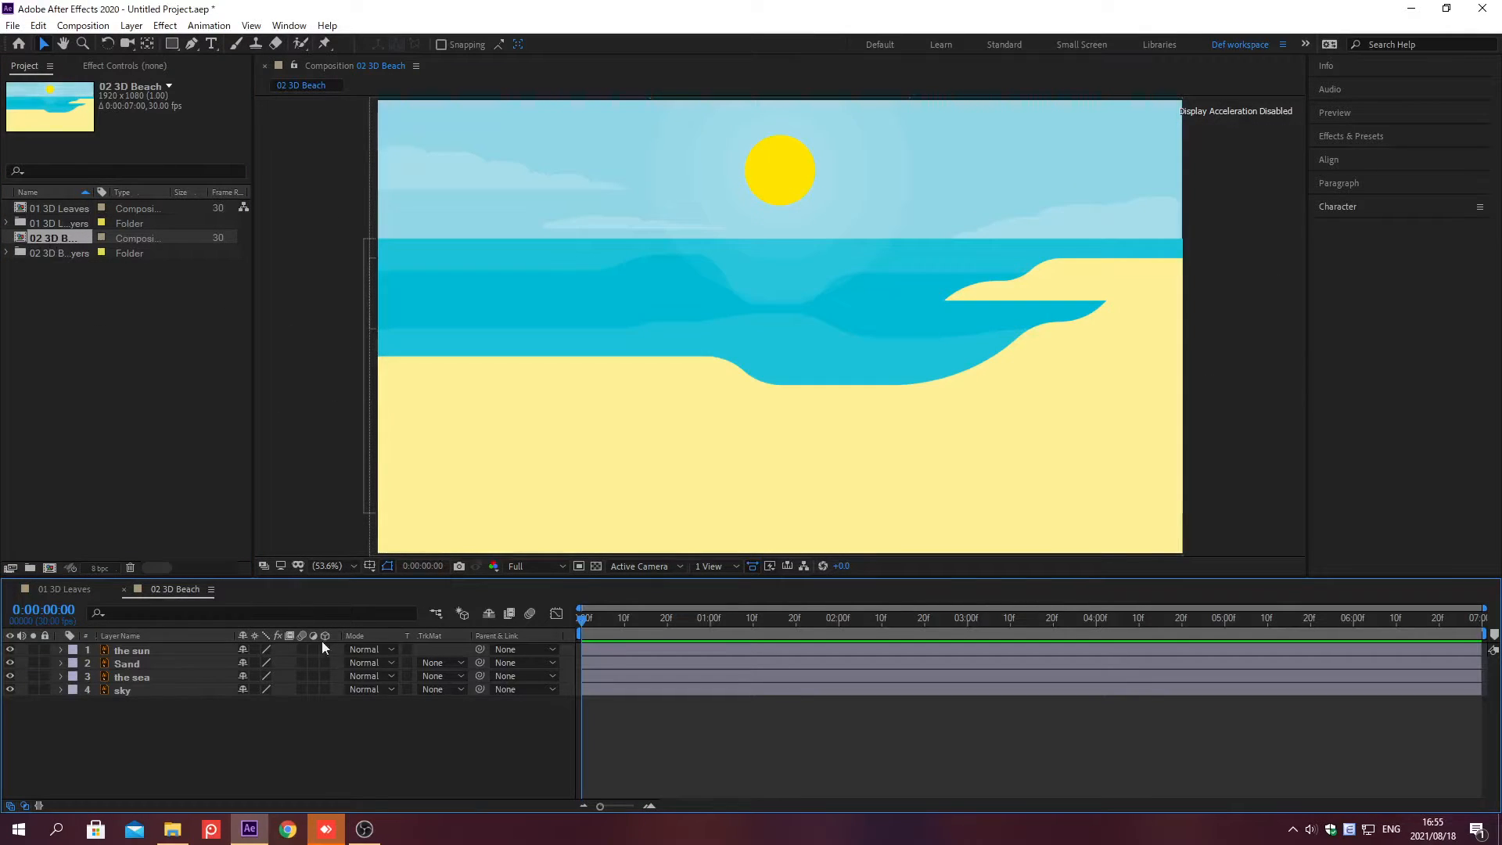
click(326, 650)
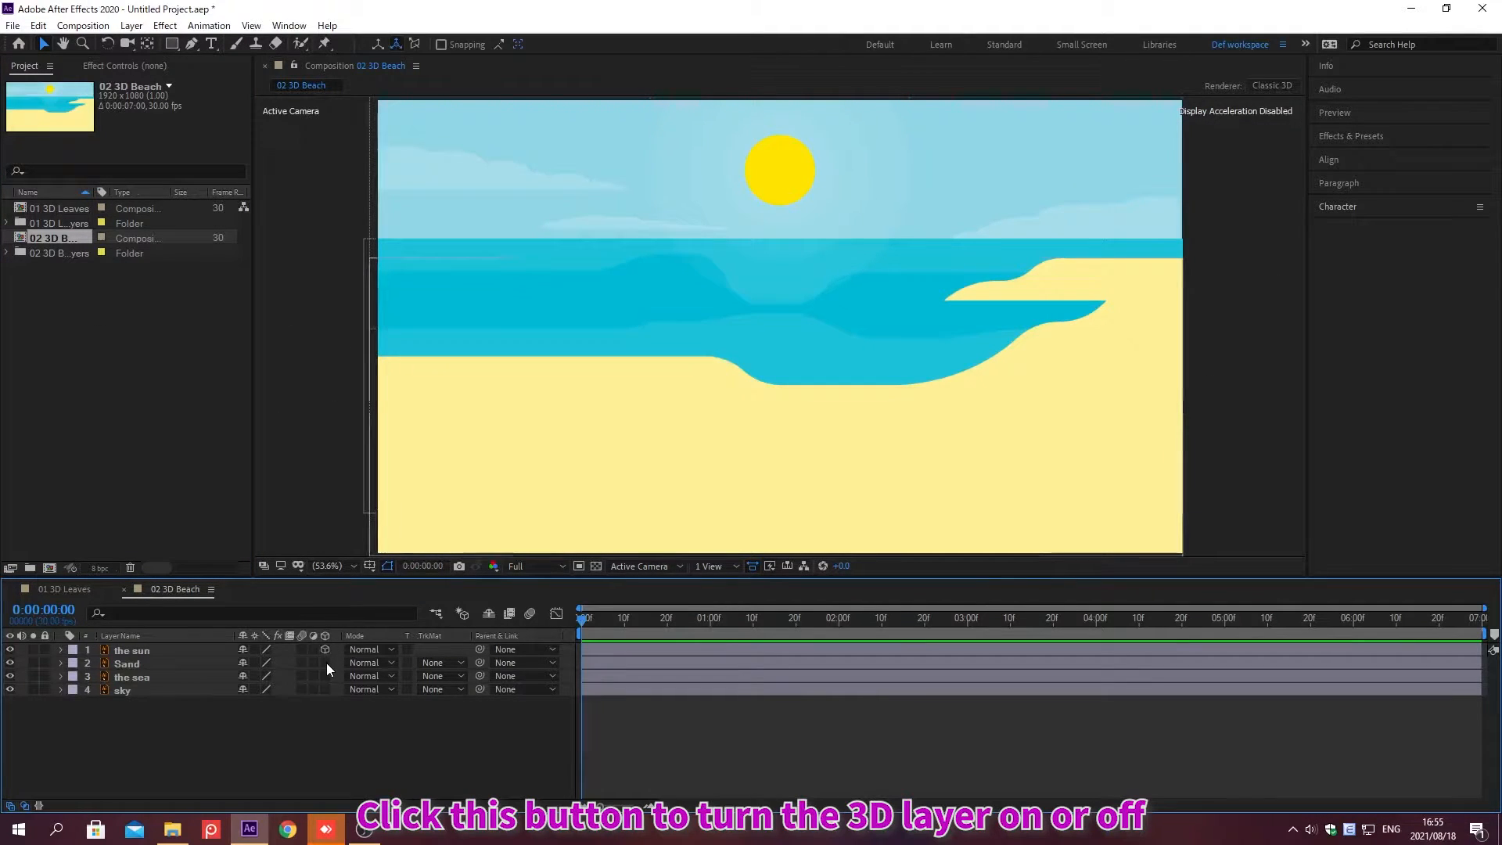
click(326, 664)
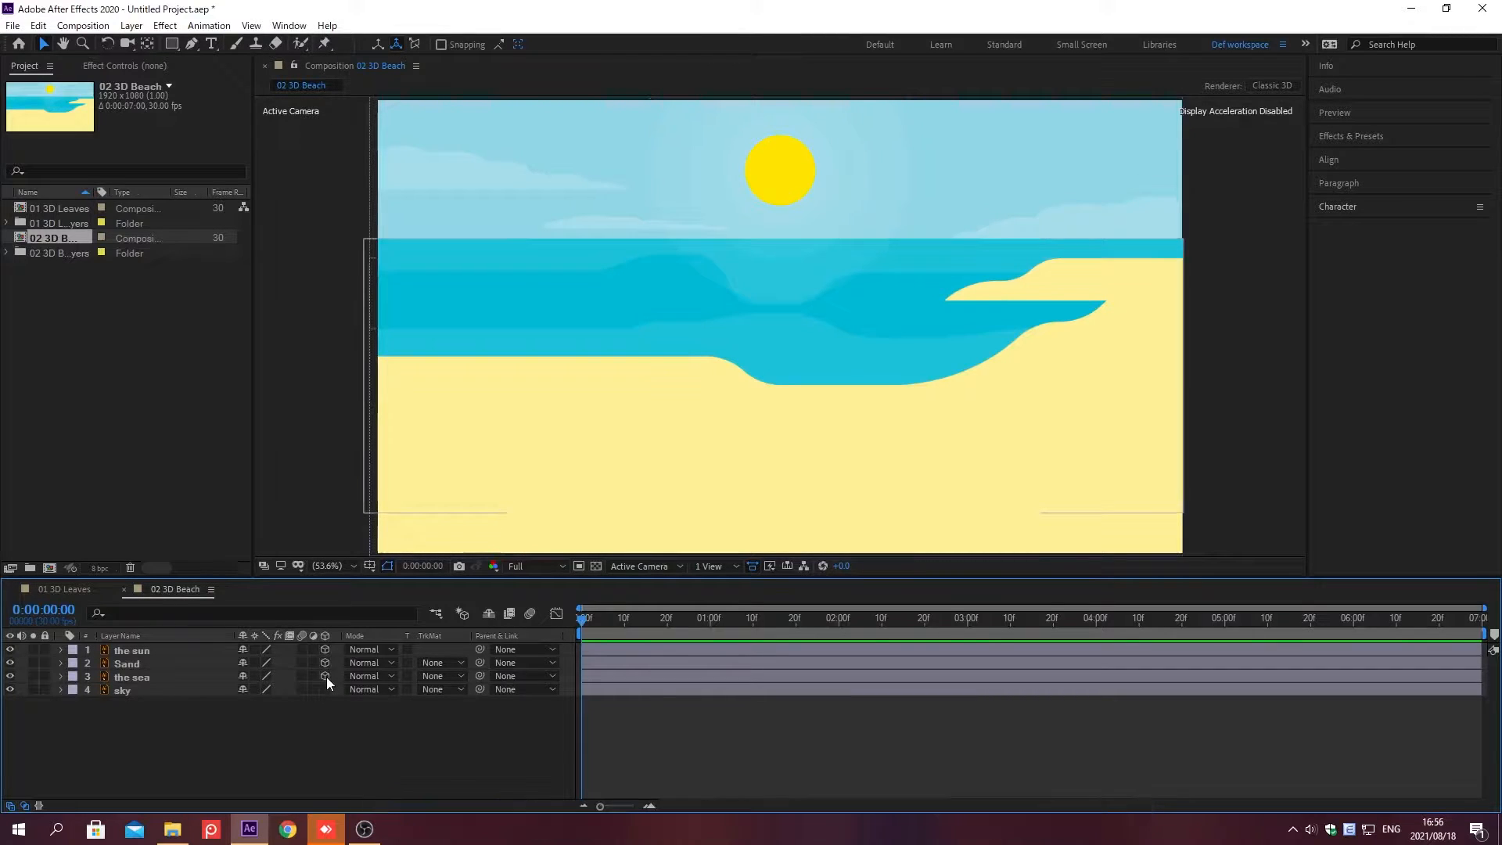
click(326, 677)
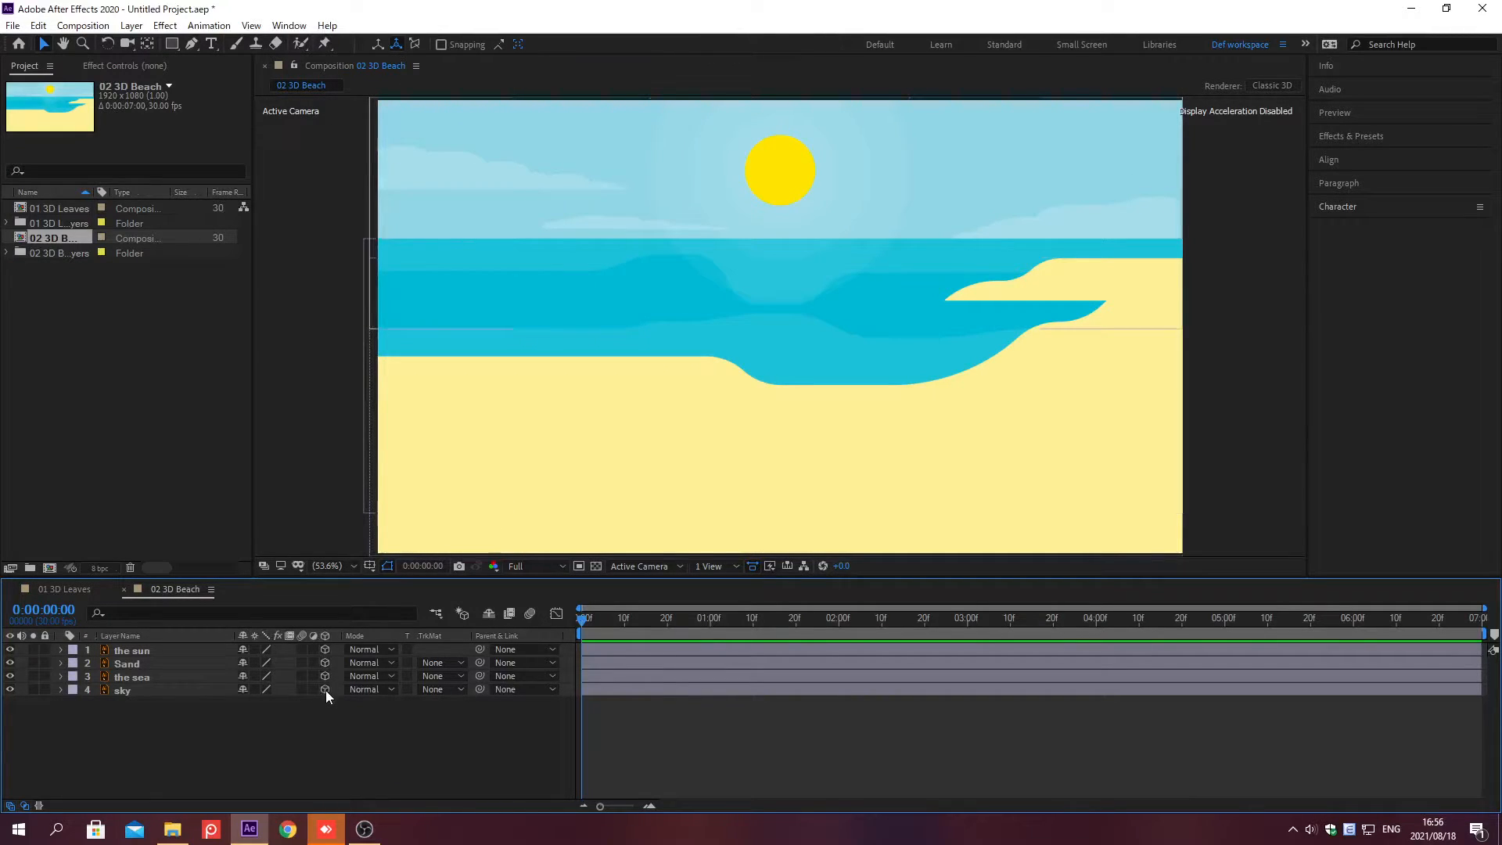
Step: Switch the viewer to Custom View 1 and show the Position property for all layers
click(677, 566)
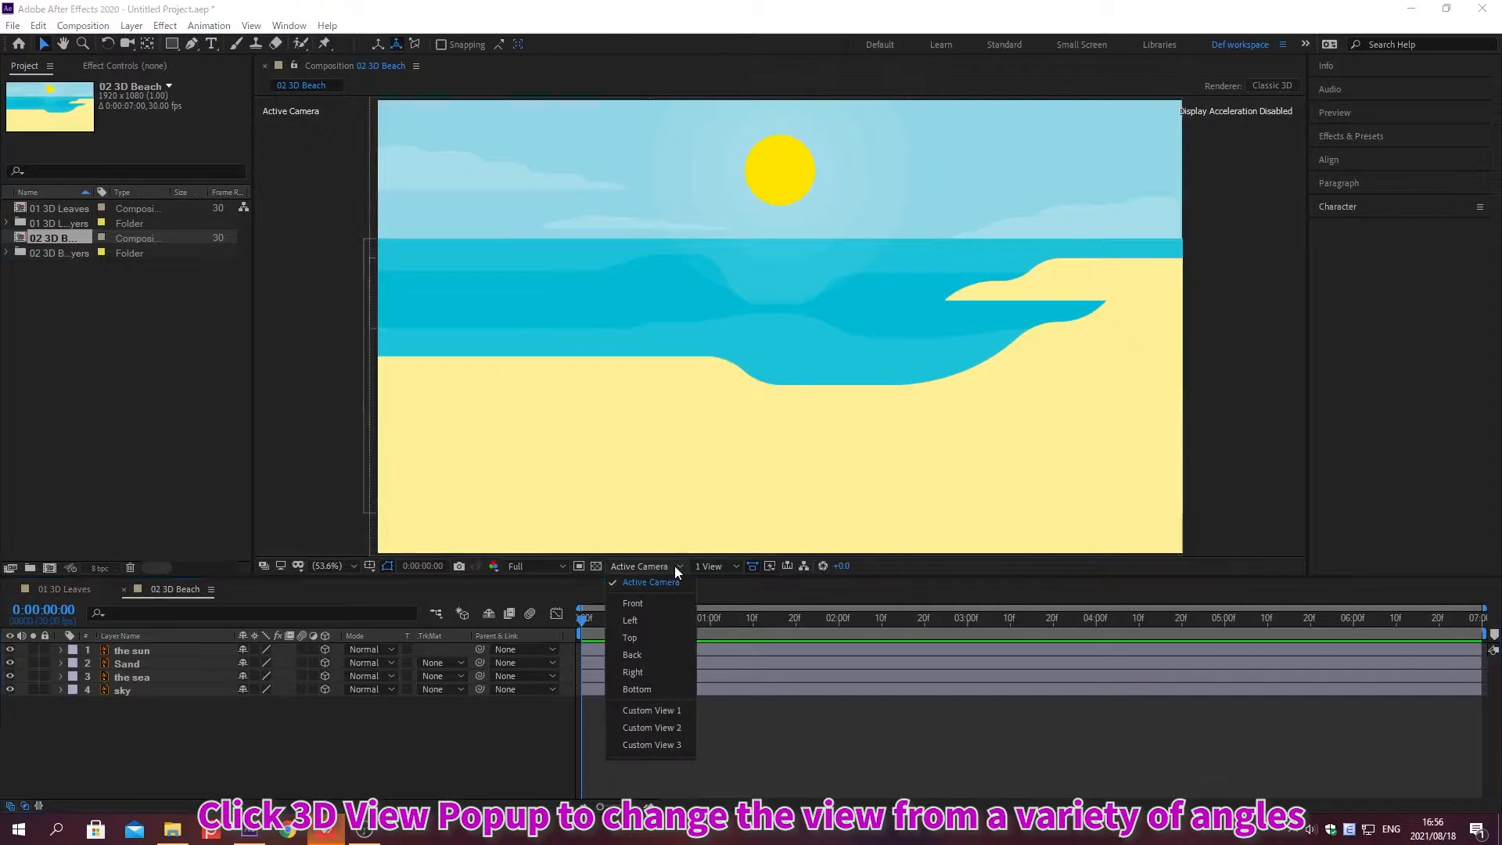
click(653, 711)
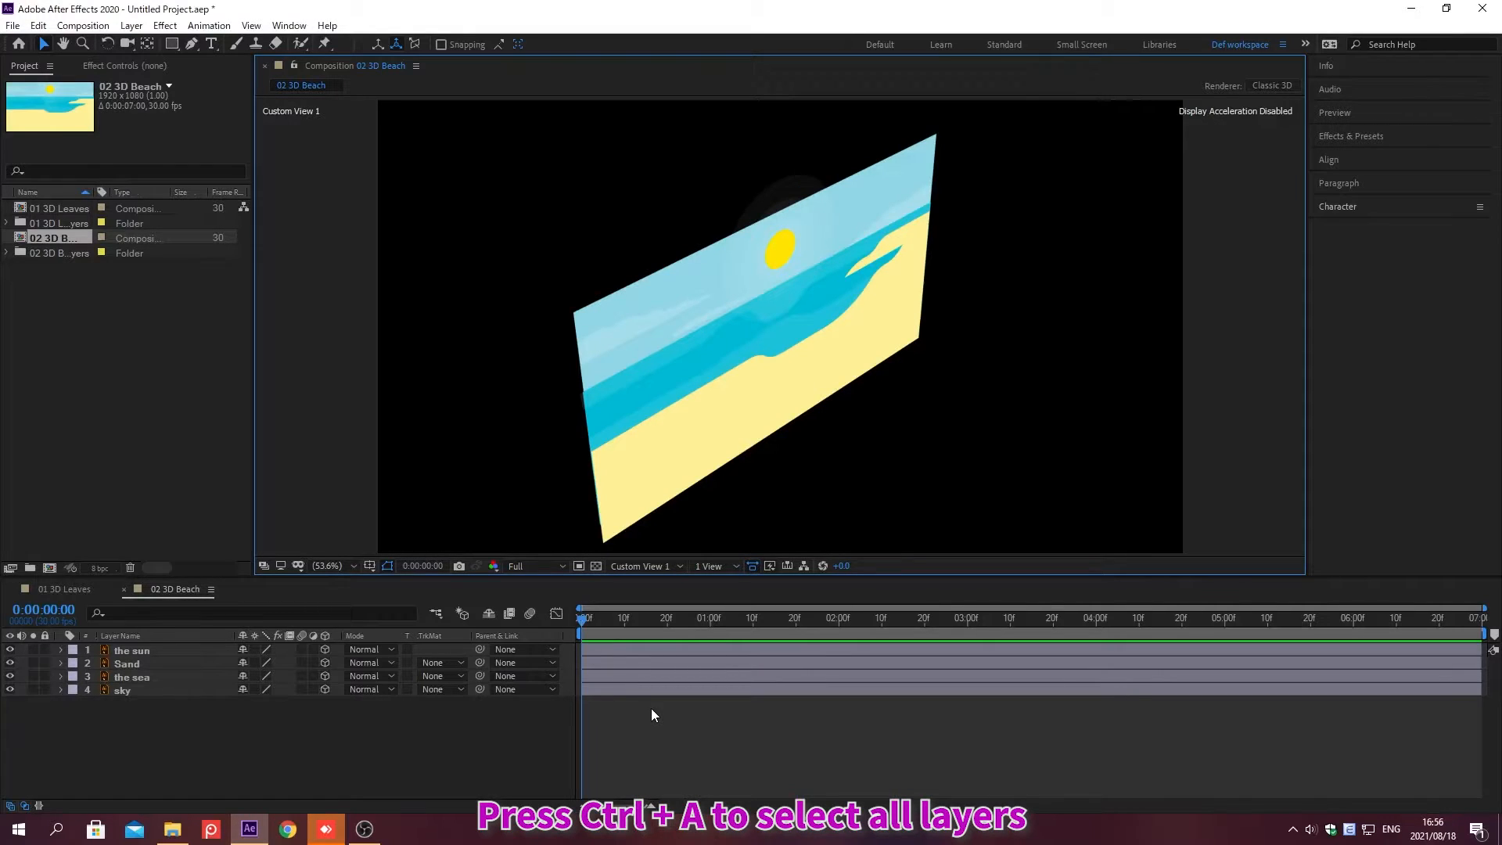
key(ctrl+a)
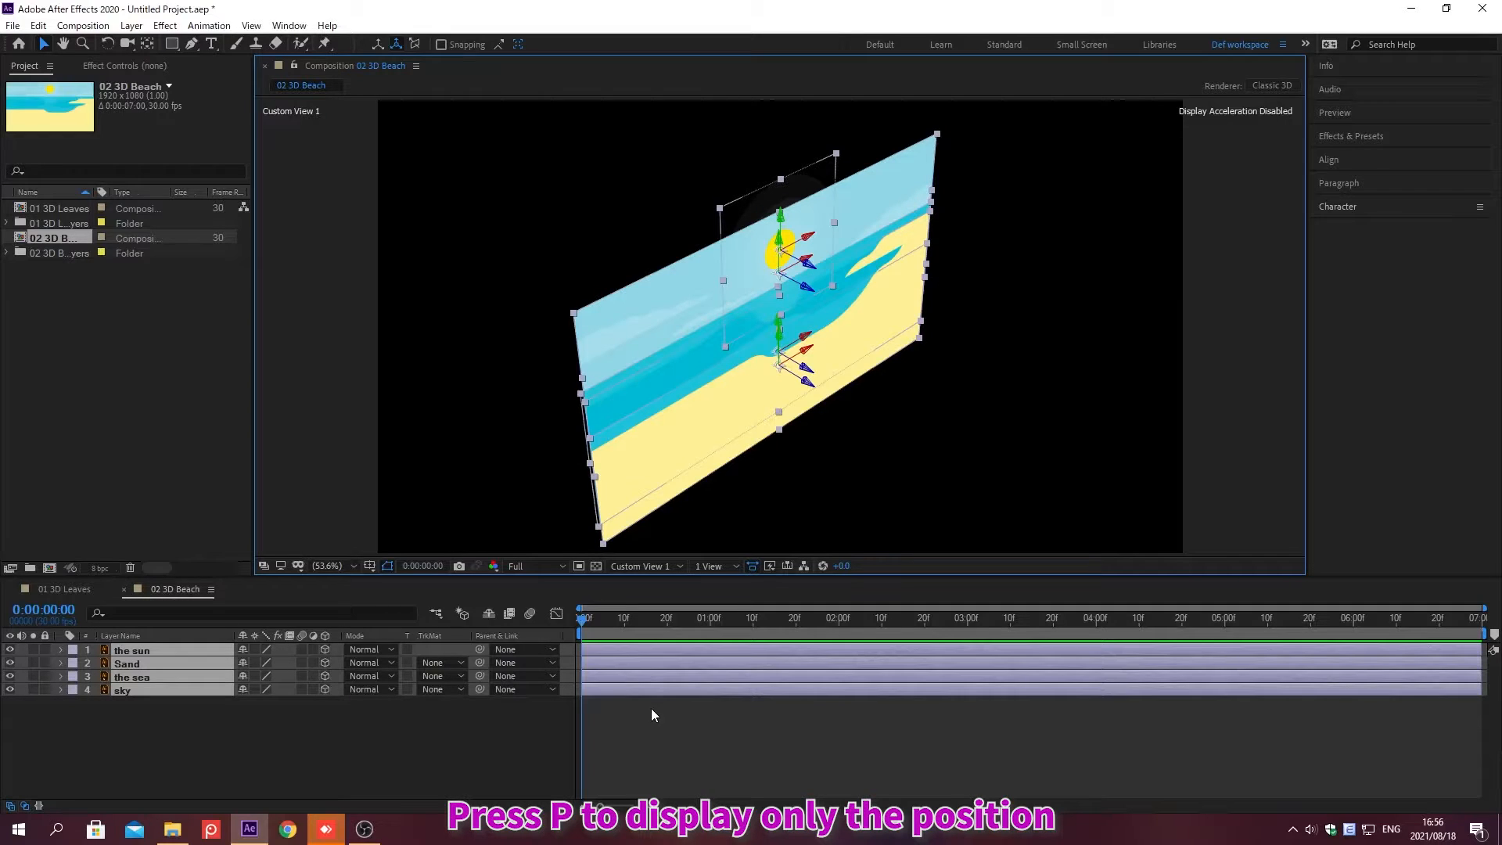
key(p)
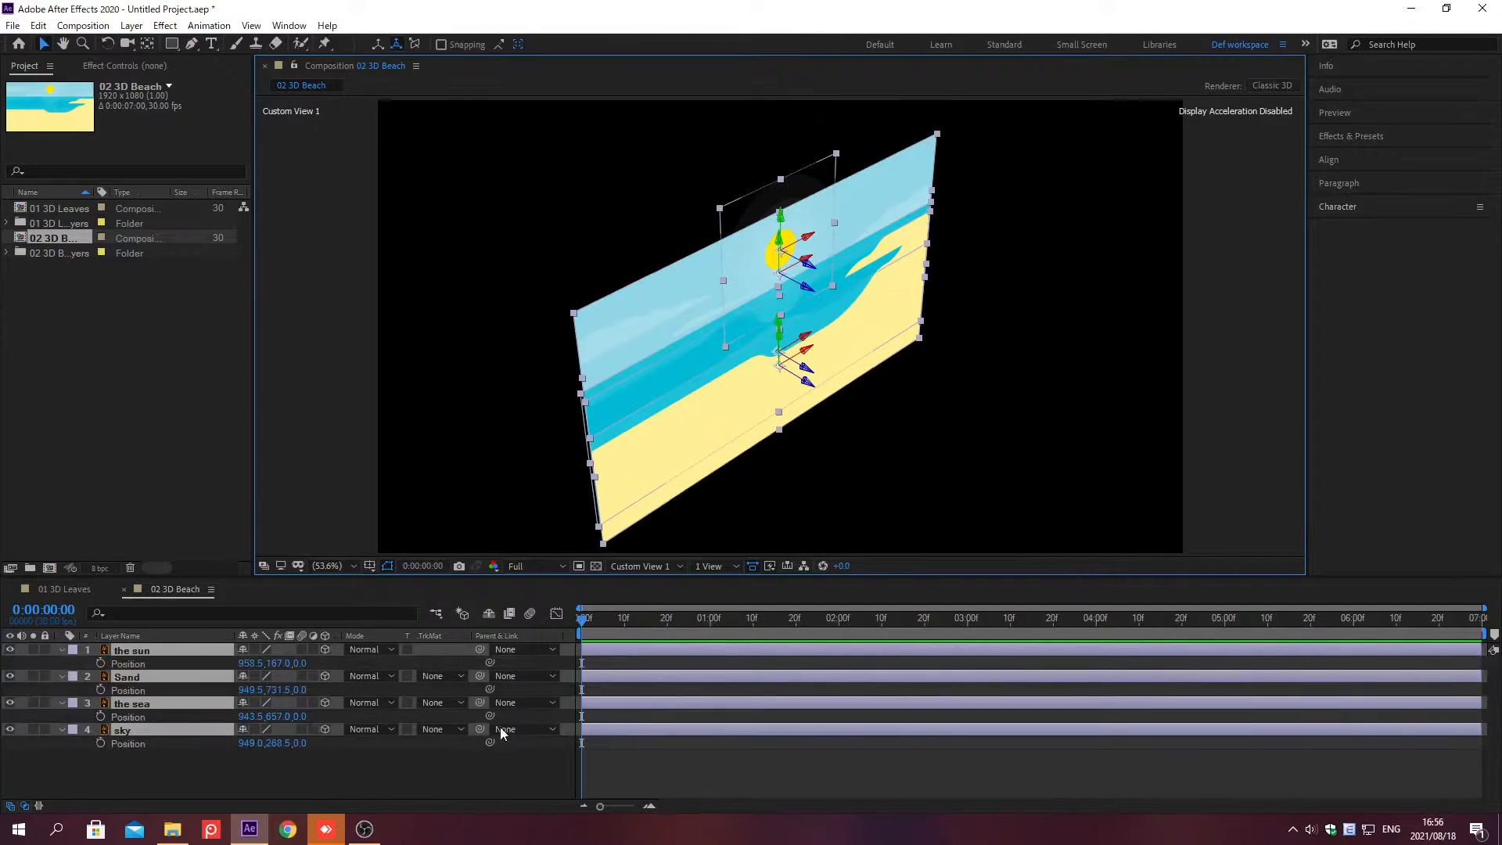
click(181, 771)
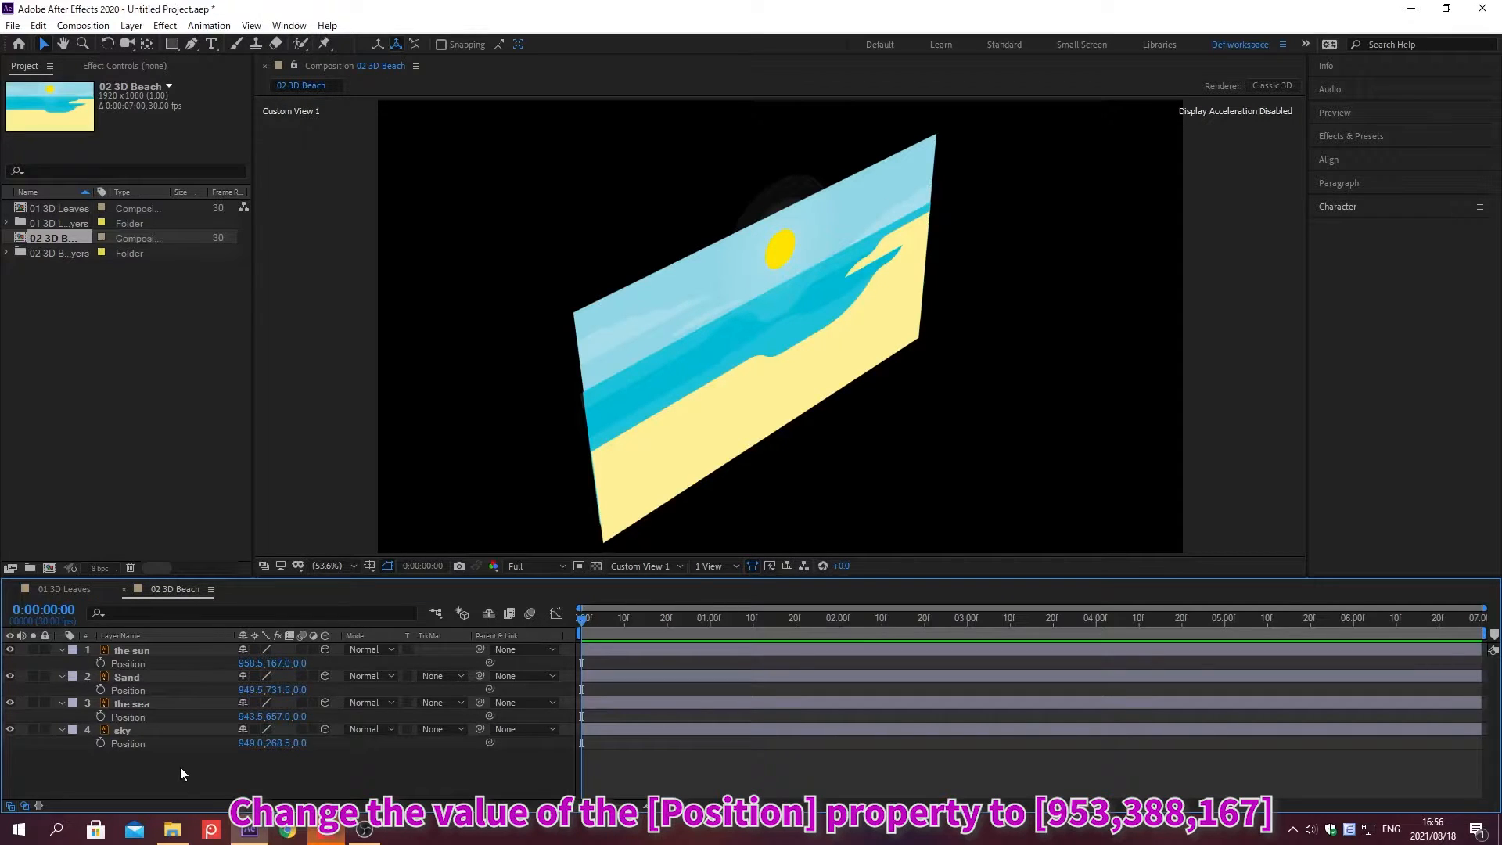
Step: Set the sky layer's Position to 953, 388, 167
click(244, 742)
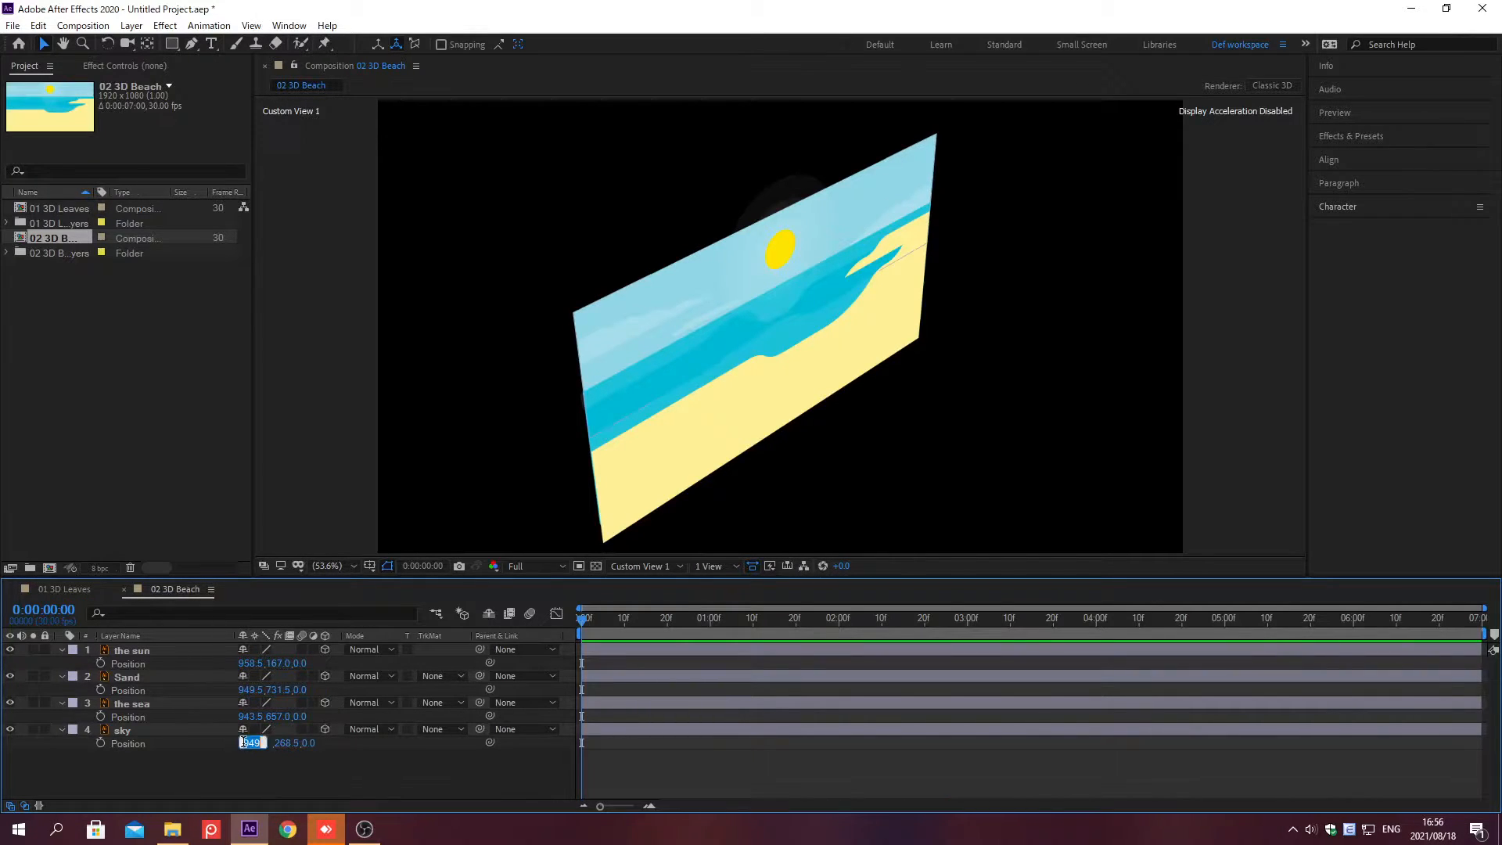
text(953)
key(Tab)
text(388)
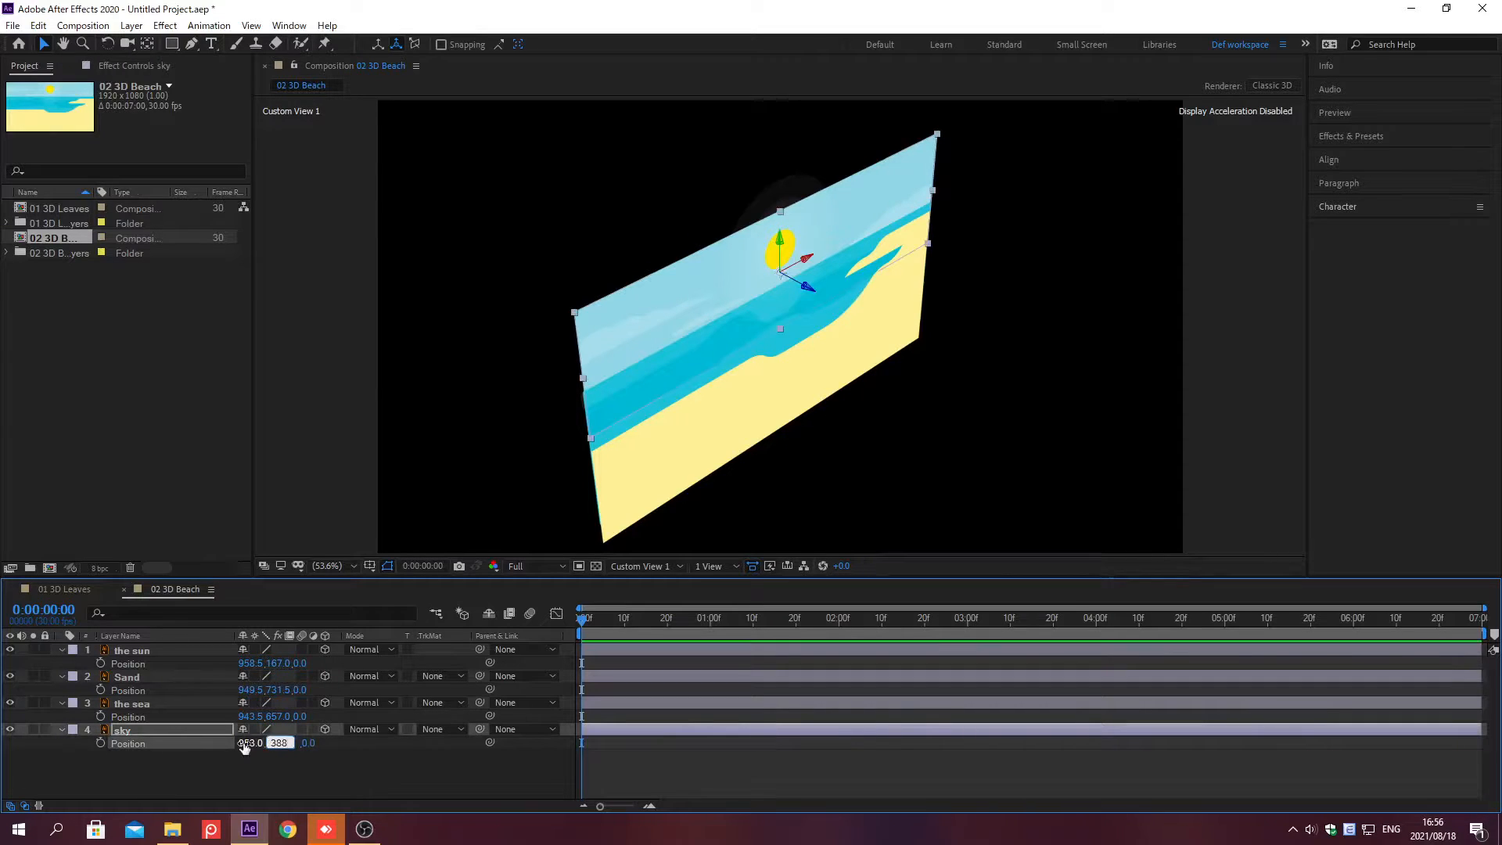
key(Tab)
text(167)
key(Return)
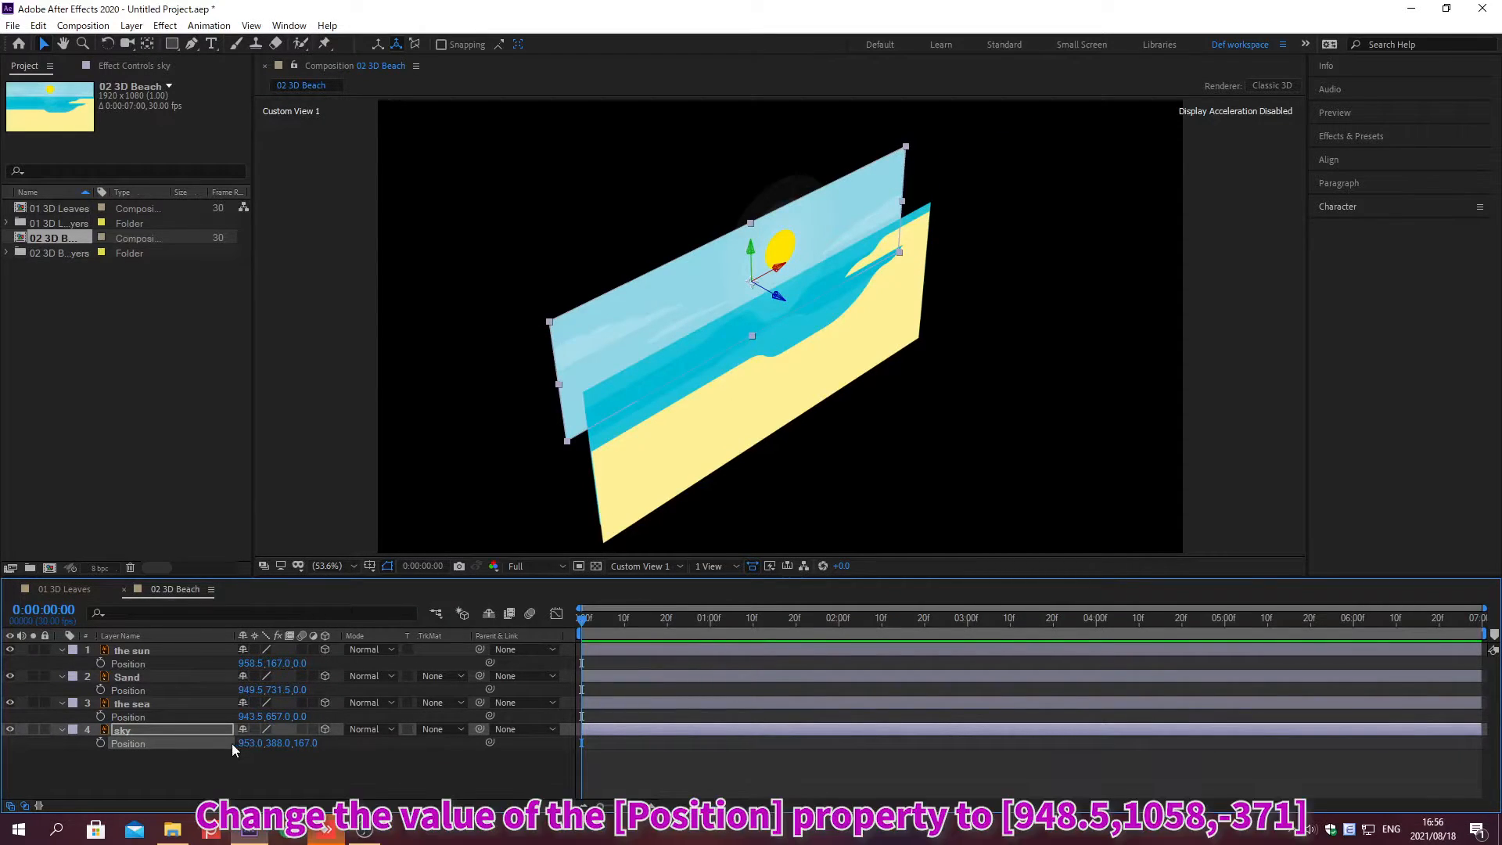
Step: Set the sea layer's Position to 948.5, 1058, -371
click(244, 716)
text(948.5)
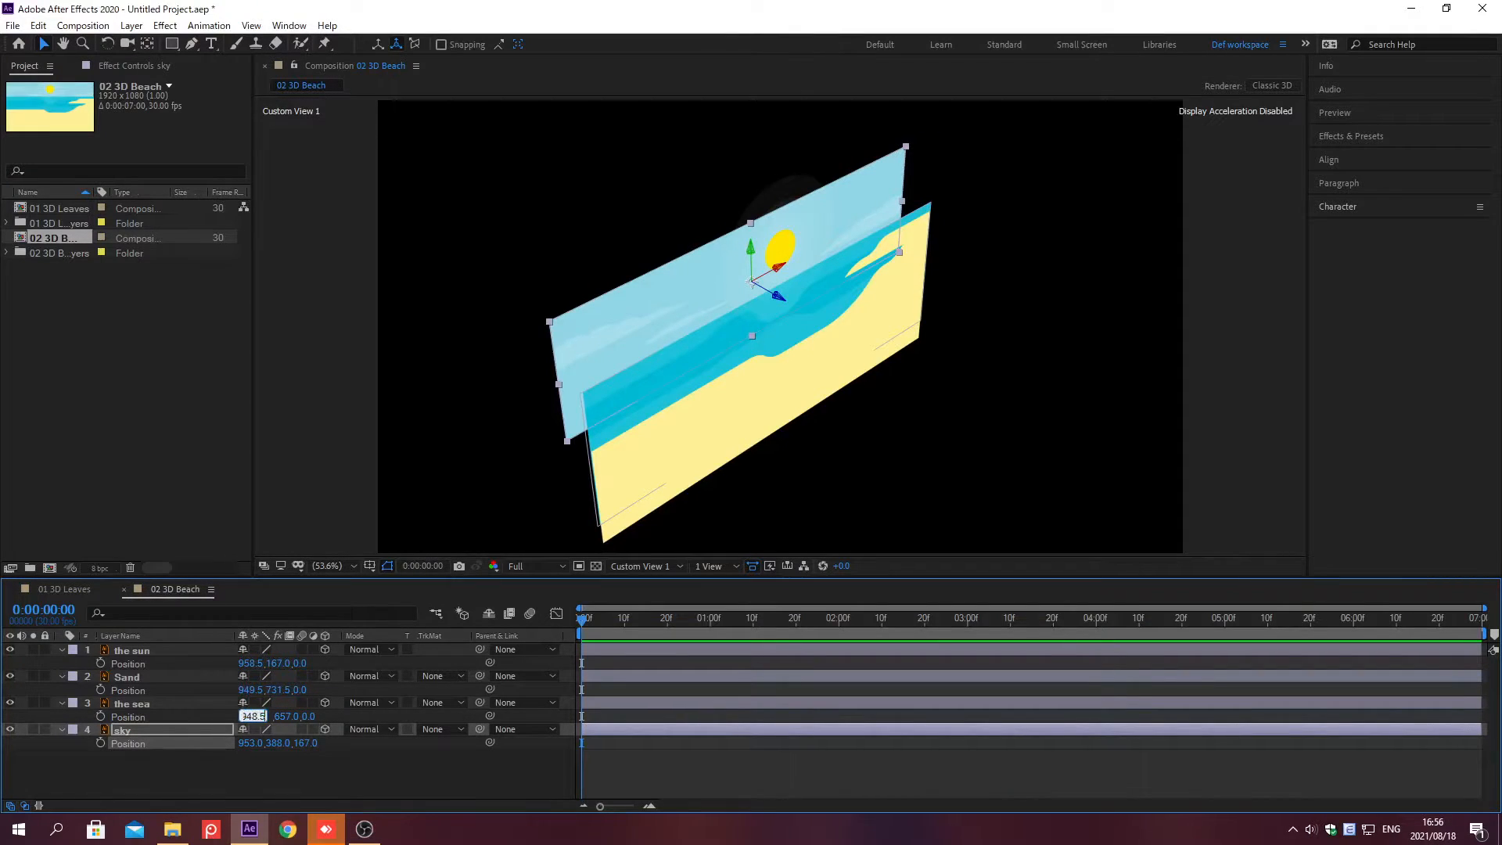
key(Tab)
text(1058)
key(Tab)
text(-371)
key(Return)
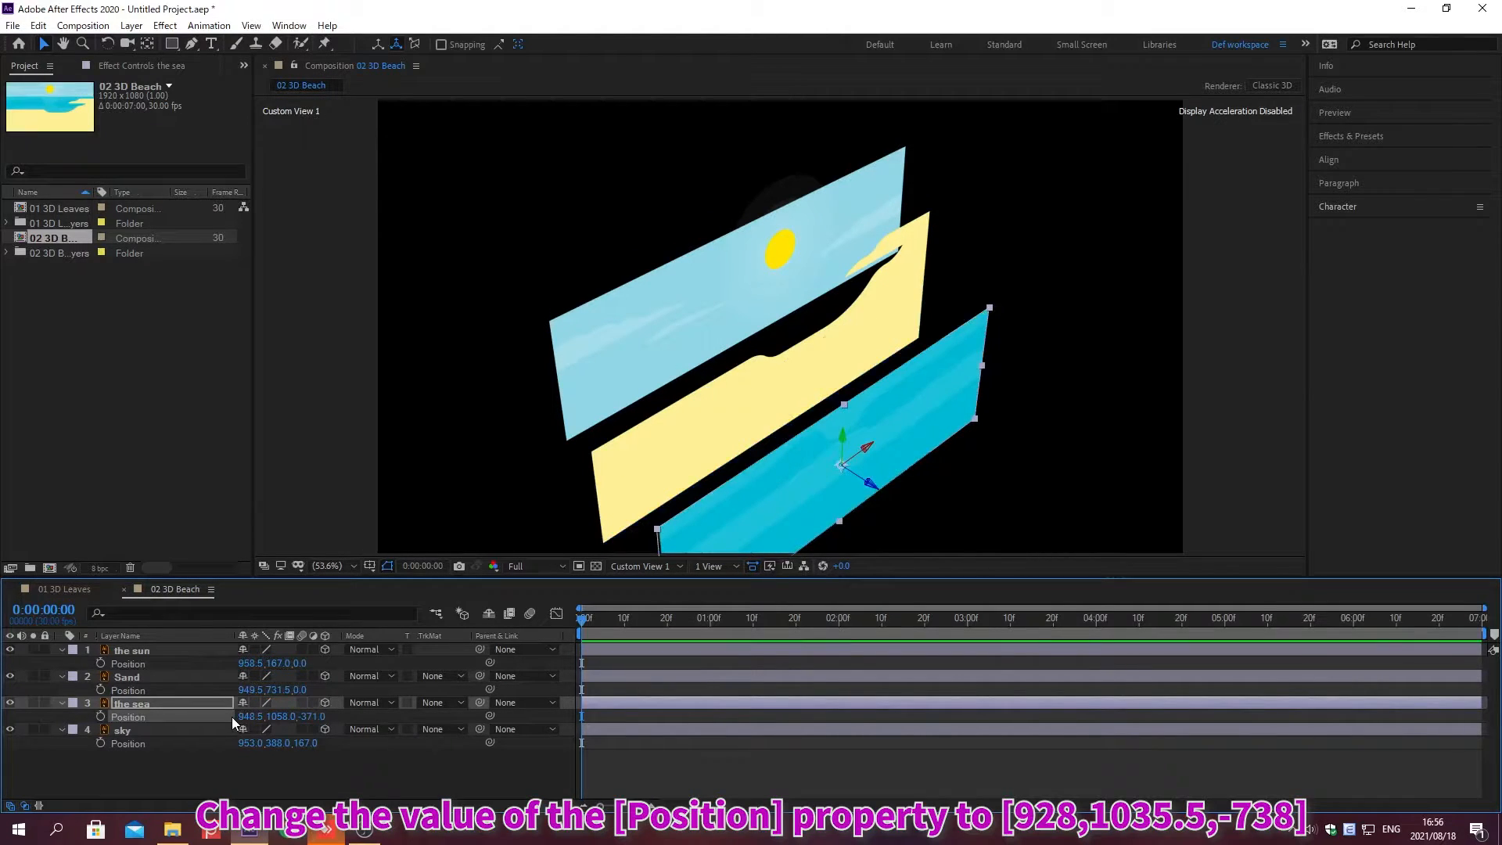
Step: Set the Sand layer's Position to 928, 1035.5, -738
click(252, 689)
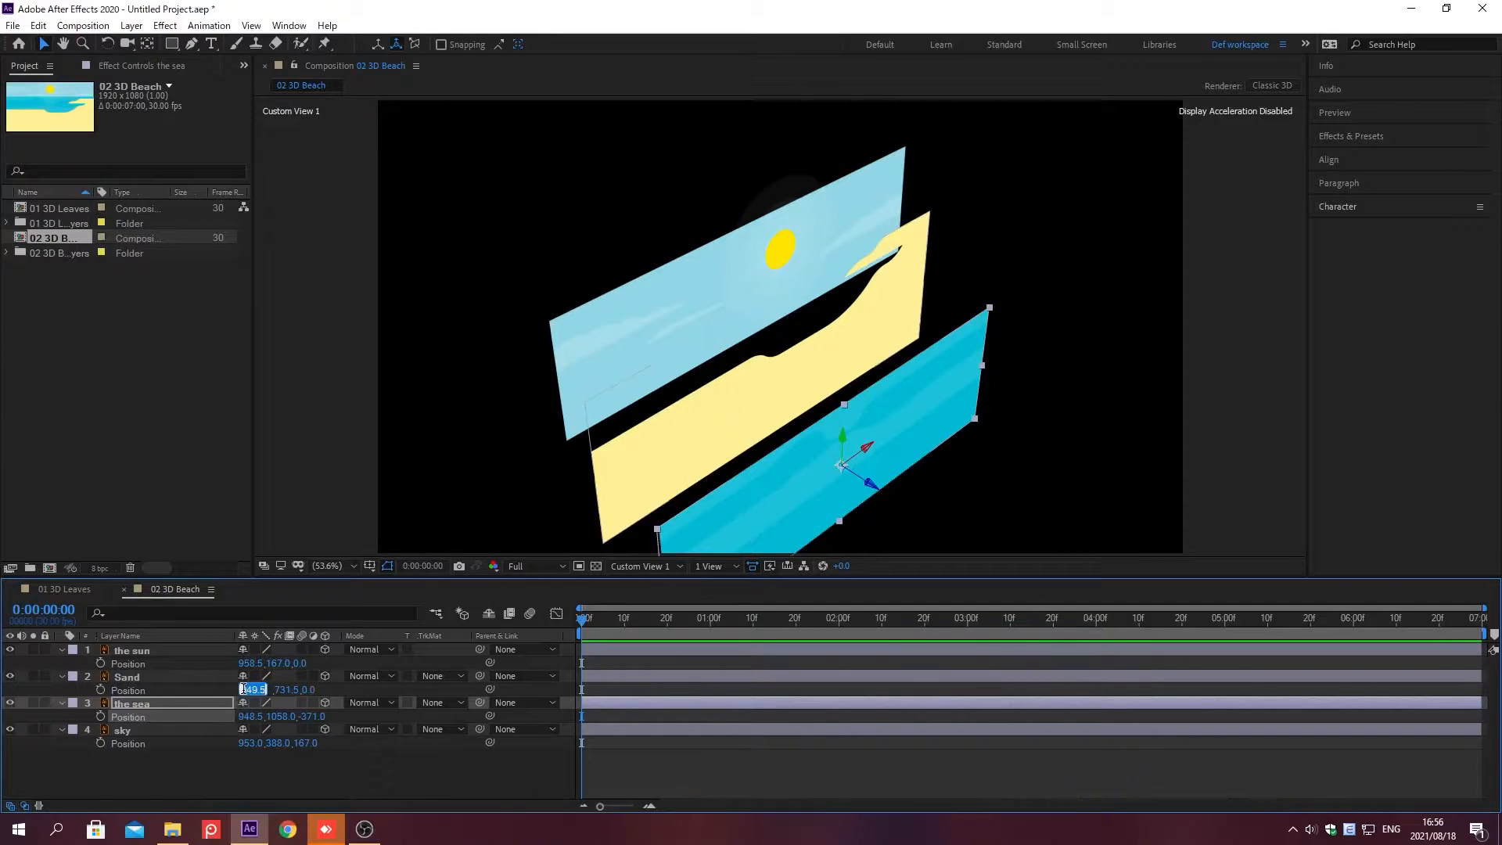
text(928)
key(Tab)
text(1035.5)
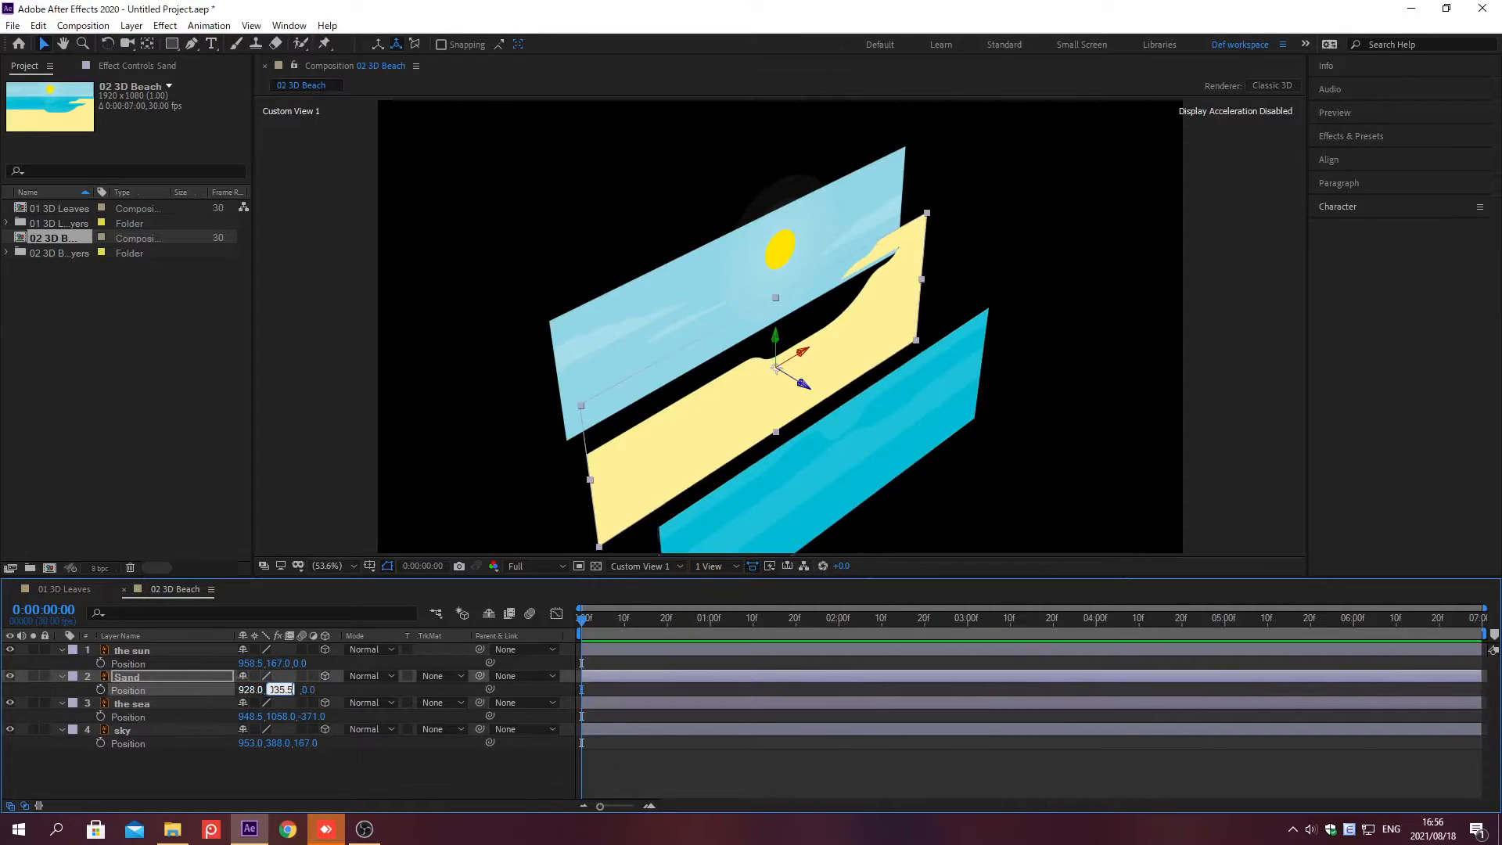
key(Tab)
text(-738)
key(Return)
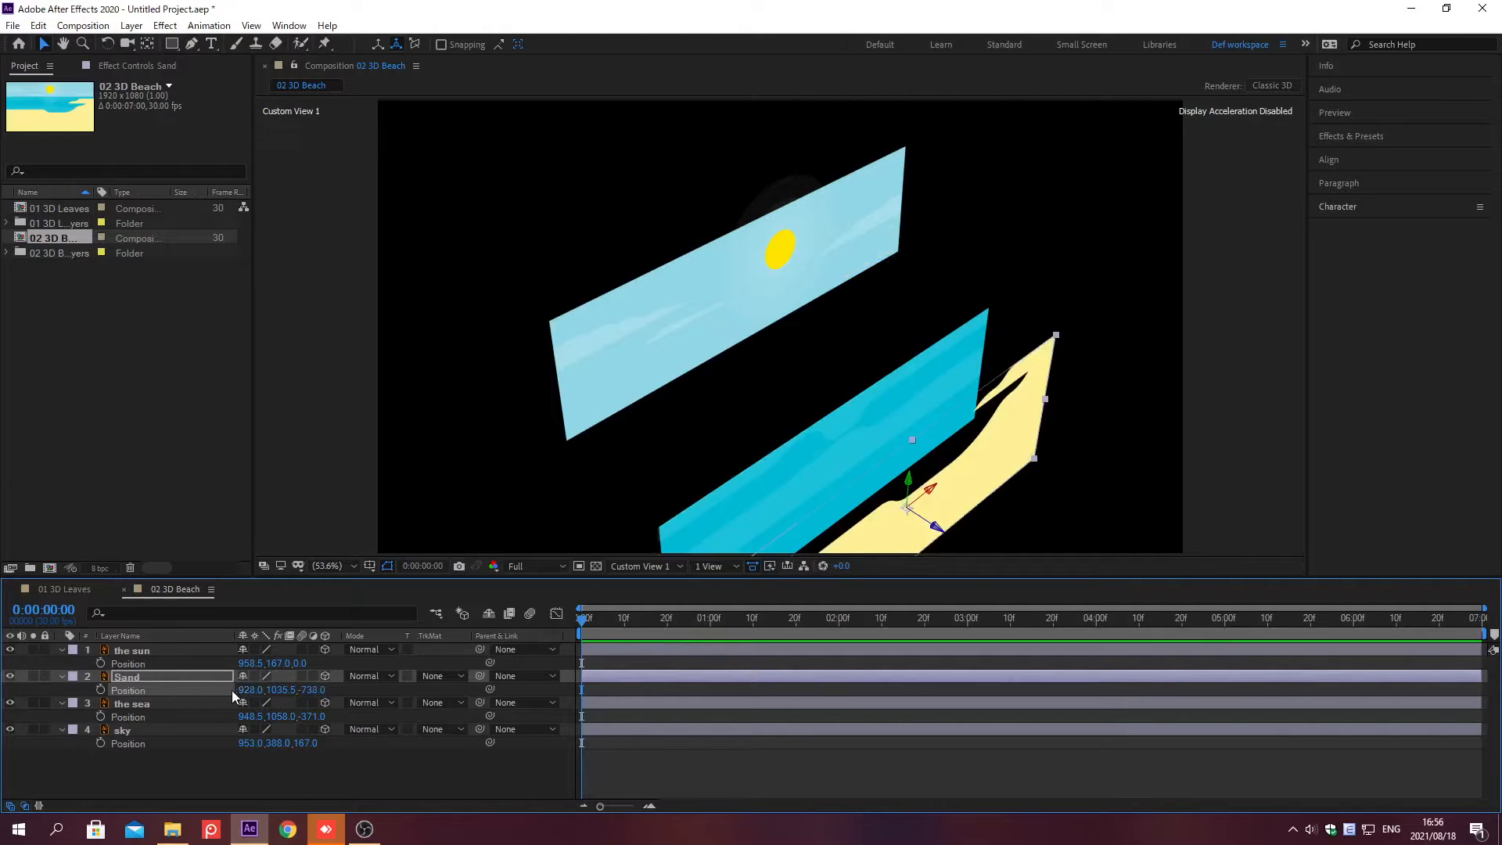
Step: Set the sun layer's Position to 639, 460
click(244, 664)
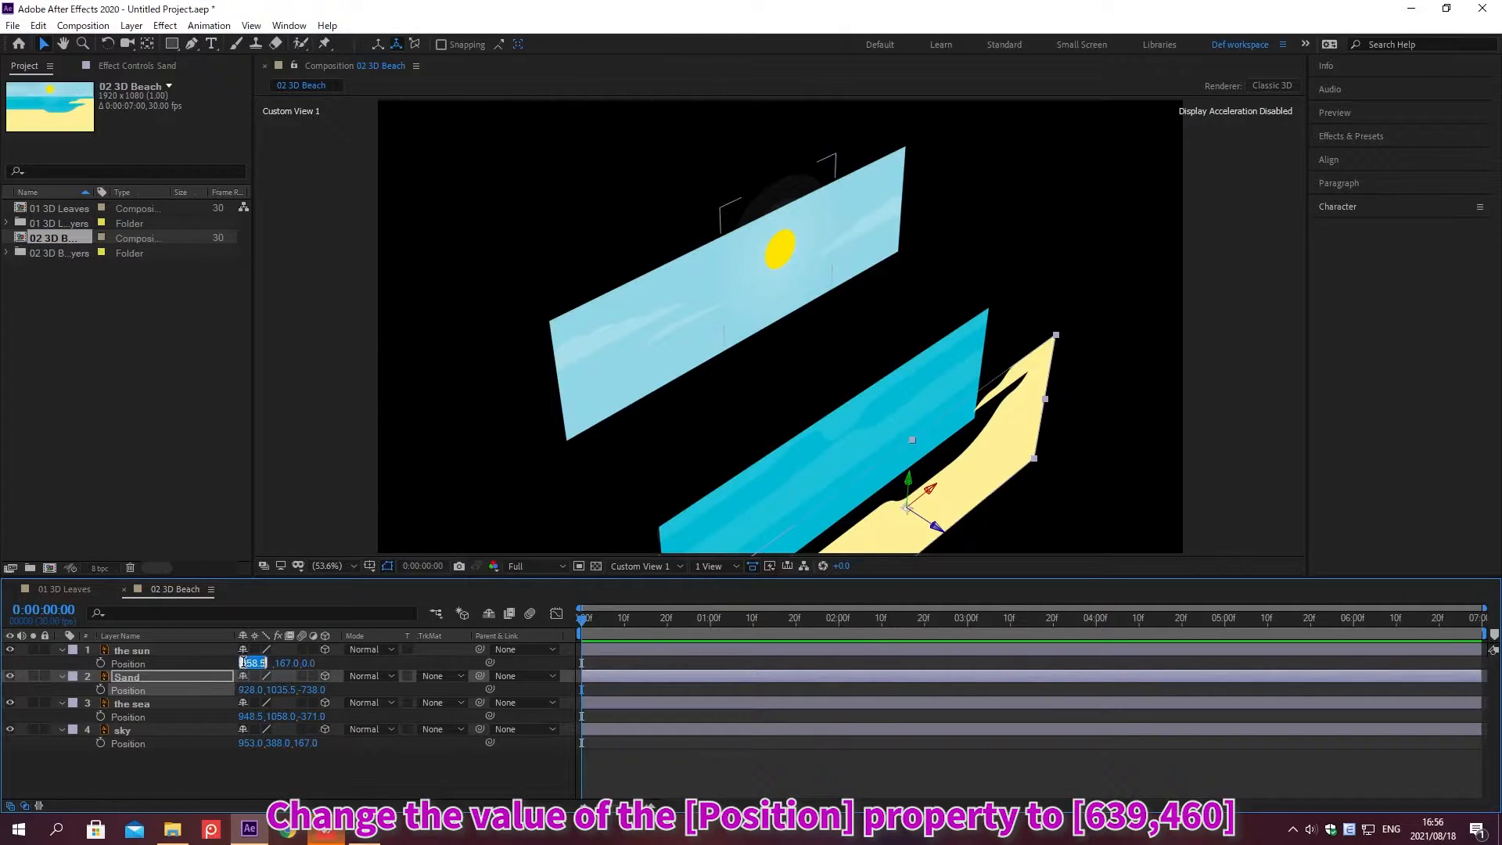
text(639)
key(Tab)
text(460)
key(Return)
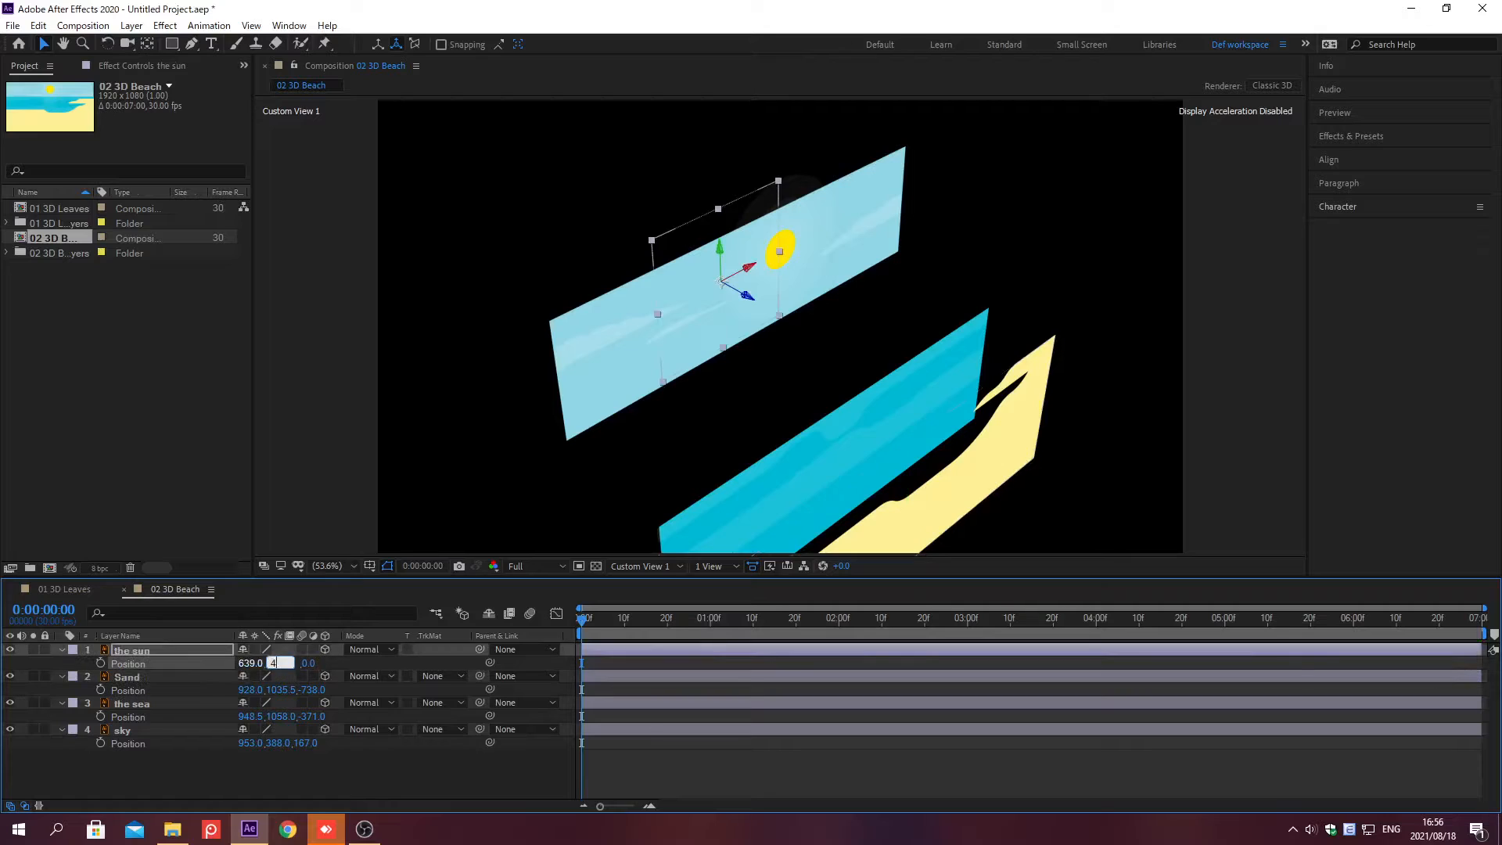
Step: Set the X Rotation of both the Sand and the sea layers to -92°
click(232, 663)
click(194, 676)
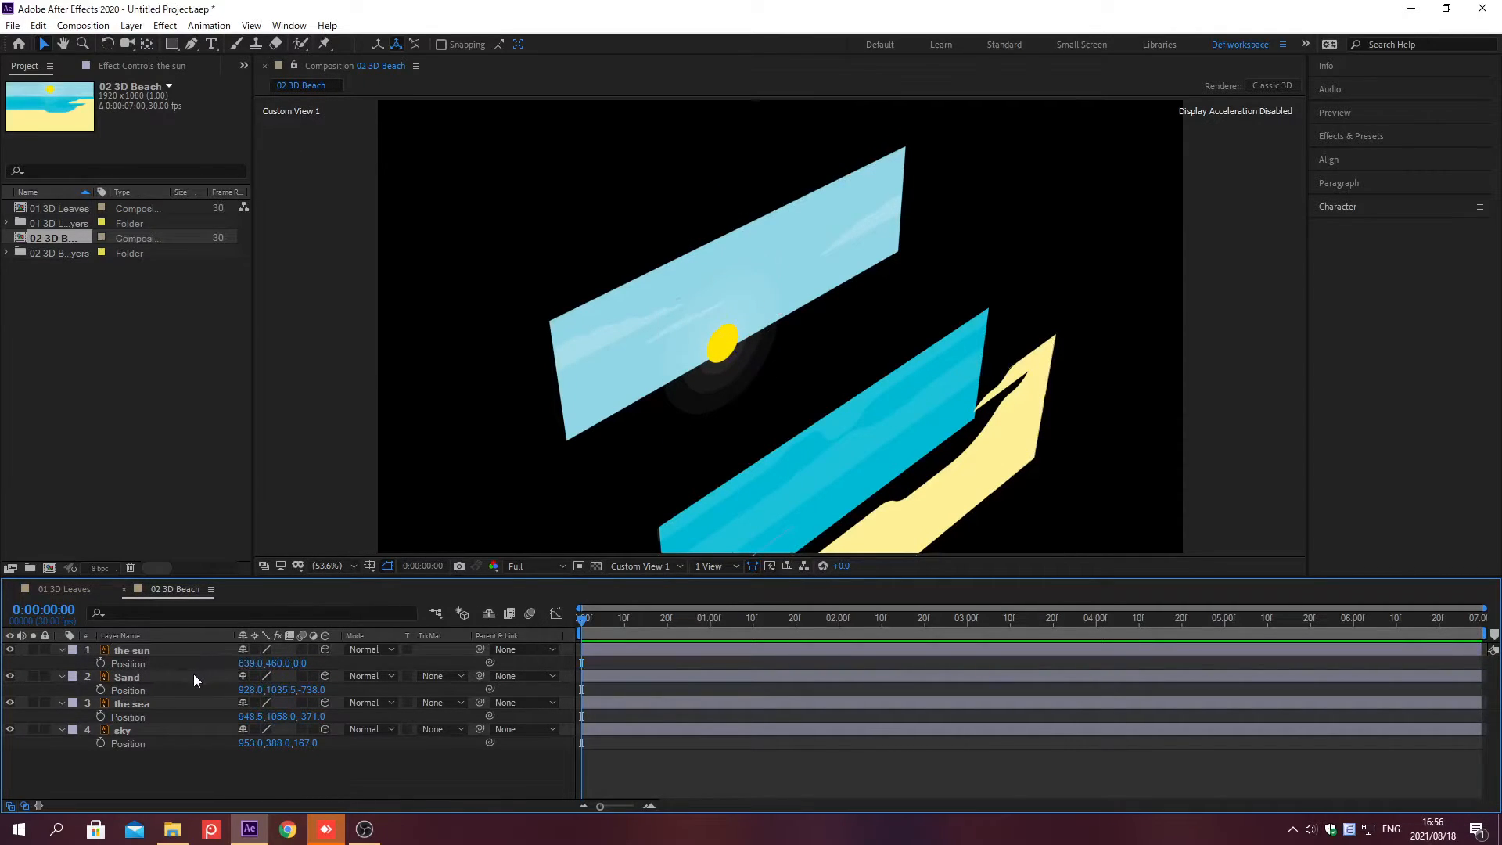
shift+click(194, 702)
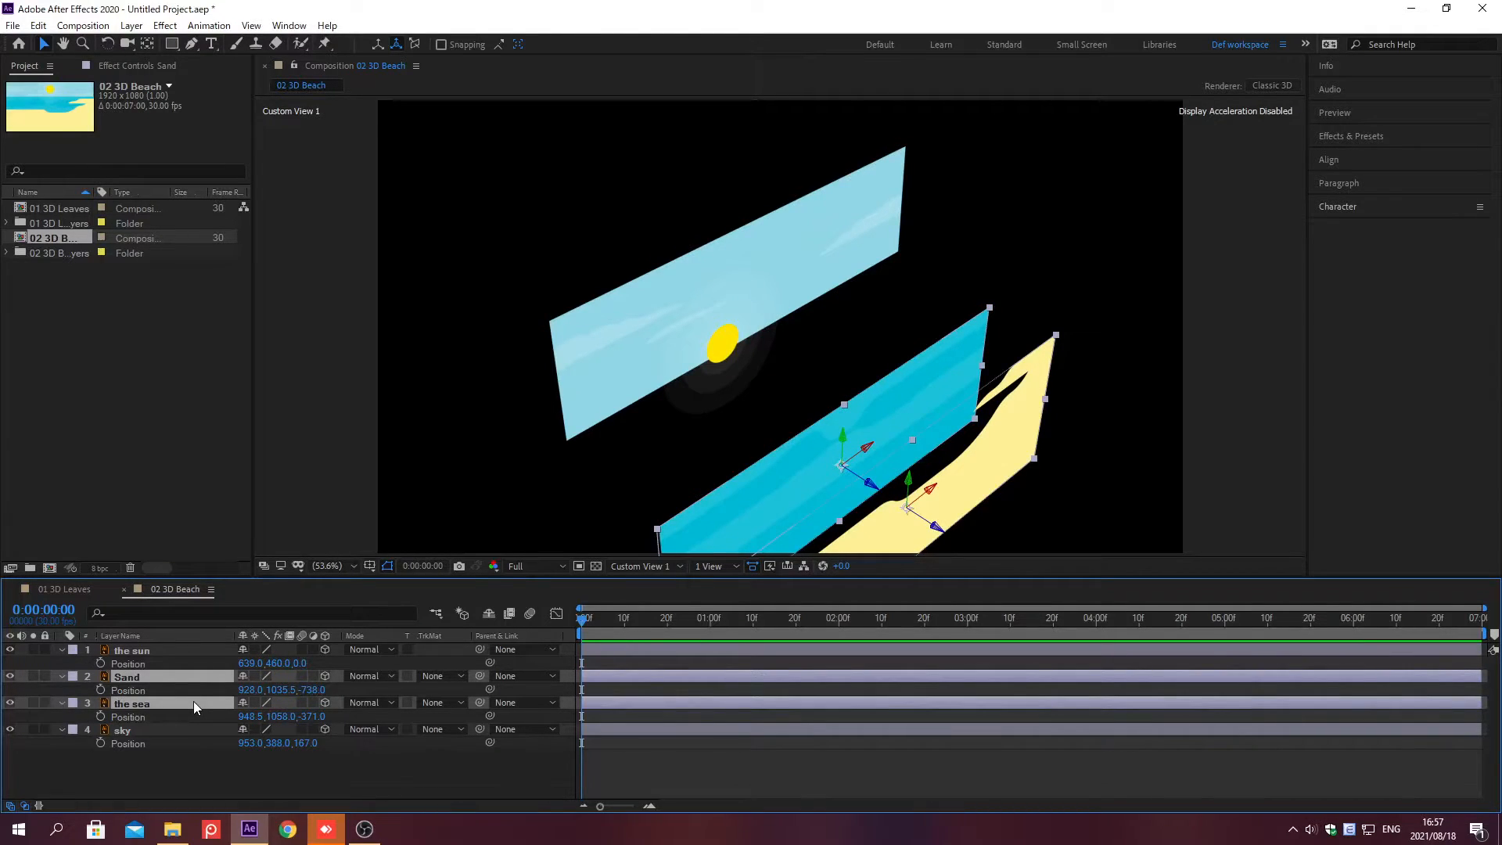
key(r)
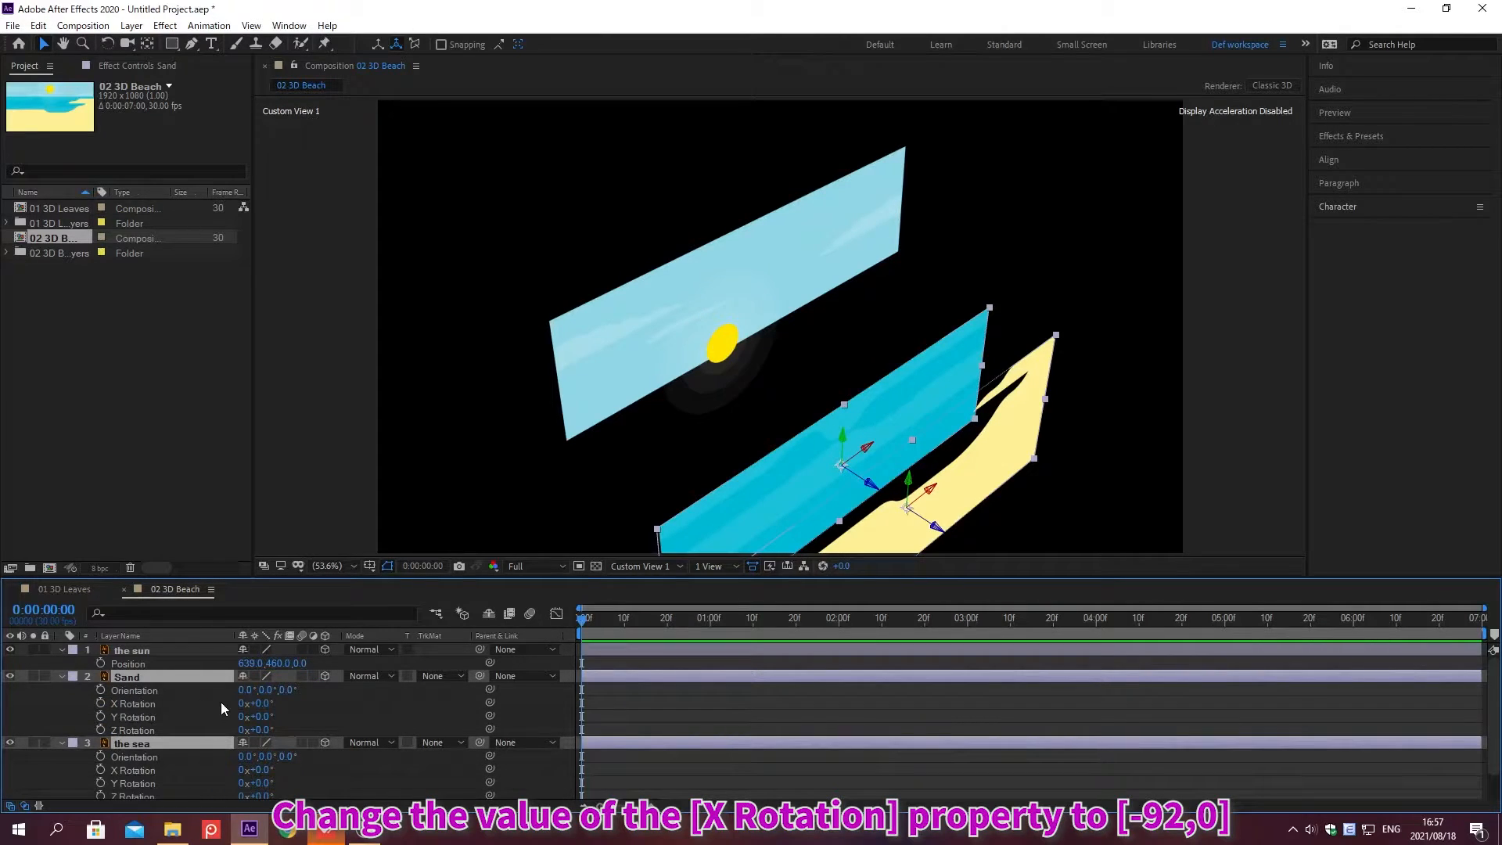
click(259, 704)
text(-92)
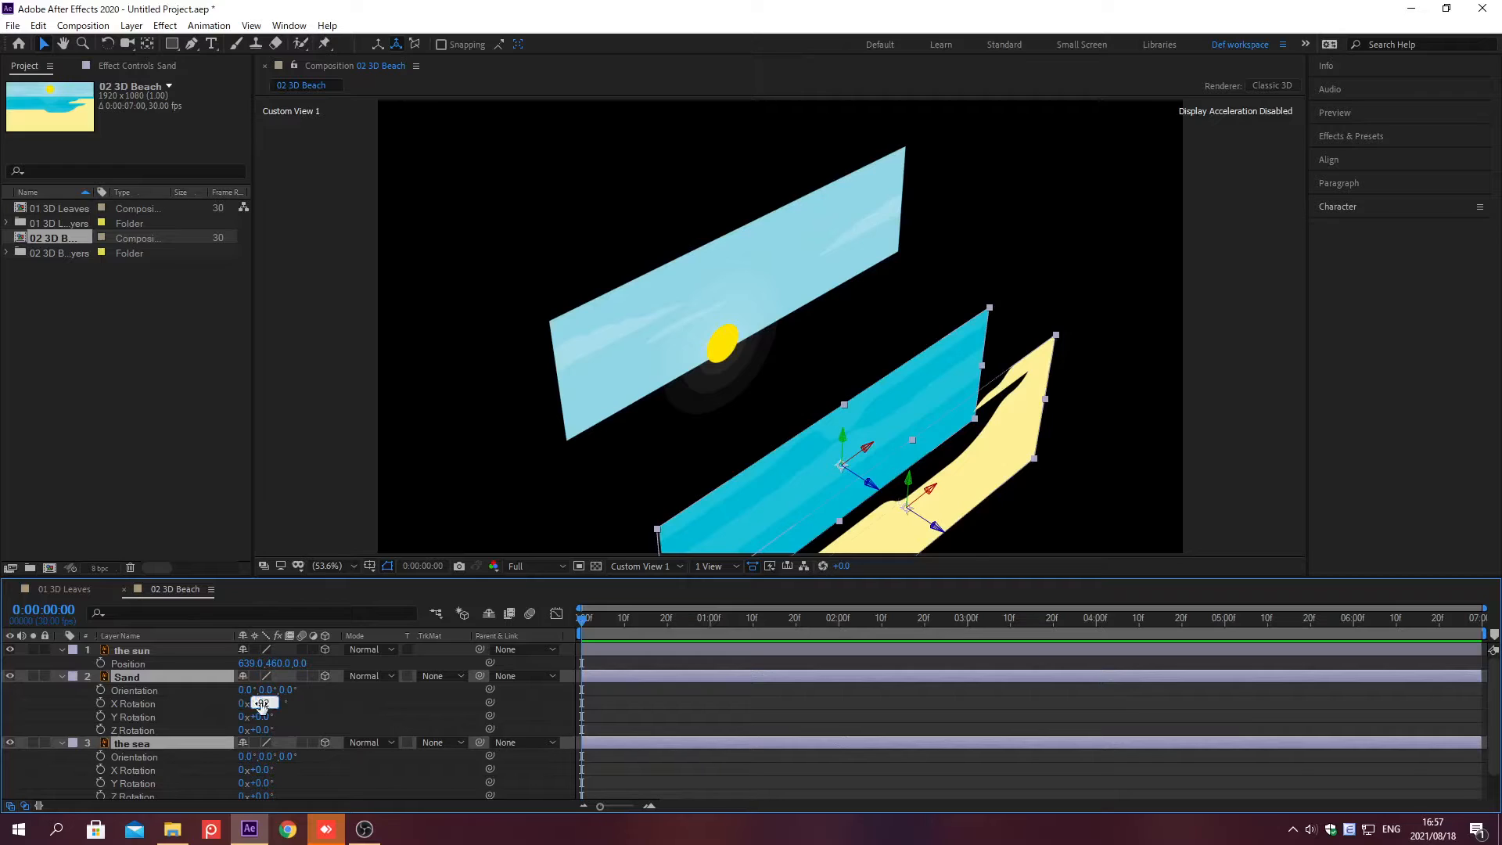
key(Return)
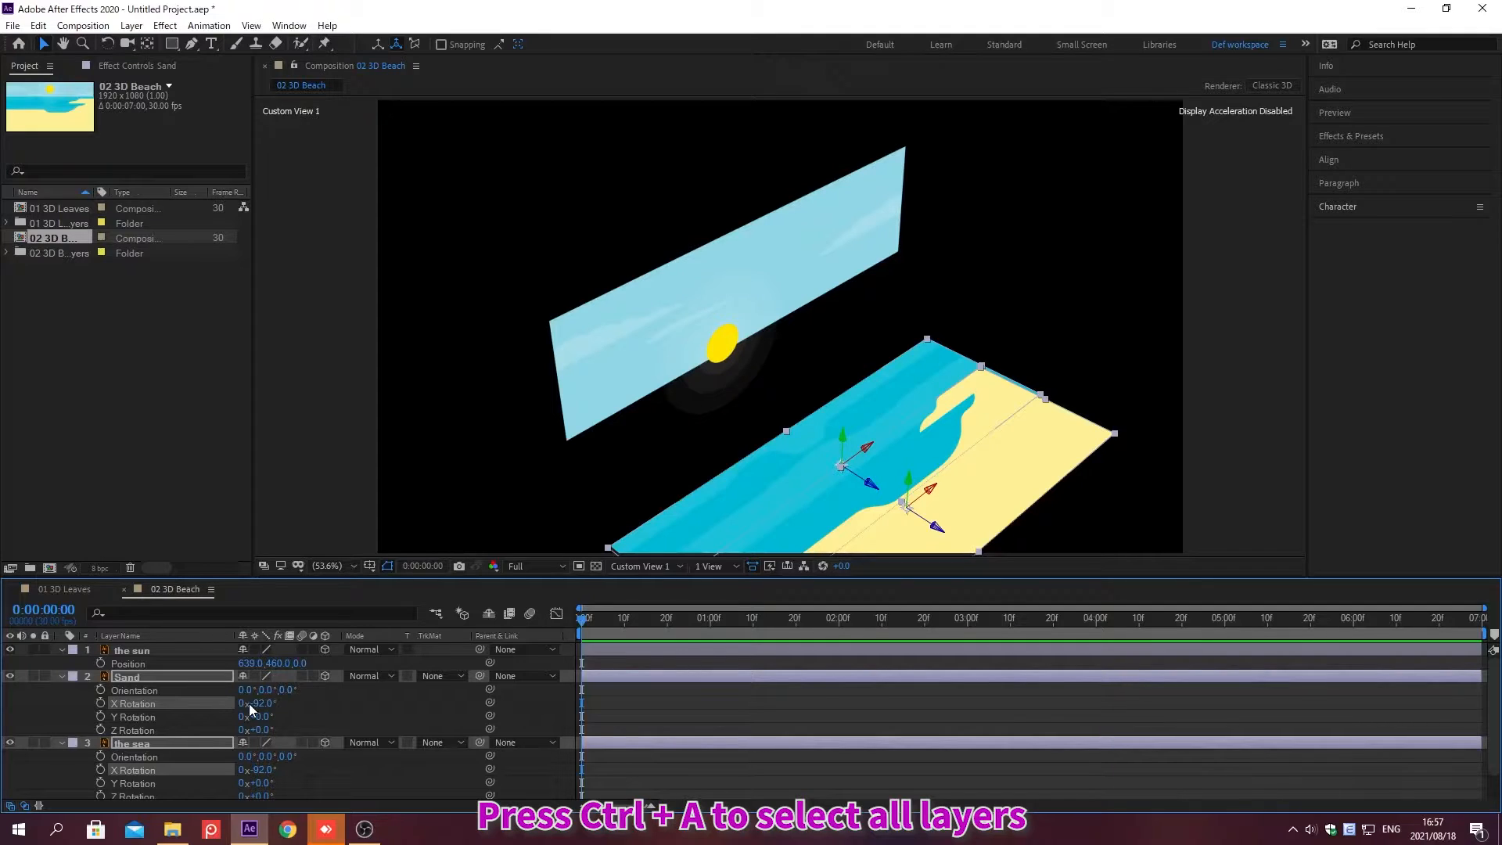
Step: Show the Scale of all layers and set the sky layer's Scale to 160, 395 with proportions unconstrained
key(ctrl+a)
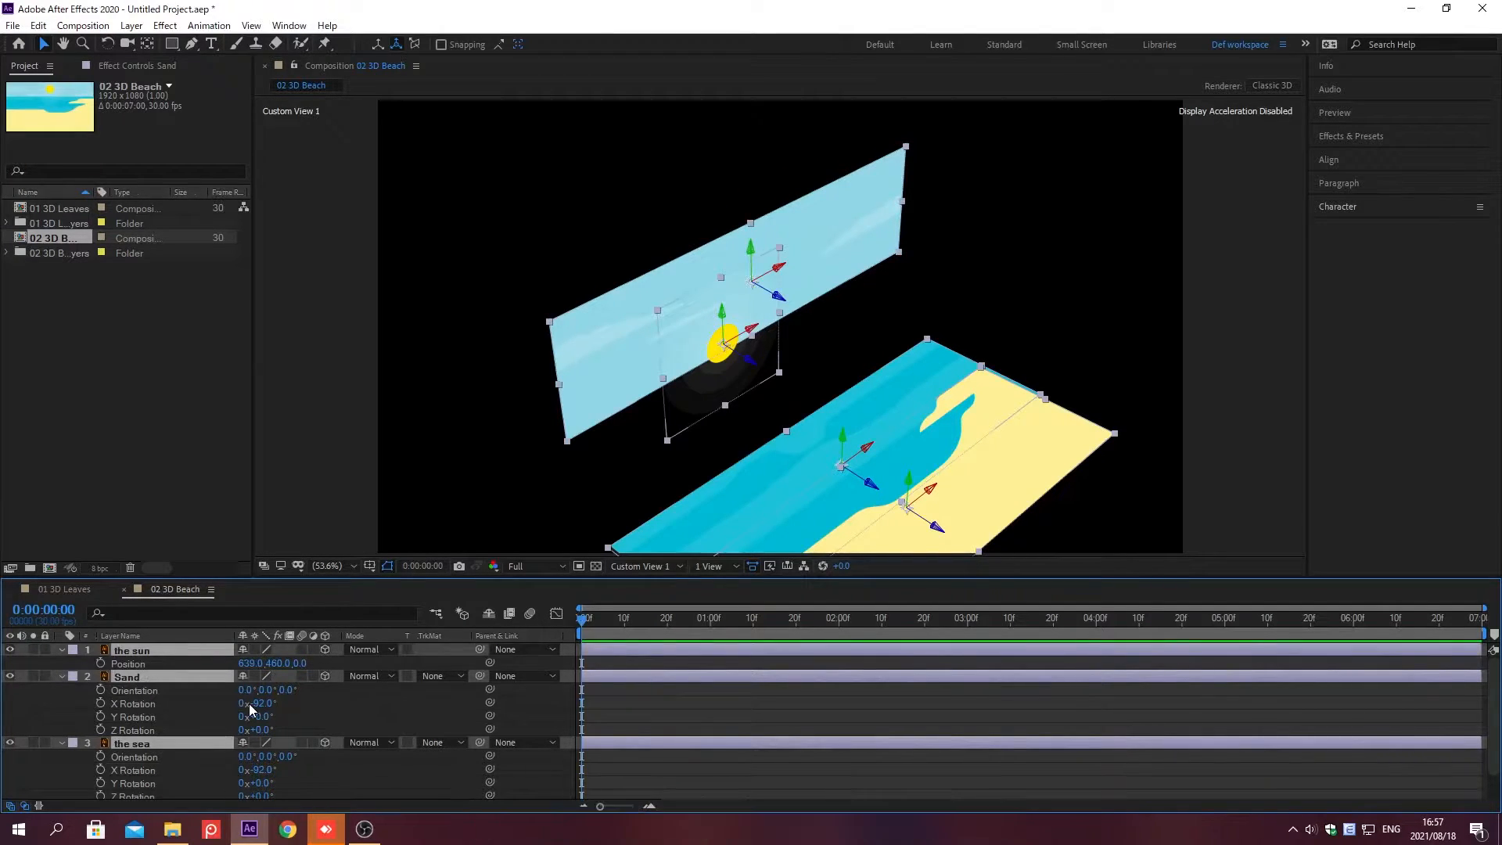
key(s)
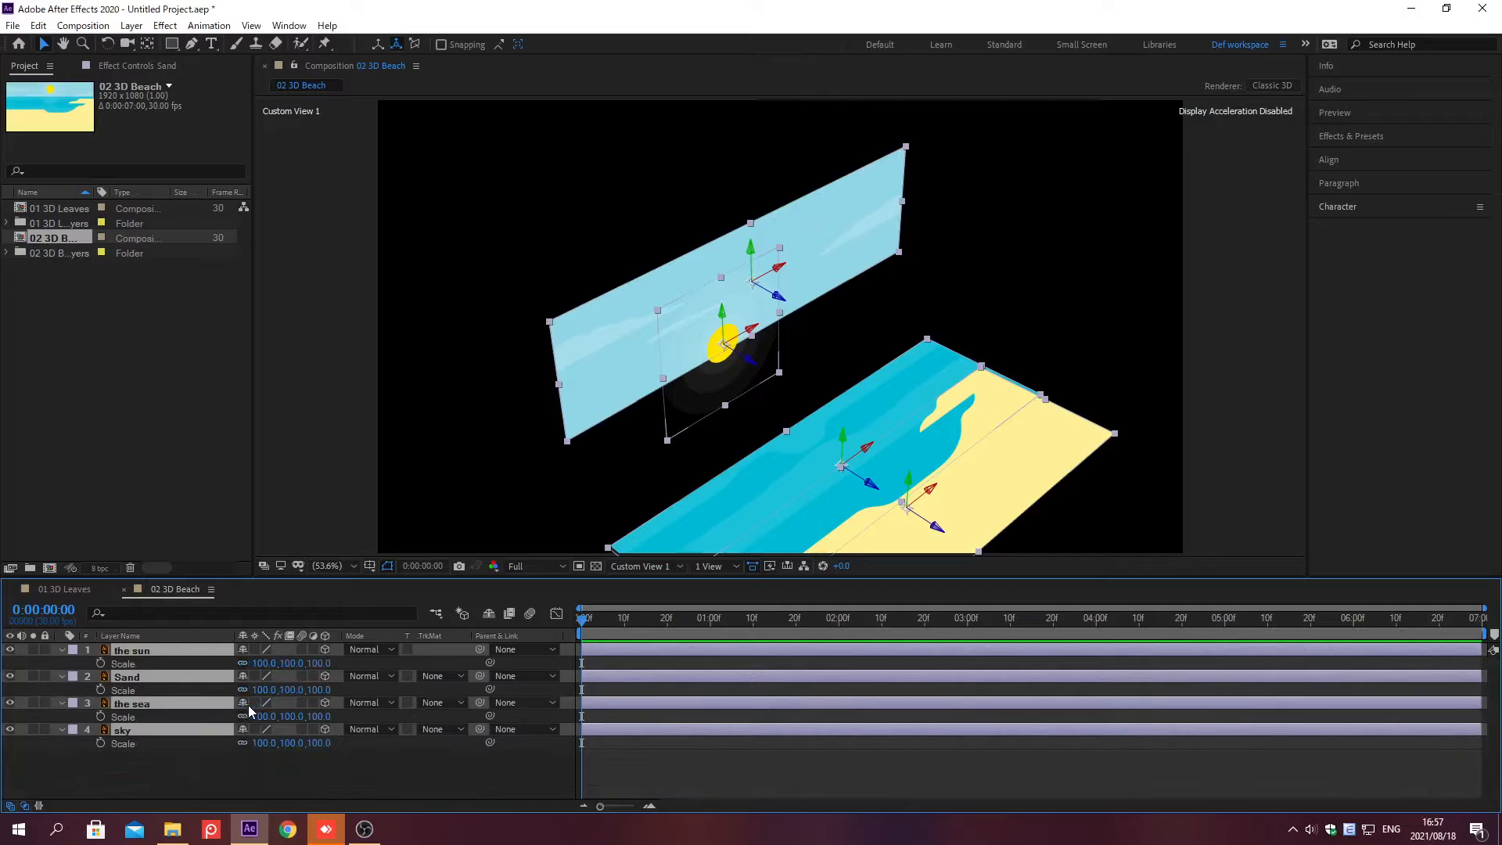
click(195, 770)
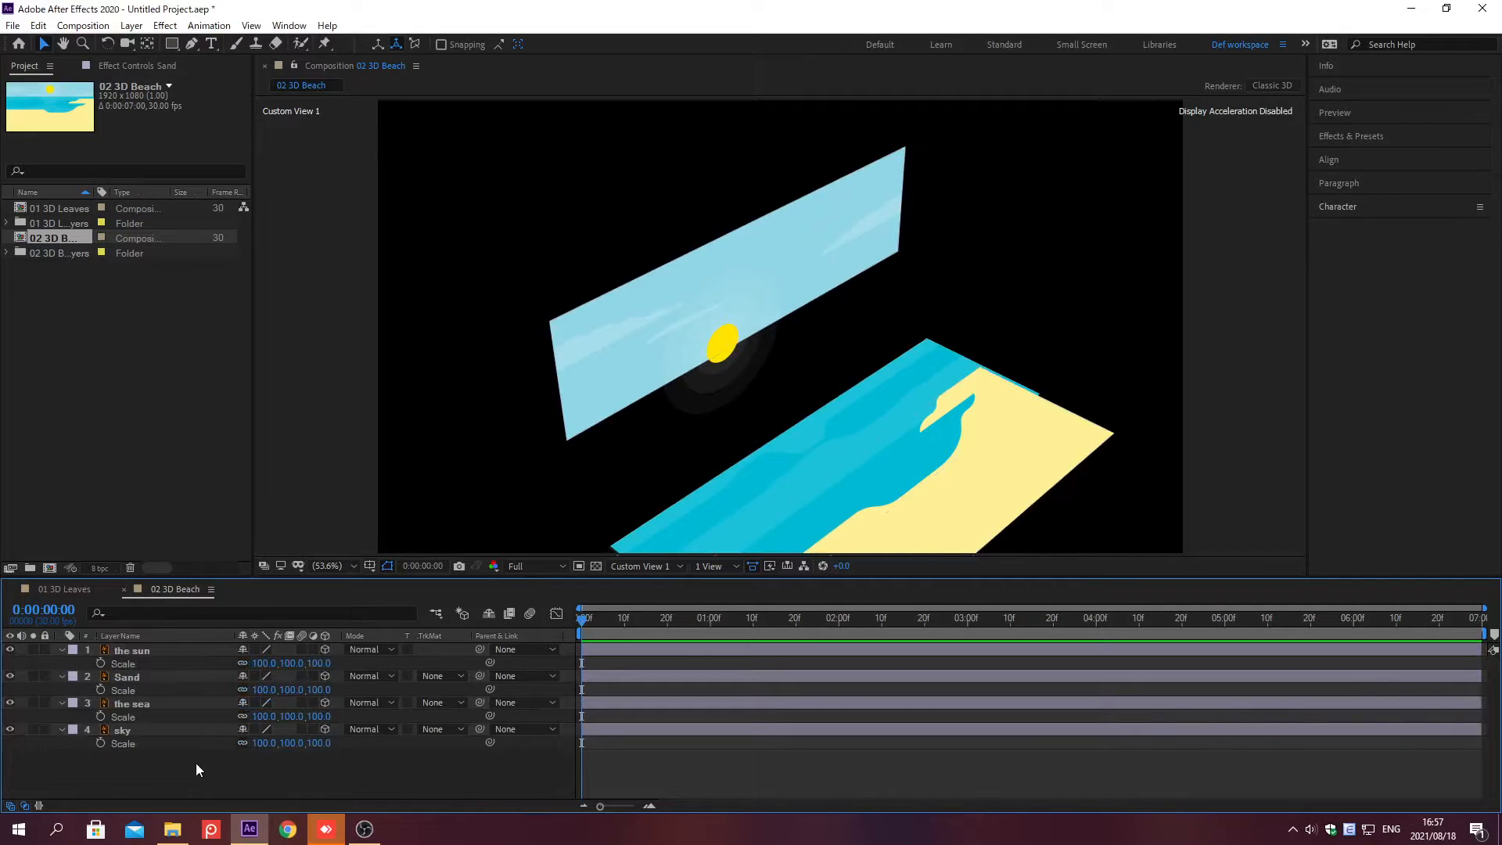
click(239, 743)
click(258, 742)
text(160)
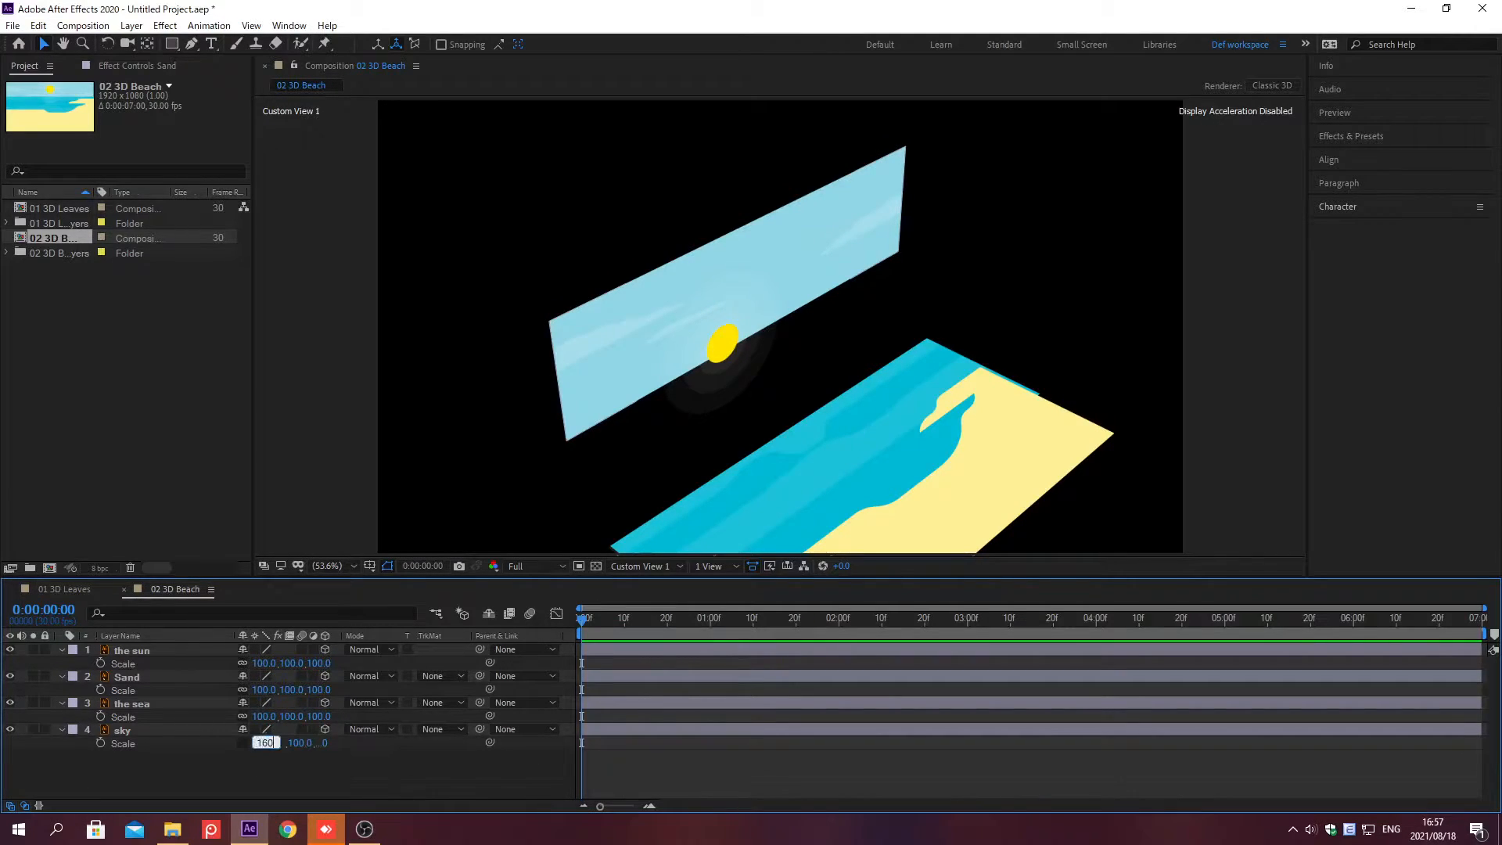
key(Tab)
text(395)
key(Return)
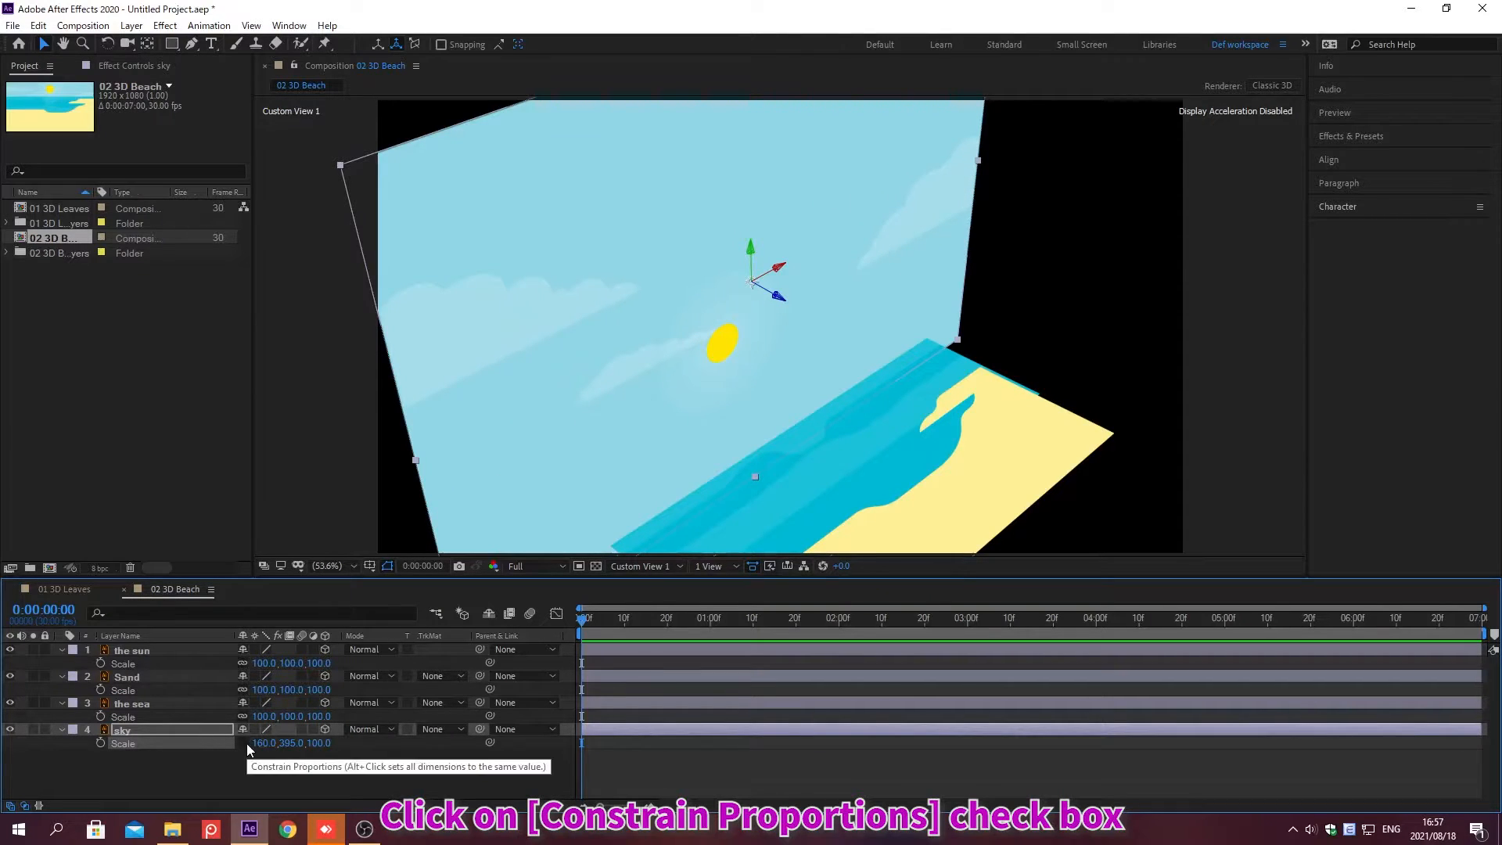
Step: Unconstrain the sea layer's Scale proportions and set its Scale to 170, 190
click(239, 717)
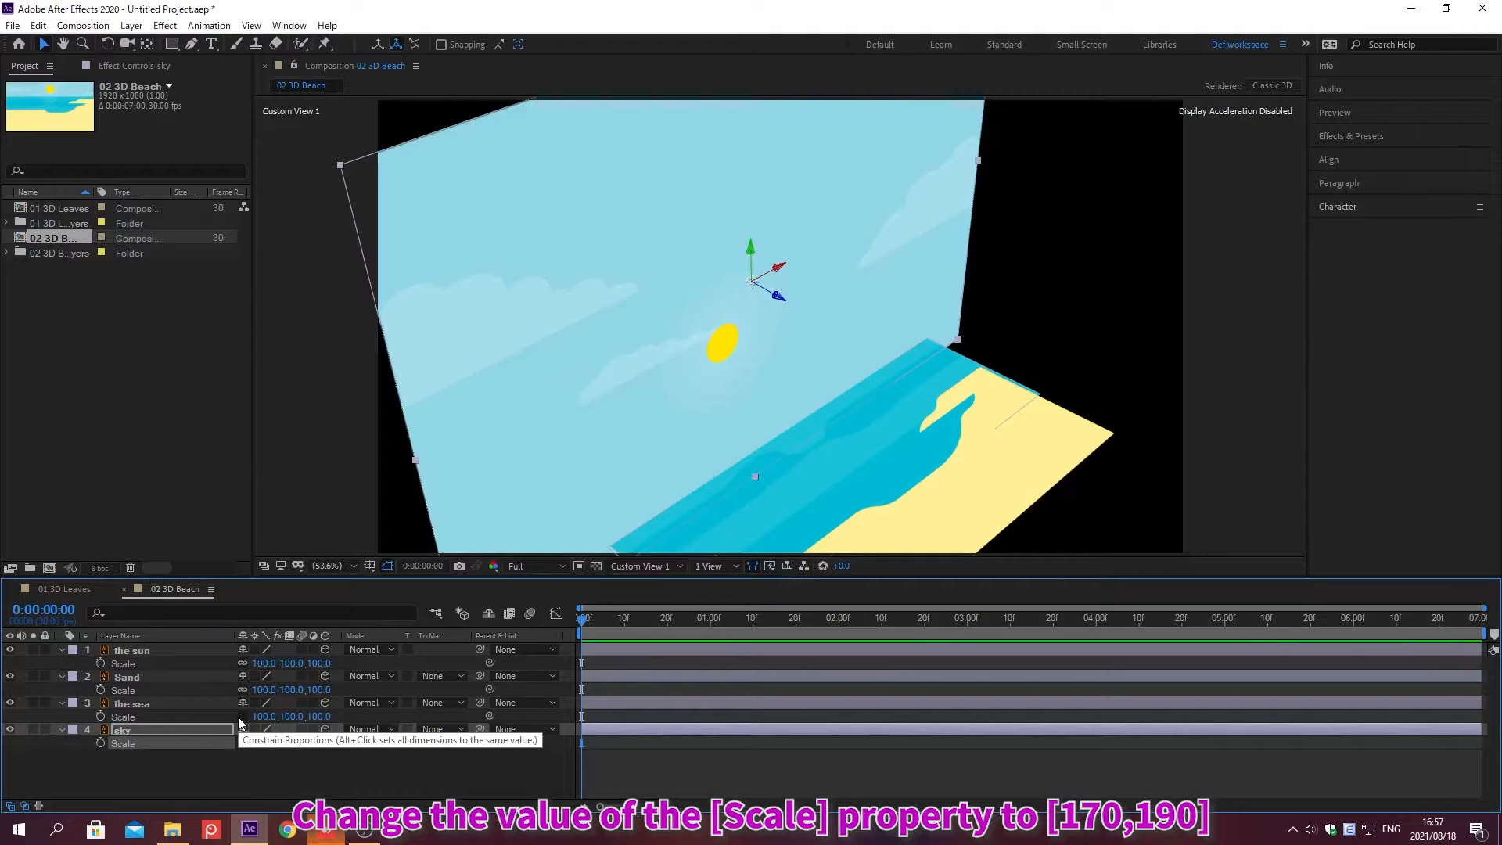
click(263, 716)
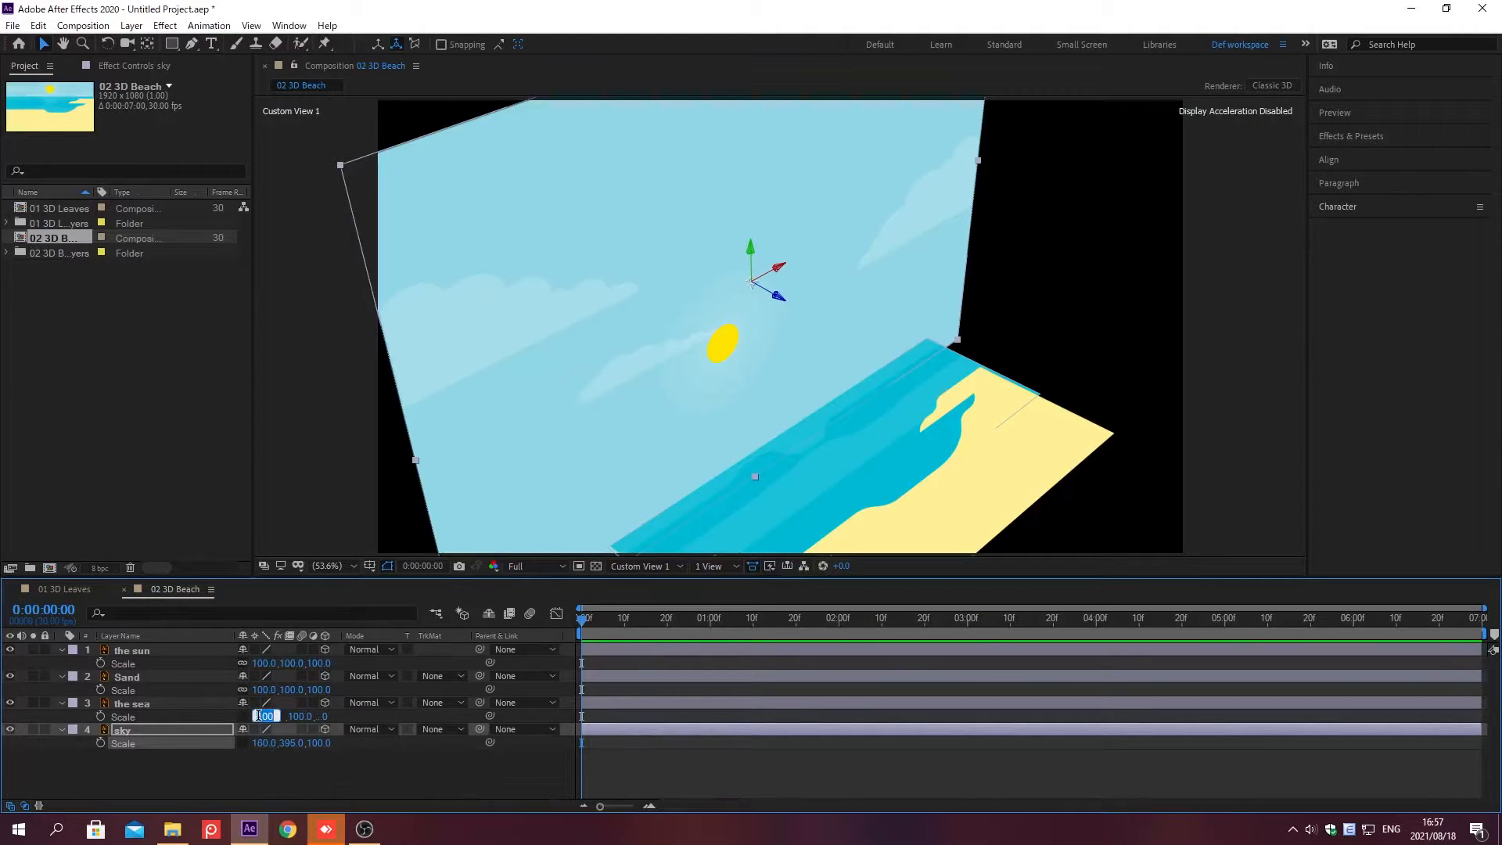
text(170)
key(Tab)
text(190)
key(Return)
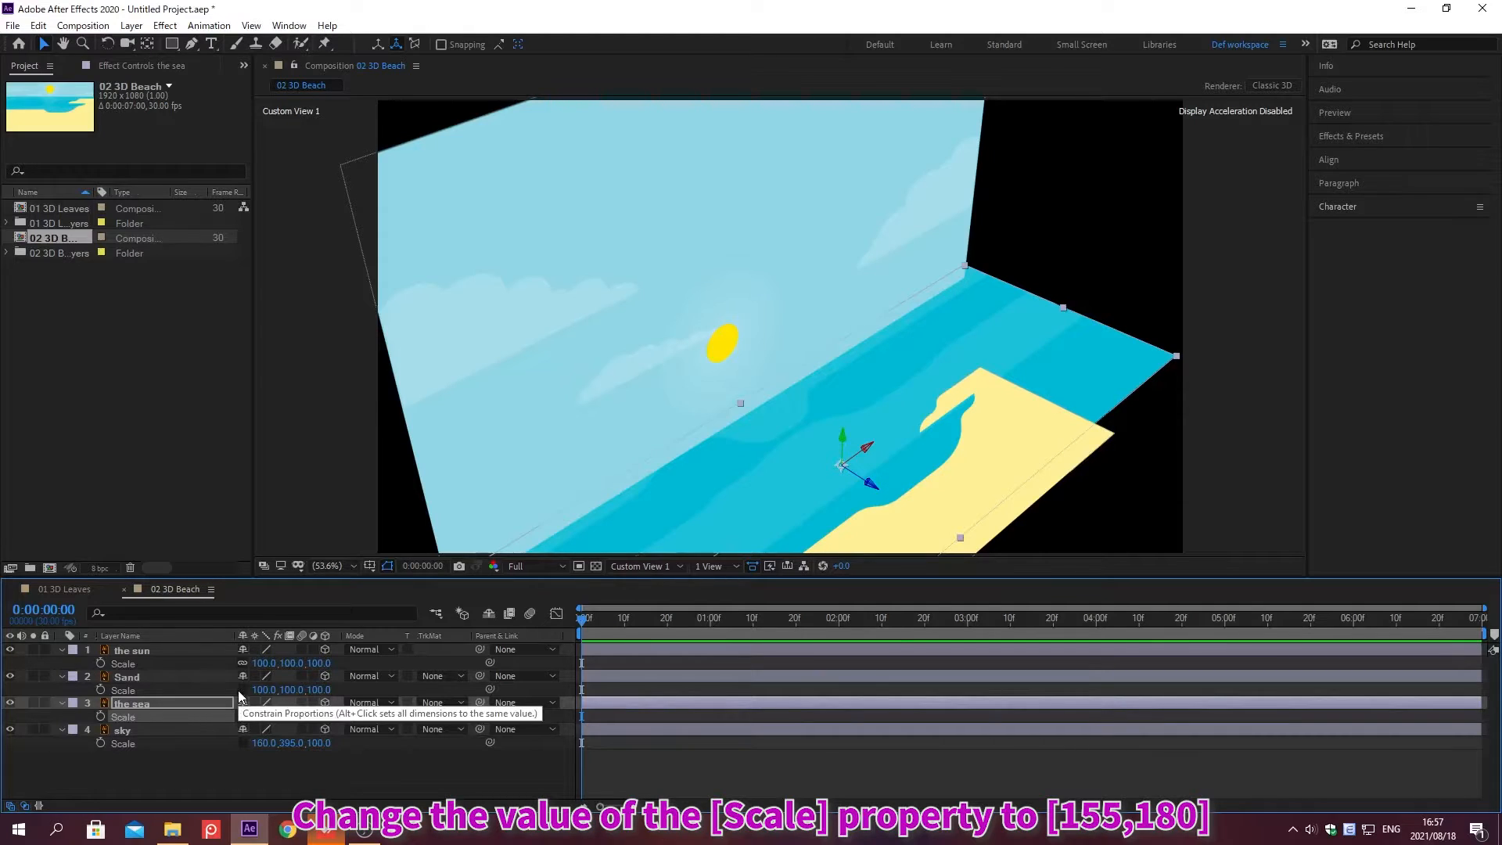
Step: Set the Sand layer's Scale to 155, 180
click(263, 689)
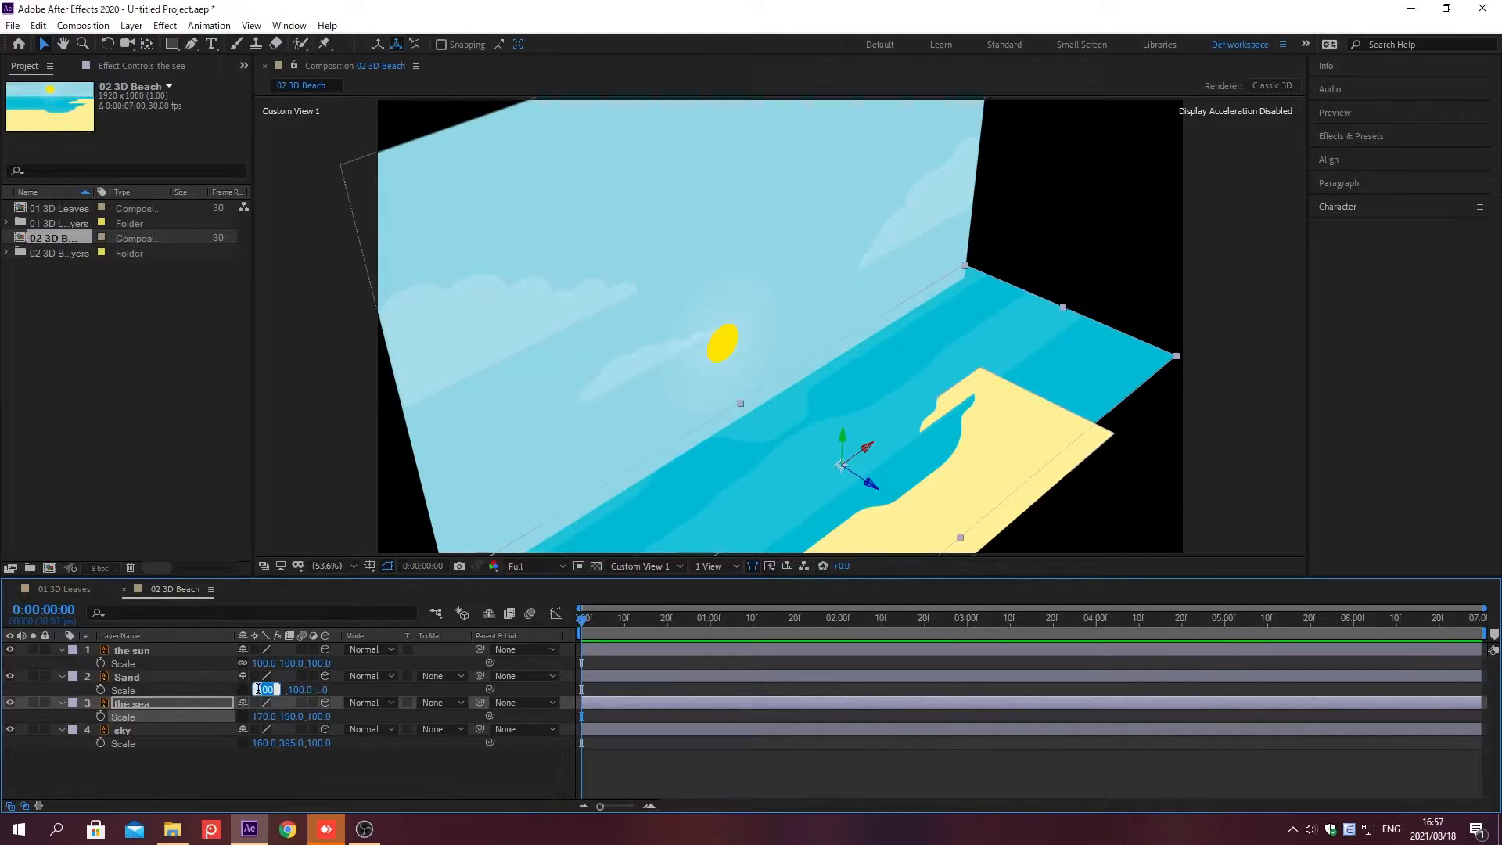
text(155)
key(Tab)
text(180)
key(Return)
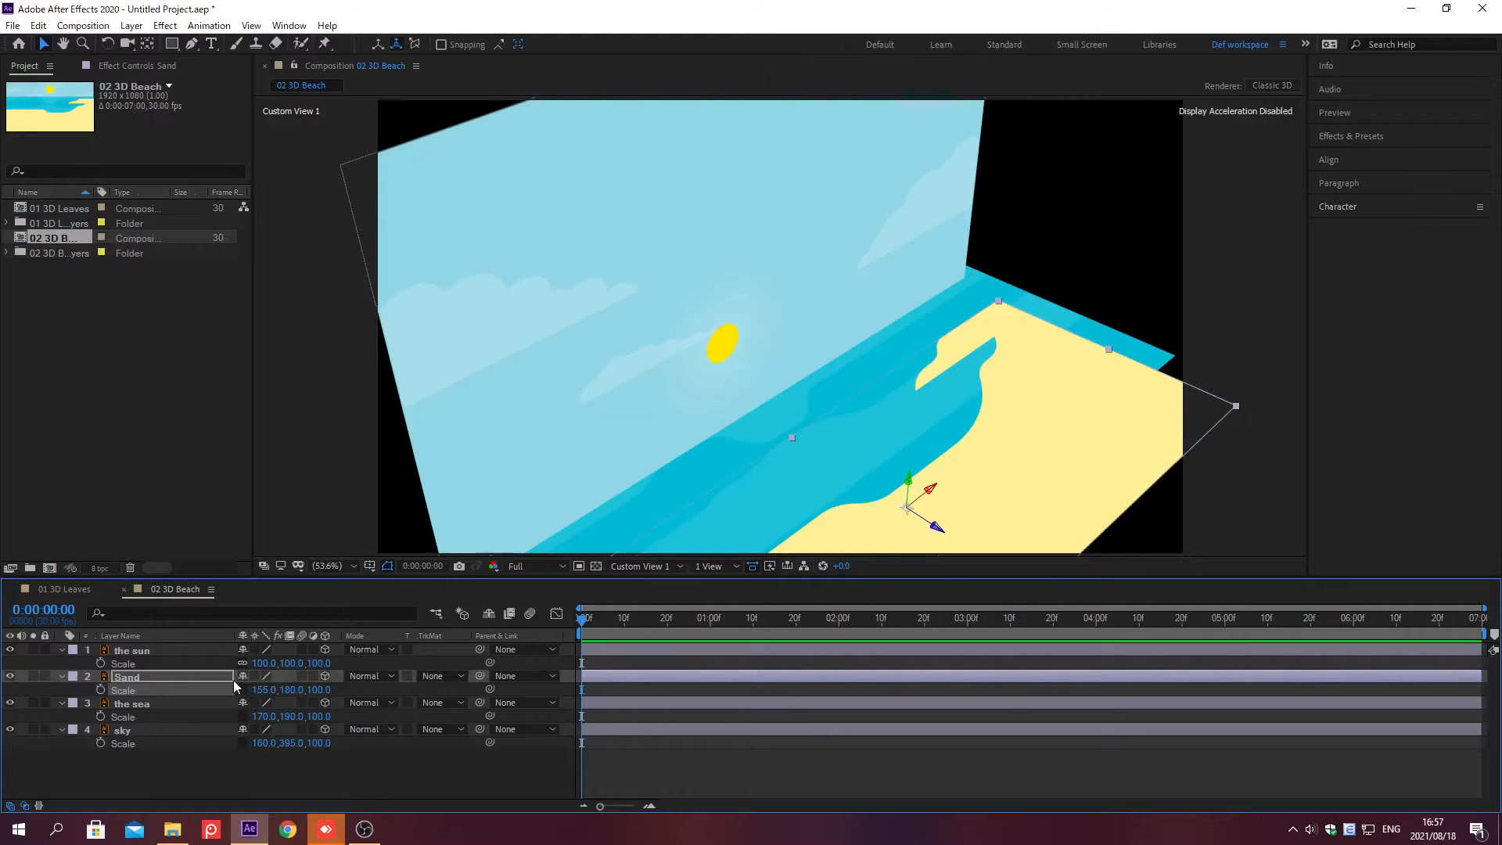
Step: Add a Position keyframe to the sun layer at 0;00;01;10
click(194, 653)
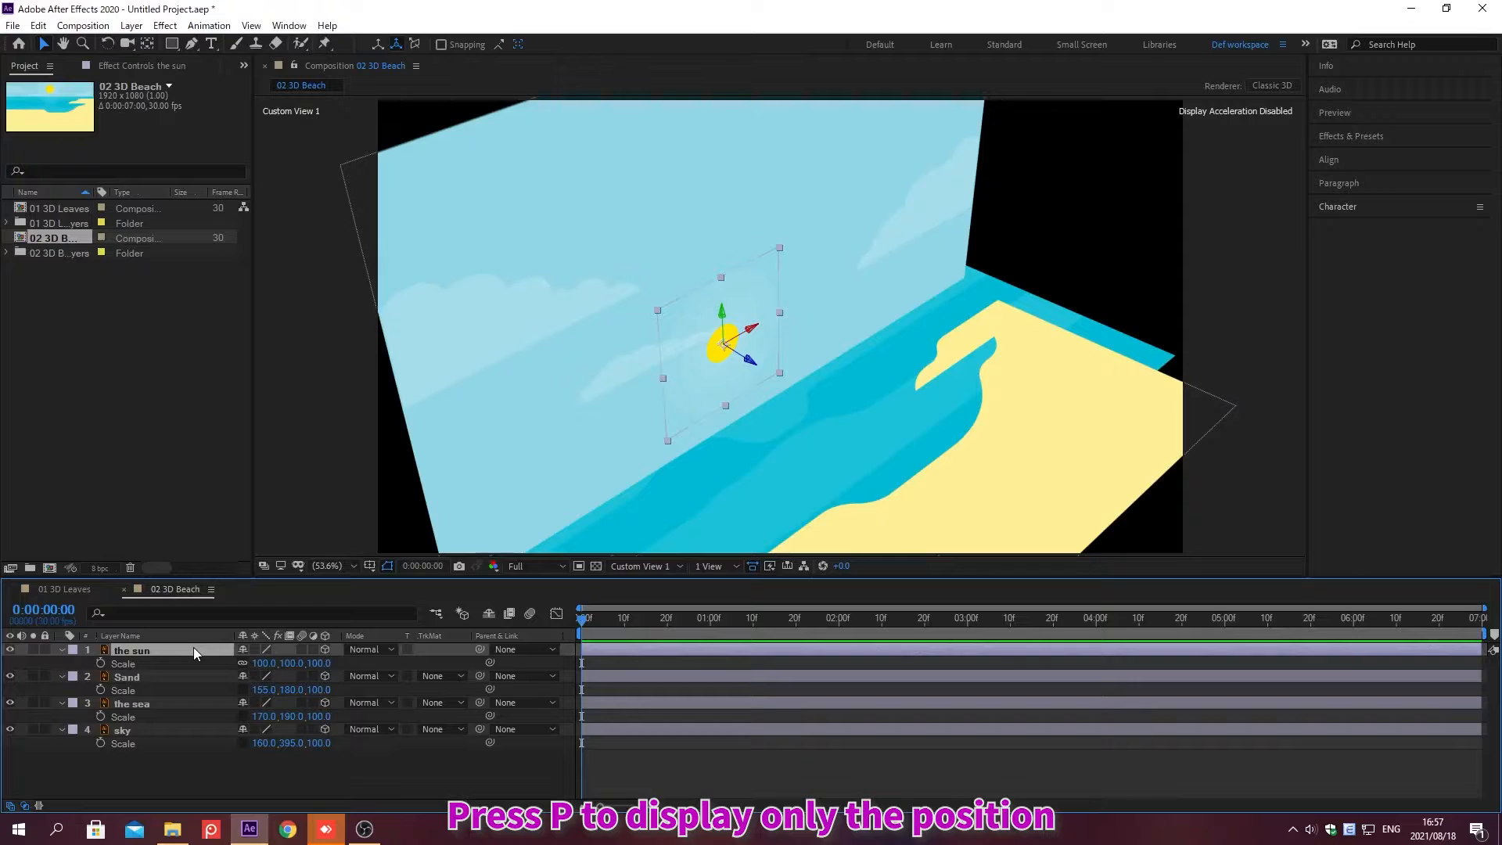
key(p)
key(alt+shift+j)
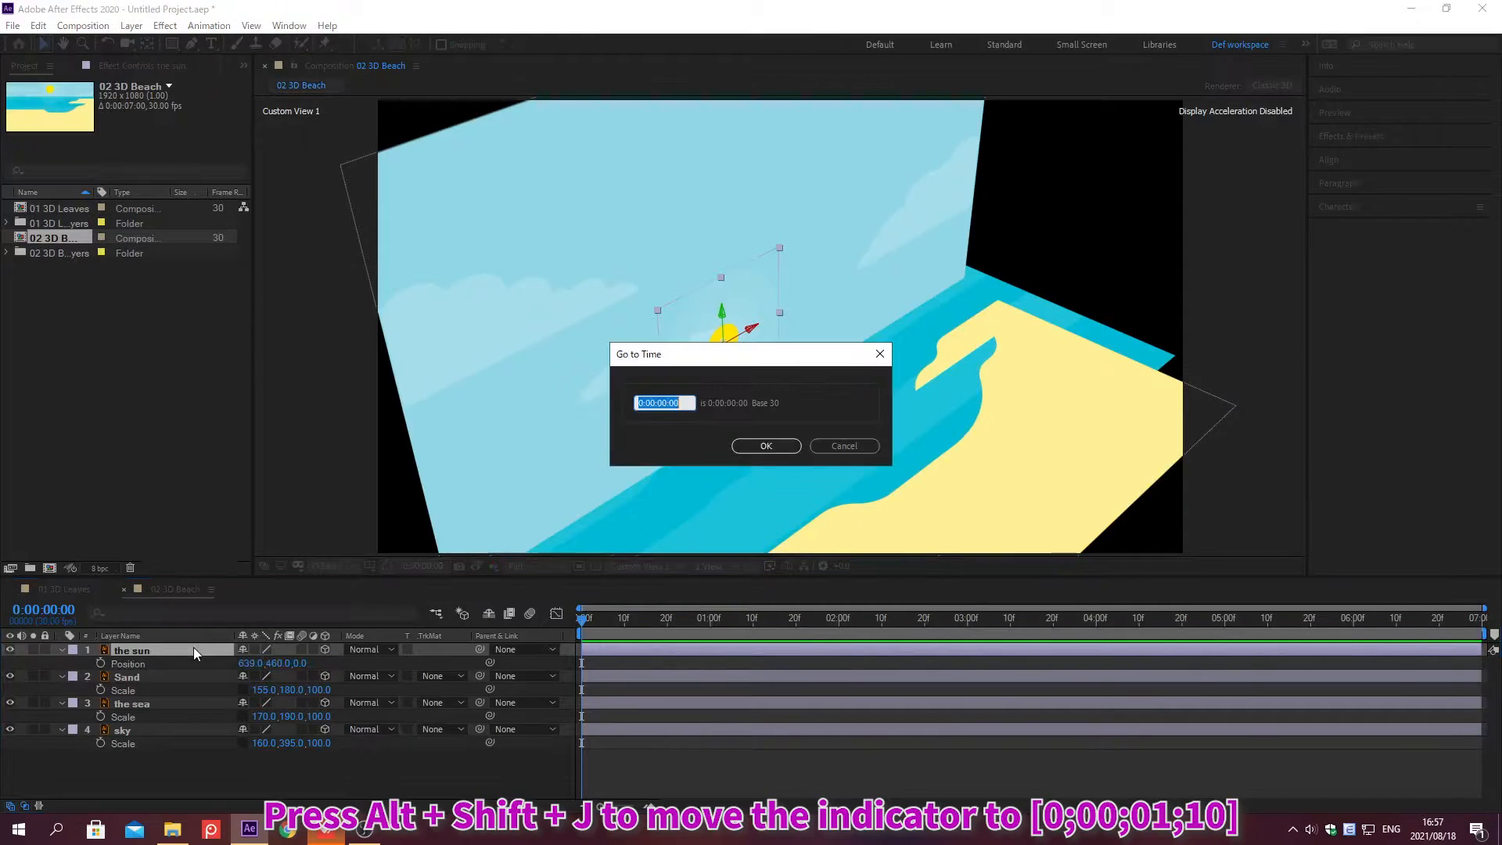
text(0;00;01;10)
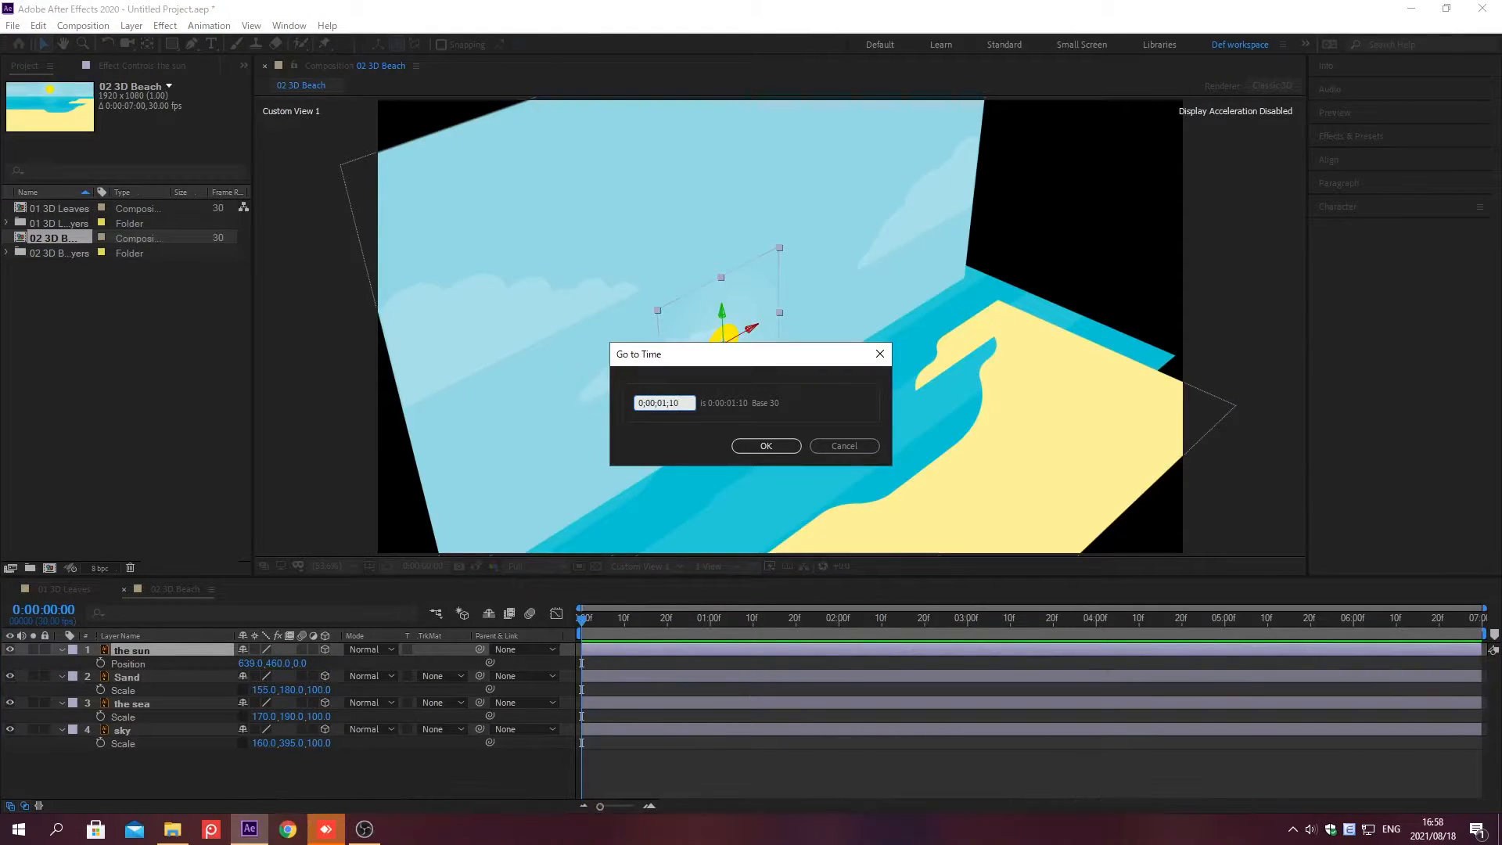
key(Return)
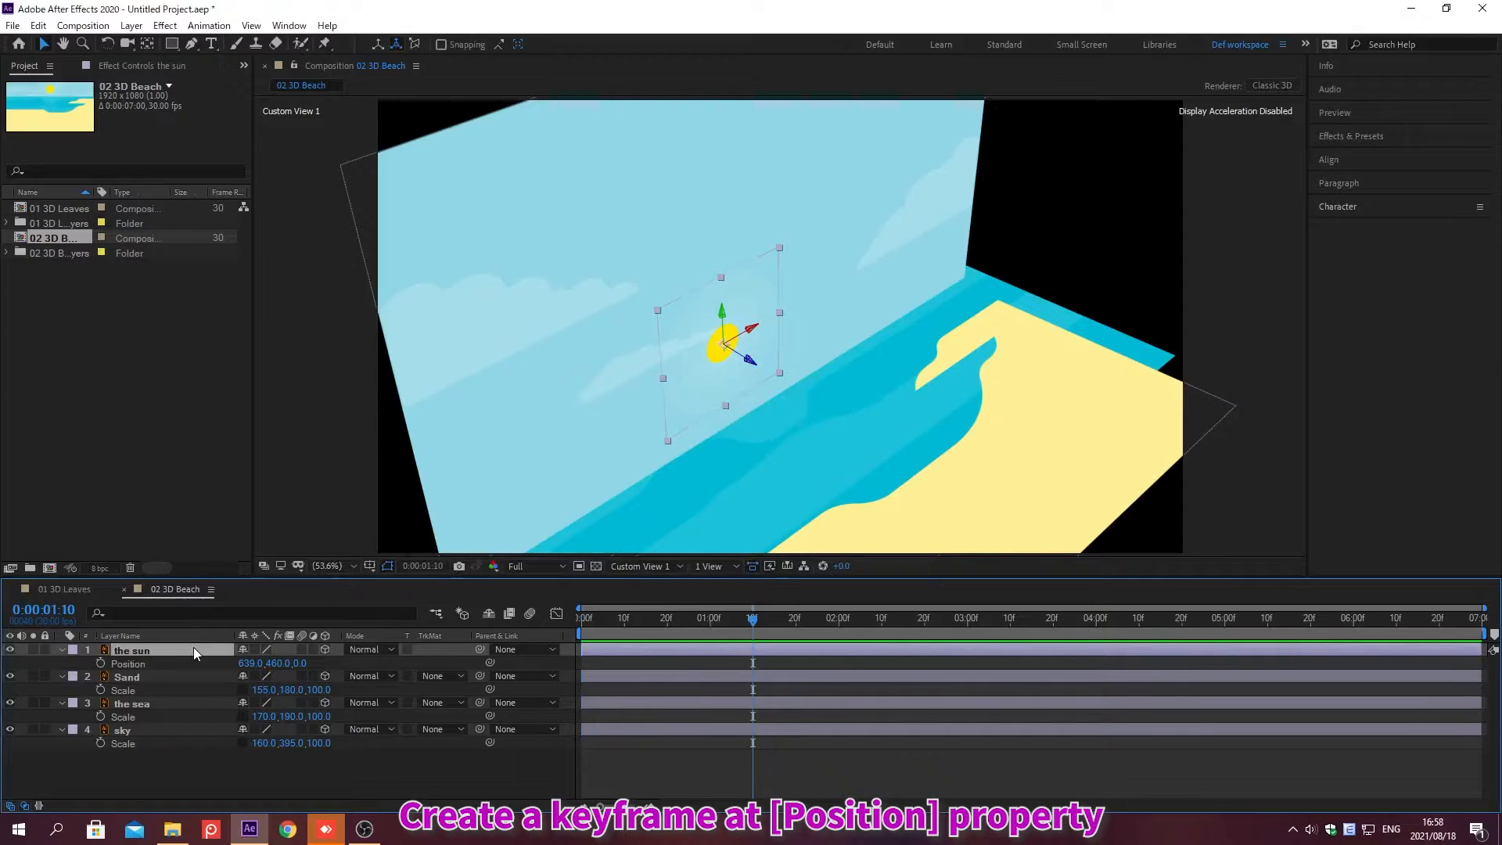
click(100, 663)
Step: At 0;00;02;20, set the sun layer's Position to 1240, 593, 94
key(alt+shift+j)
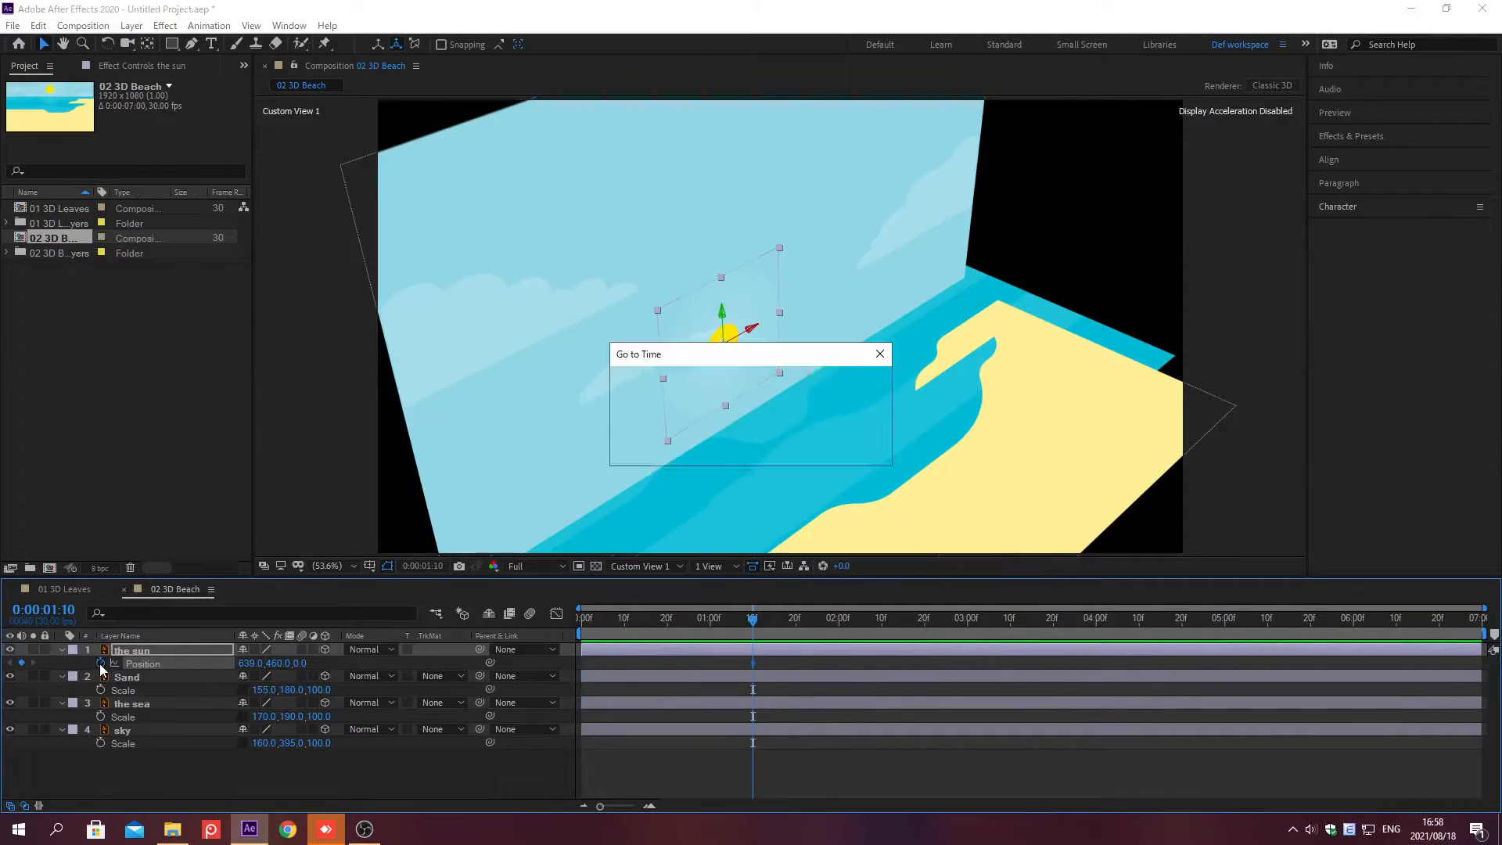
text(0;00;02;20)
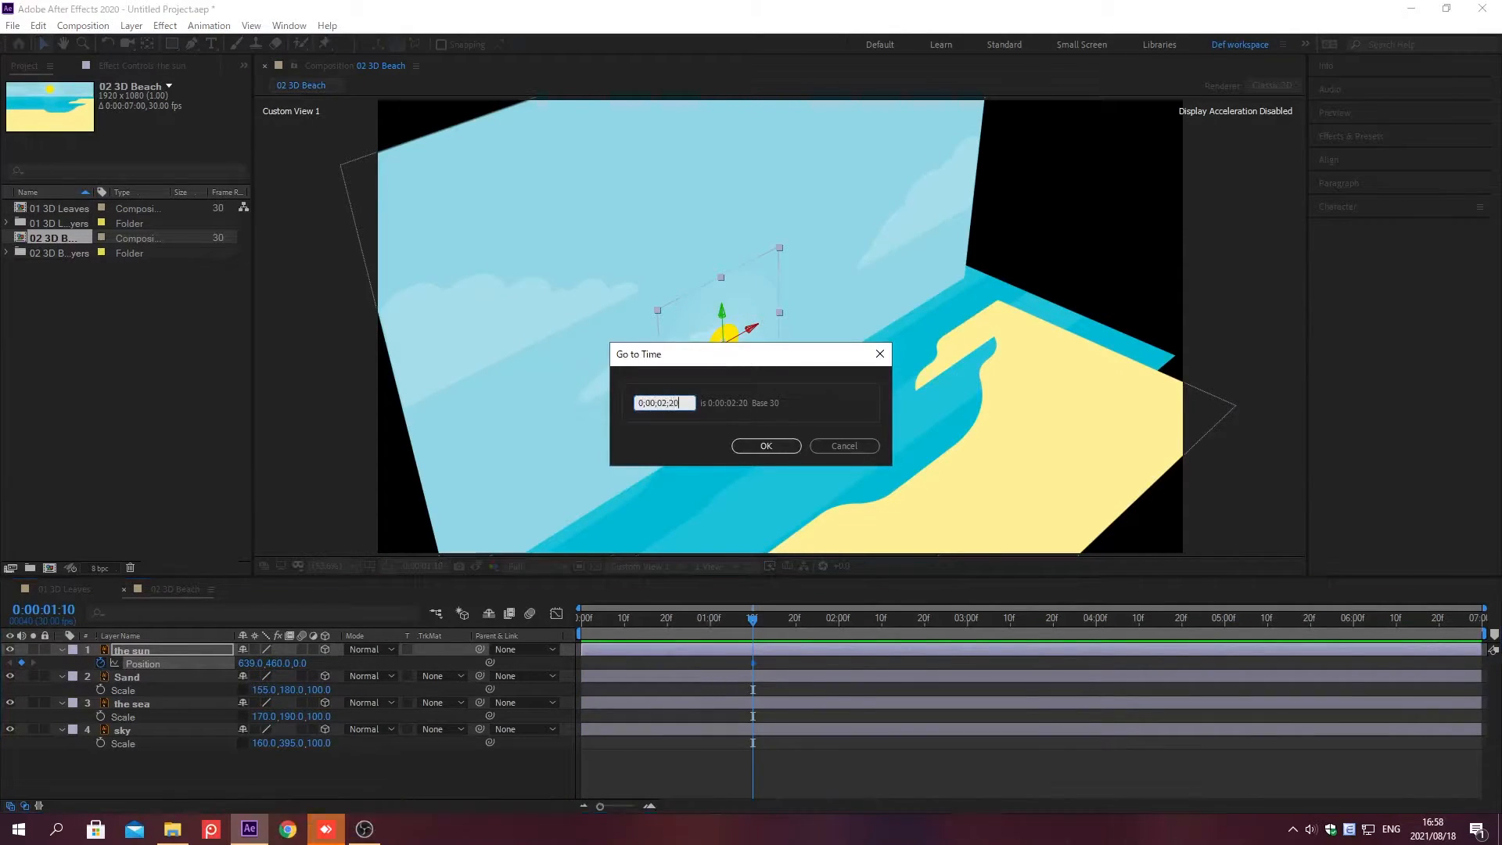
key(Return)
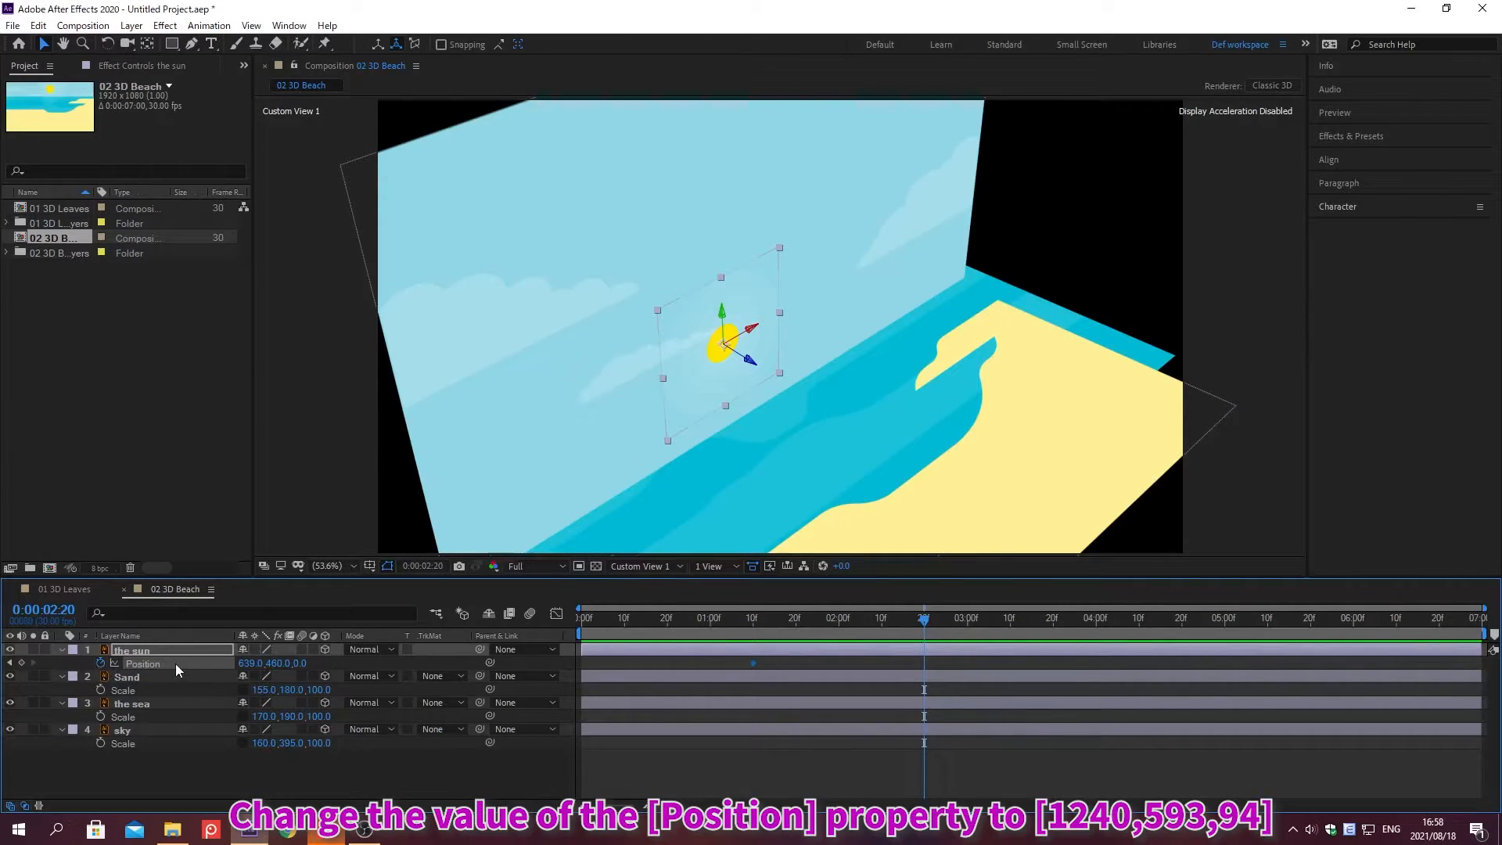
click(248, 663)
text(1240)
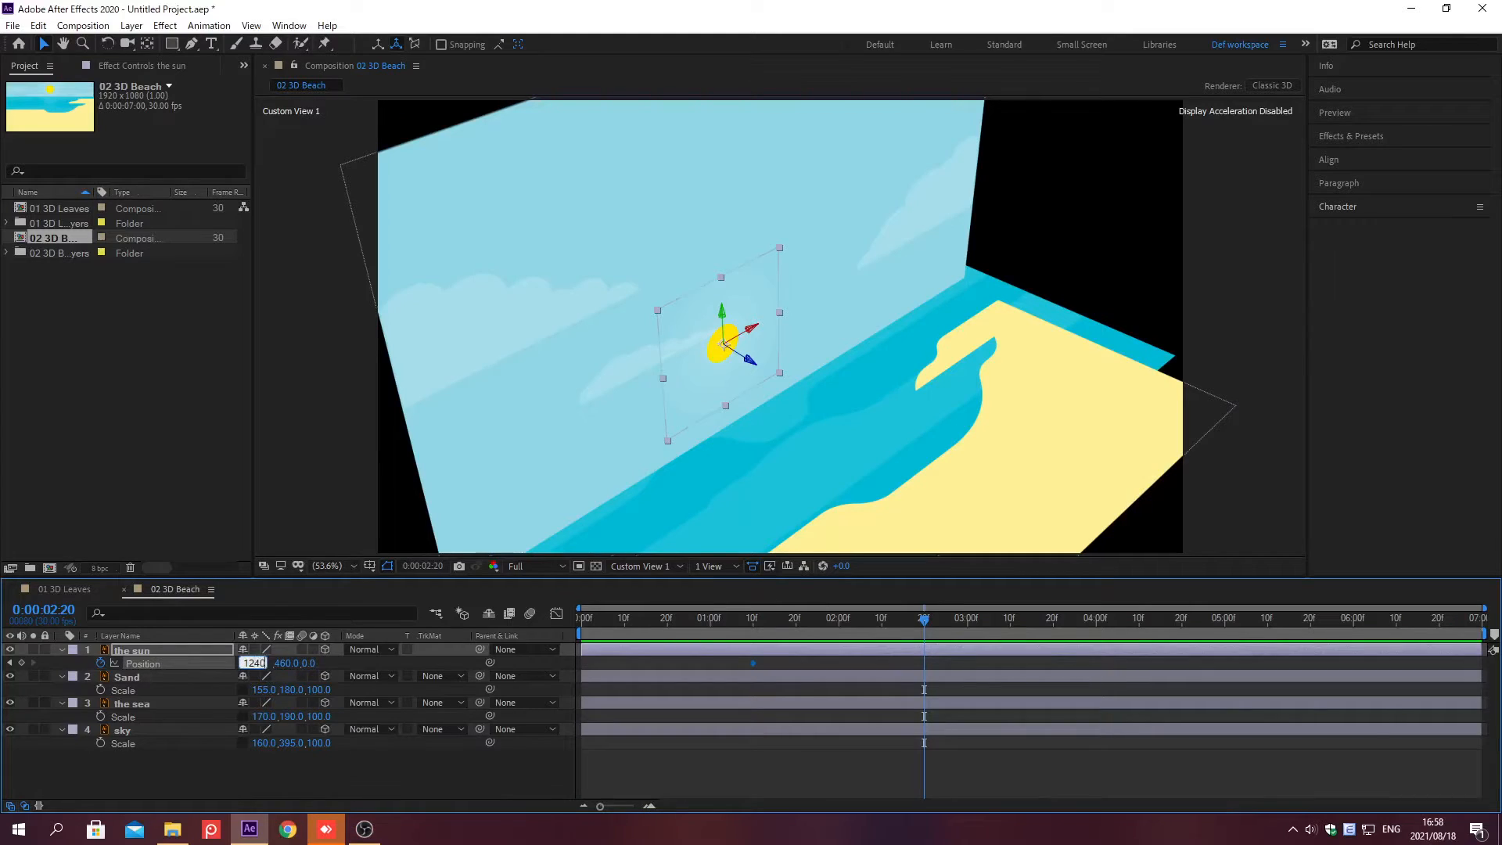
key(Tab)
text(593)
key(Tab)
text(94)
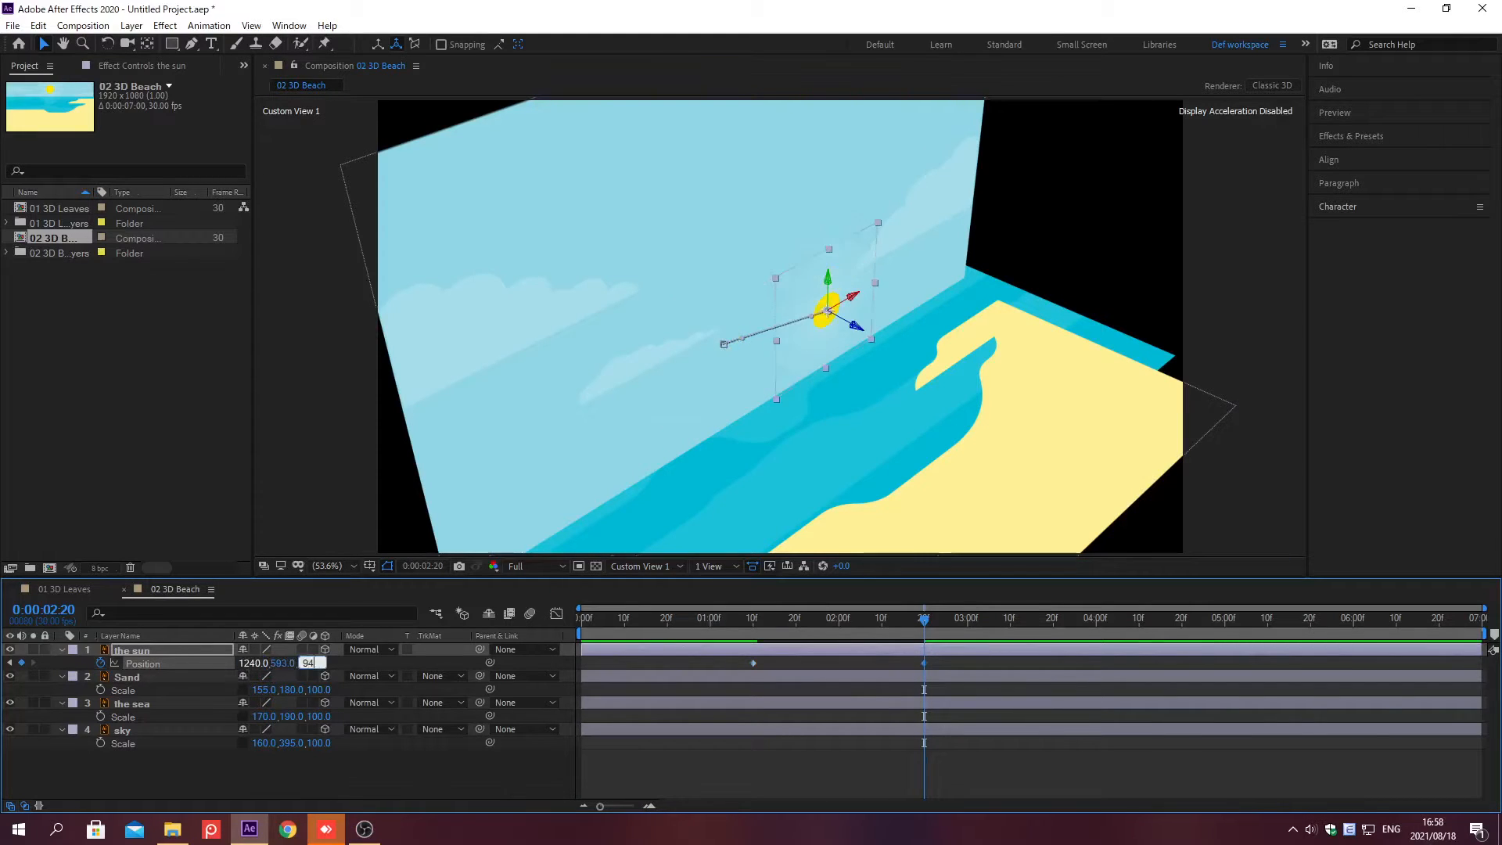
key(Return)
Step: At 0;00;03;20, set the sun layer's Position to 1620, 1050, 153
key(alt+shift+j)
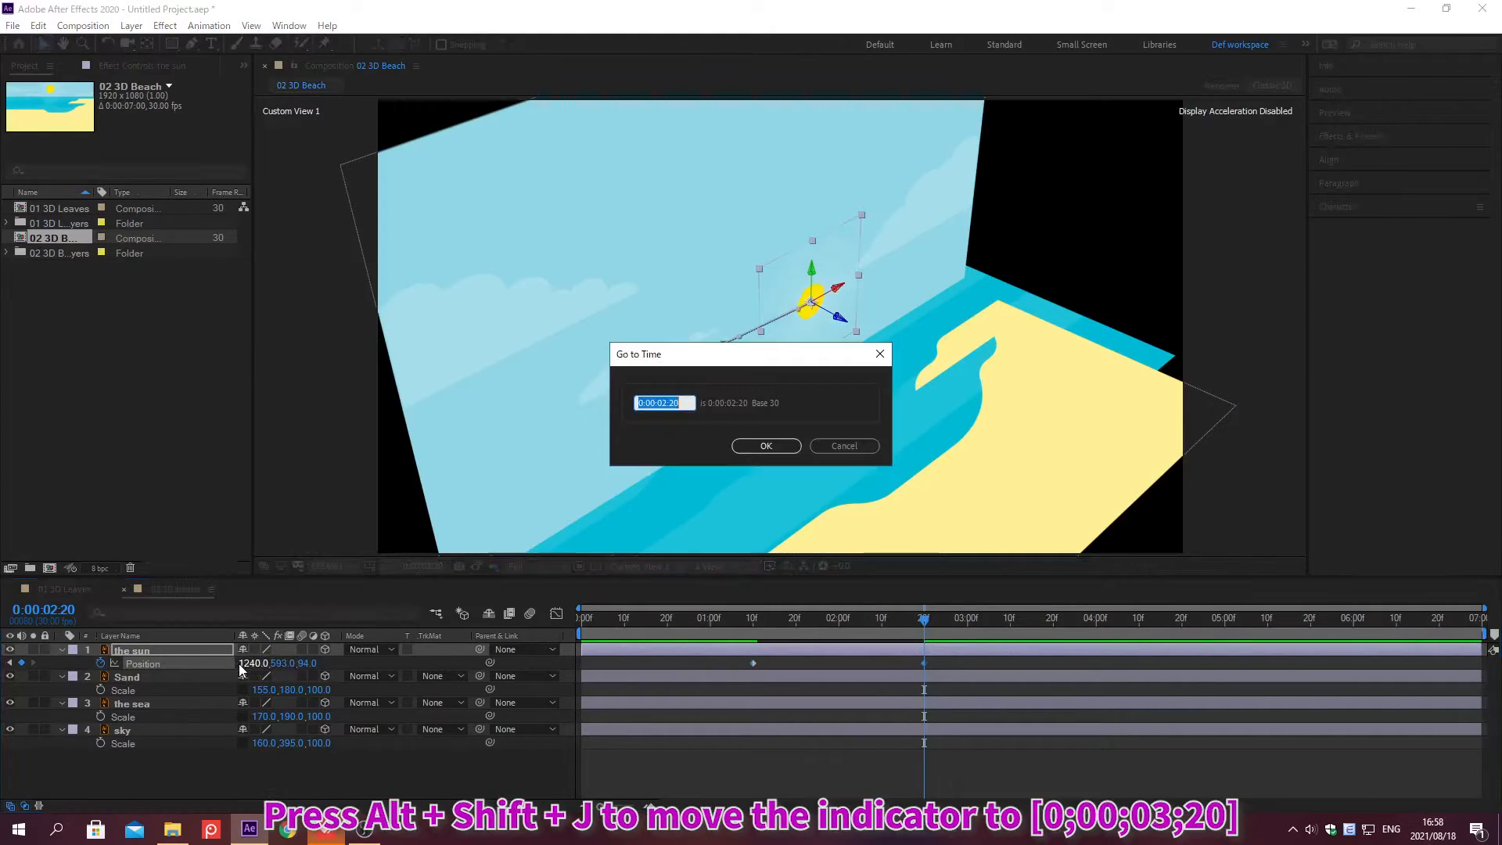
text(0;00;03;20)
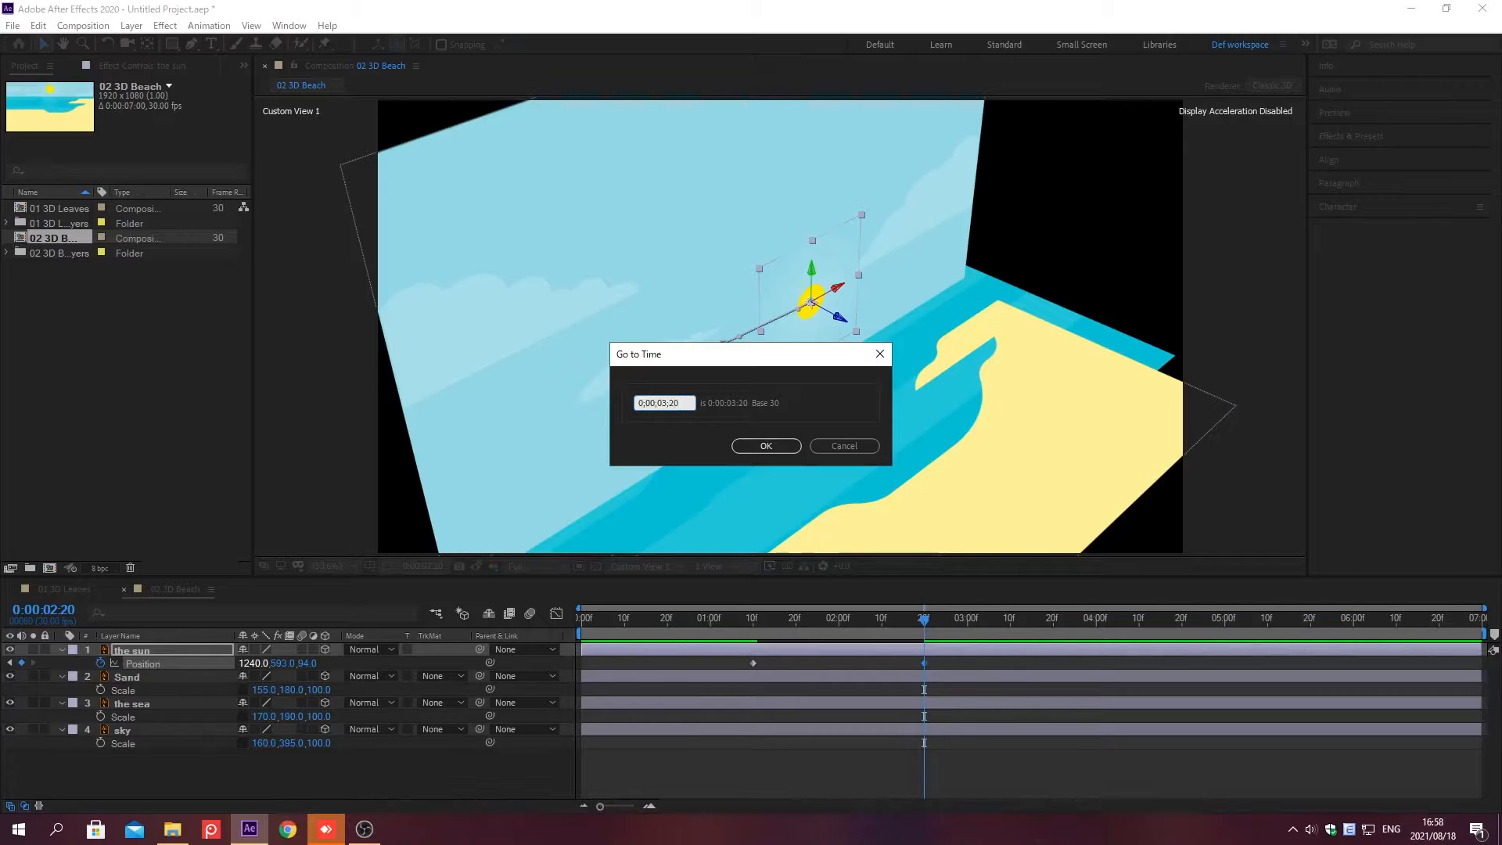
key(Return)
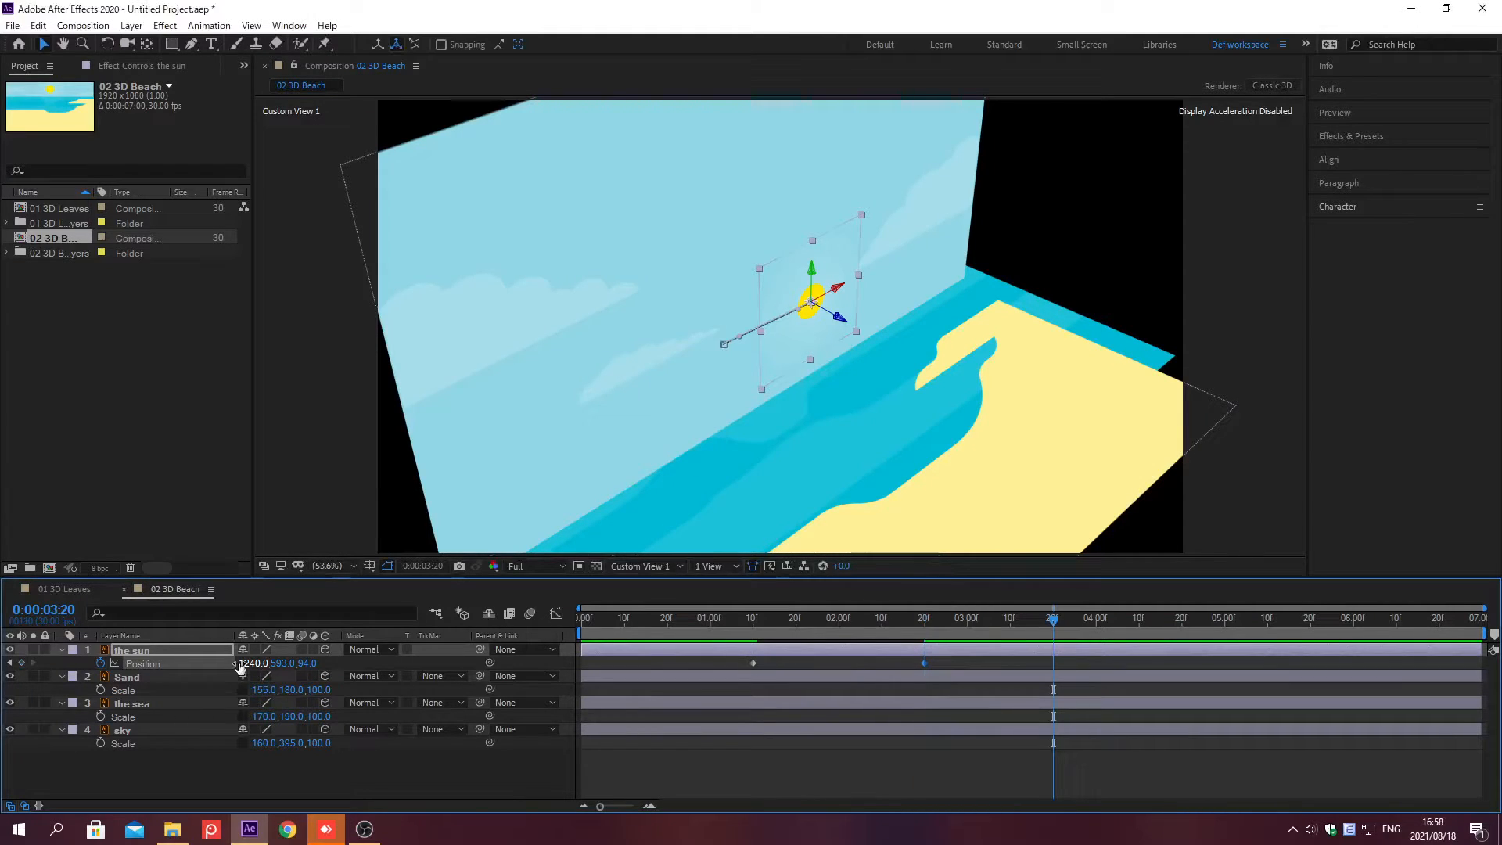
click(251, 663)
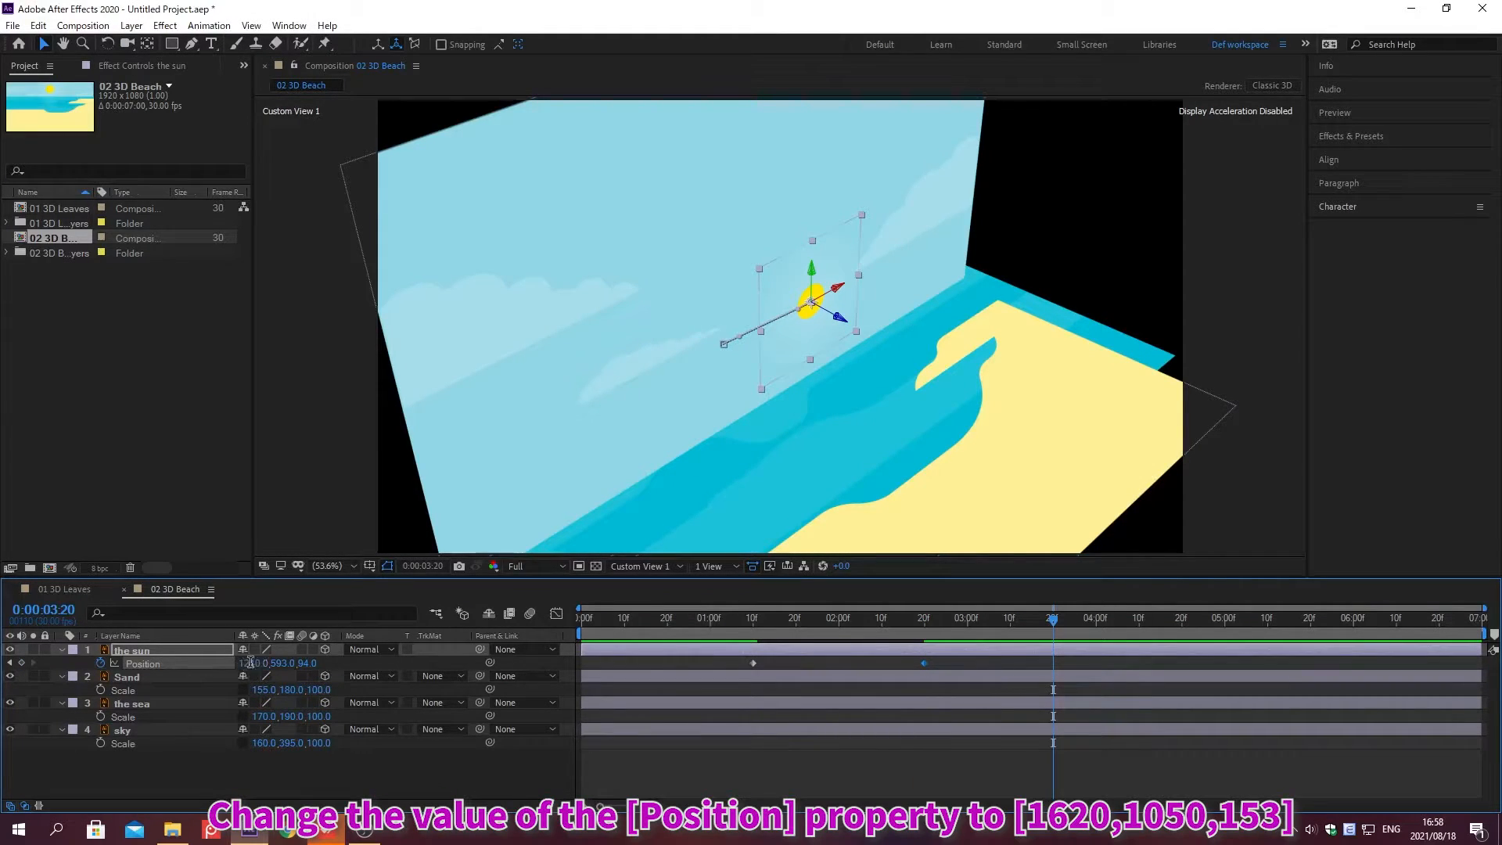
text(1620)
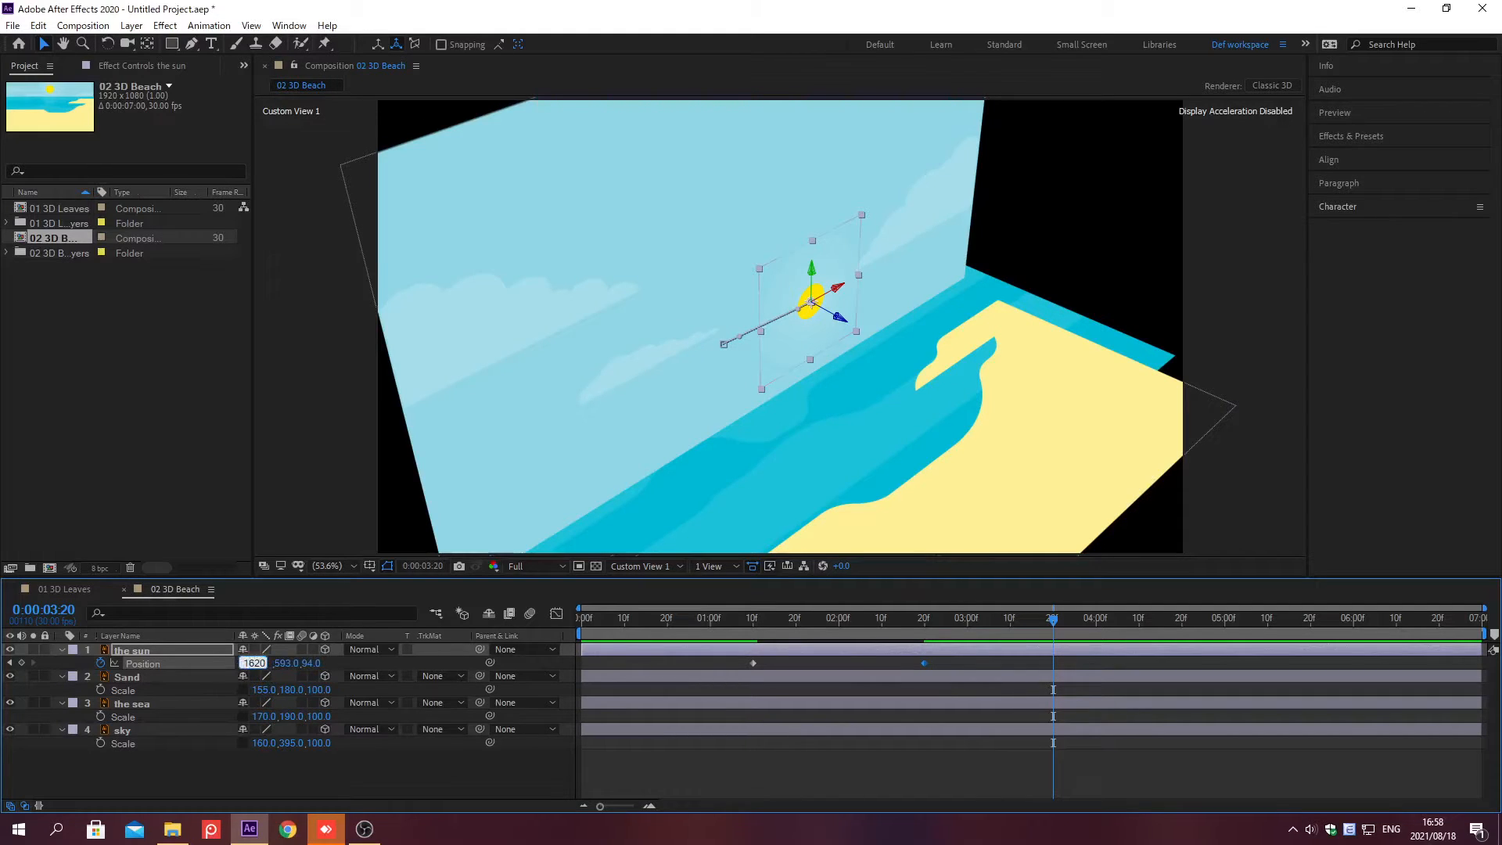
key(Tab)
text(1050)
key(Tab)
text(153)
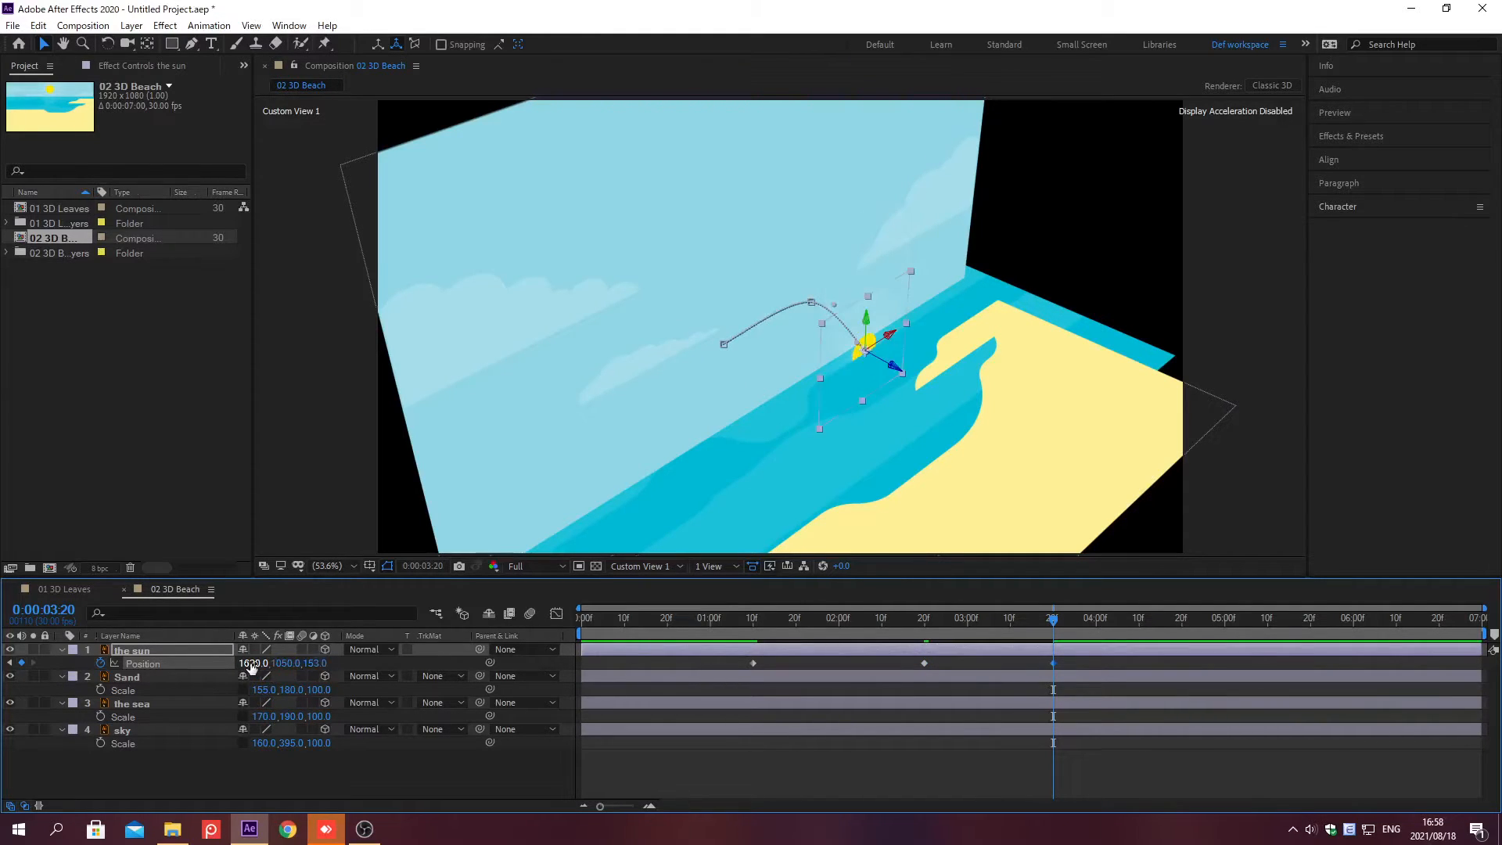
key(Return)
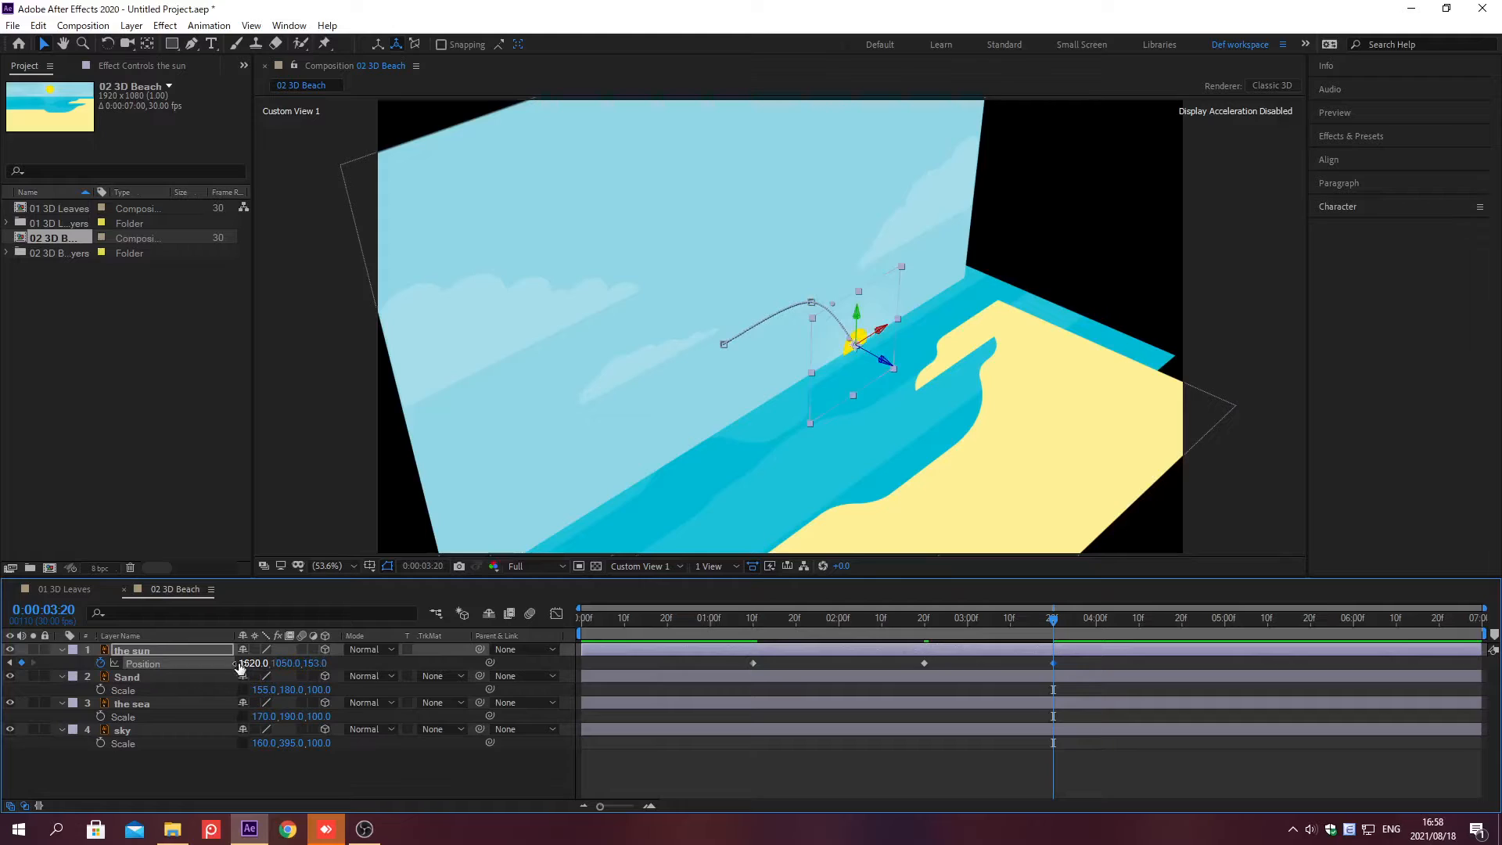
Step: Apply the Noise HLS effect to the Sand layer
click(195, 678)
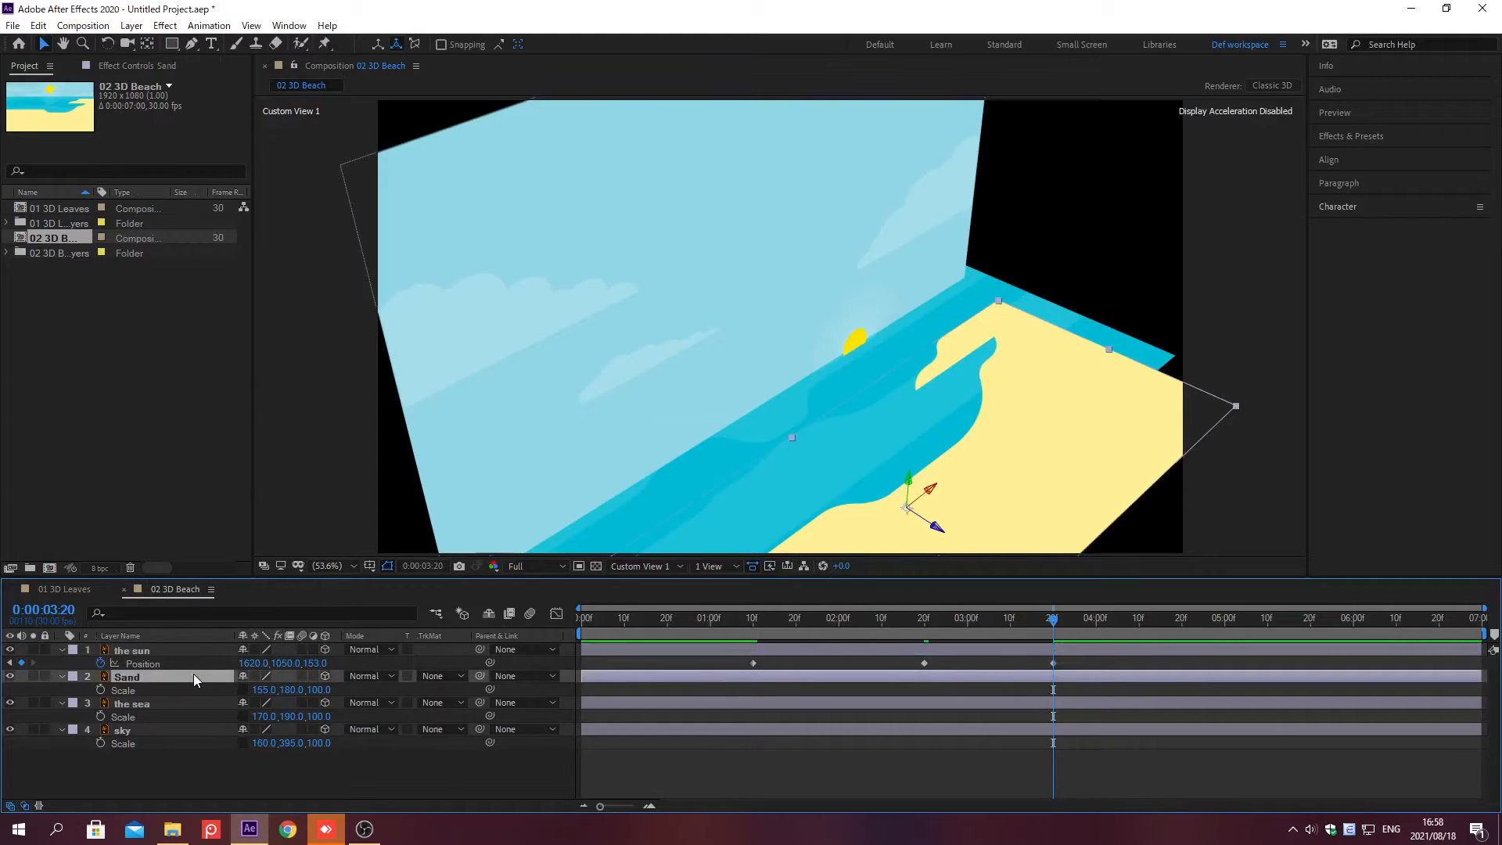
click(1350, 136)
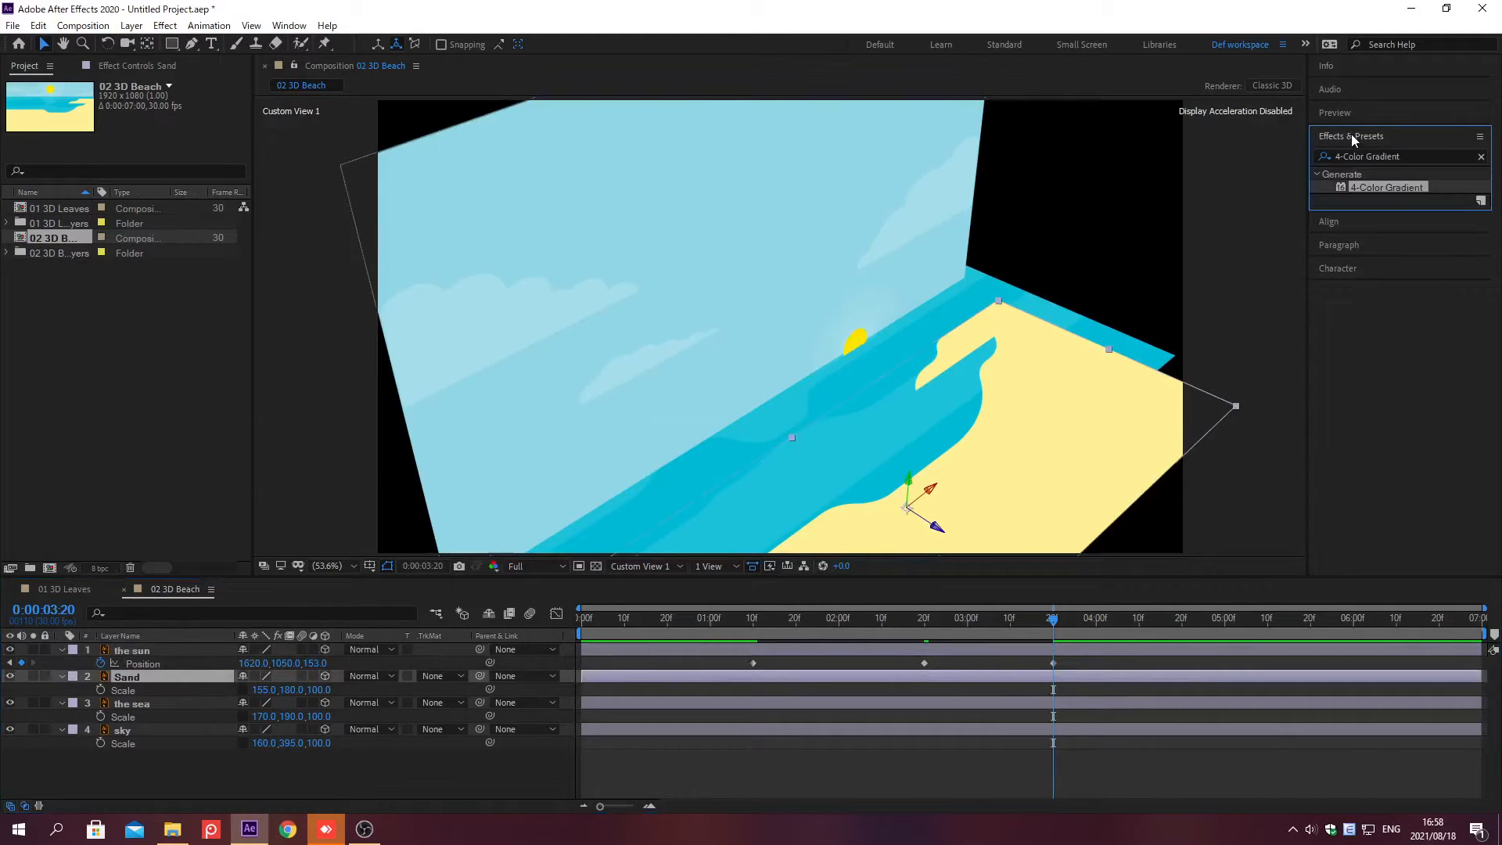
click(1481, 157)
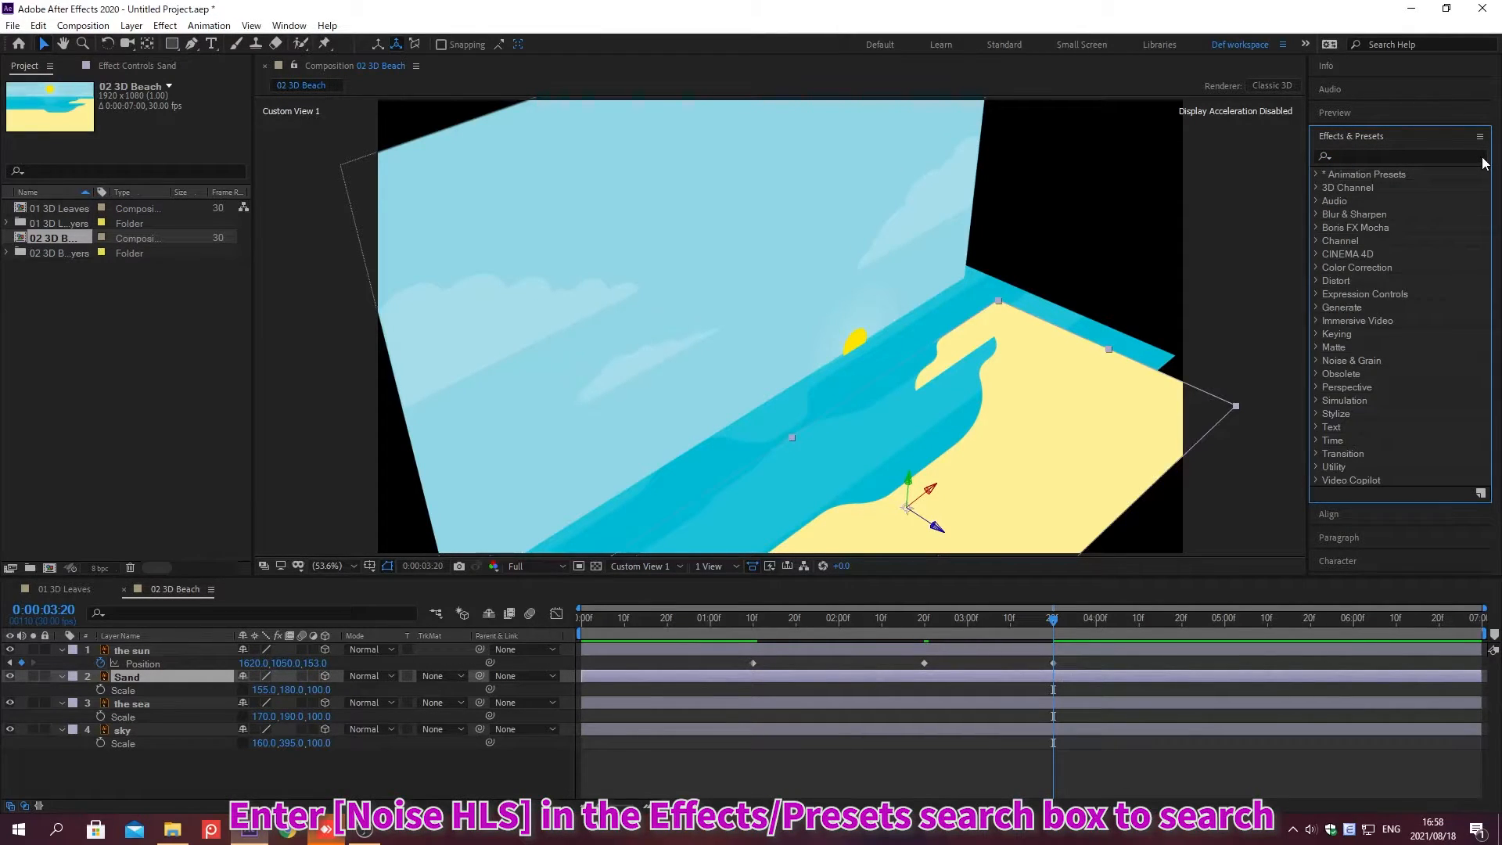
click(1351, 156)
text(Noise HLS)
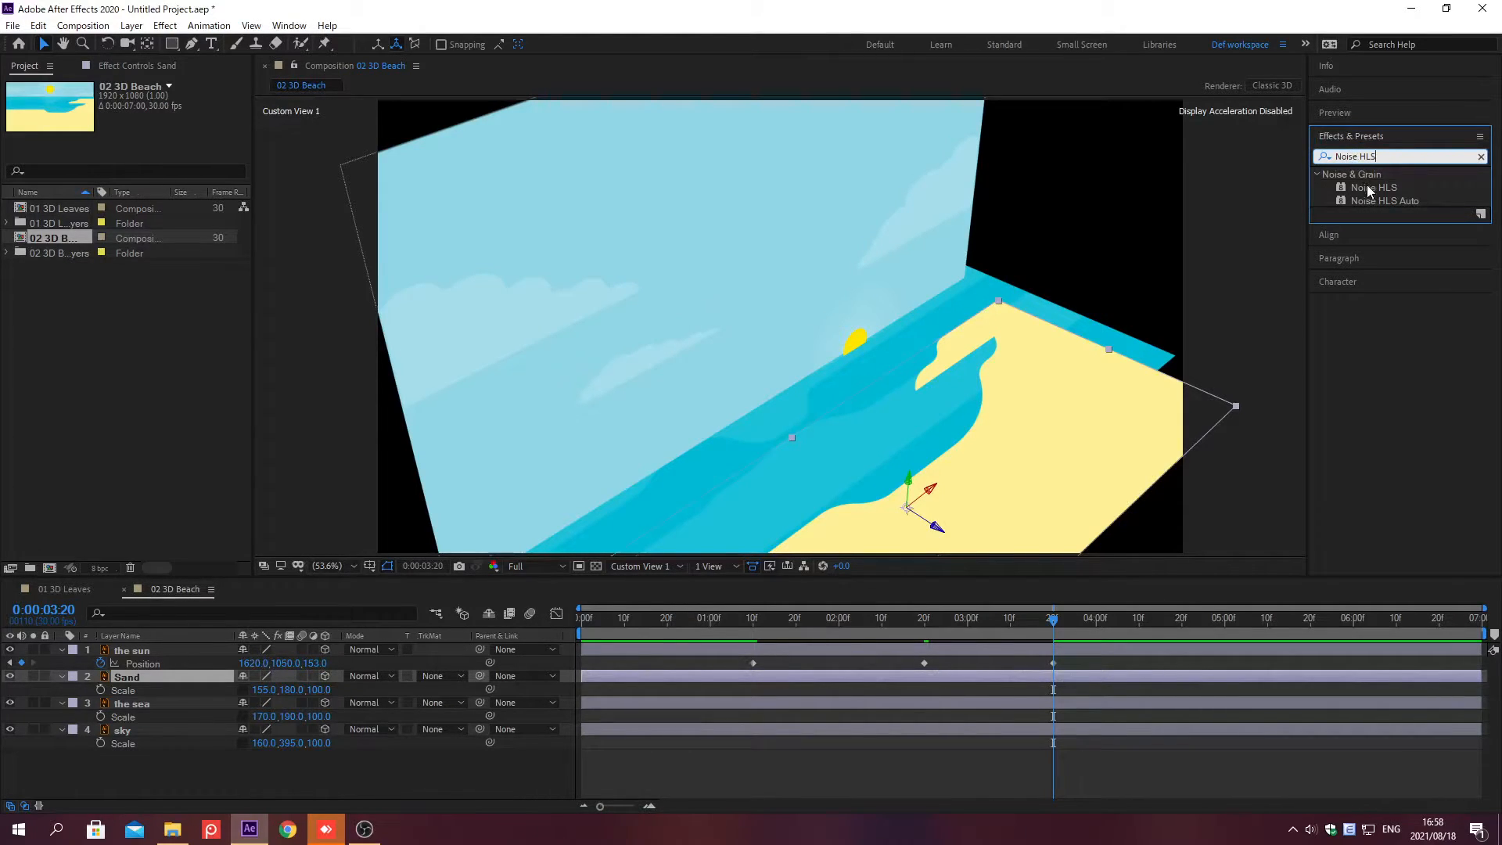
double_click(1369, 188)
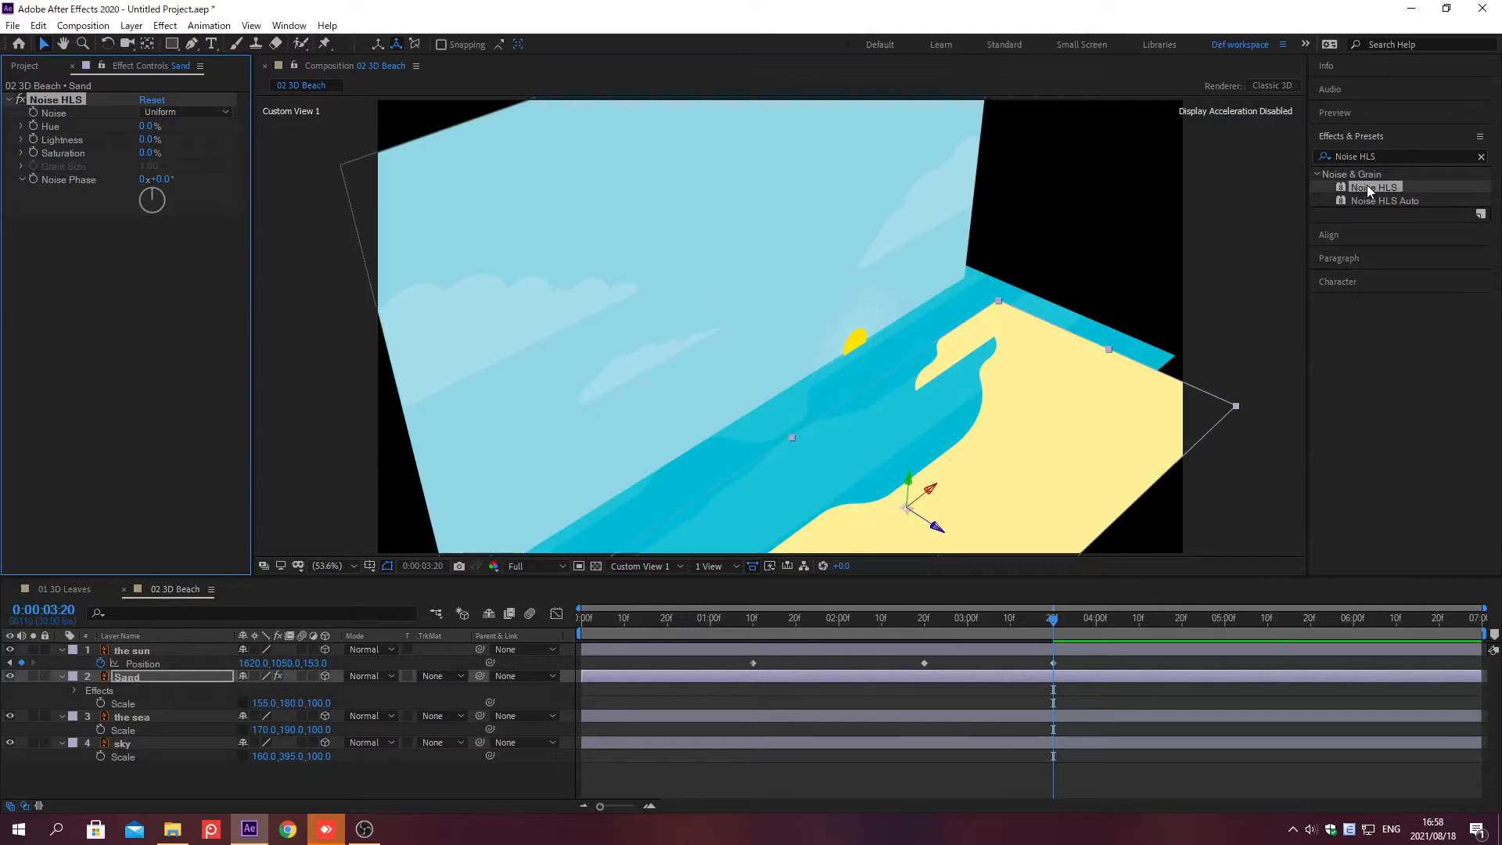
click(1351, 137)
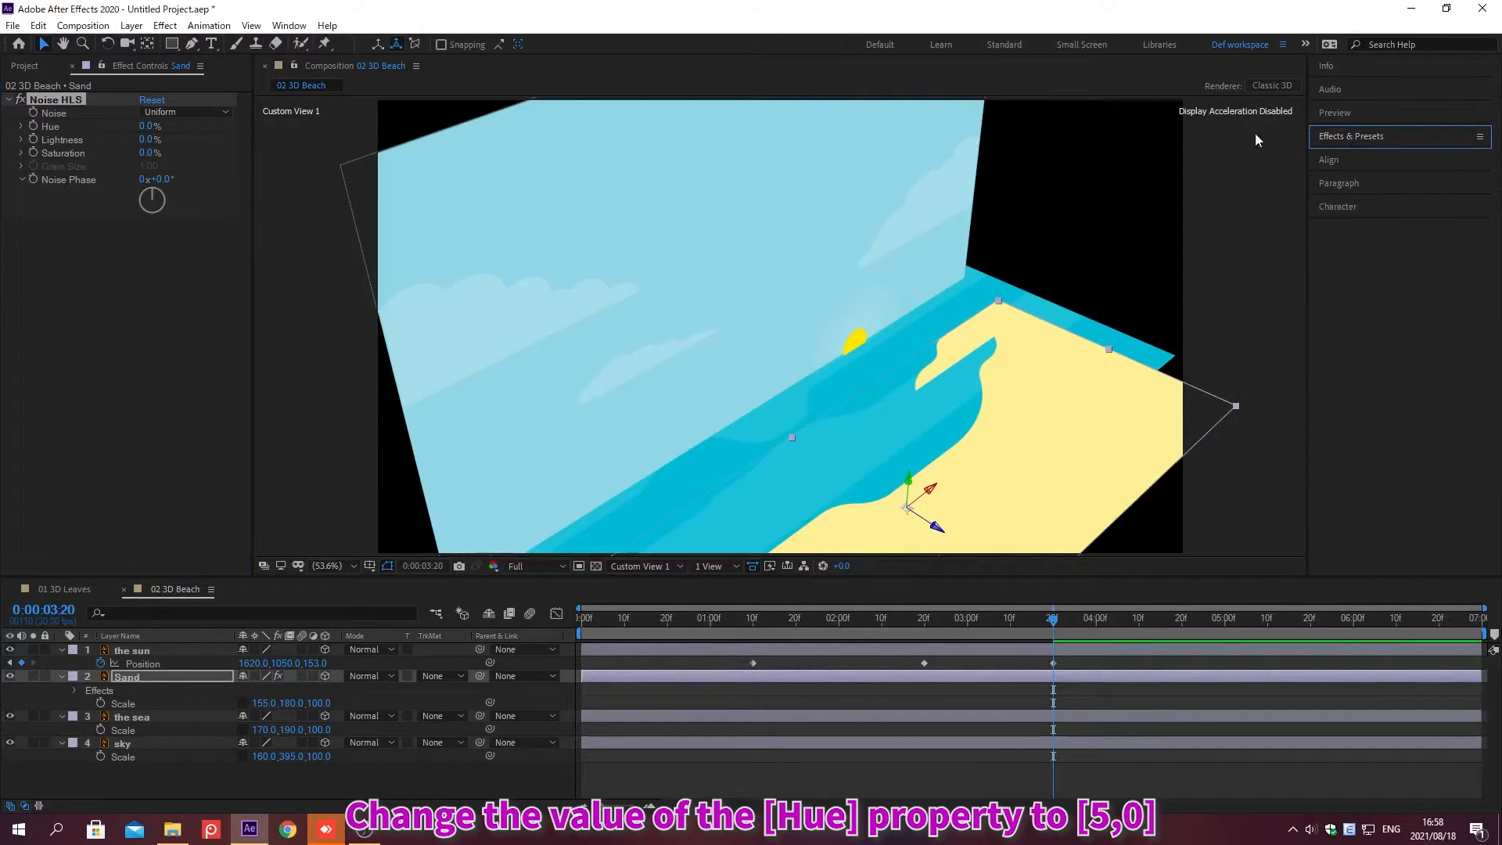
Step: Set the Sand layer's Noise HLS Hue to 5%, Lightness to 13% and Saturation to 5%
click(147, 126)
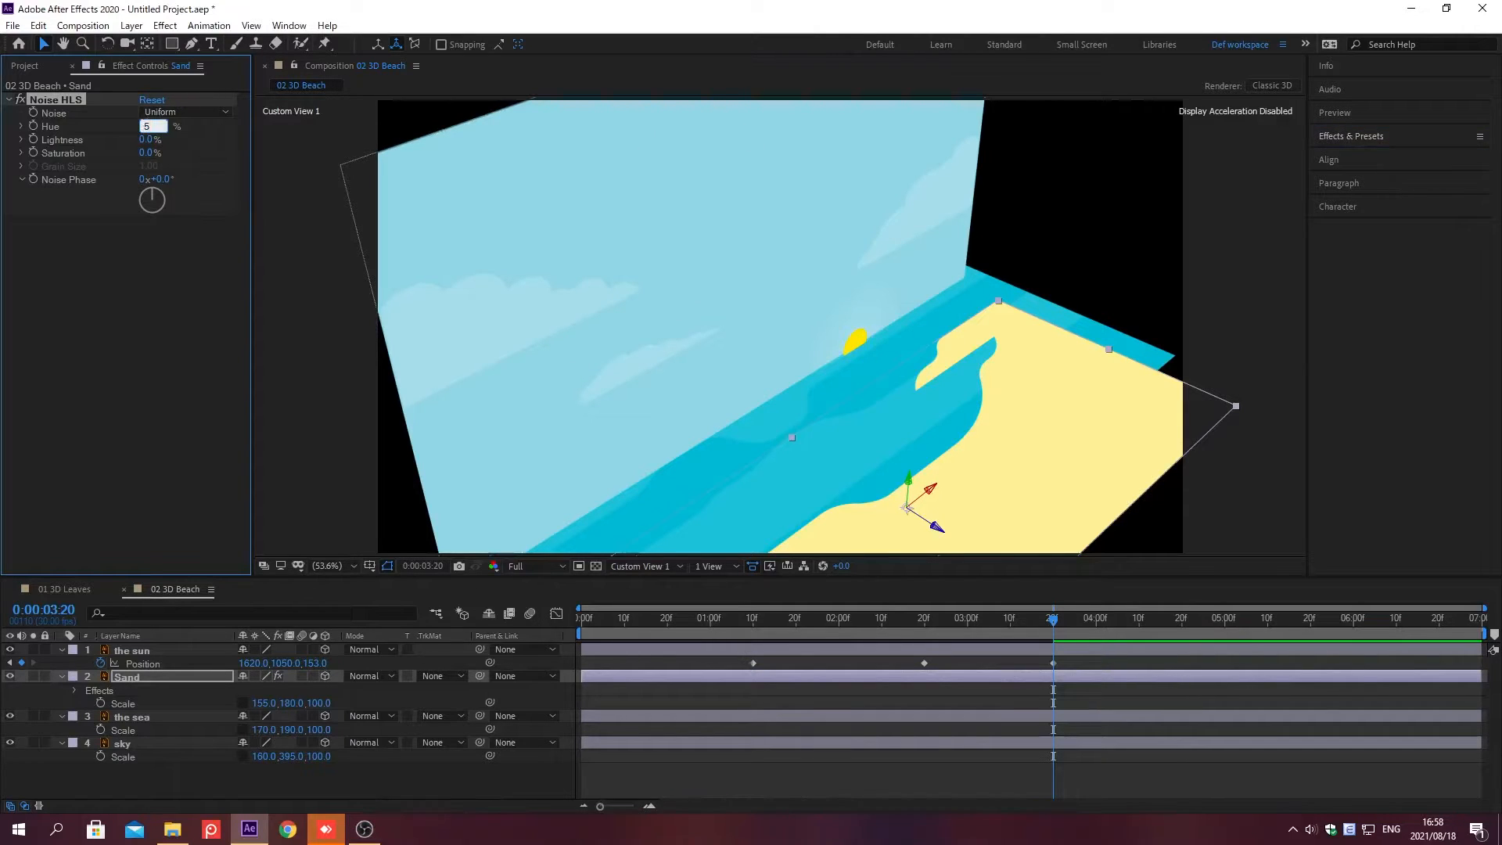
key(Return)
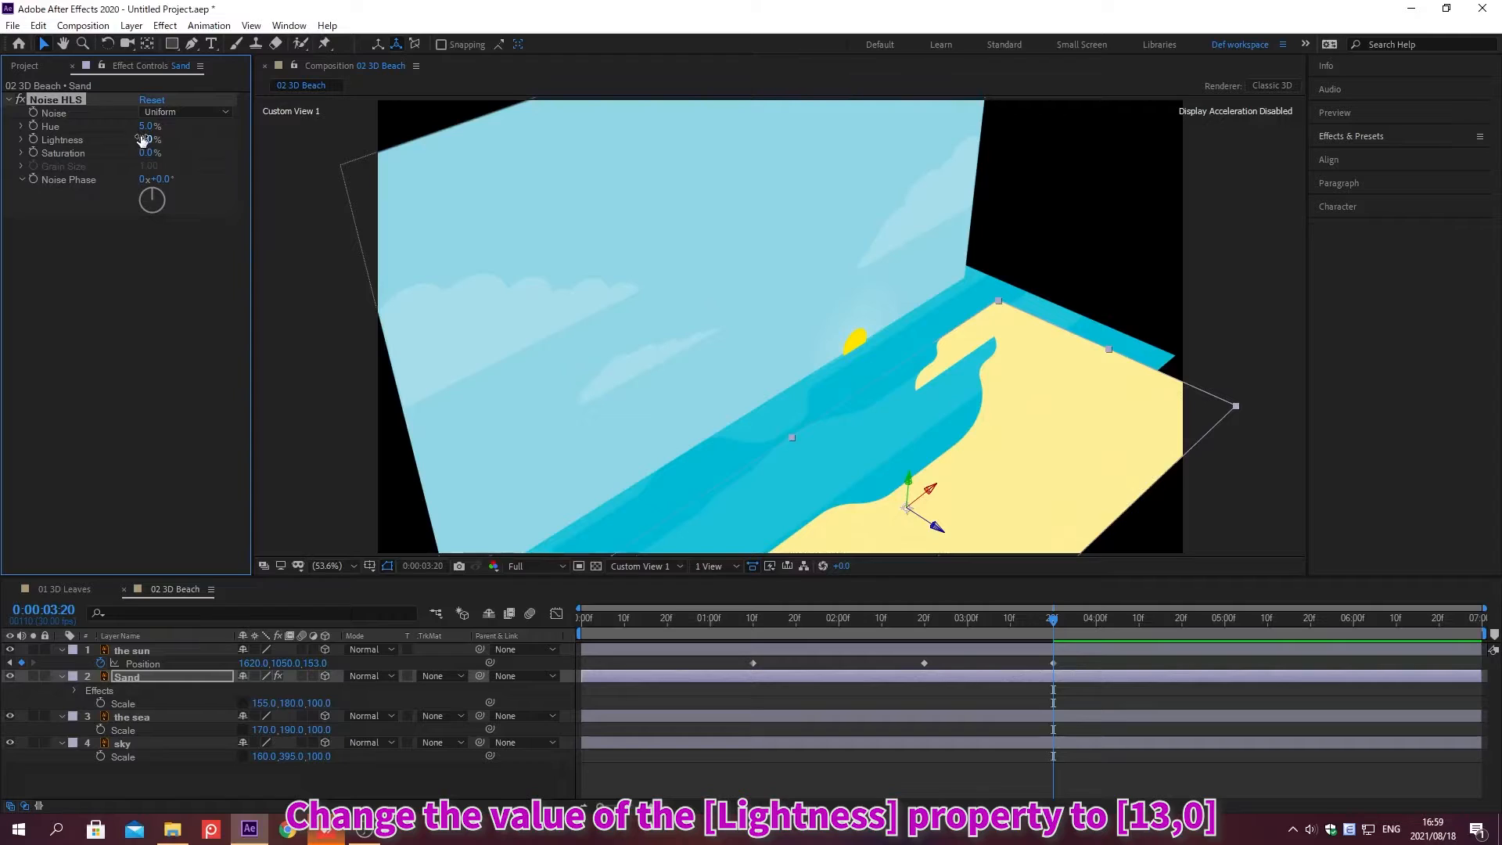
click(147, 140)
text(13)
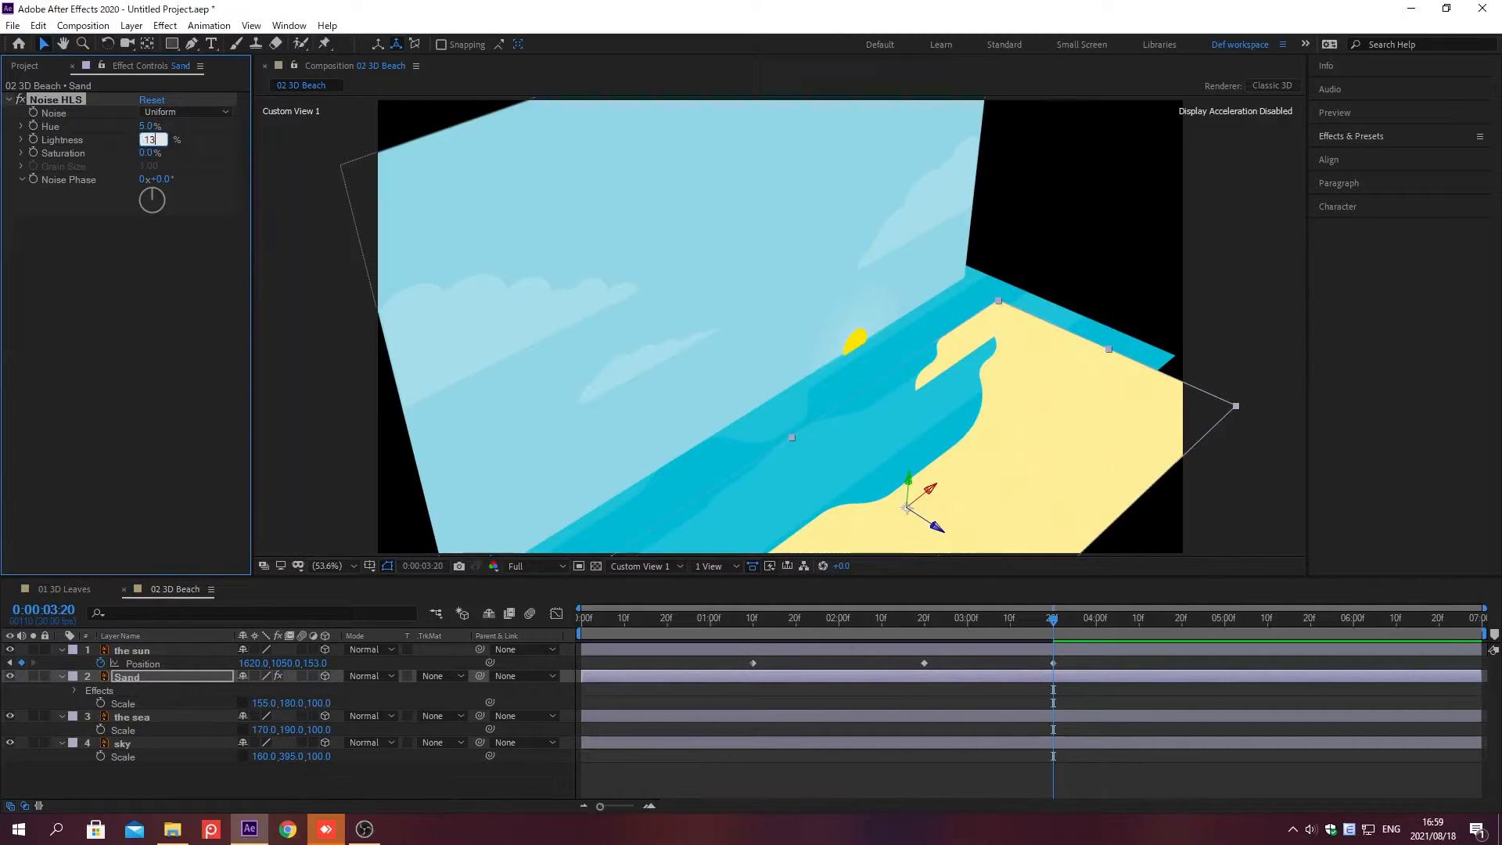
key(Return)
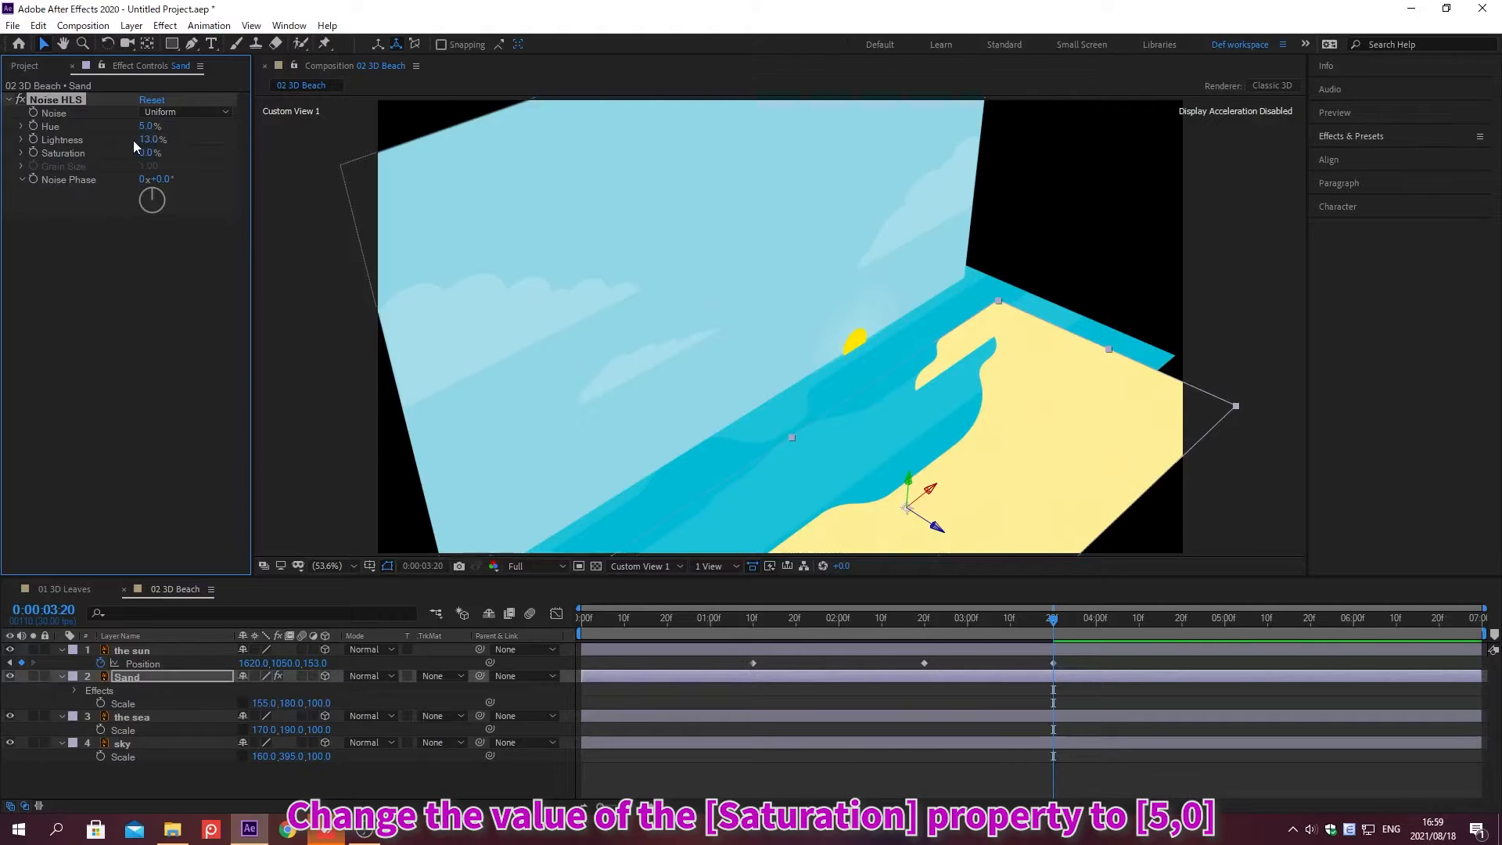
click(148, 152)
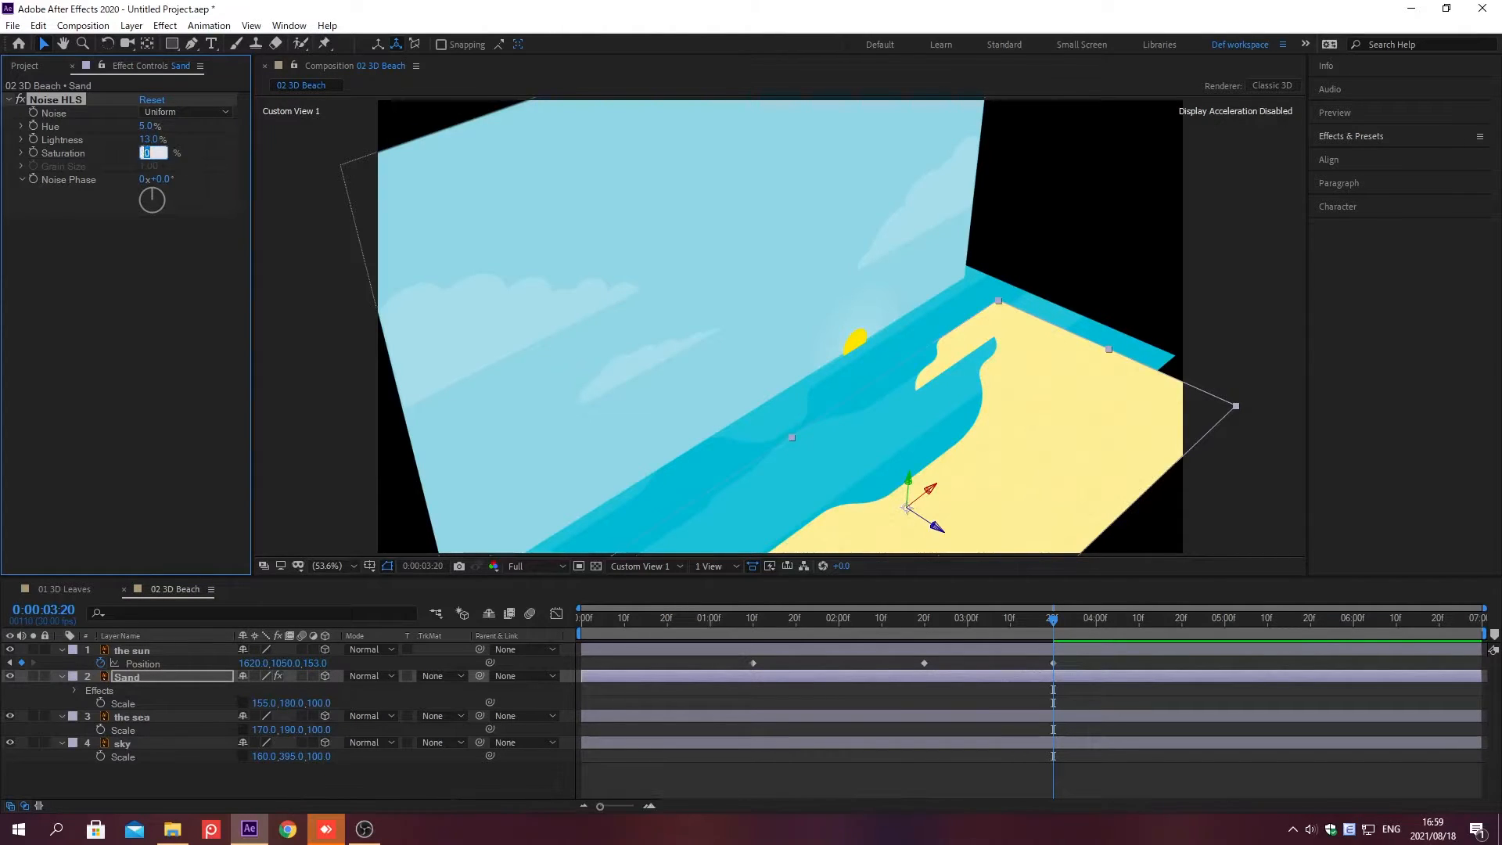
text(5)
key(Return)
Step: Apply the Ripple effect to the sea layer
click(194, 715)
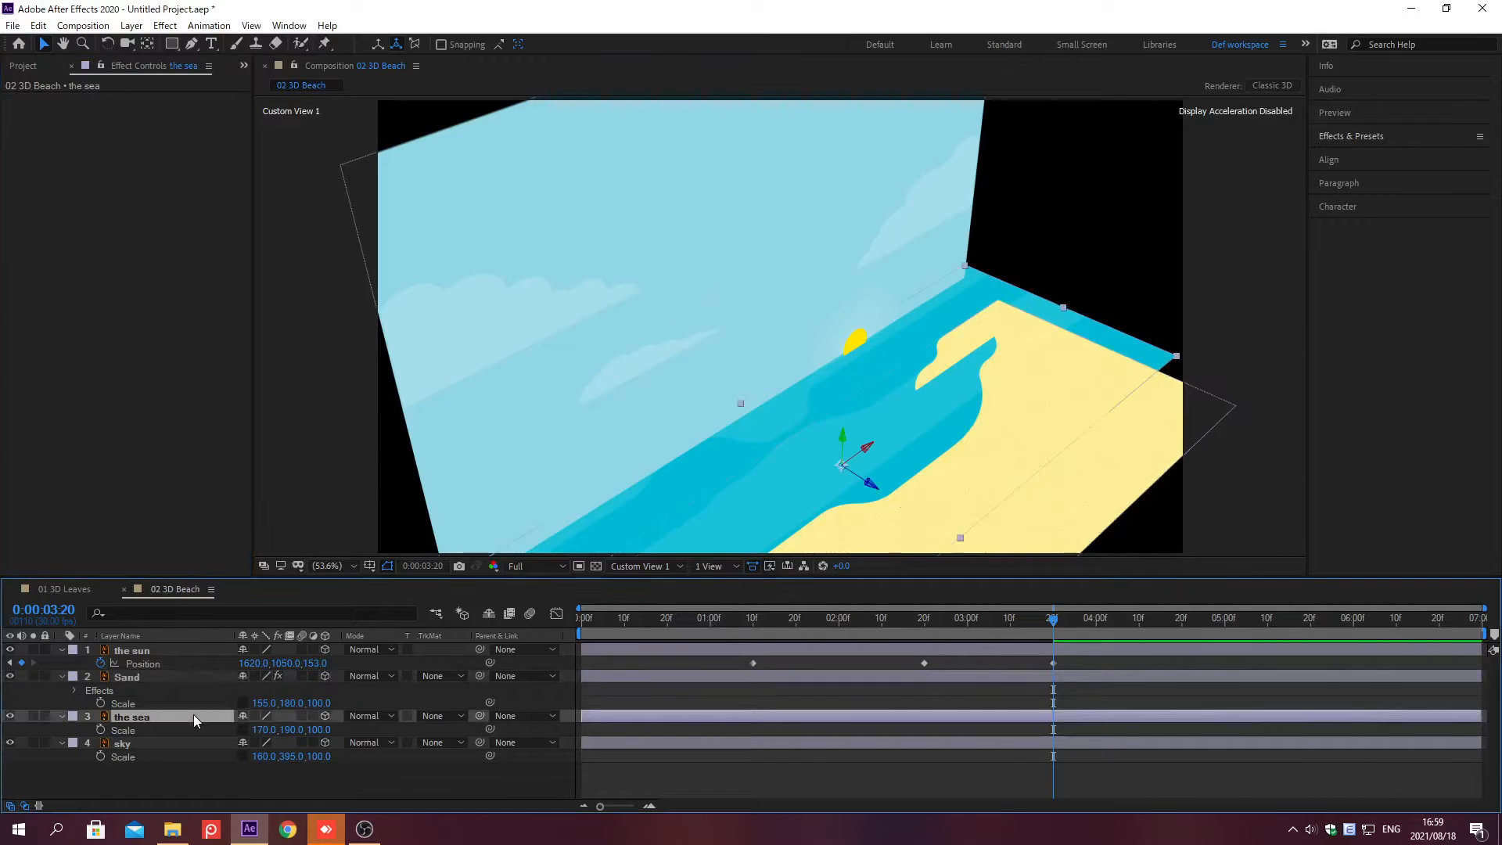
click(1351, 136)
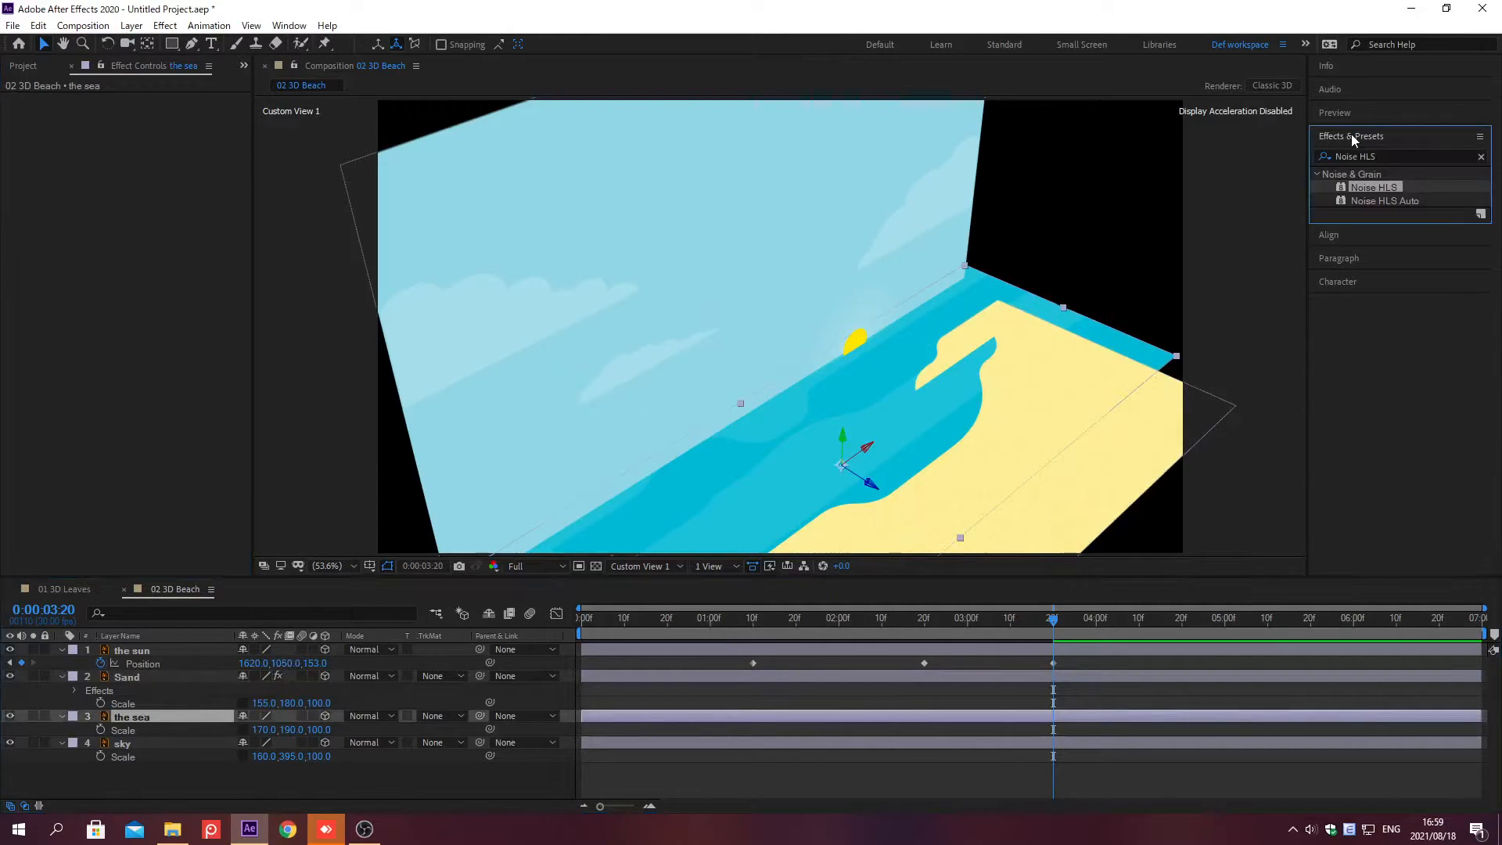
click(1481, 156)
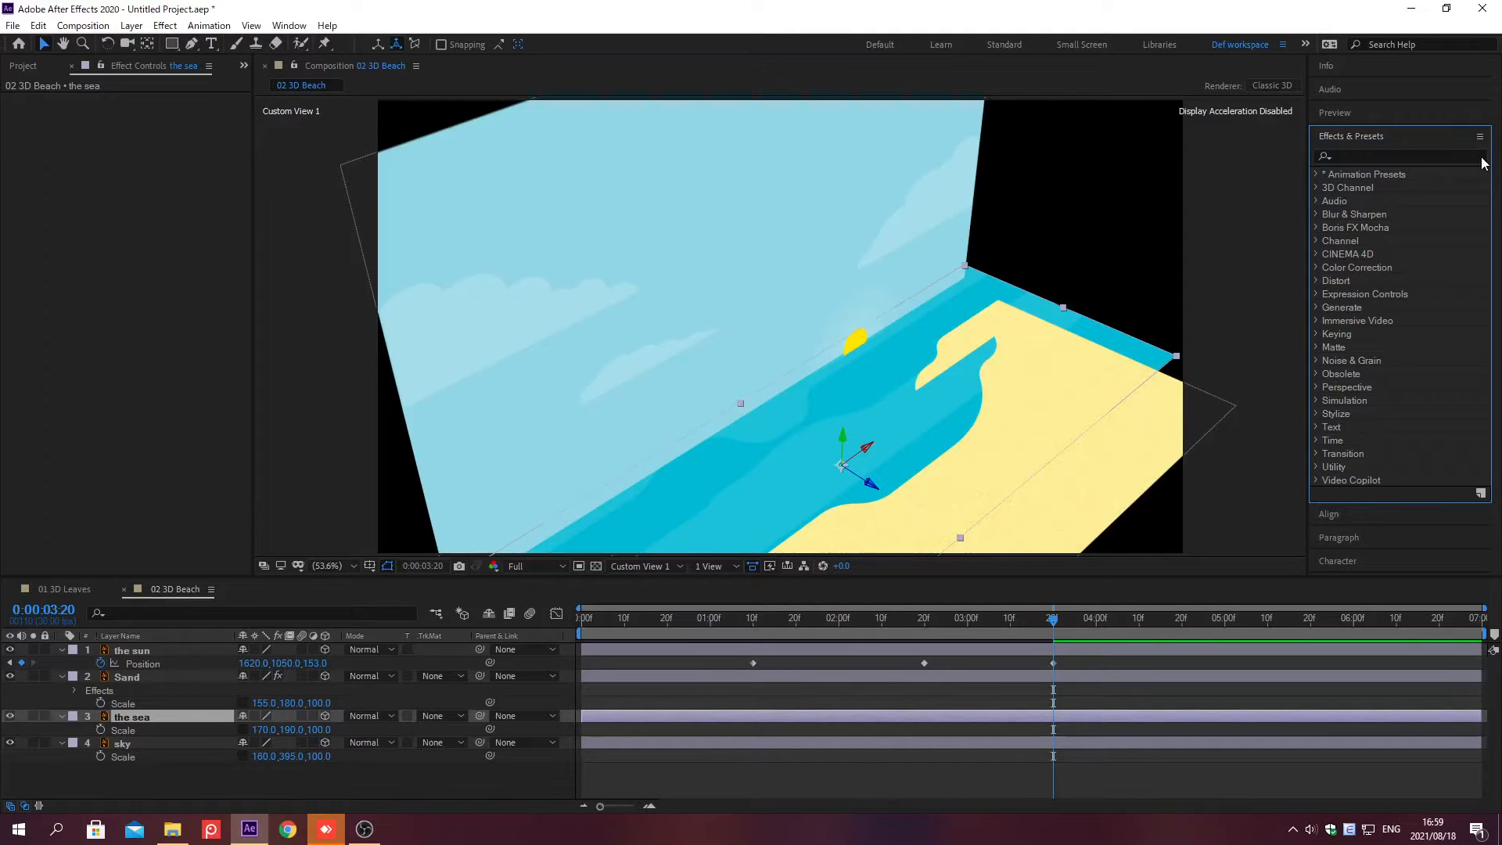
text(Ripple)
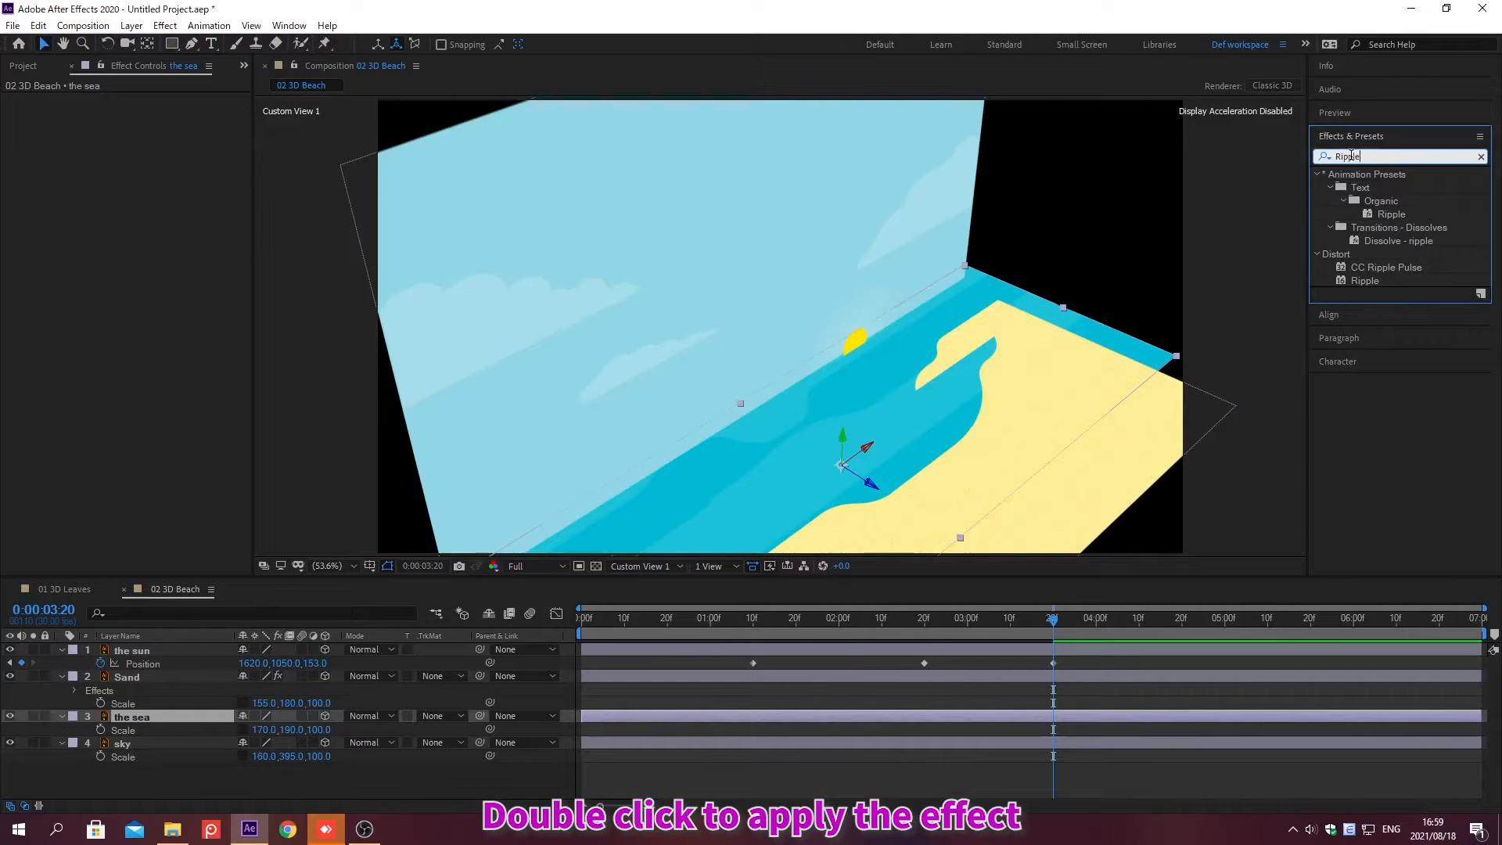
double_click(1366, 280)
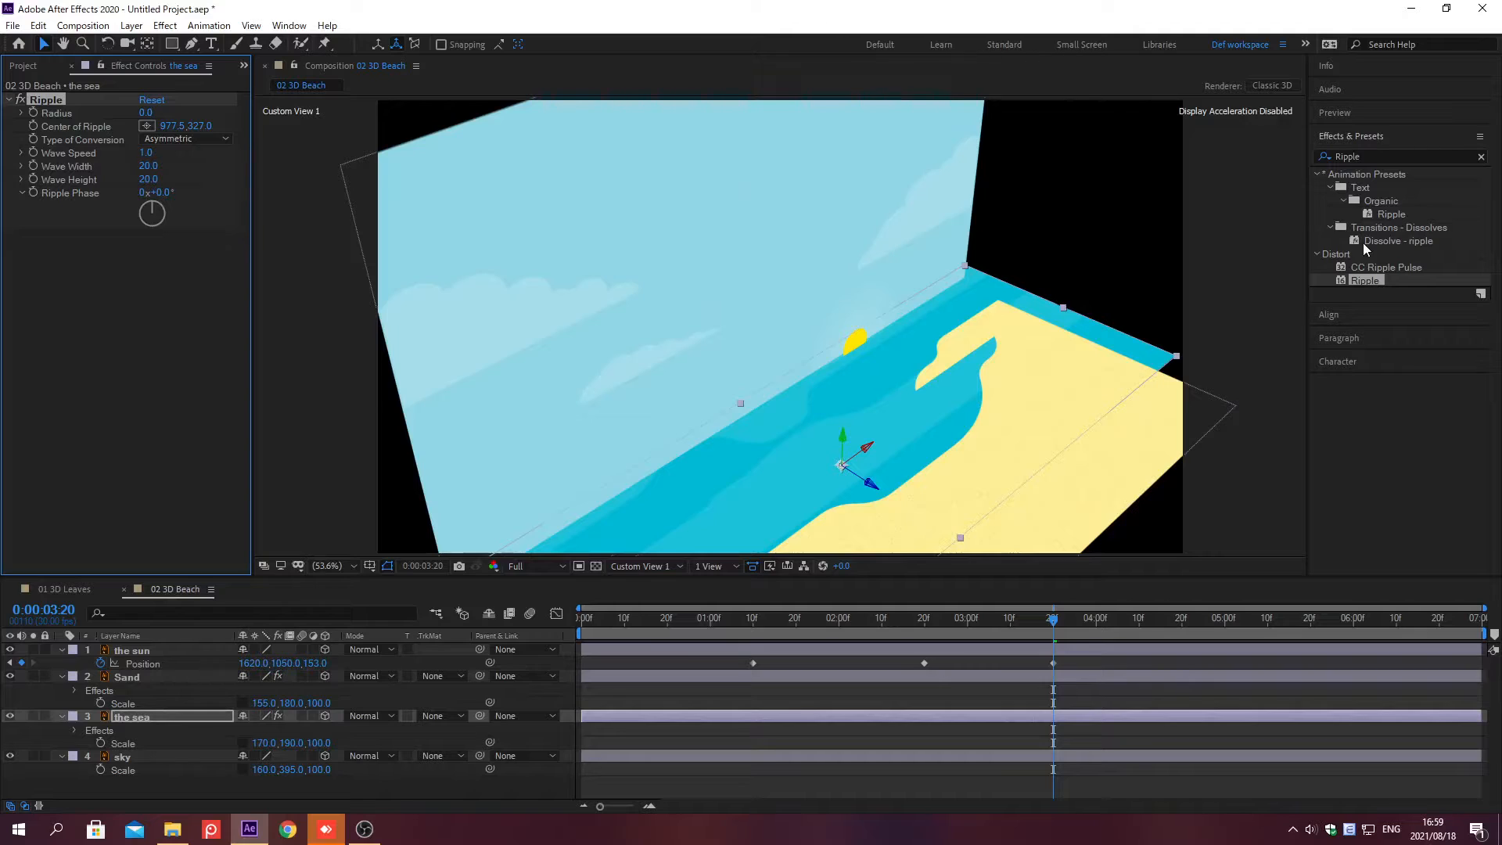
Step: Set the Ripple's Radius to 100 and Wave Speed to 5
click(1351, 137)
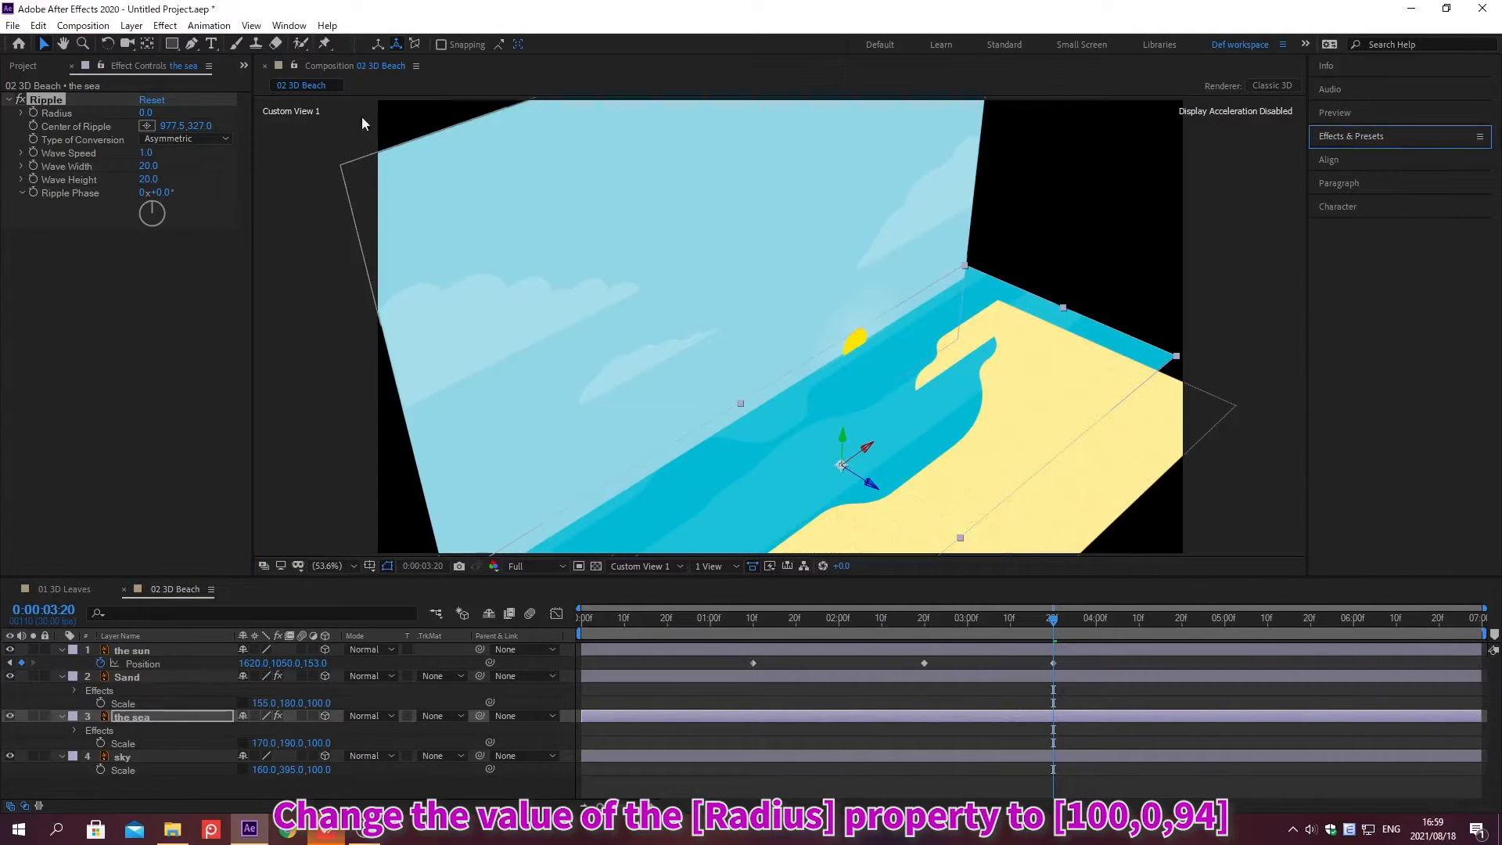
click(145, 113)
text(100)
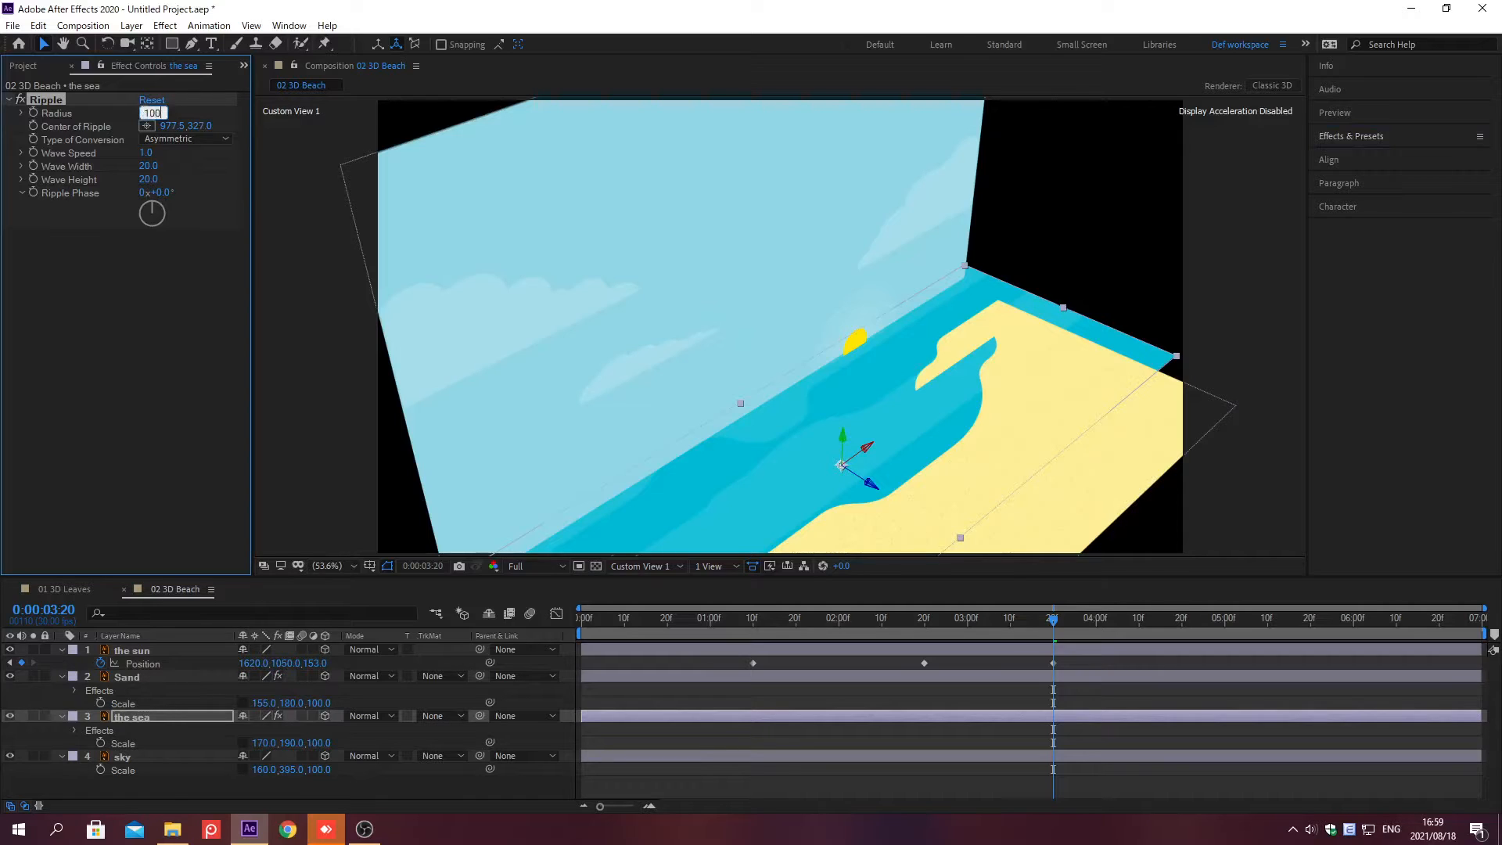
key(Return)
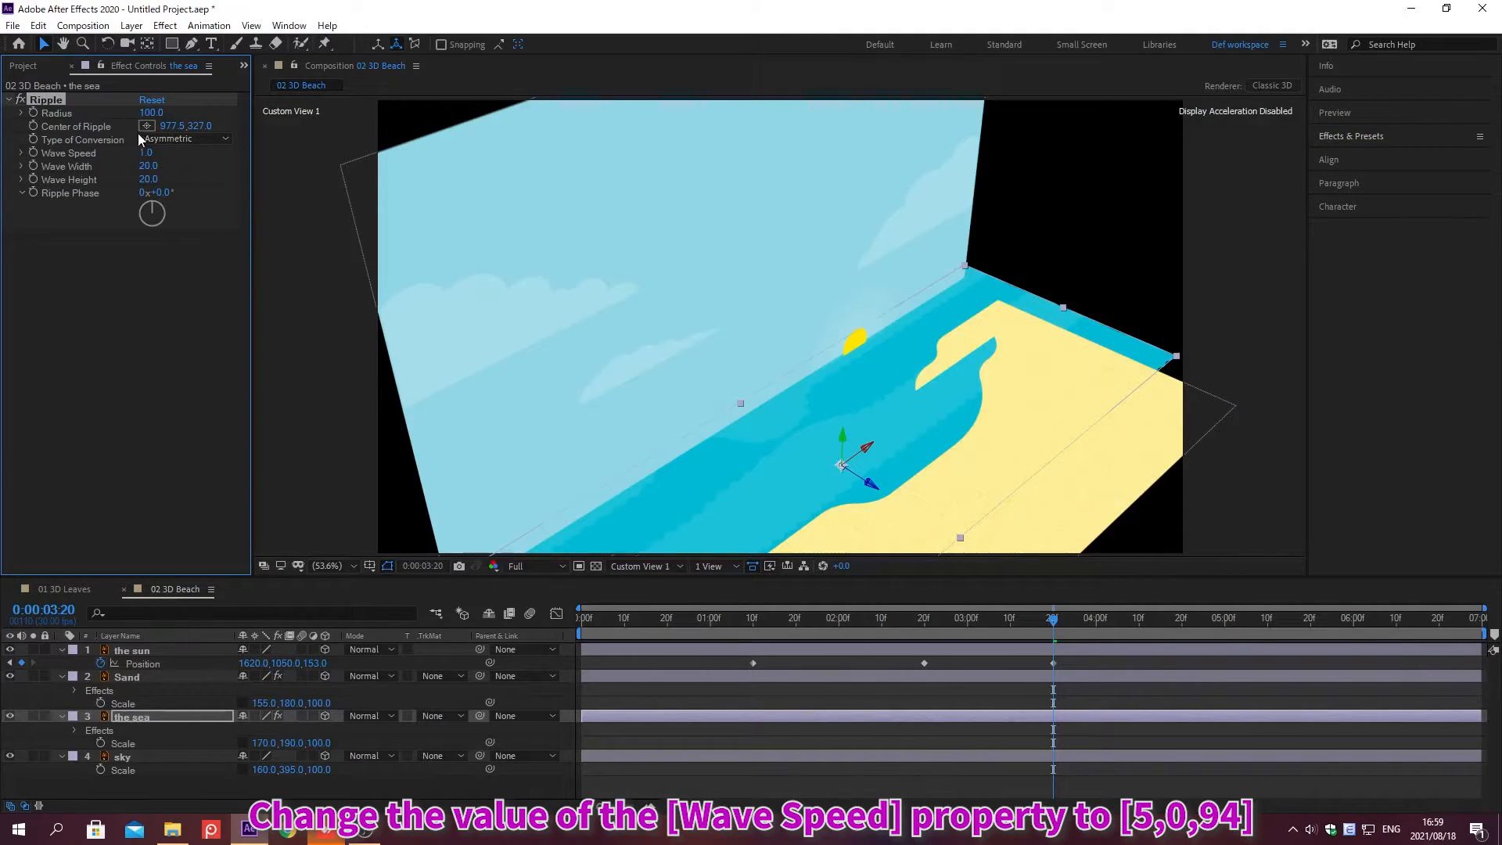
click(146, 153)
text(5)
key(Return)
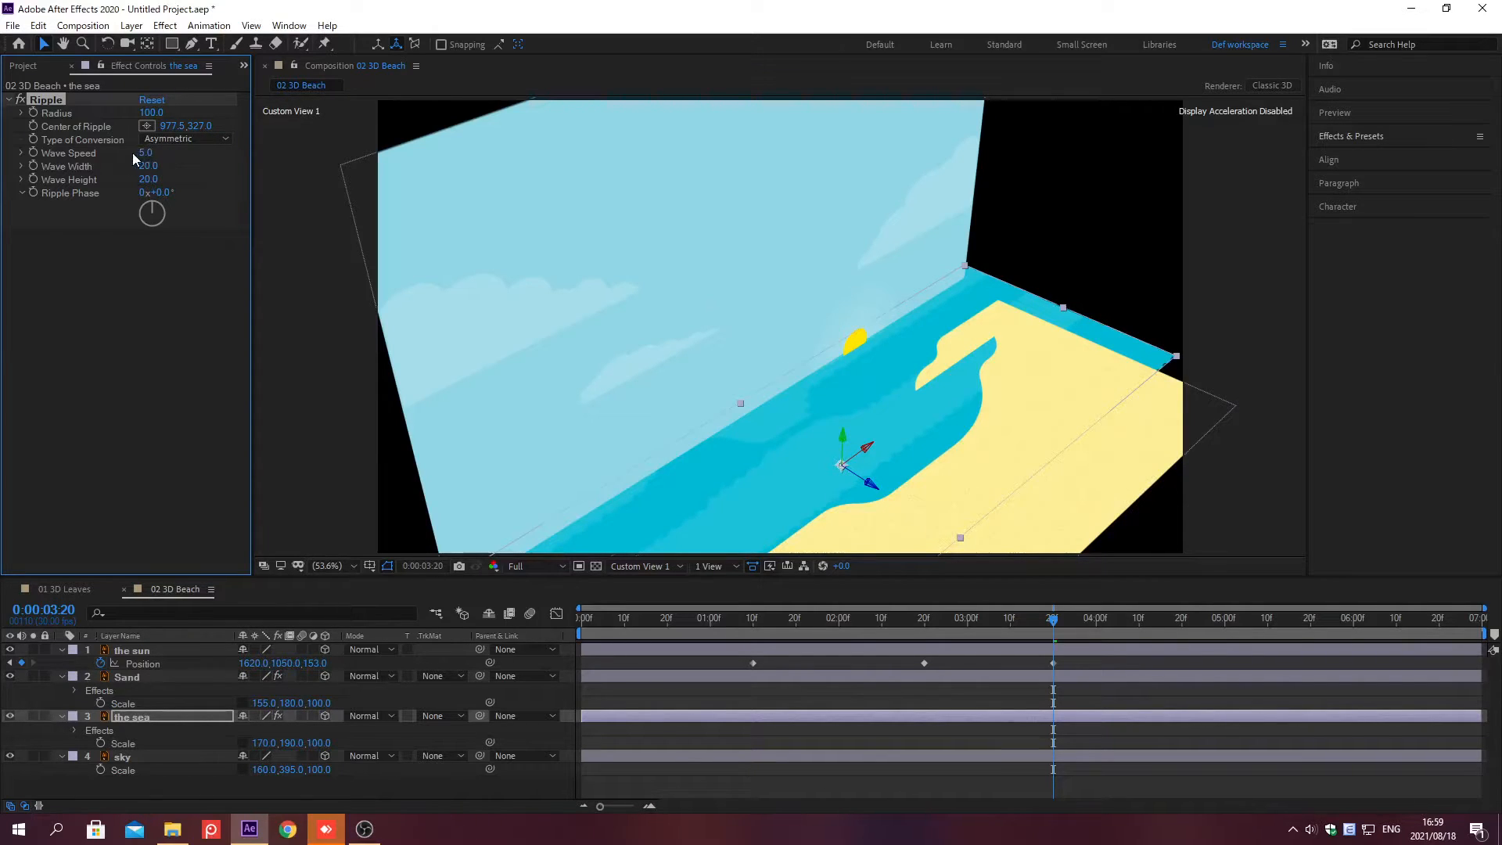
Step: Set the Ripple's Wave Width to 30 and Wave Height to 35
click(145, 165)
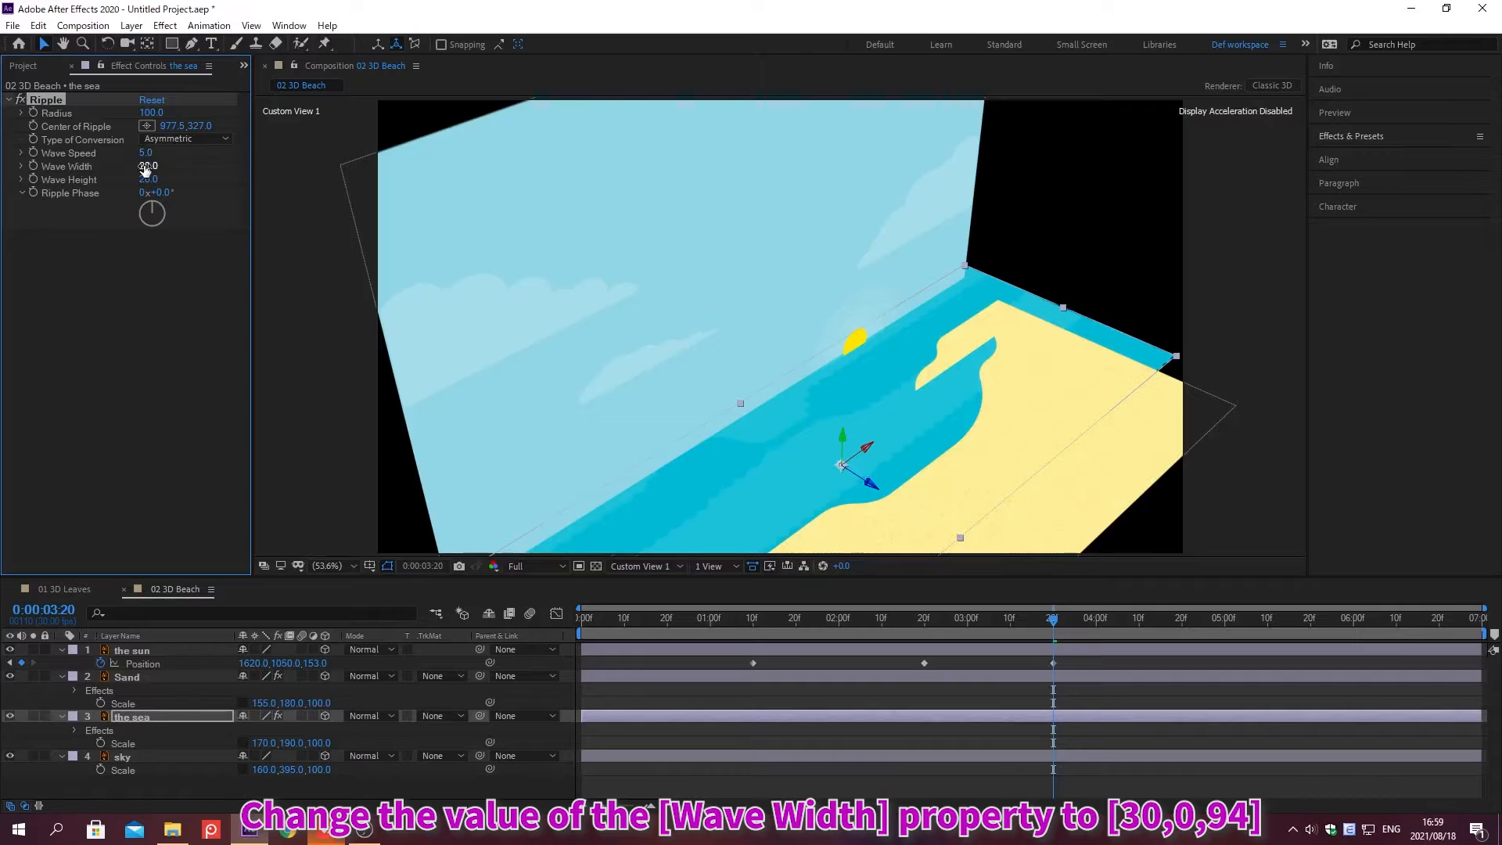
text(30)
key(Return)
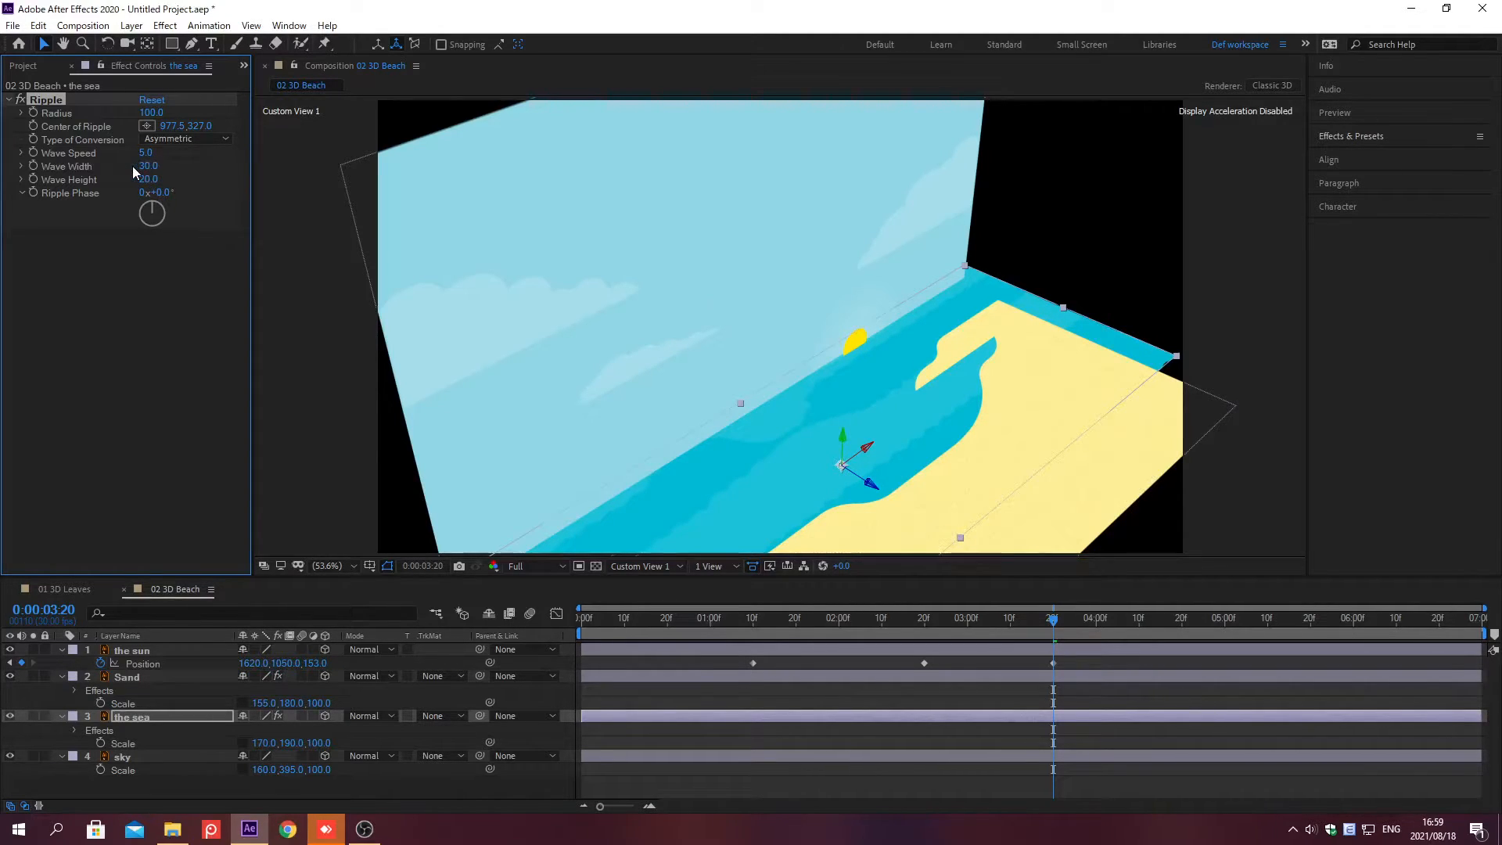
click(147, 179)
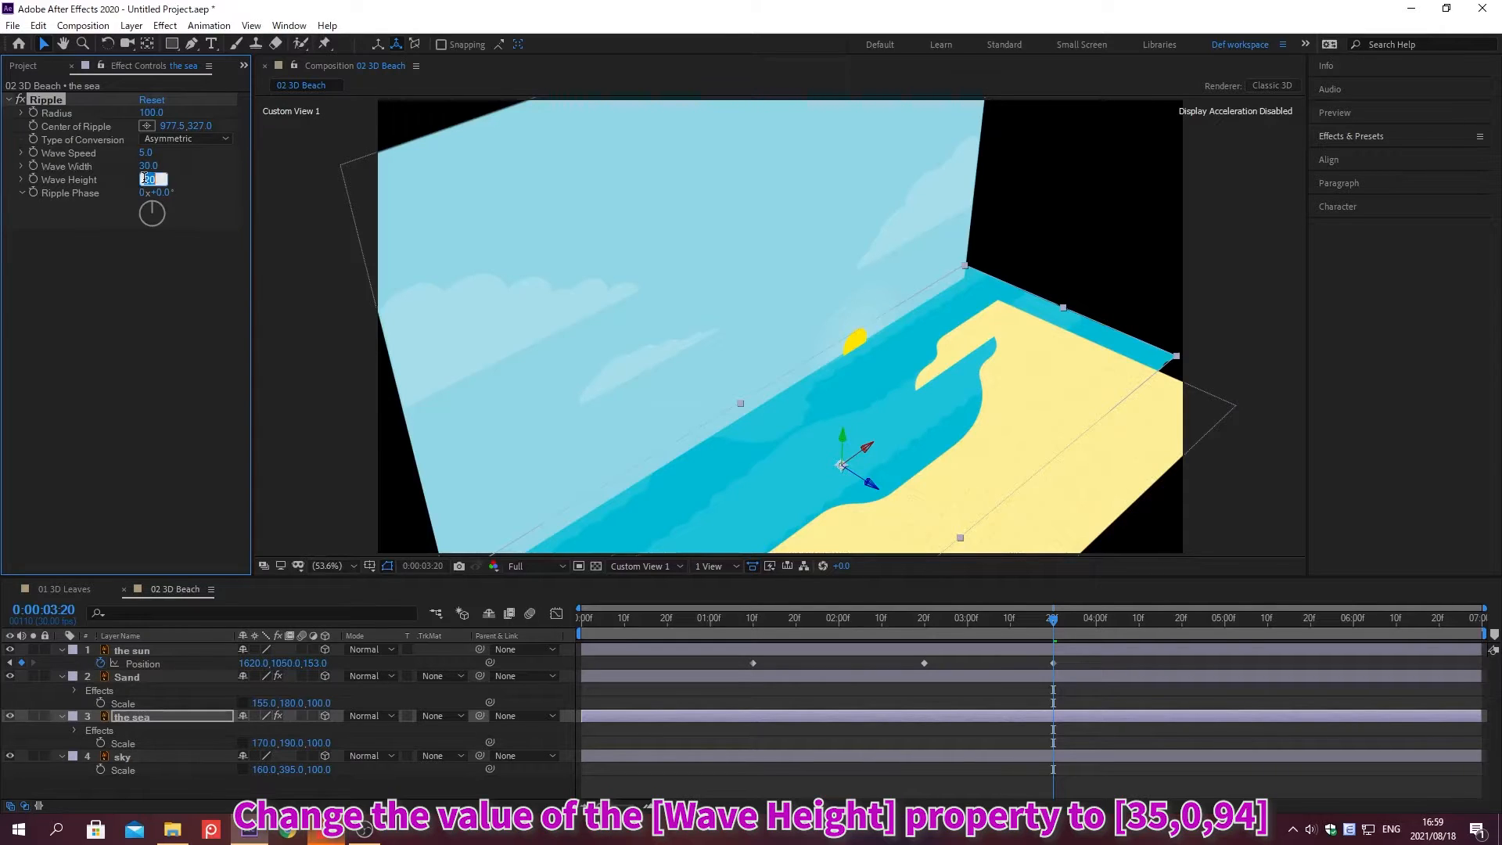
text(35)
key(Return)
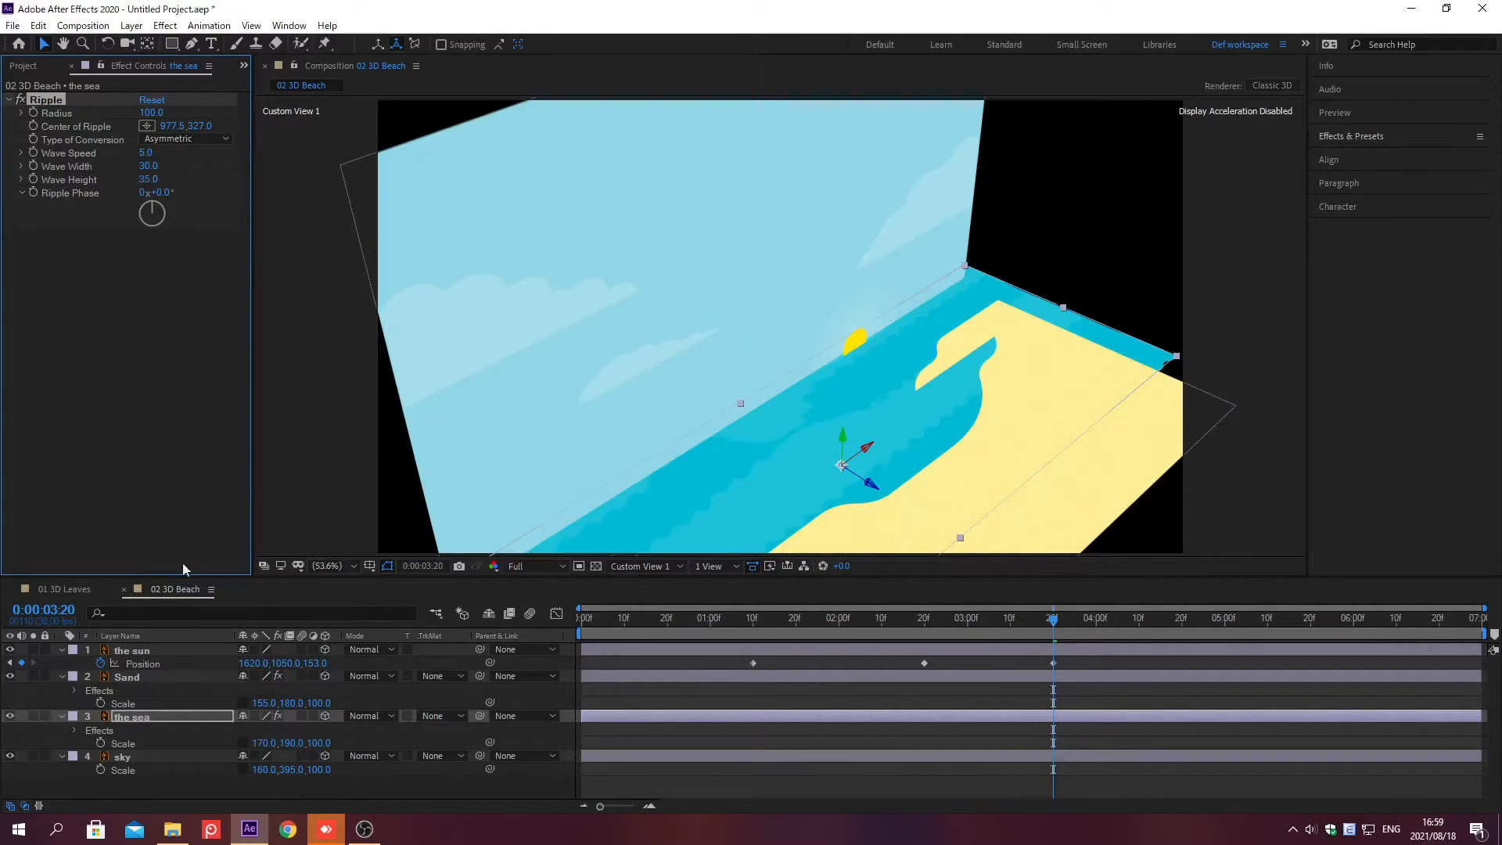
Step: Apply the Tint effect to the sun layer
click(194, 649)
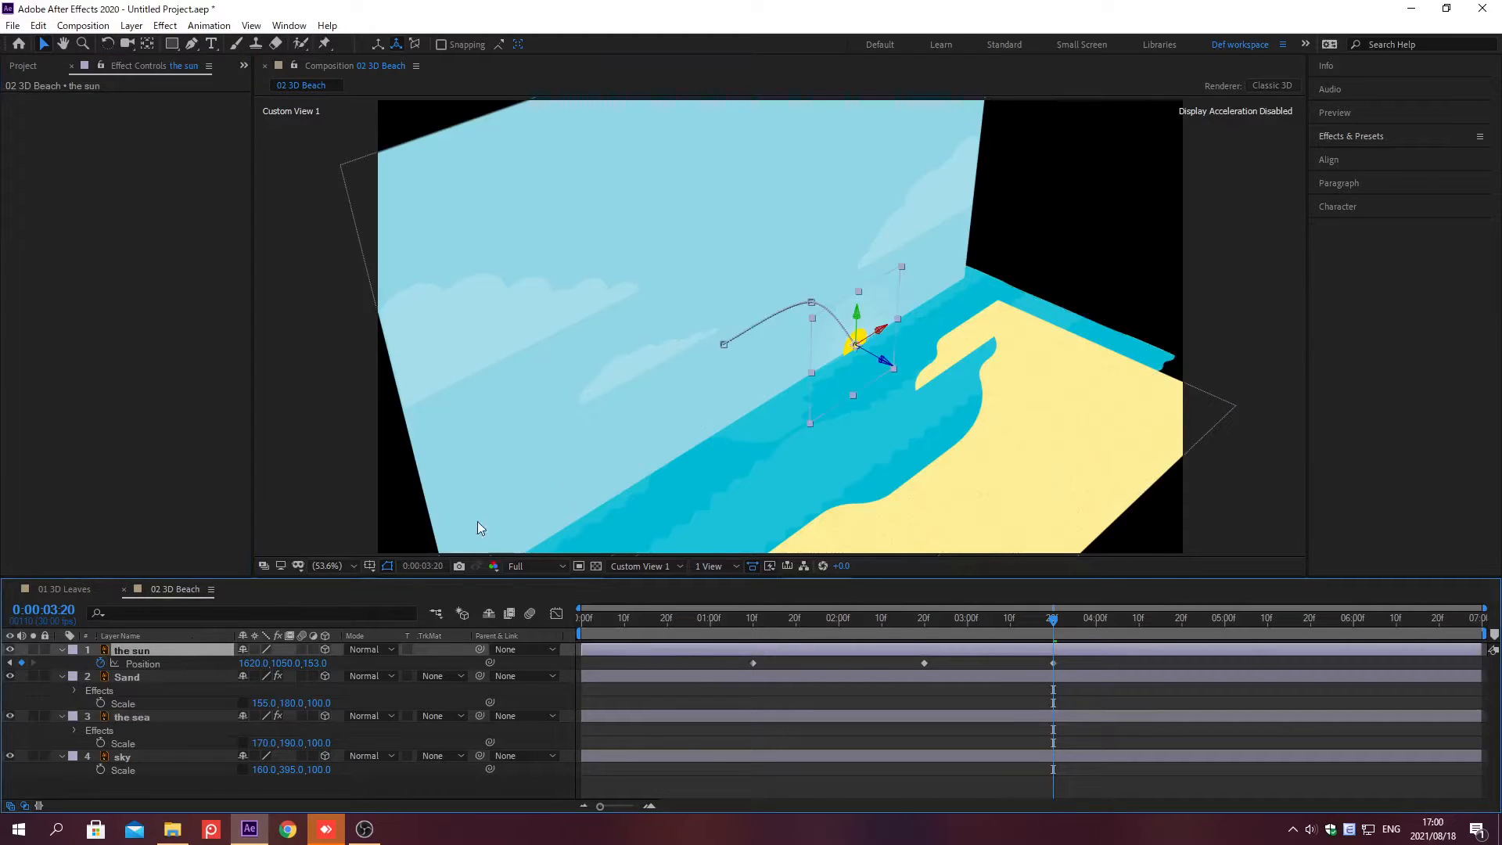
click(1352, 136)
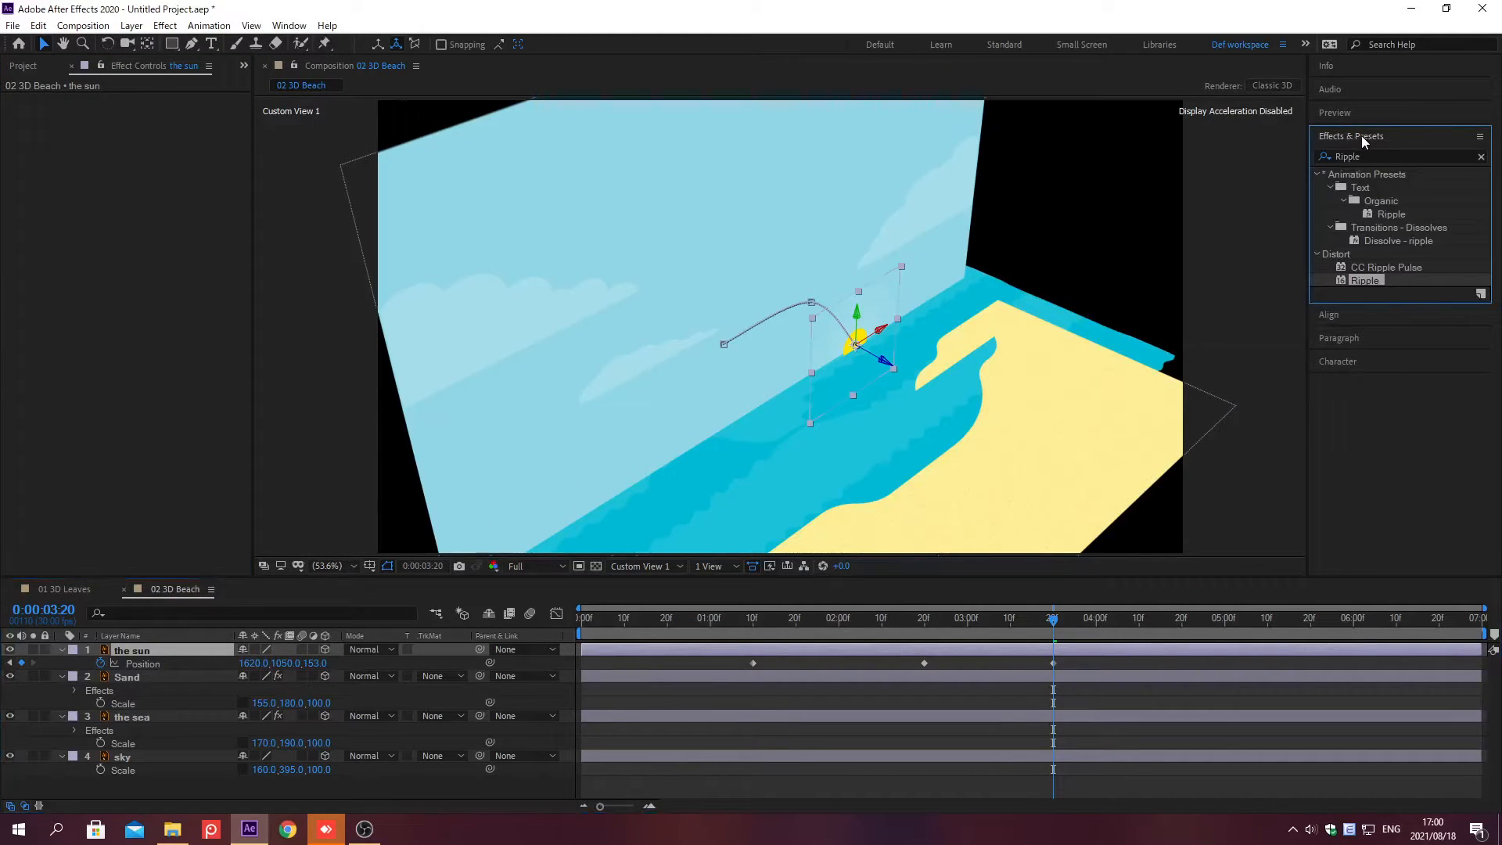
click(1481, 157)
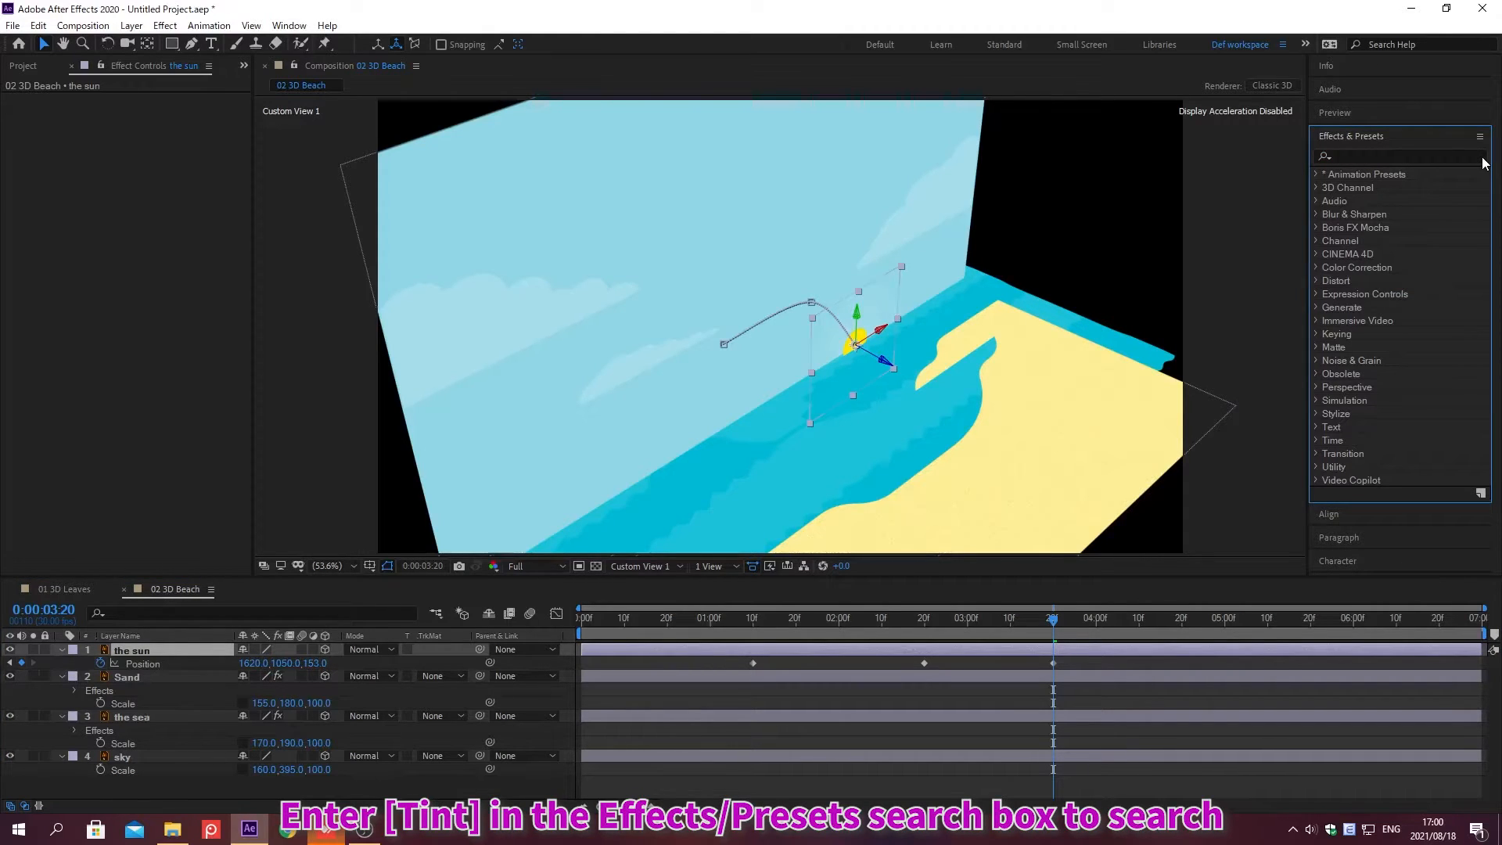
click(1351, 156)
text(Tint)
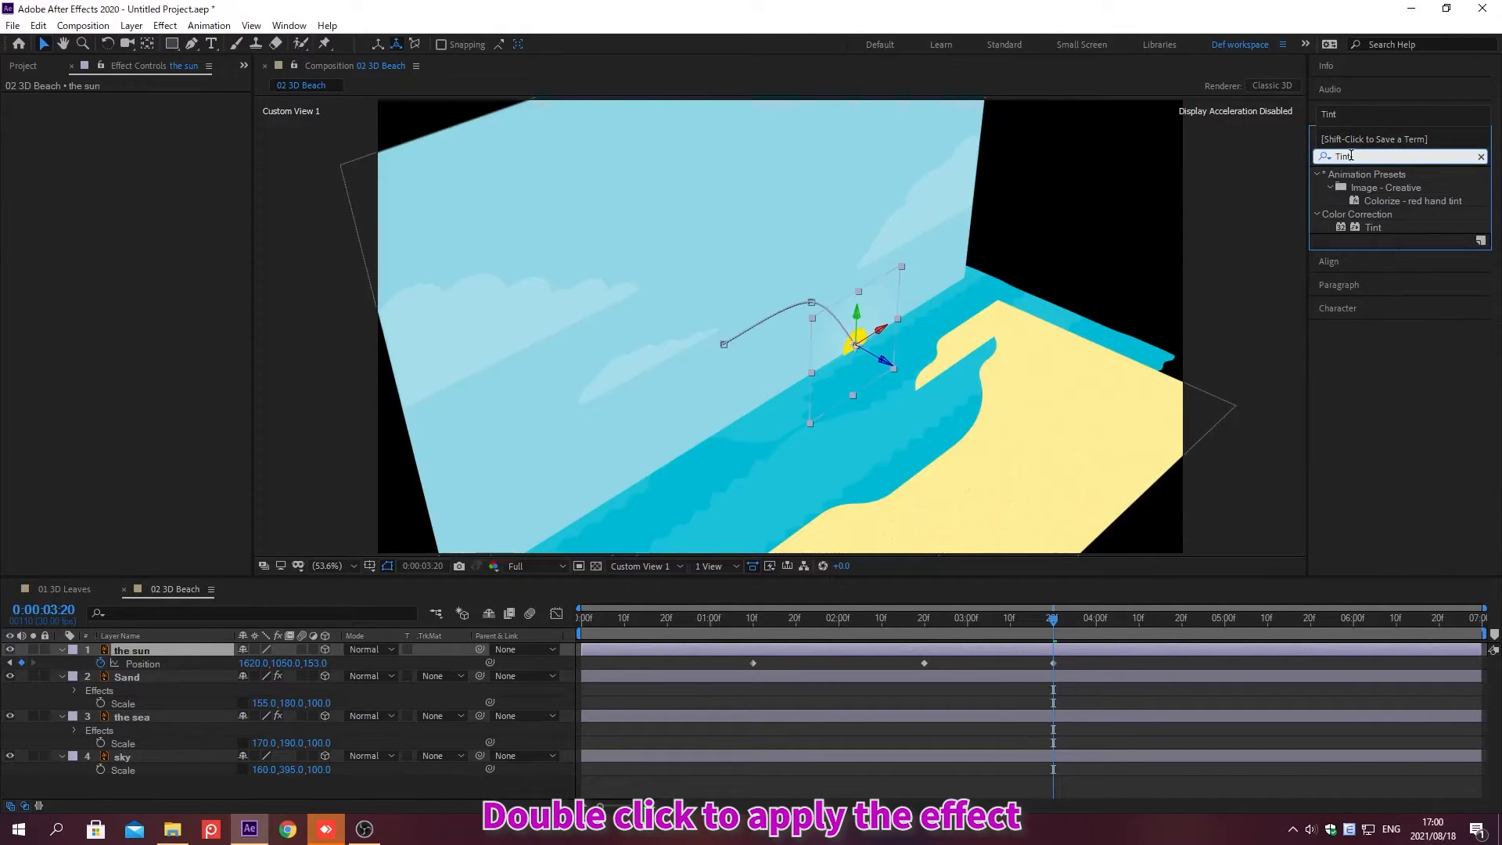
double_click(1373, 227)
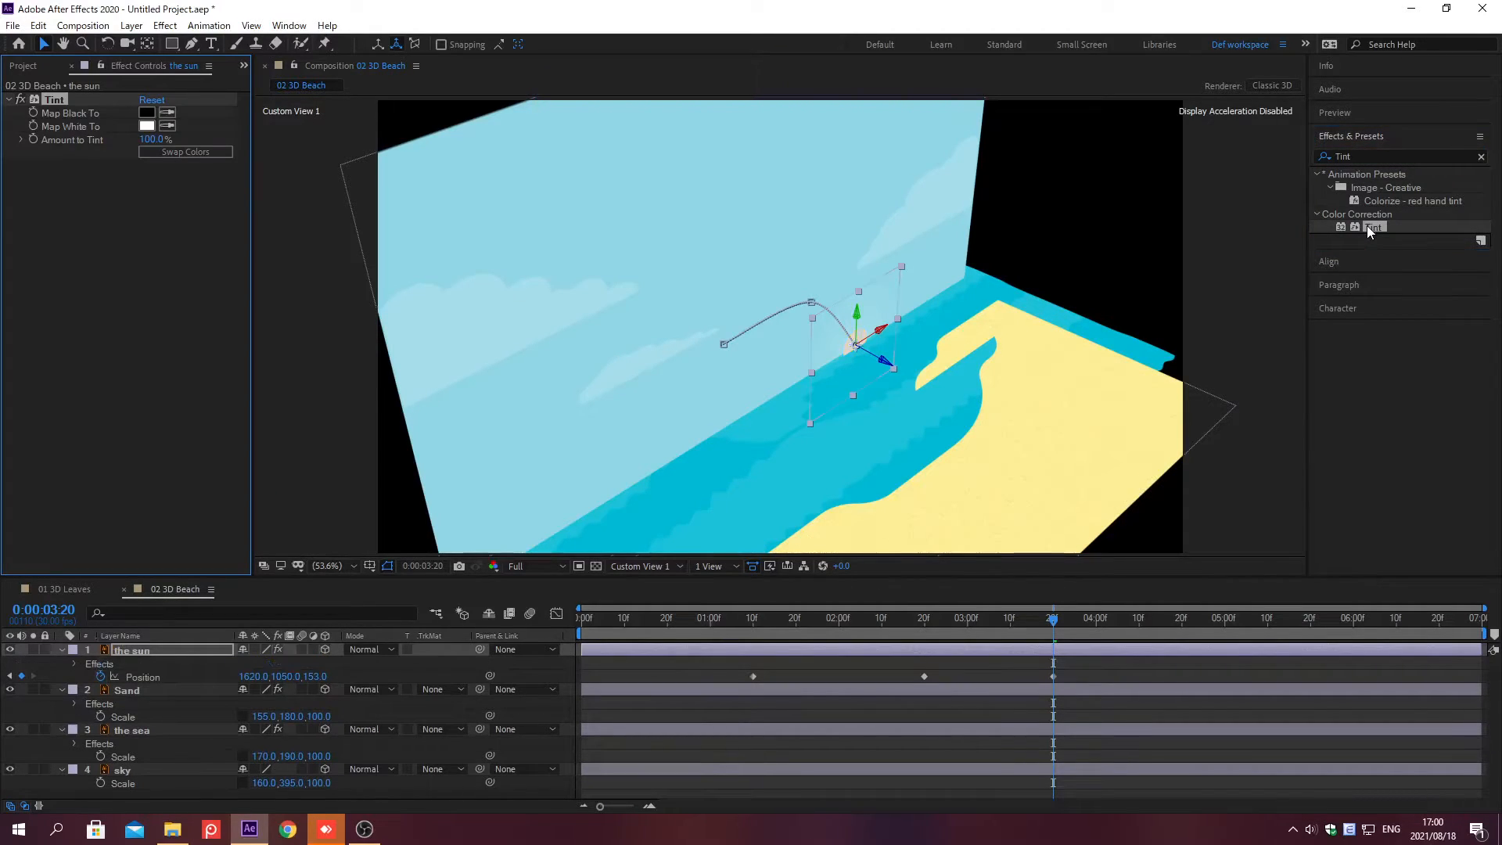
Step: Set the Tint's Map Black To color to FAF392 and Map White To color to F3E95B
click(1353, 138)
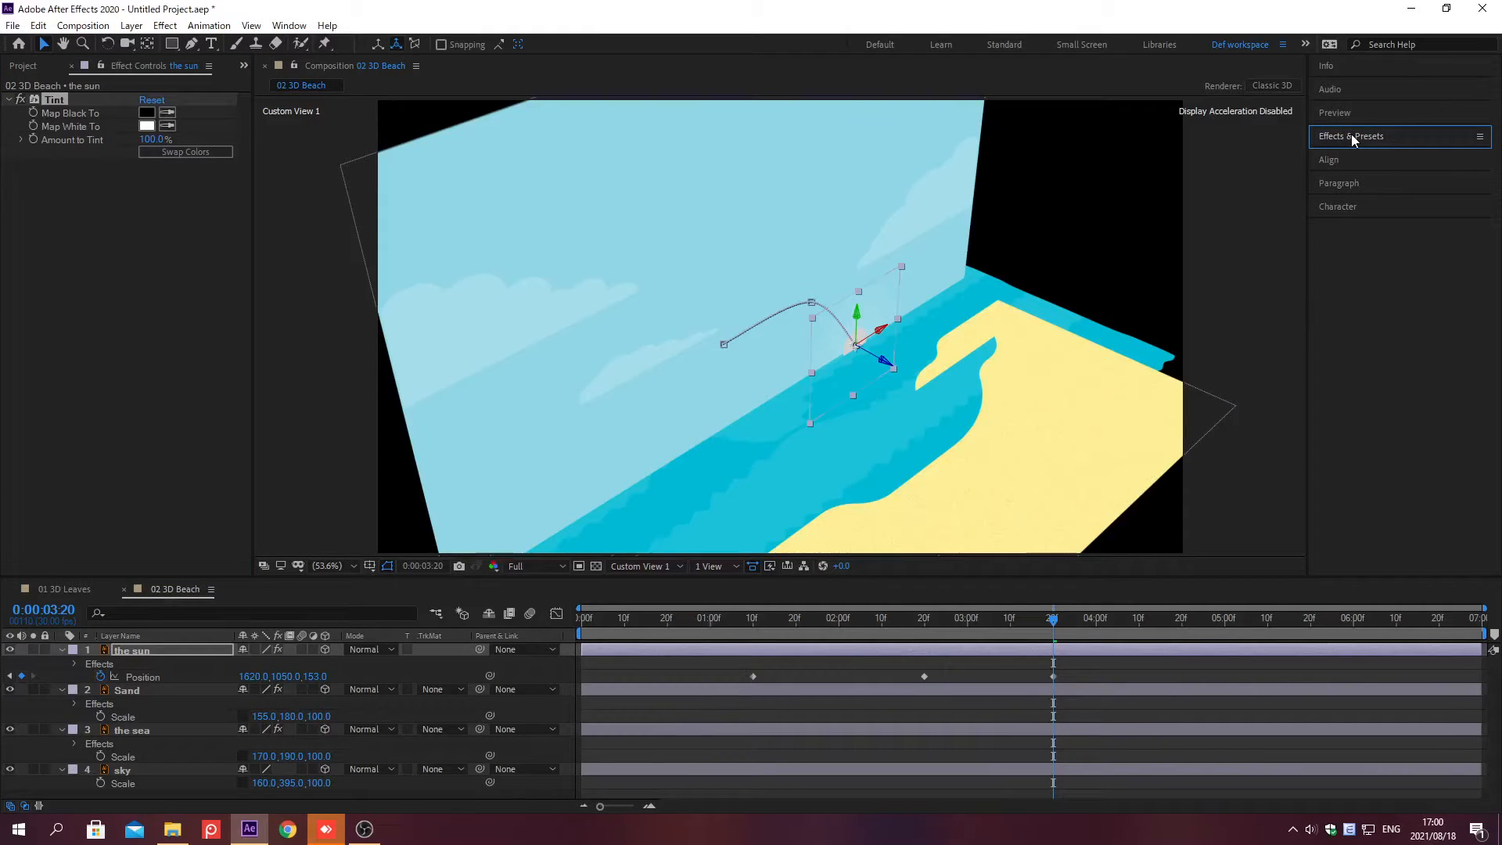
click(146, 113)
text(fff799)
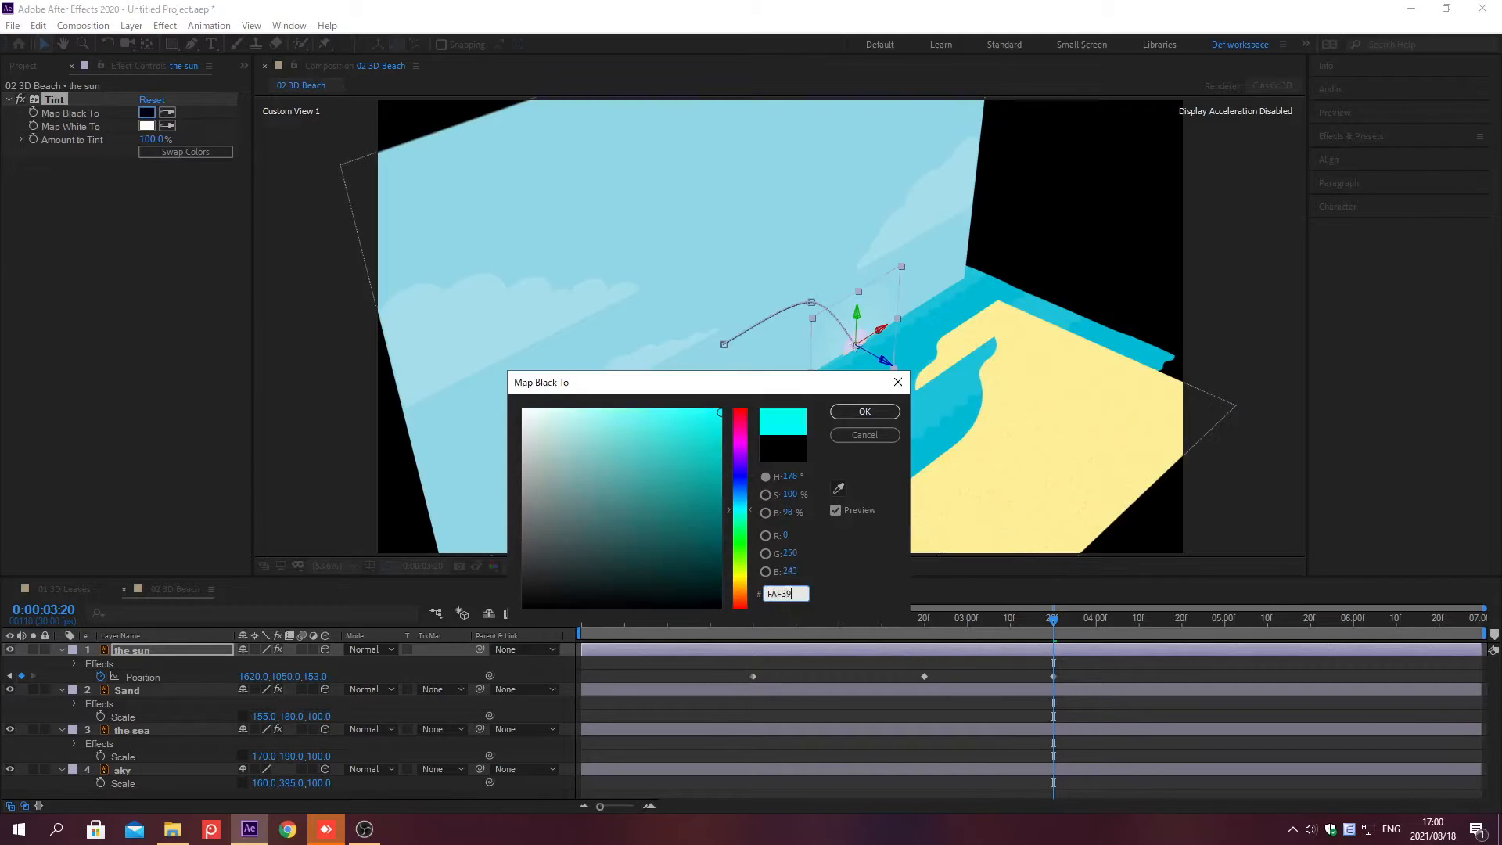
key(Return)
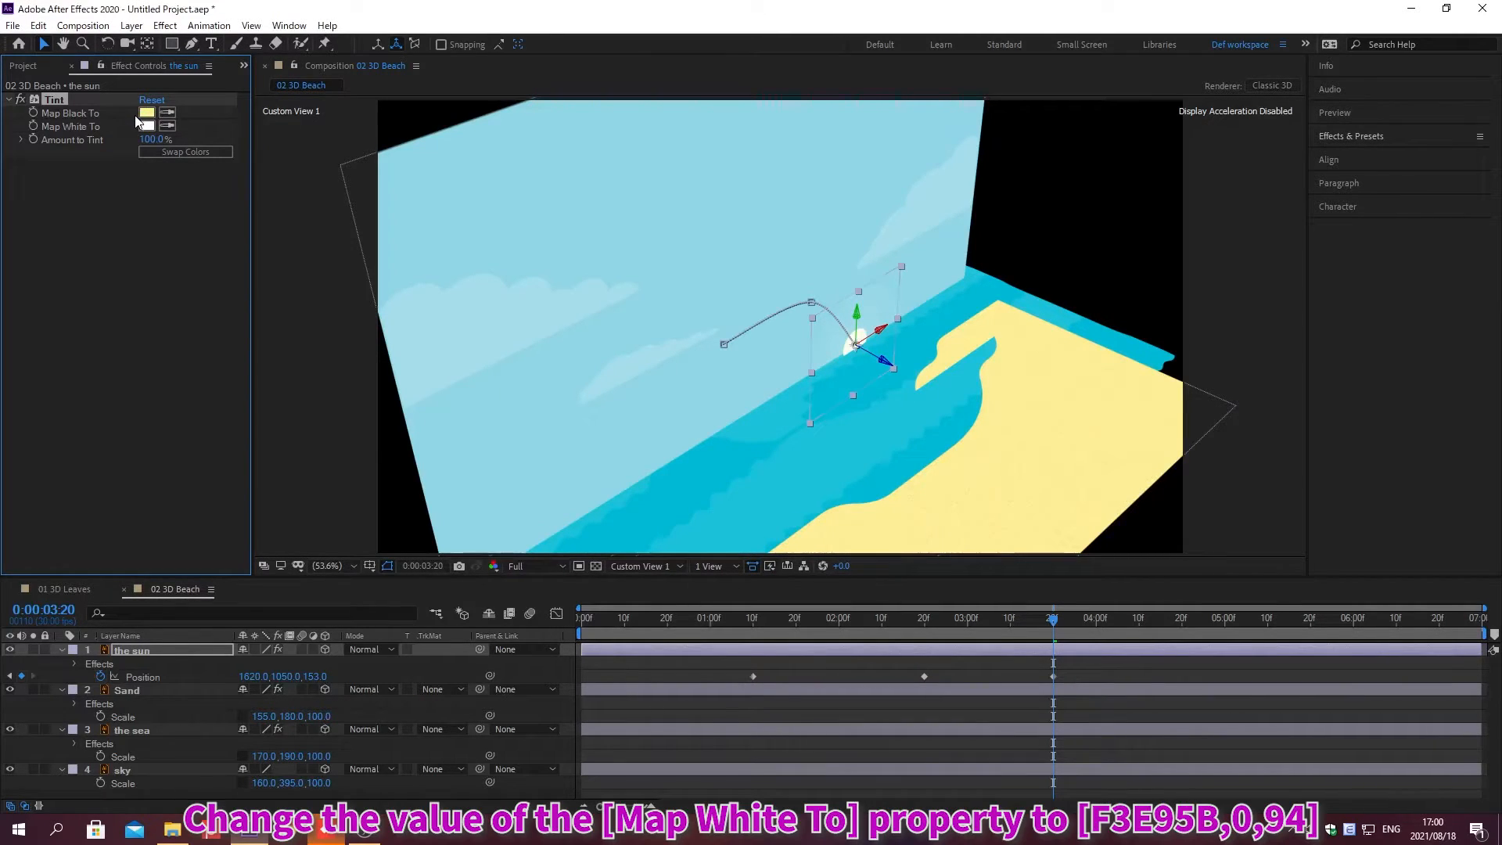
click(145, 126)
text(F3E95B)
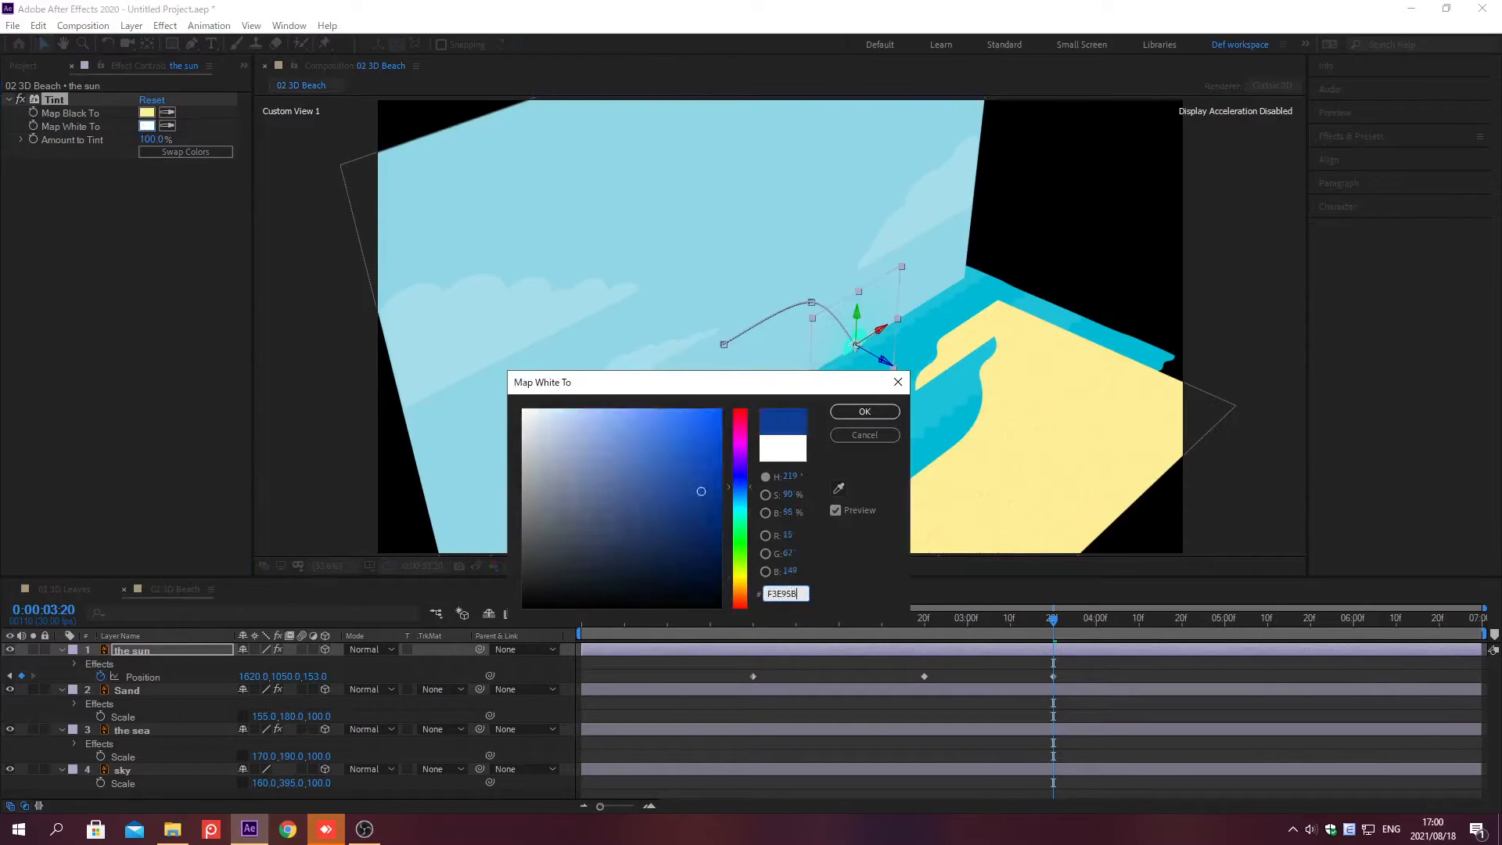
key(Return)
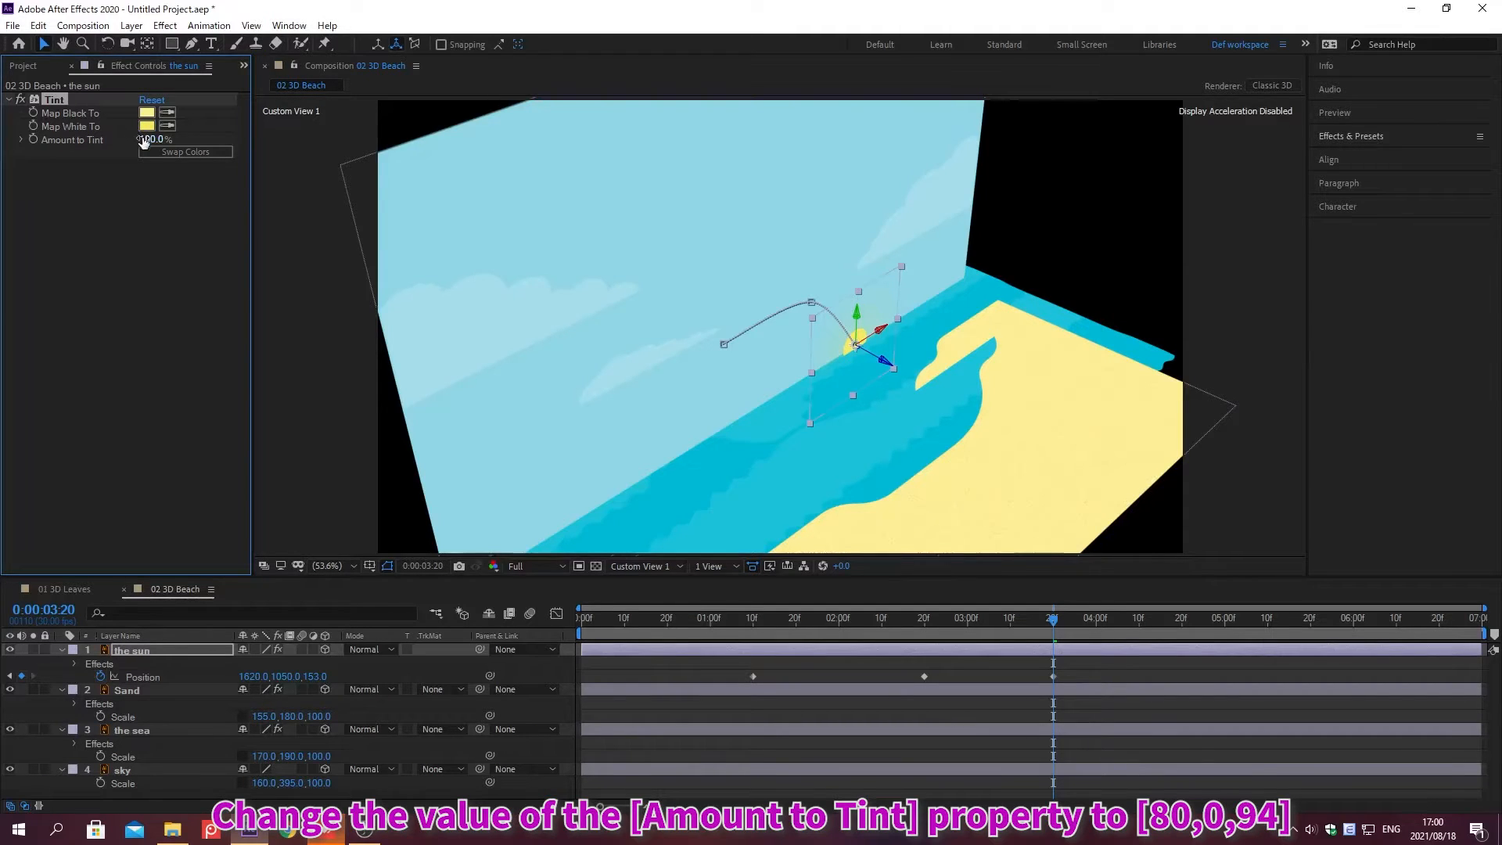
Step: Set the Tint's Amount to Tint to 80%
click(150, 139)
text(80)
key(Return)
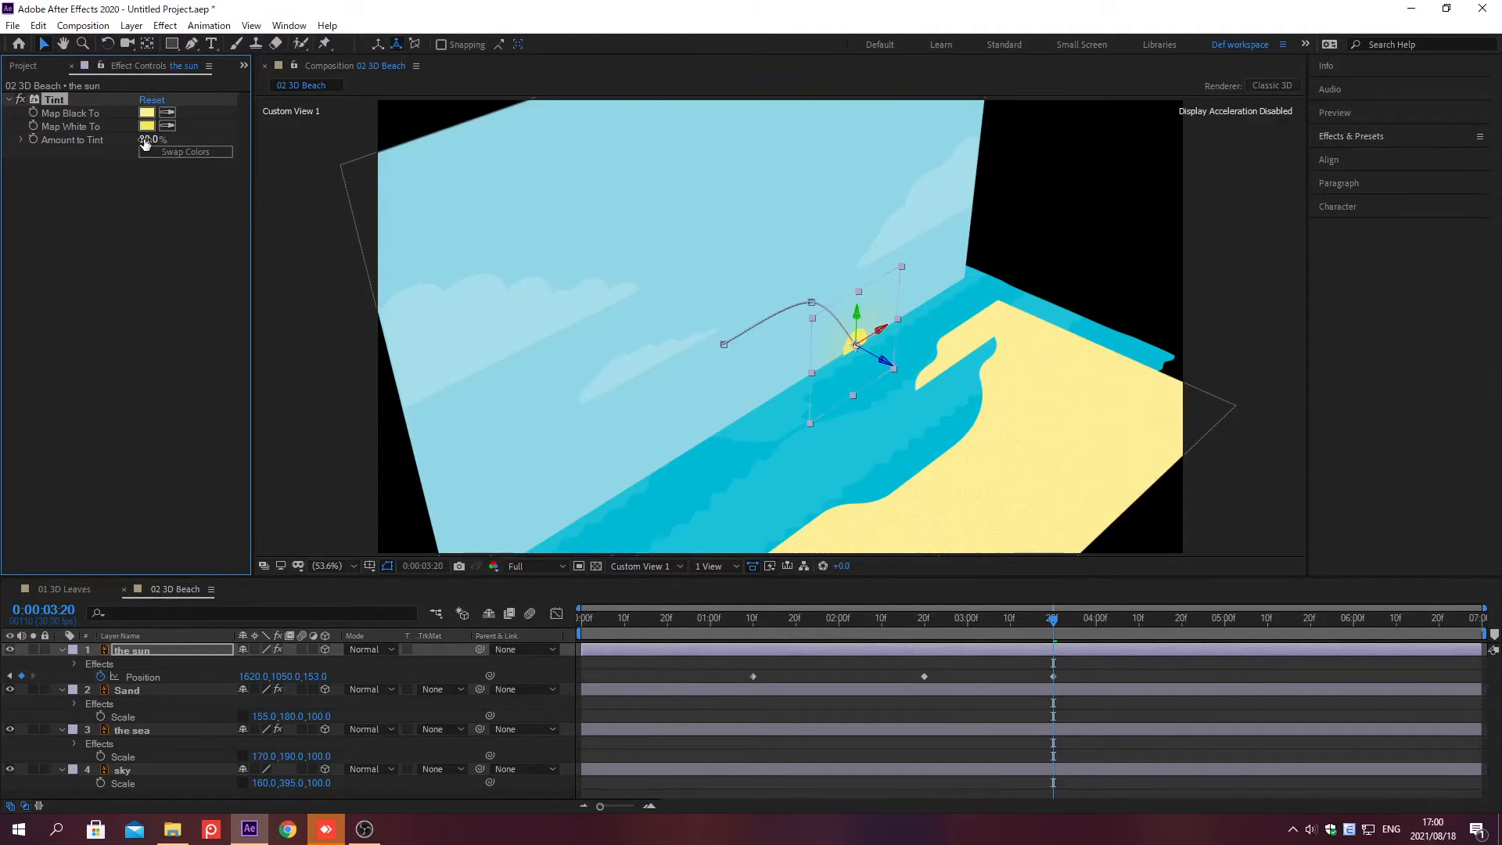
Step: At 0;00;01;10, add a keyframe to the Tint's Map White To color
key(alt+shift+j)
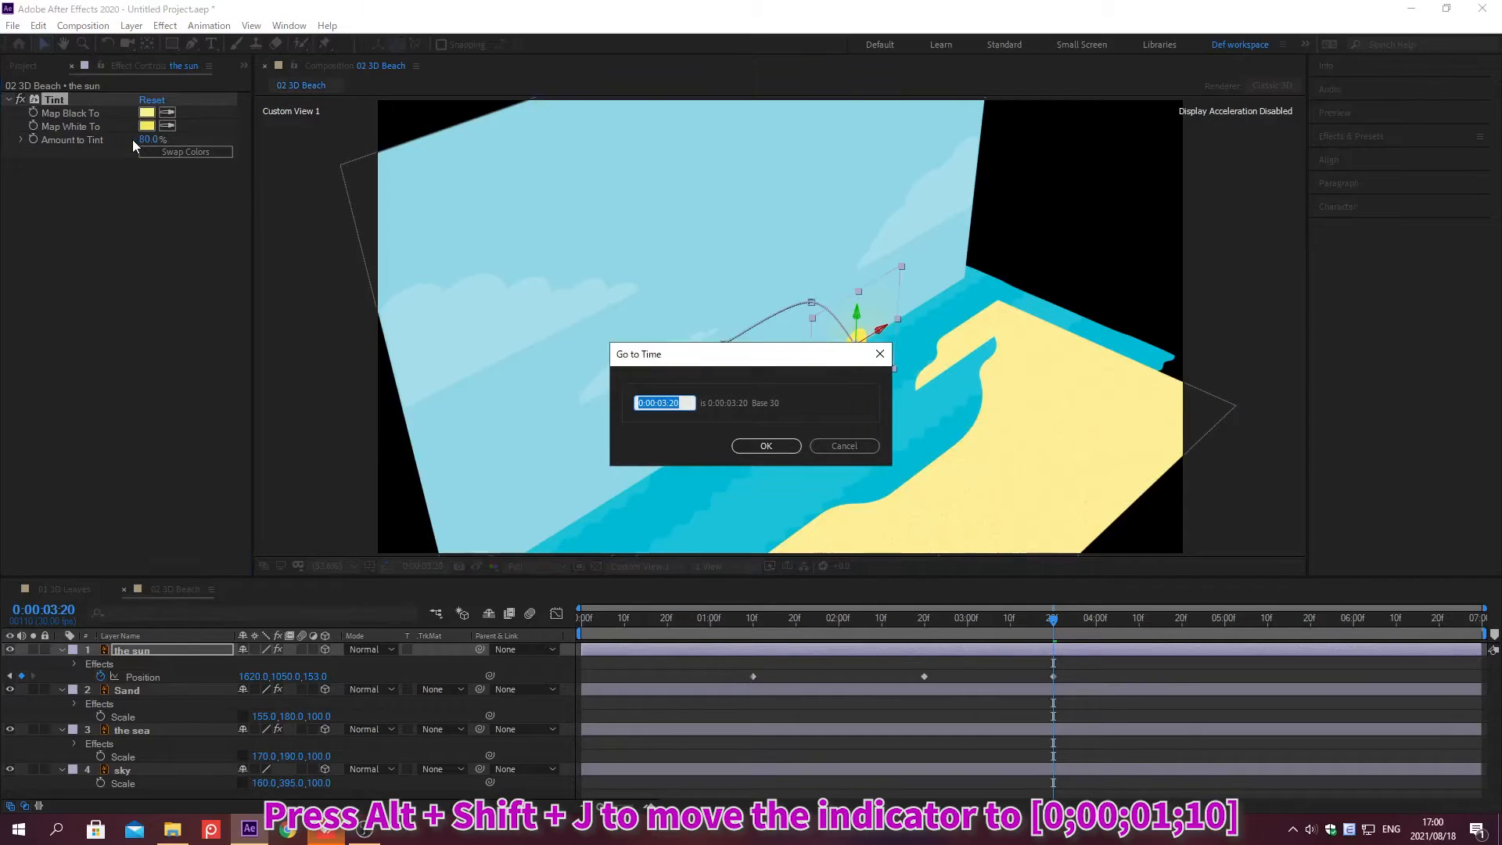
text(0;00;01;1)
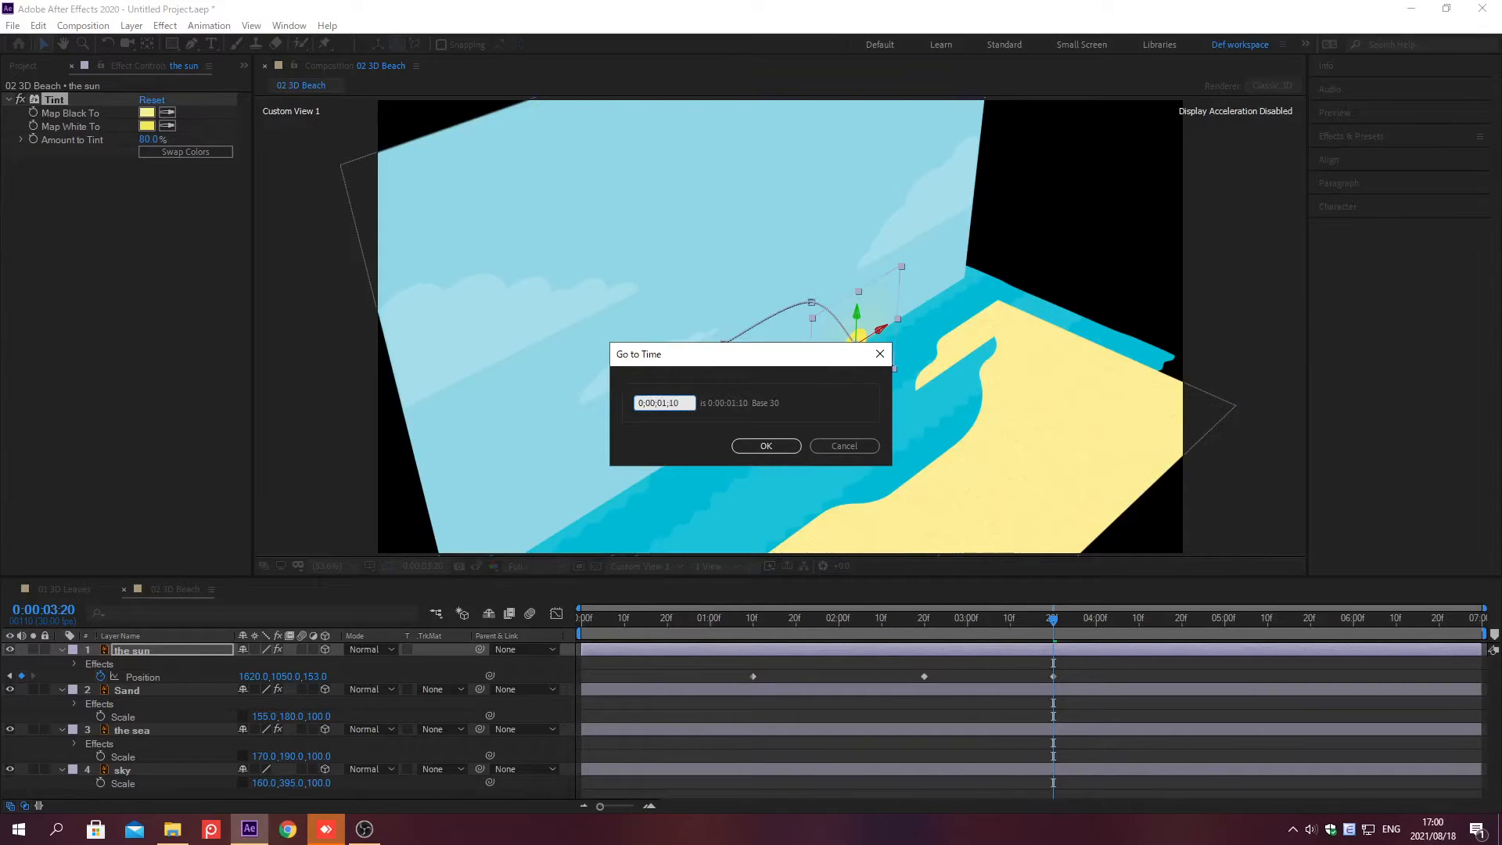
text(0)
key(Return)
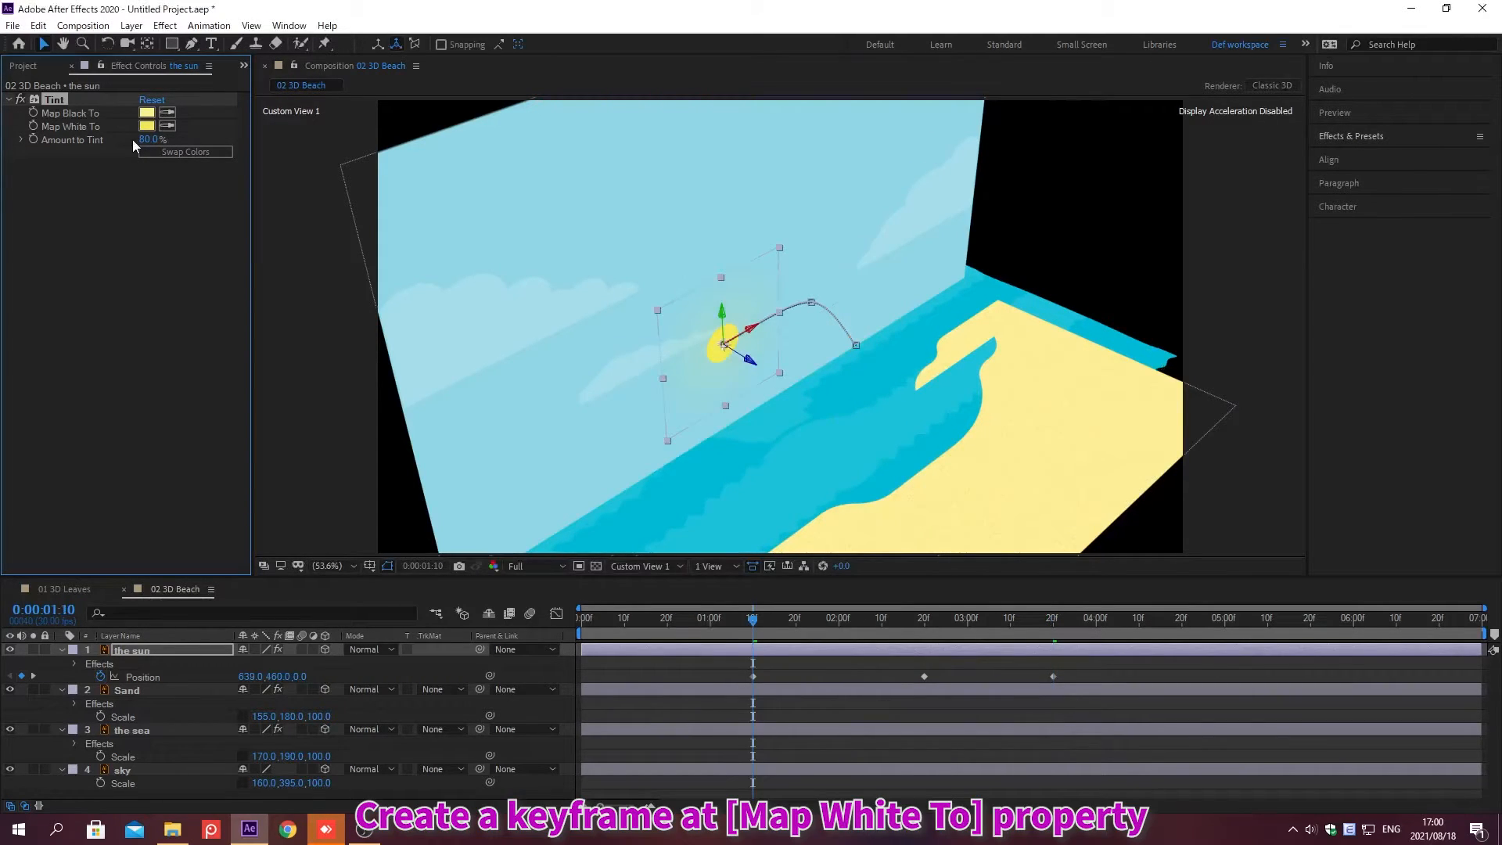
click(31, 126)
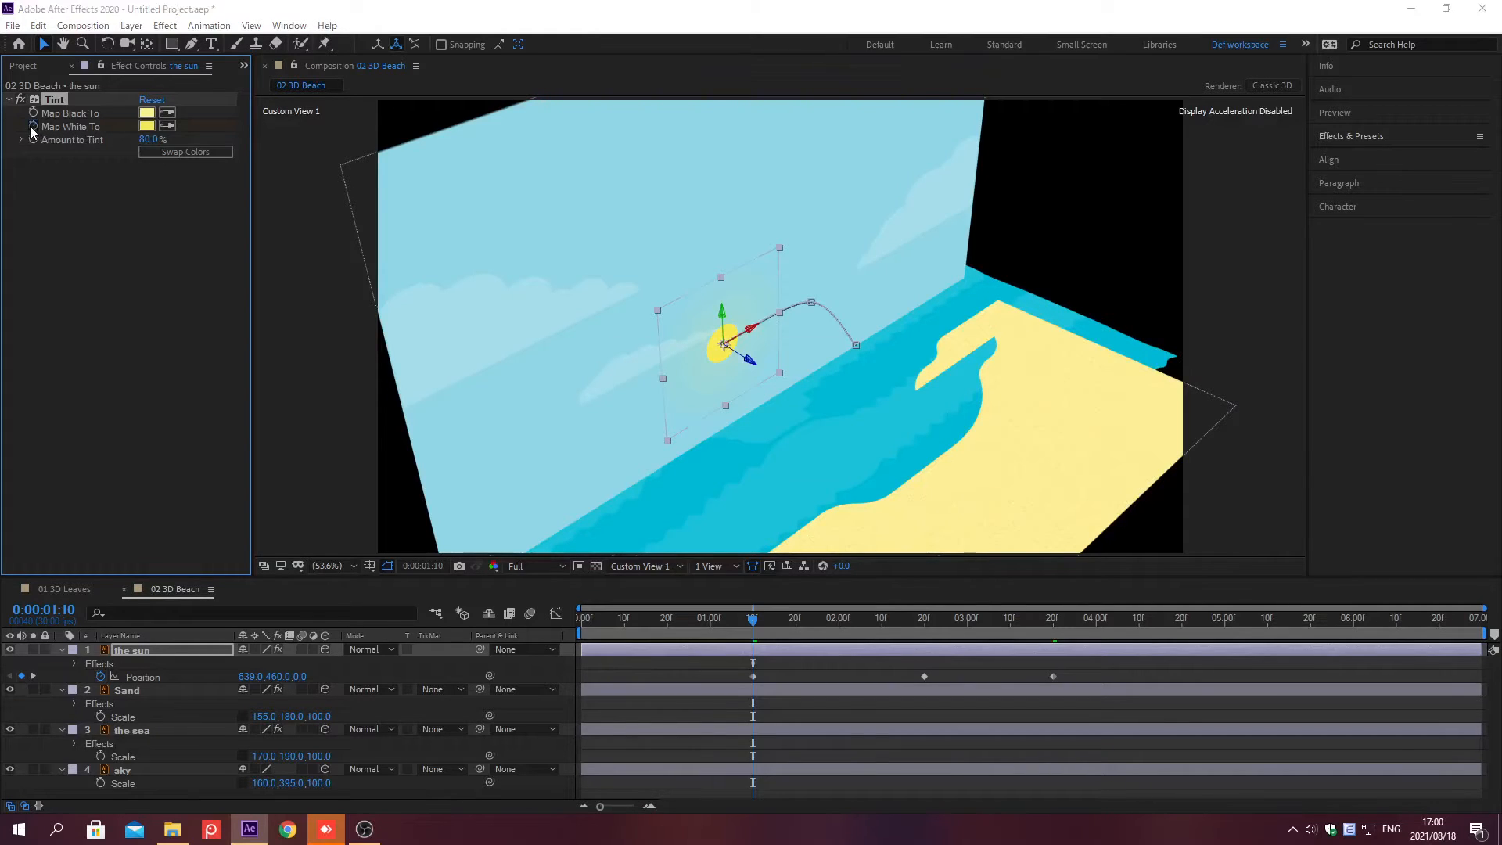
Step: At 0;00;04;20, set the Tint's Map White To color to F29E38
key(alt+shift+j)
text(0;00;04;20)
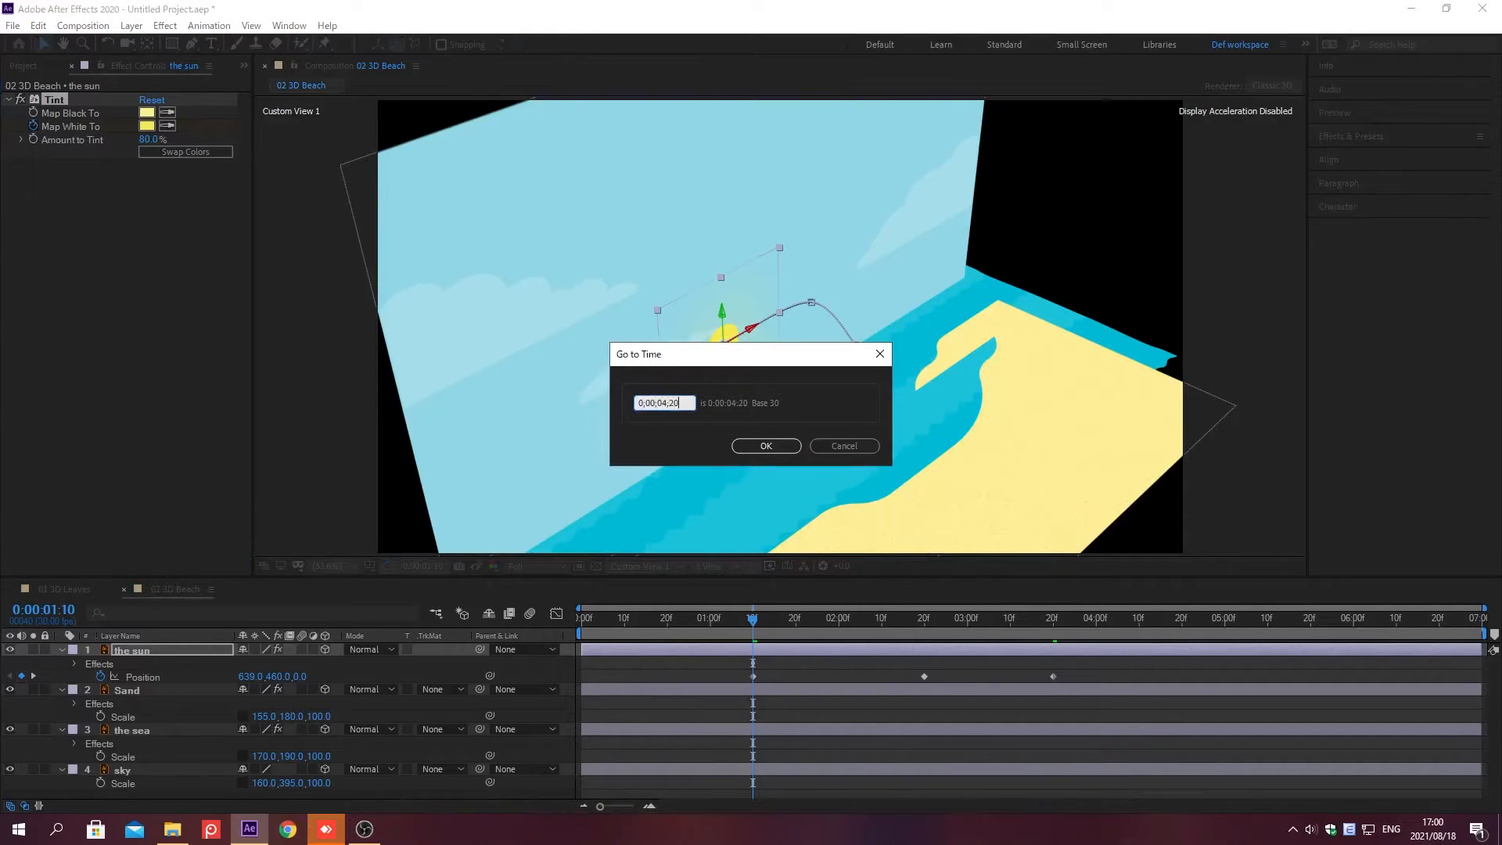
key(Return)
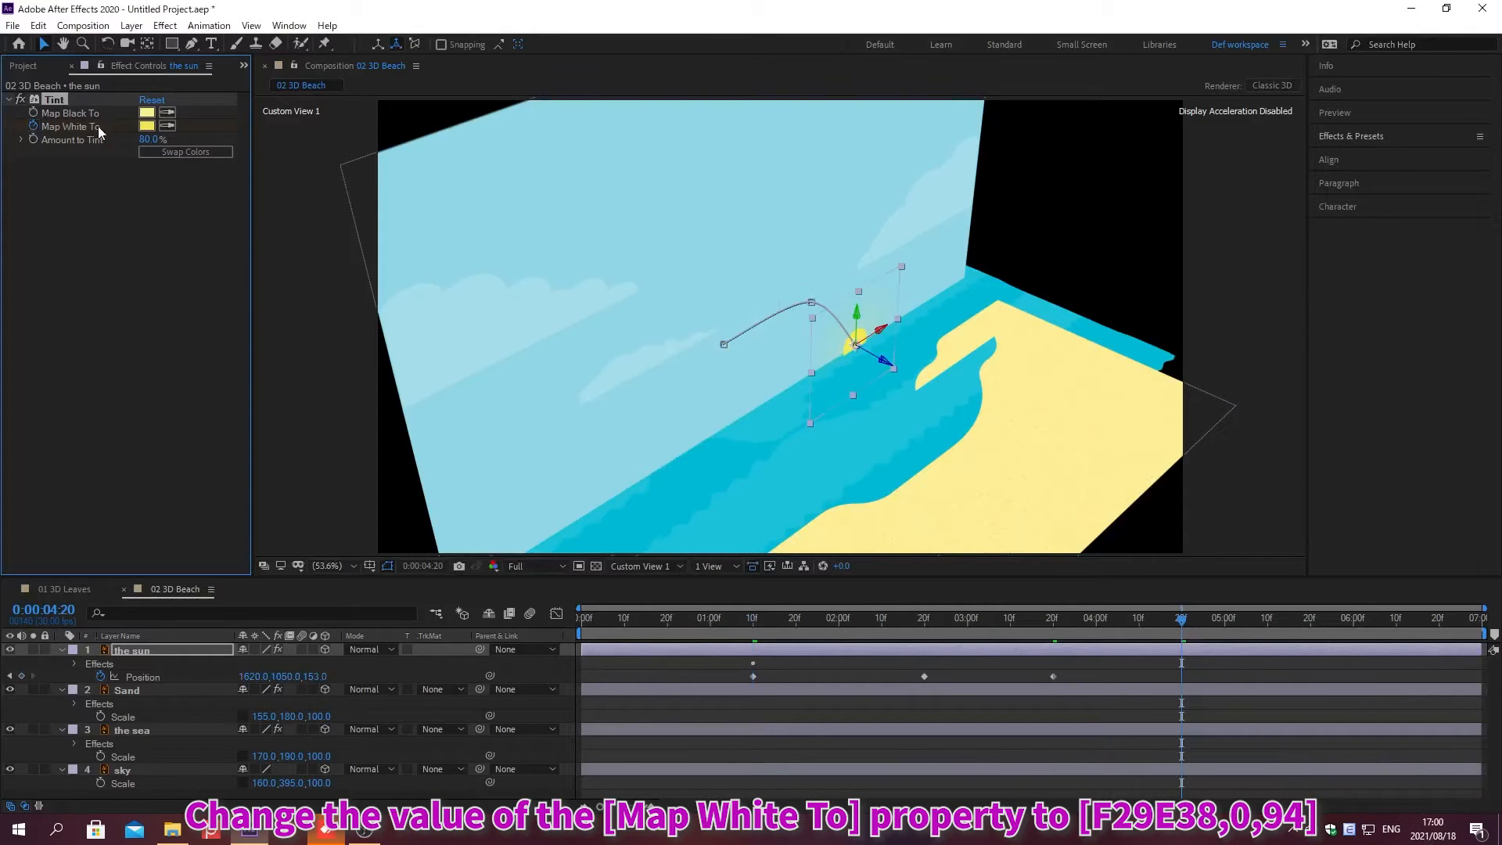
click(146, 126)
text(F29E38)
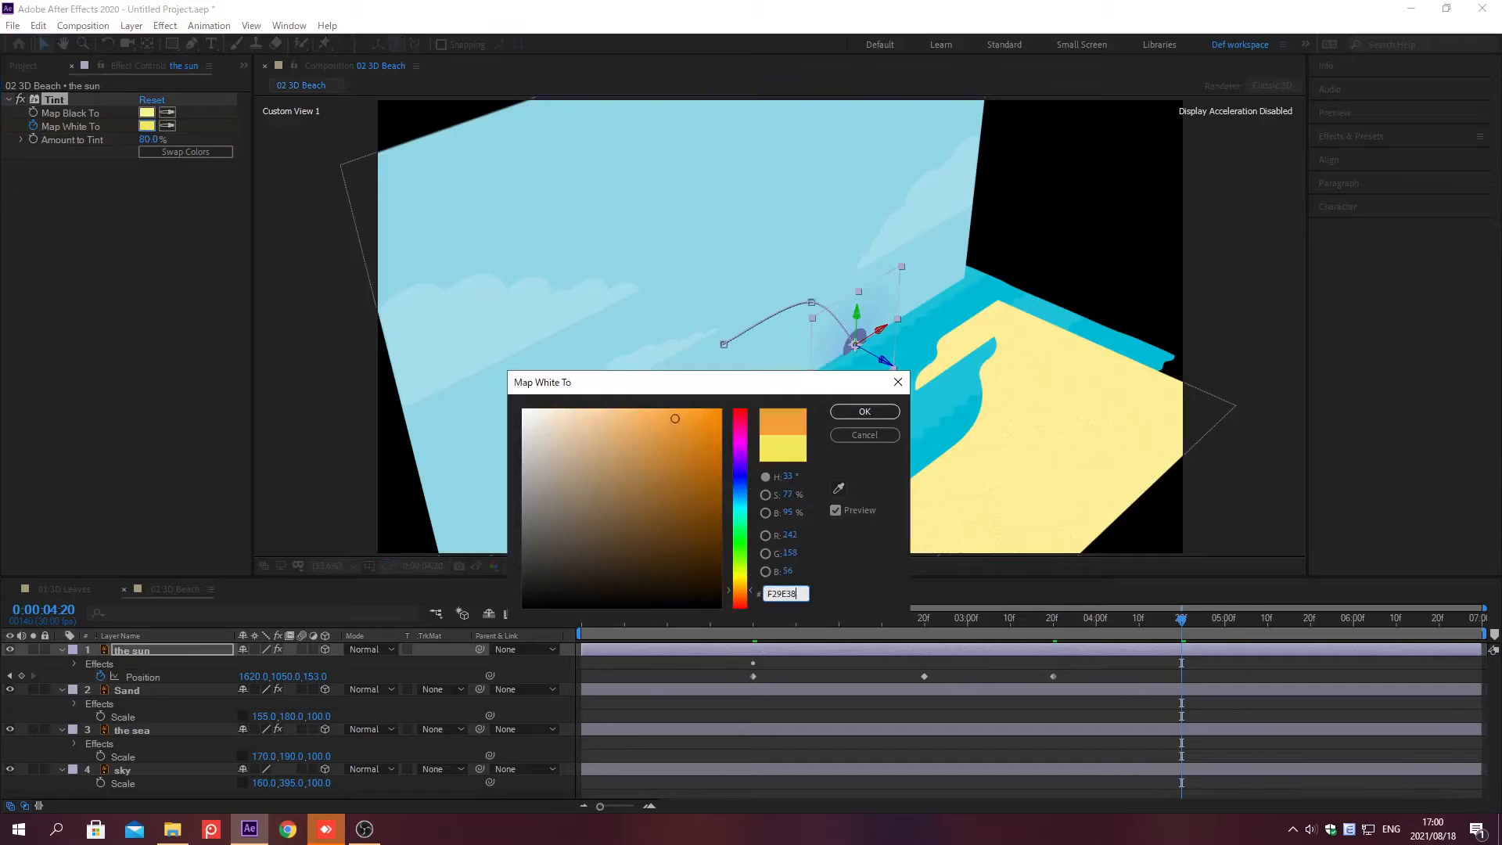
key(Return)
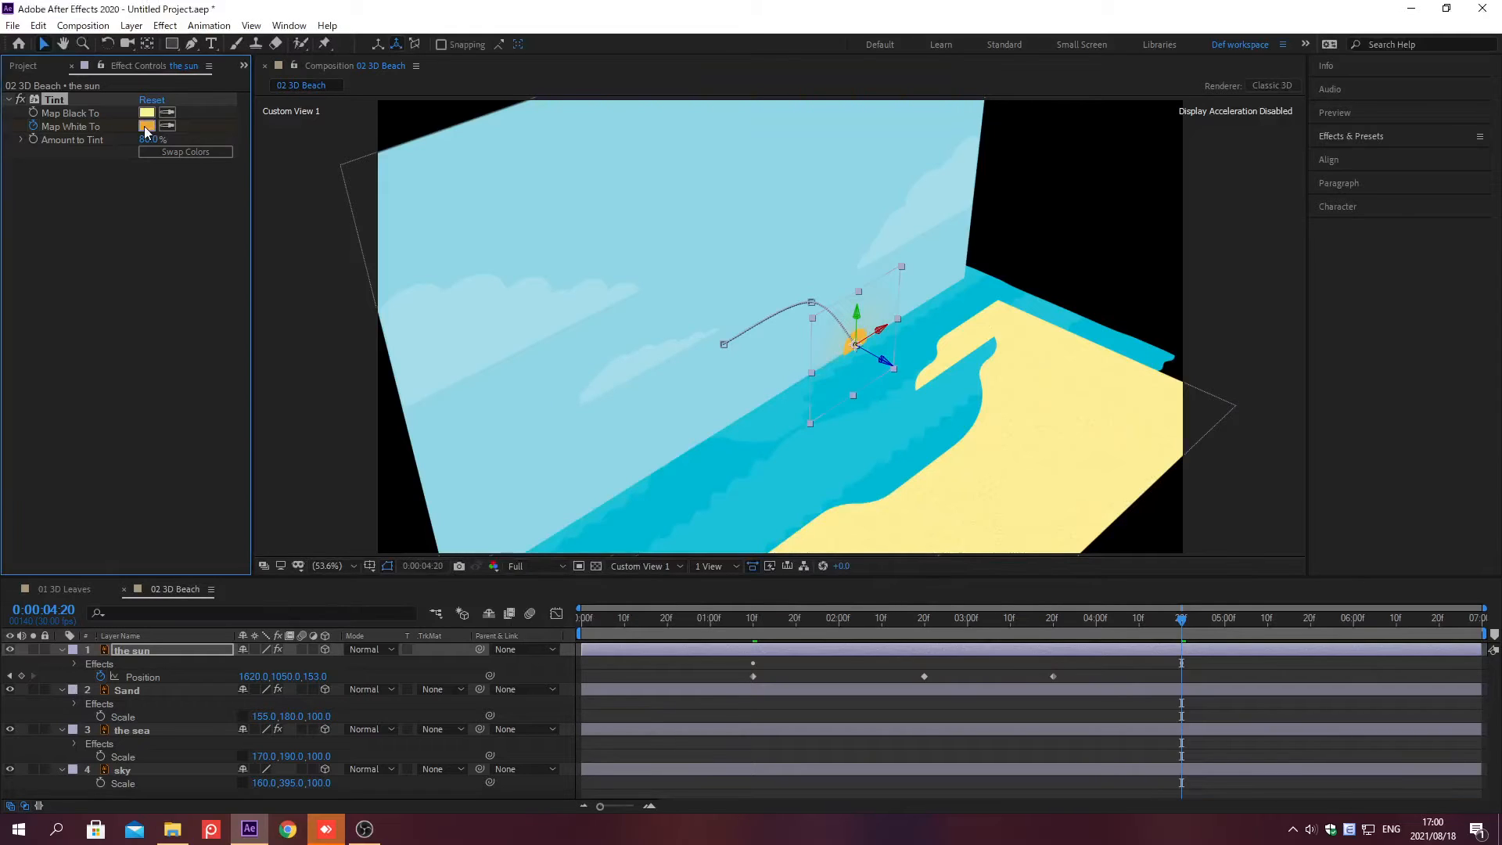
Step: Apply the Change to Color effect to the sky layer
click(194, 768)
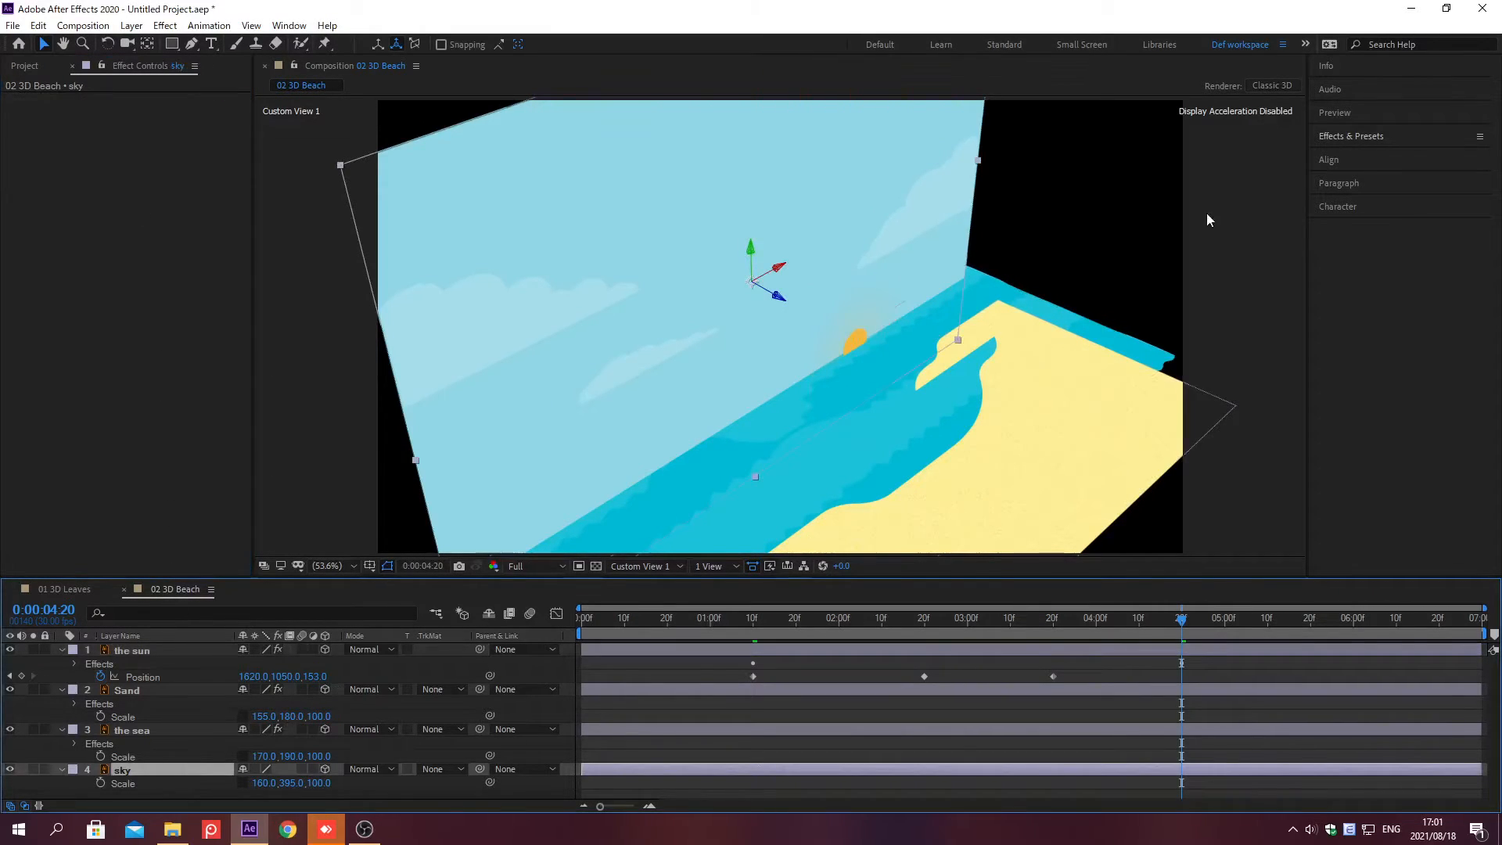
click(1350, 136)
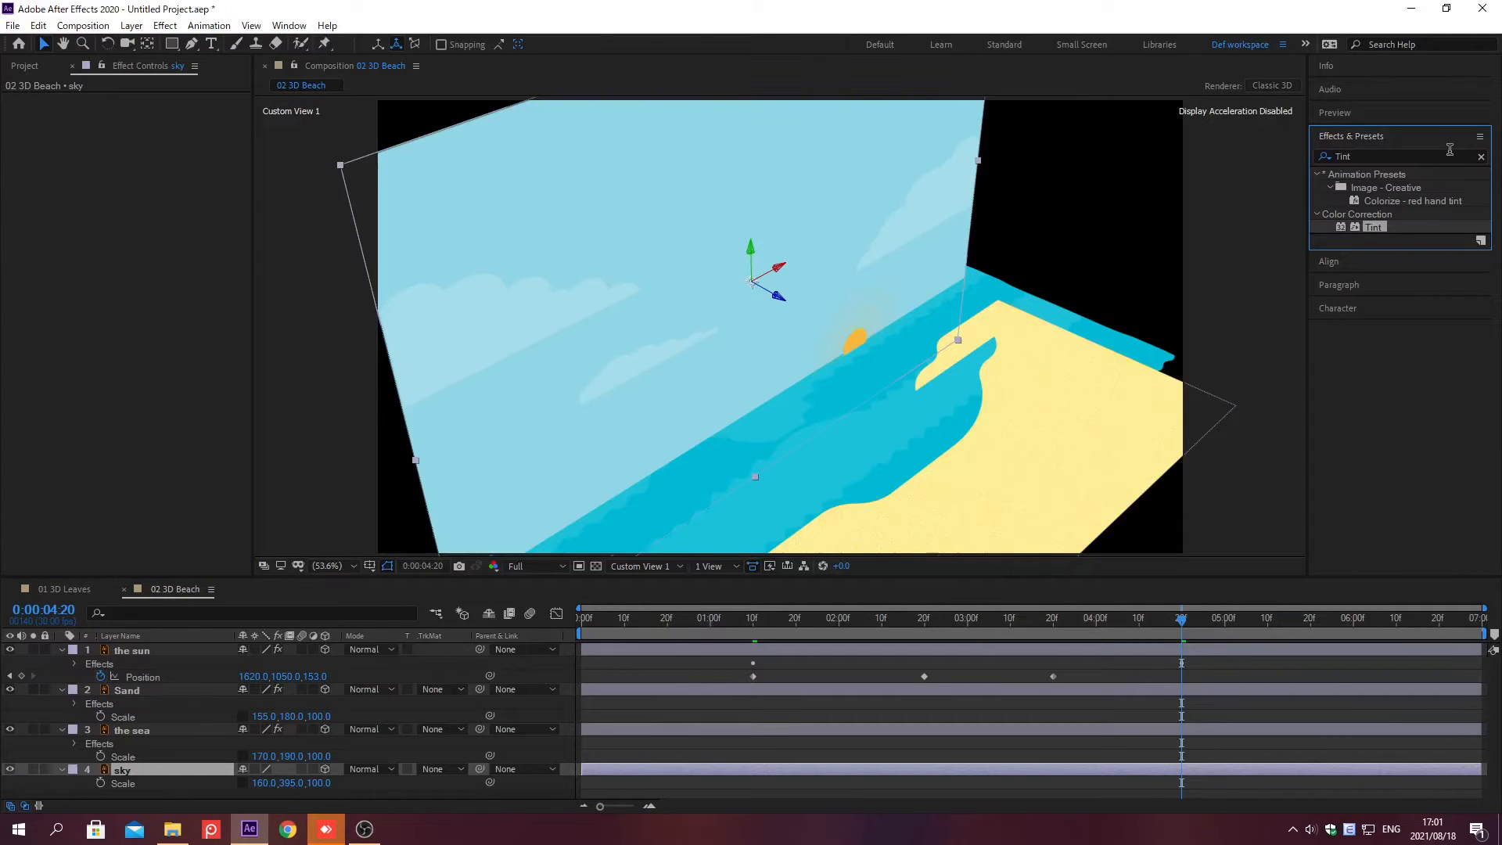
click(1481, 158)
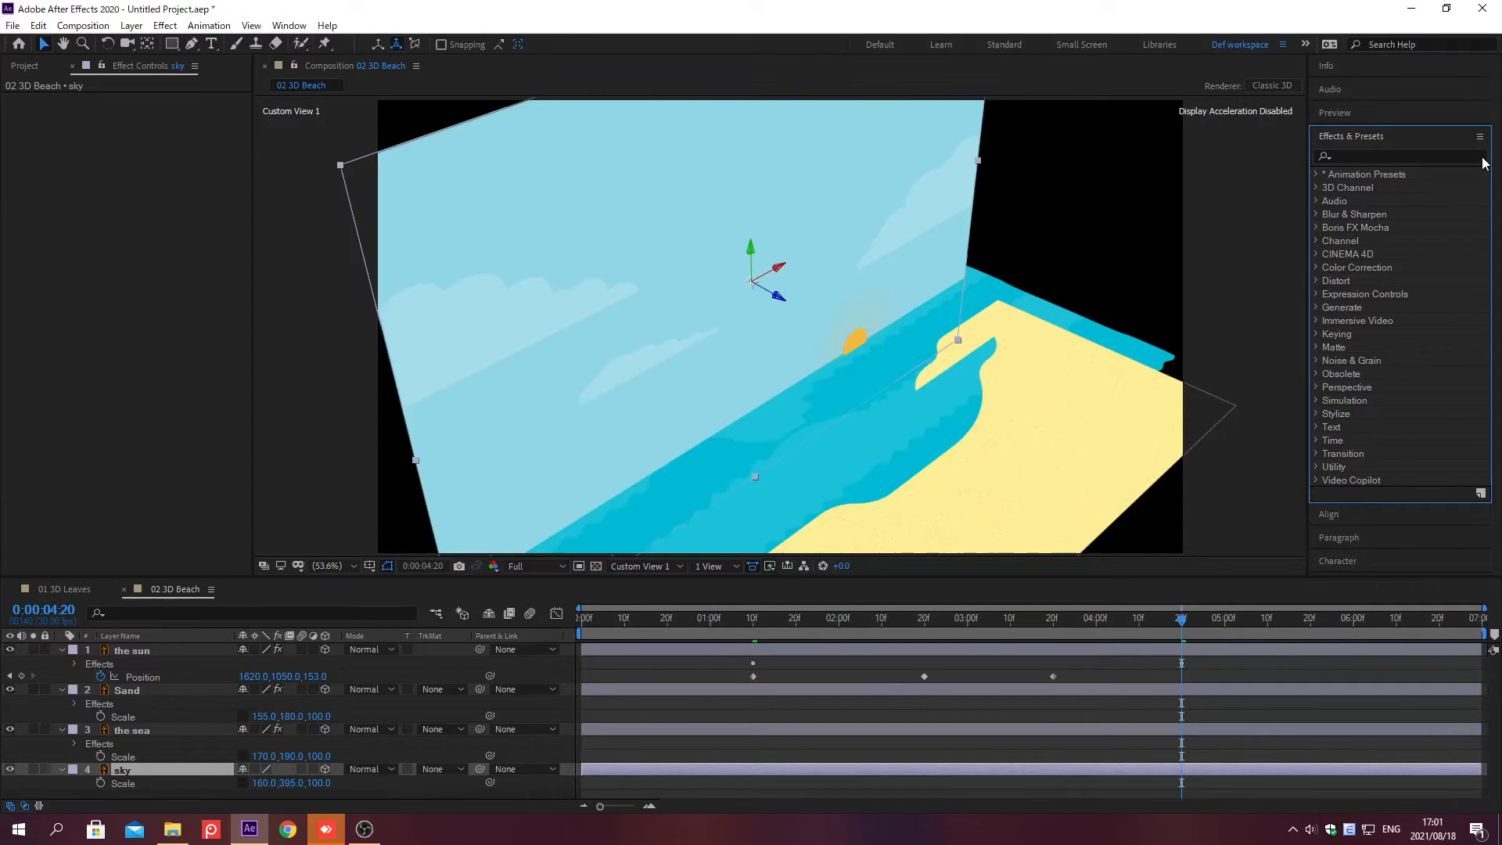
click(1351, 156)
text(c)
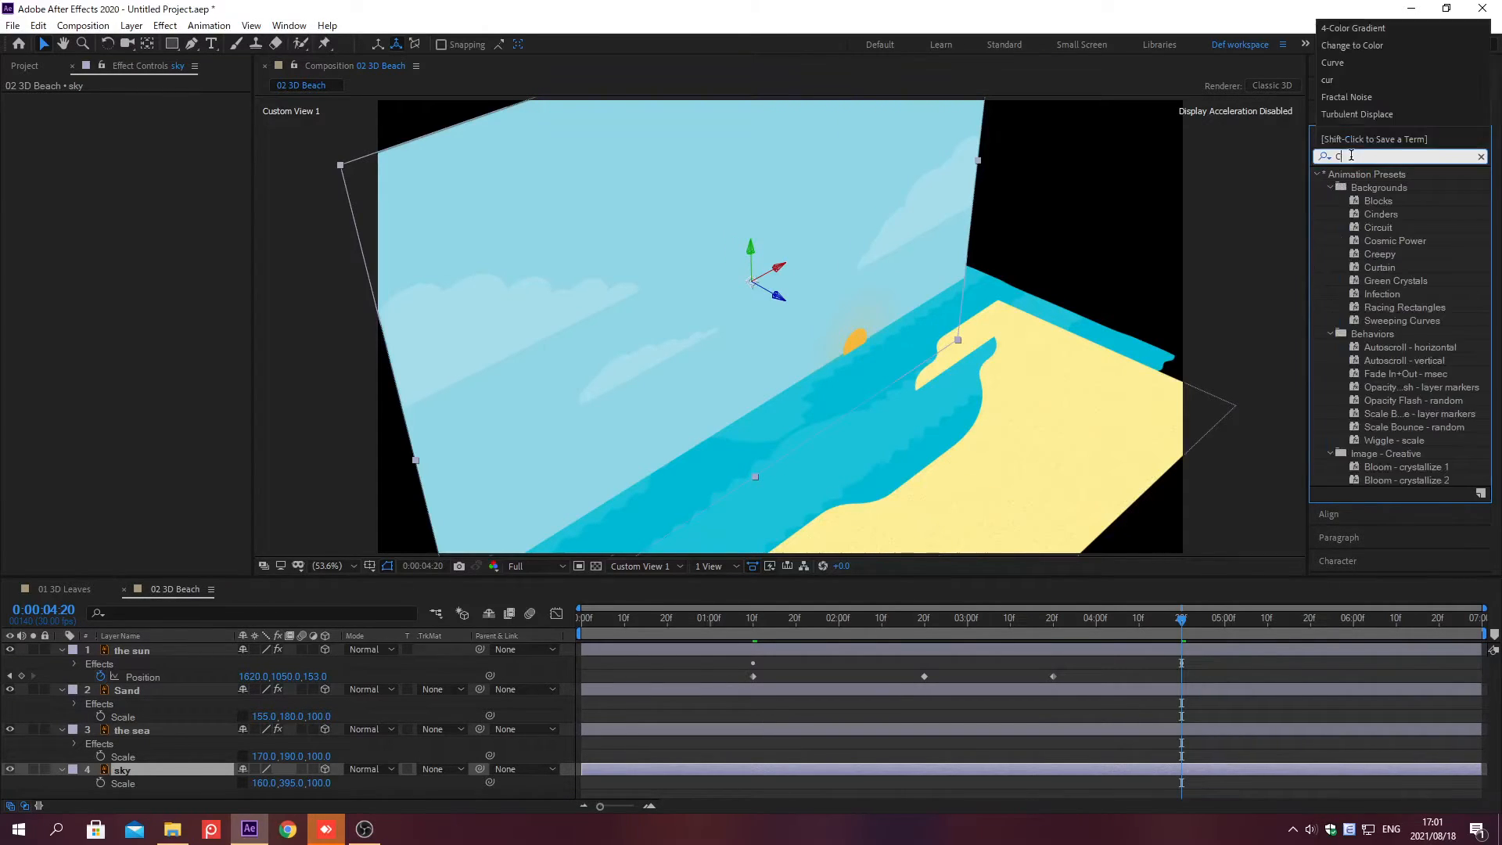
text(hange to C)
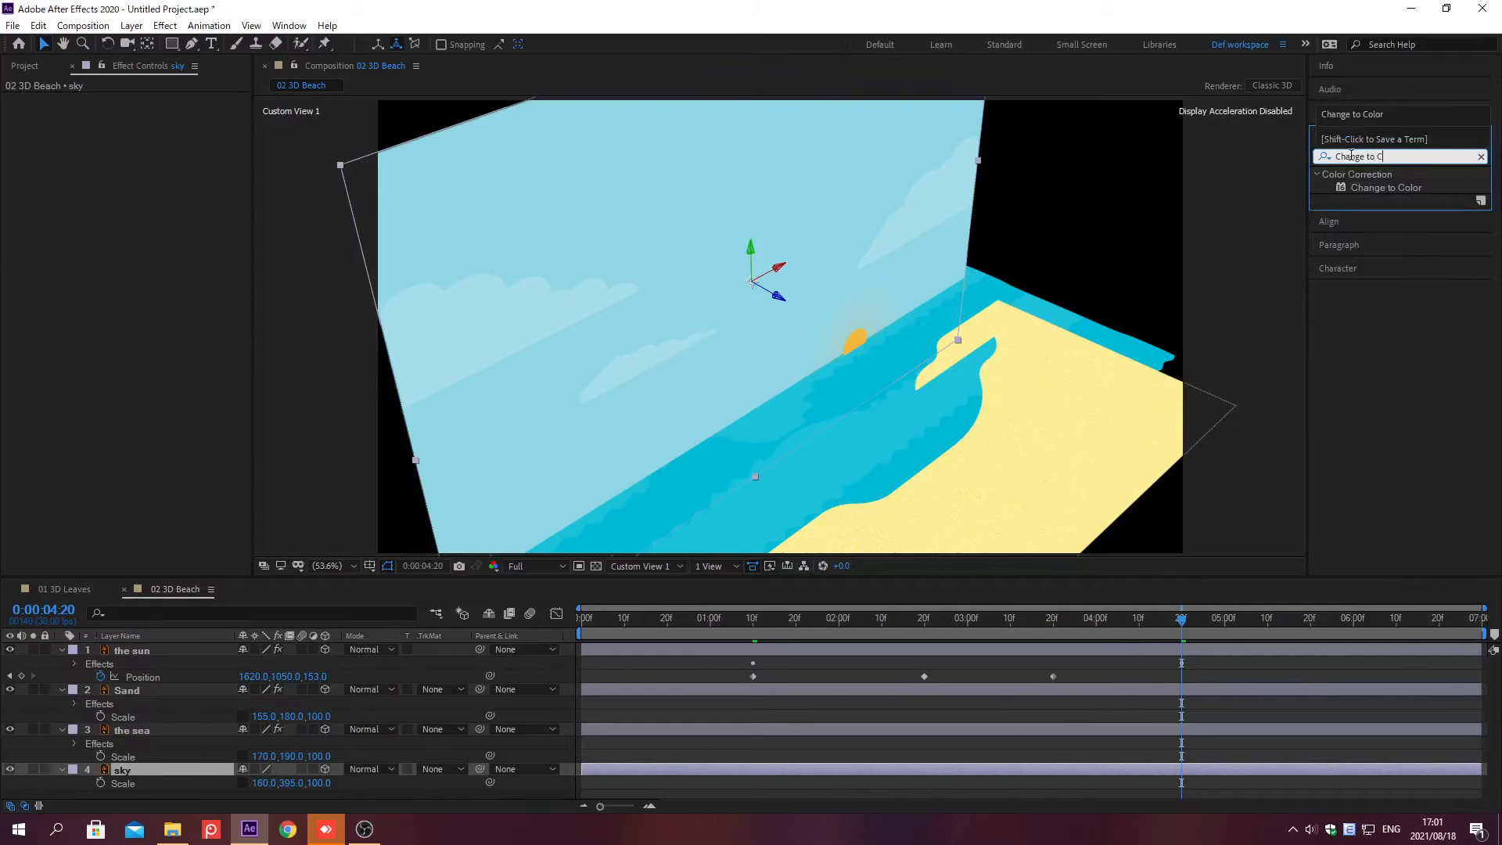
text(olor)
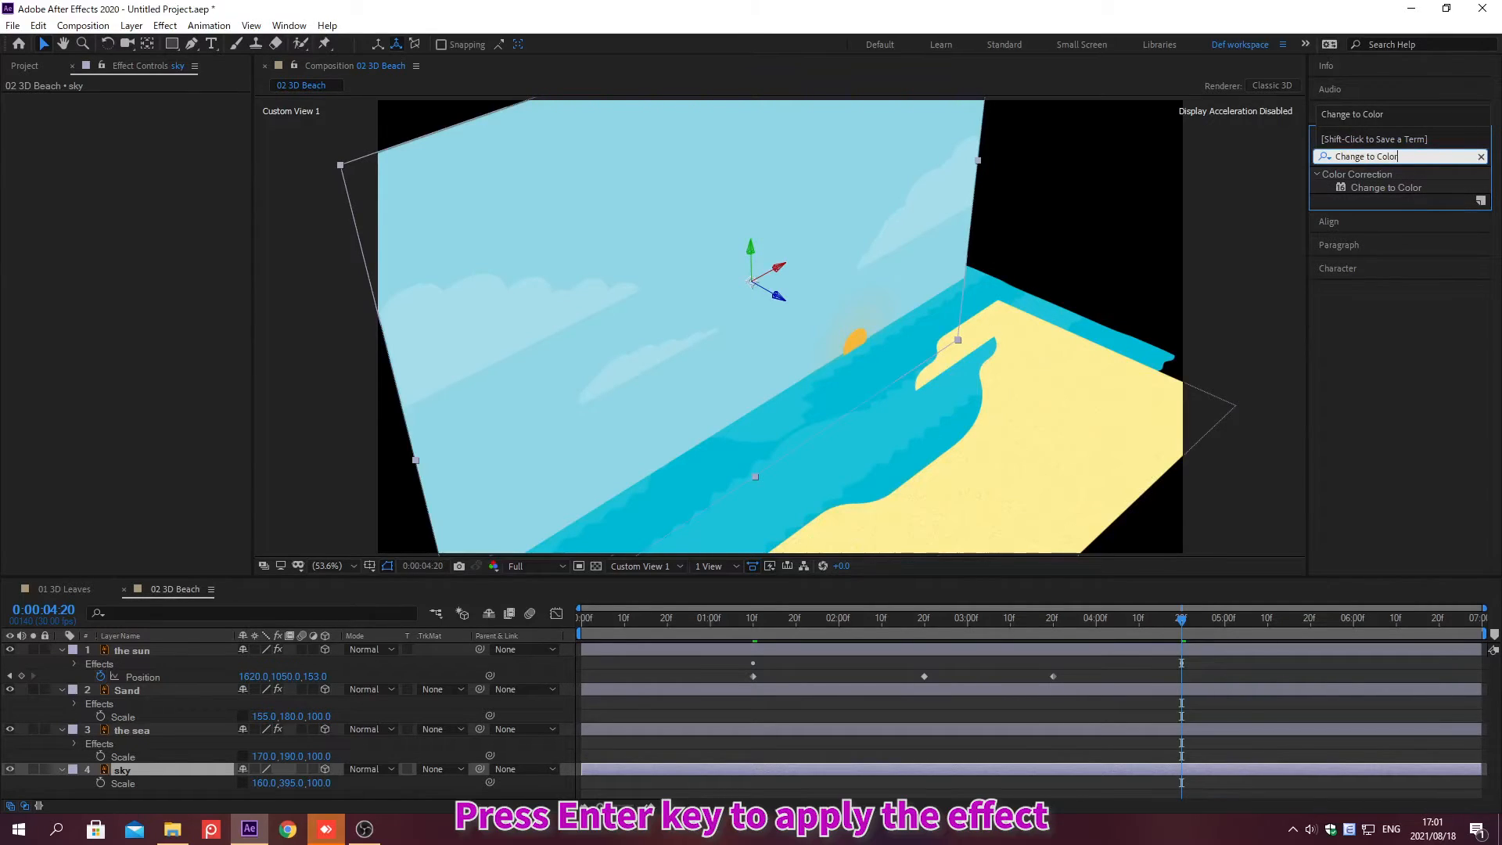
key(Return)
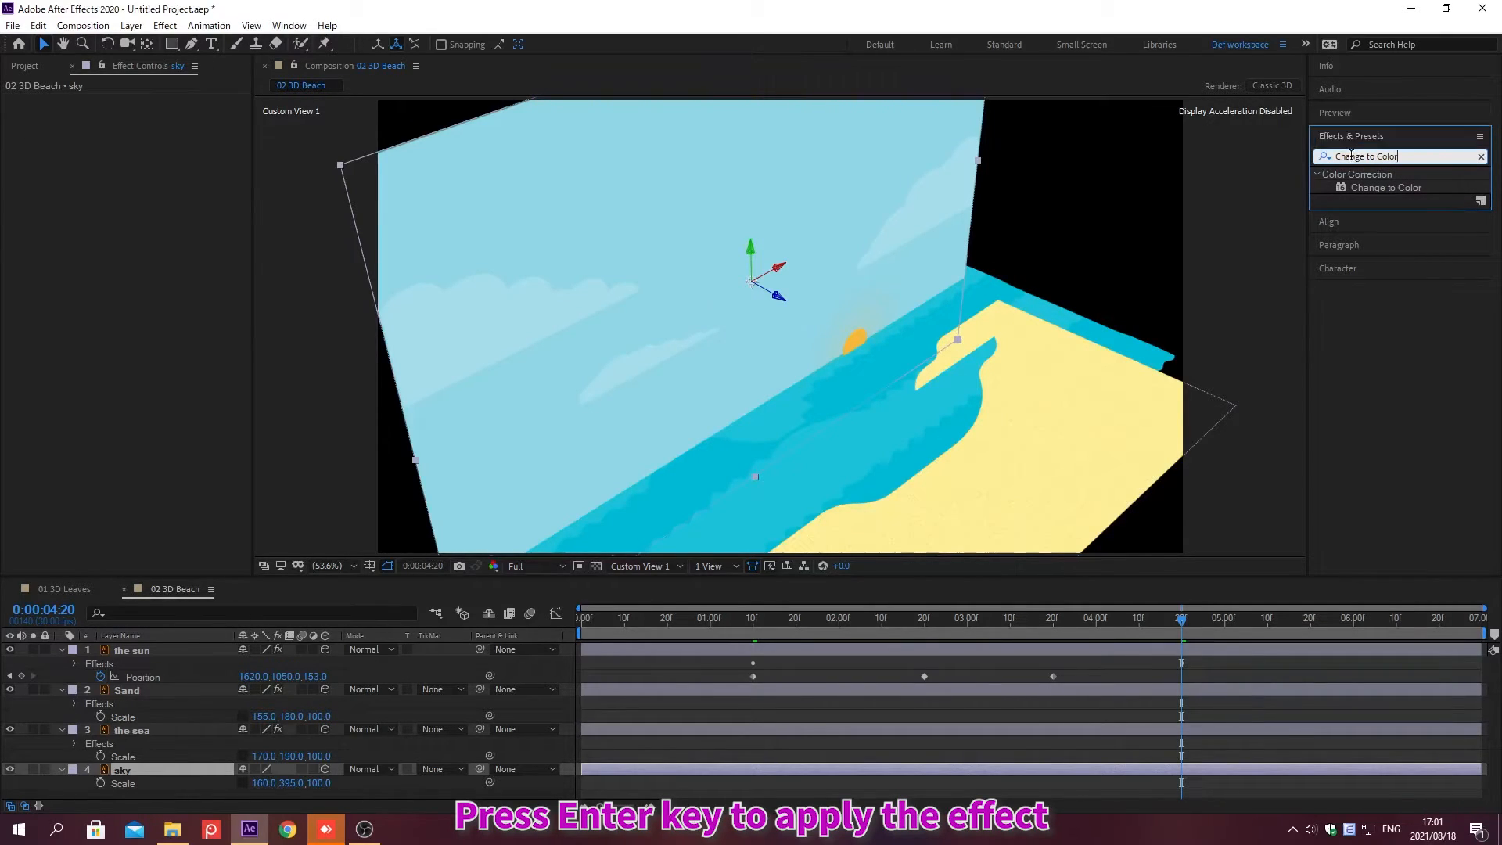
key(Return)
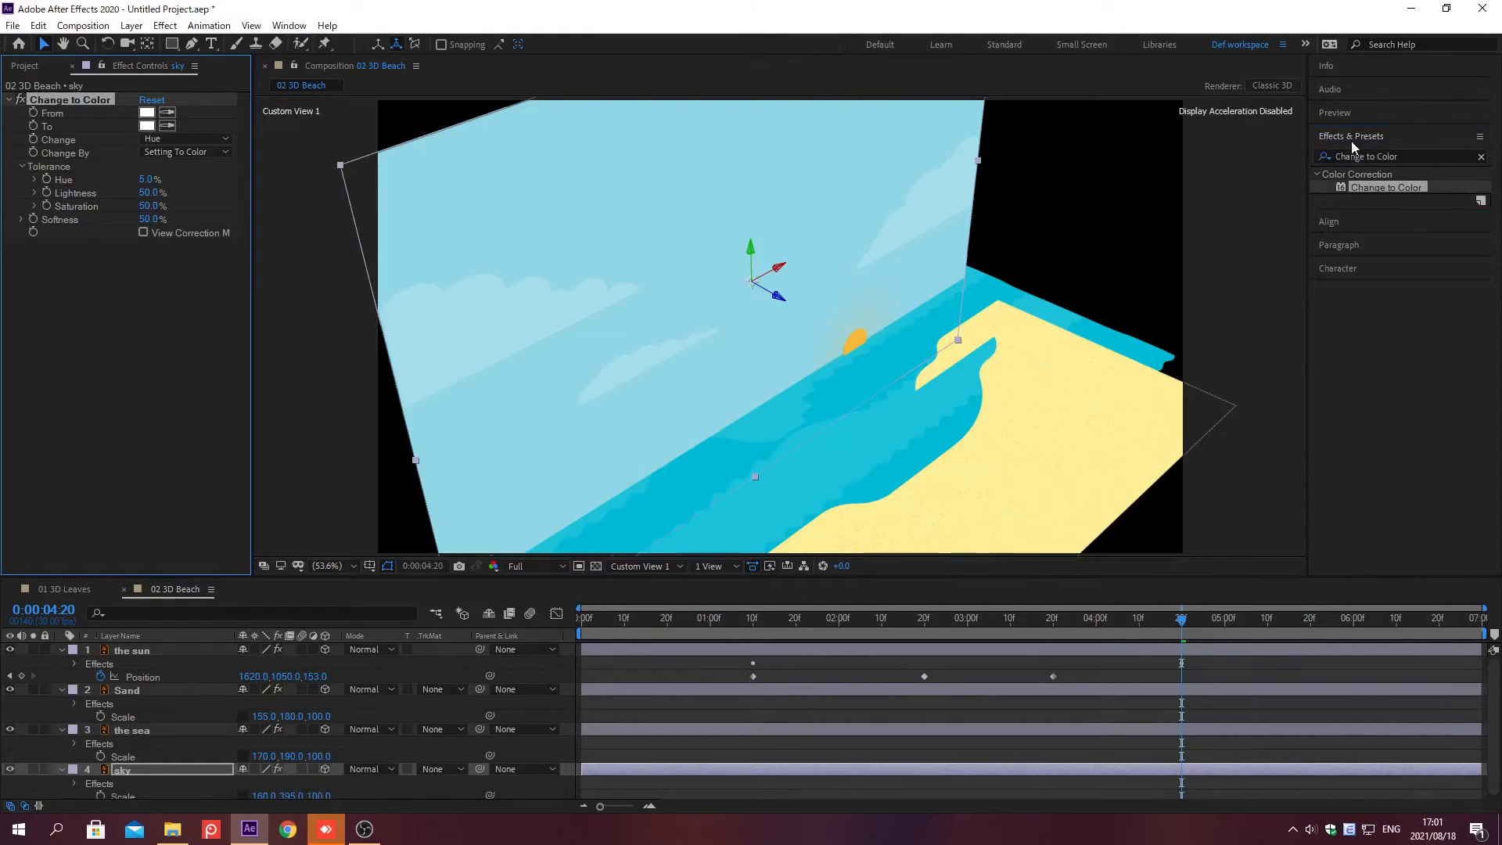
Step: Set Change to Color's From color to FDCC22 and To color to EE6AFE
click(1351, 135)
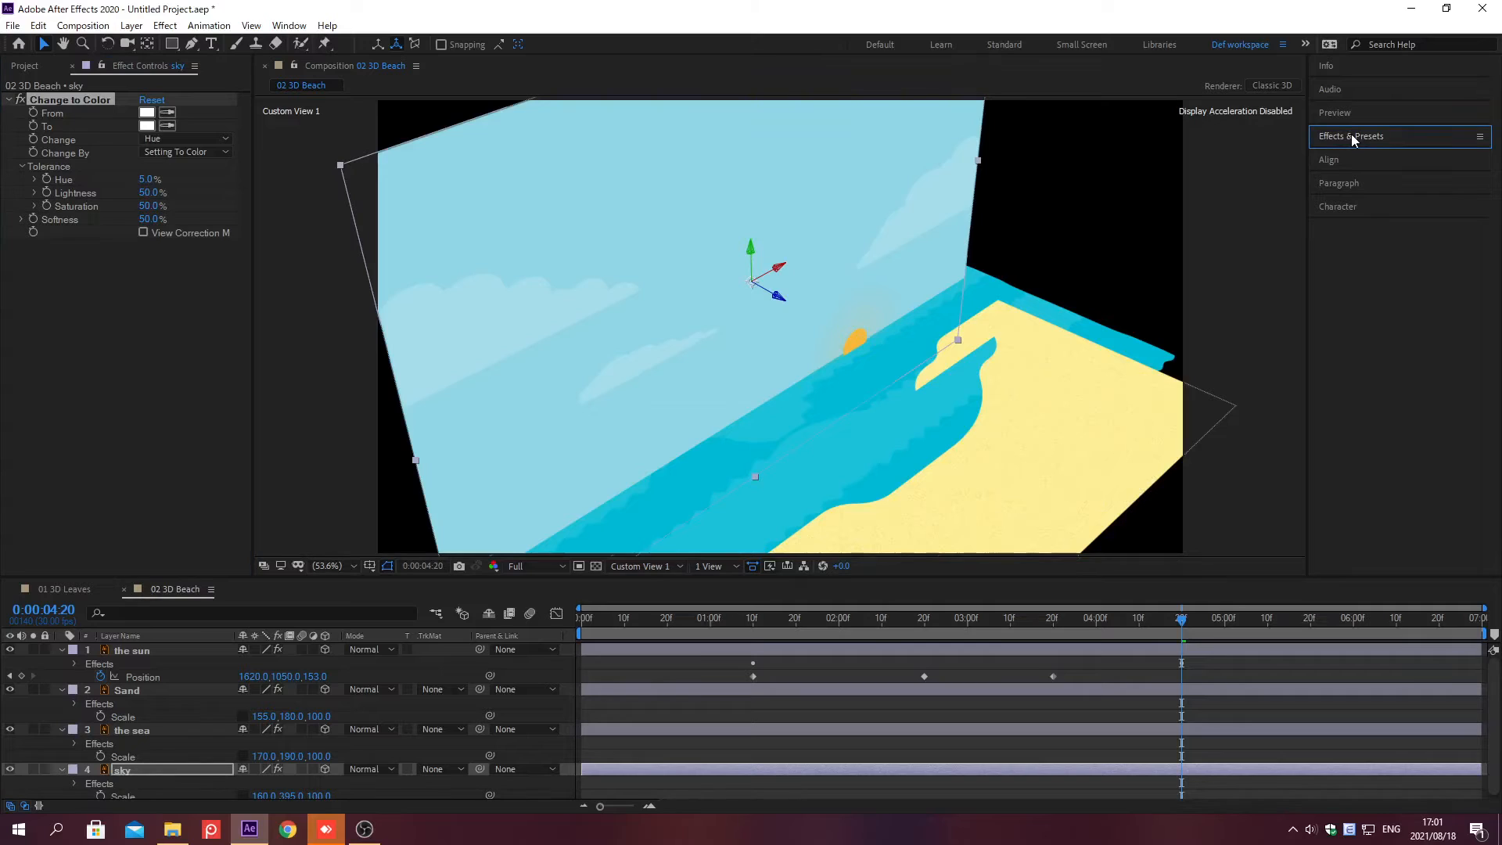
click(147, 112)
text(FDCC22)
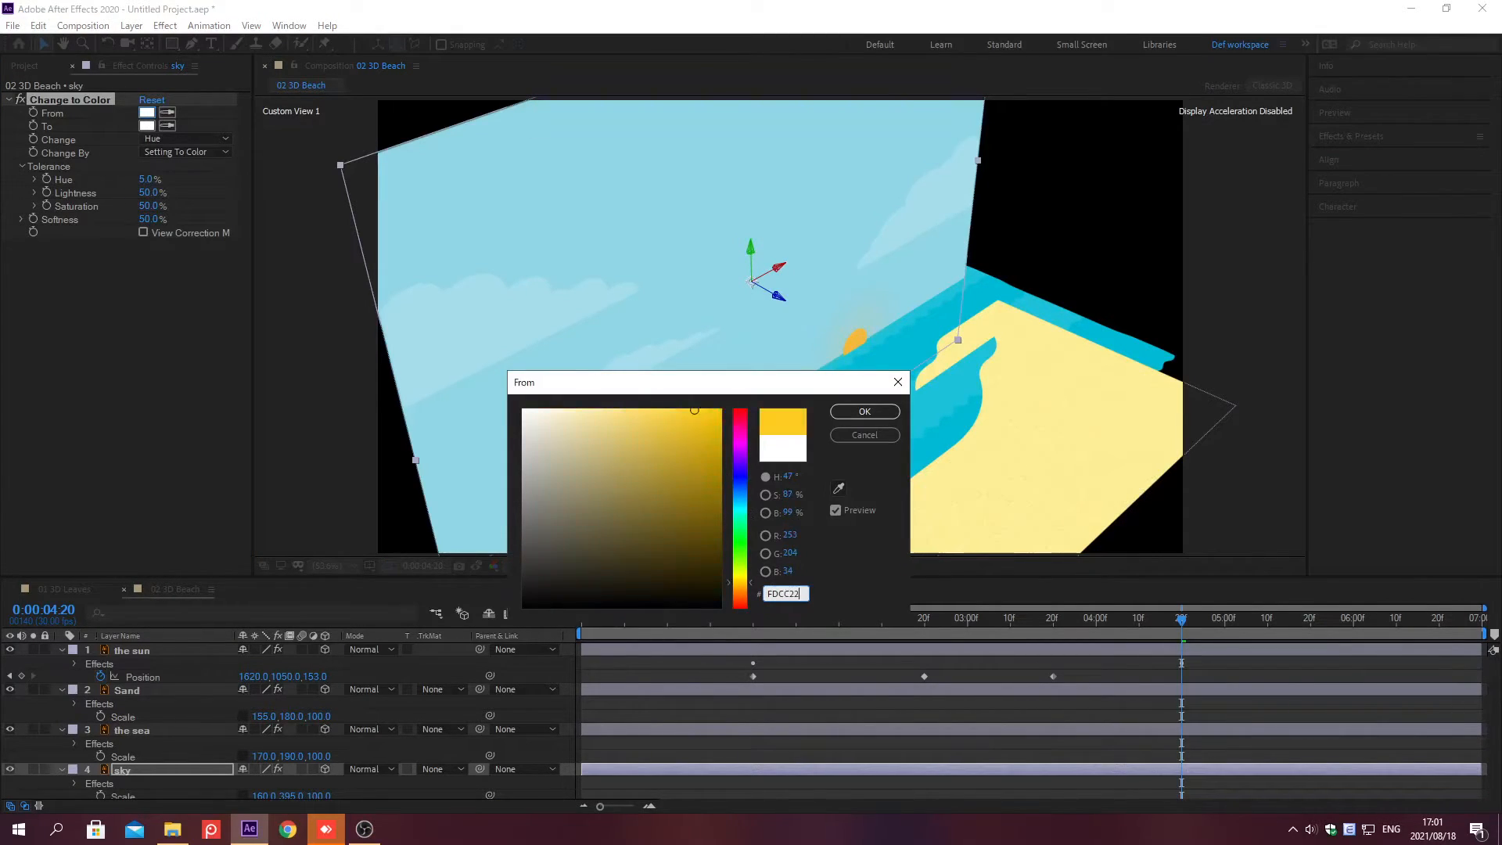
key(Return)
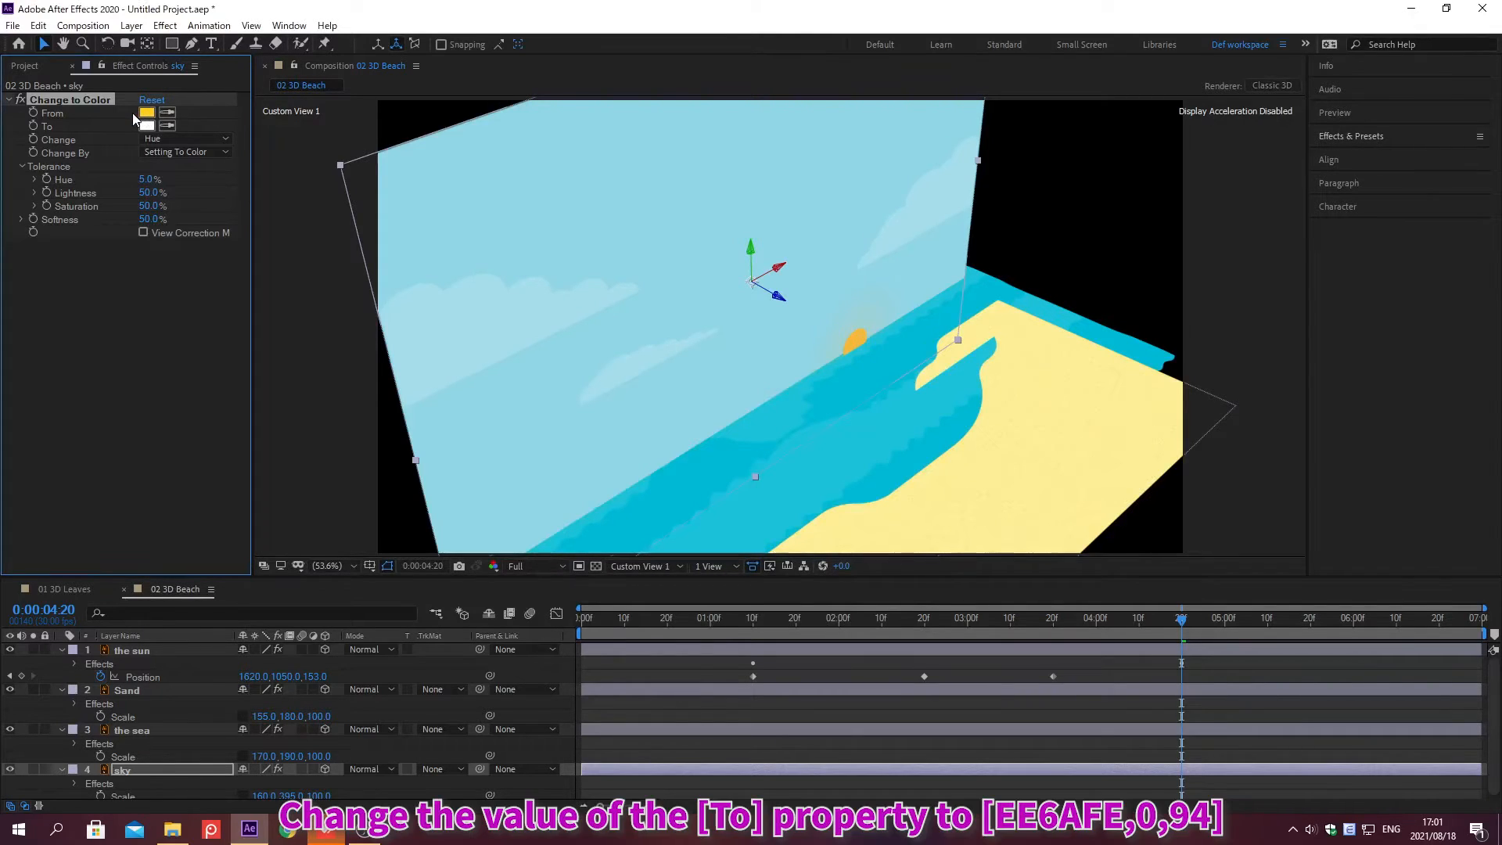
click(145, 126)
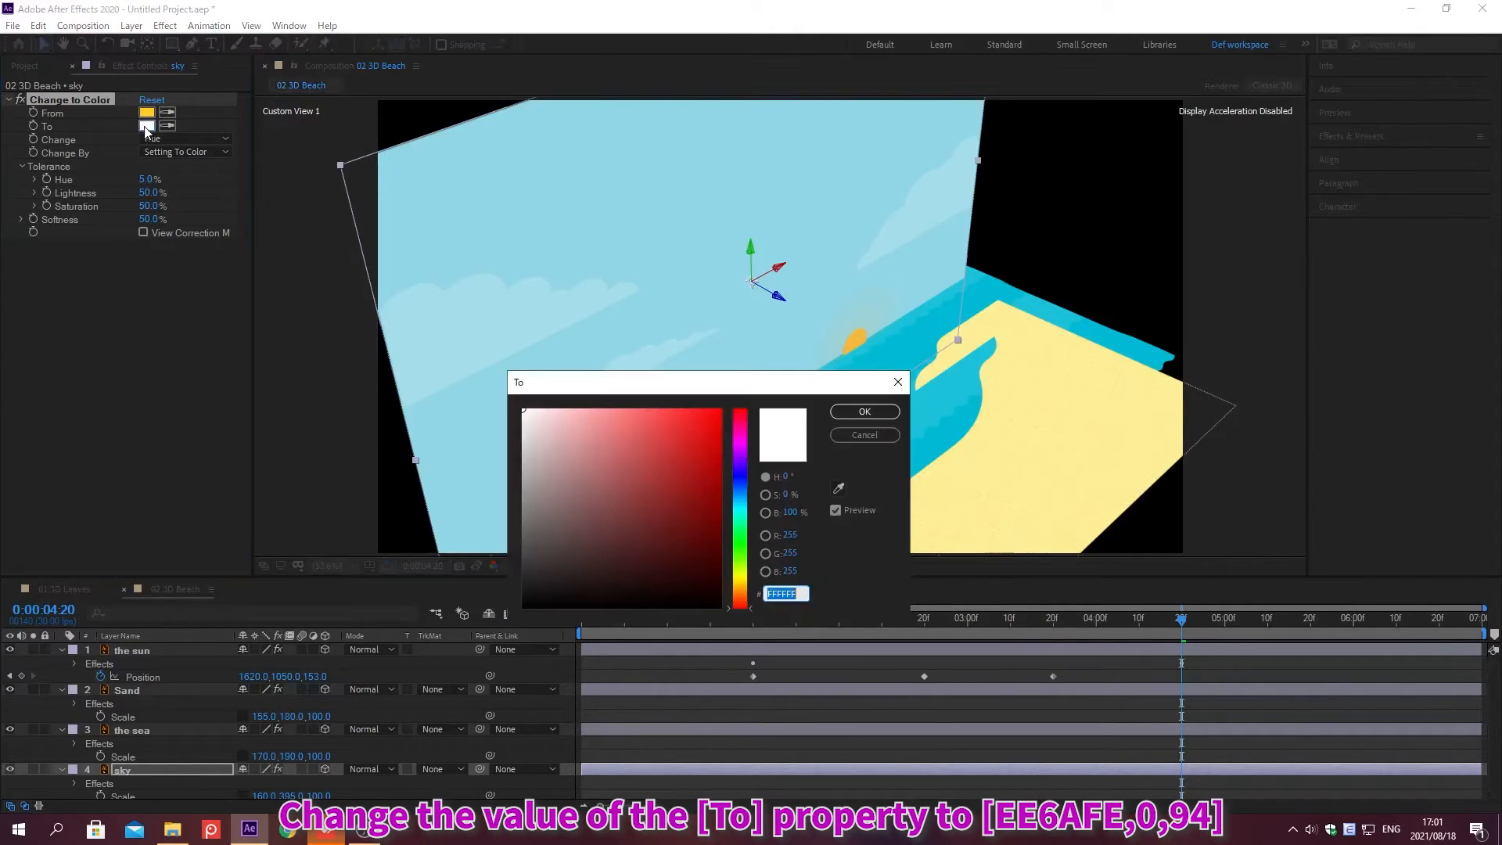
text(EE6AF)
text(F)
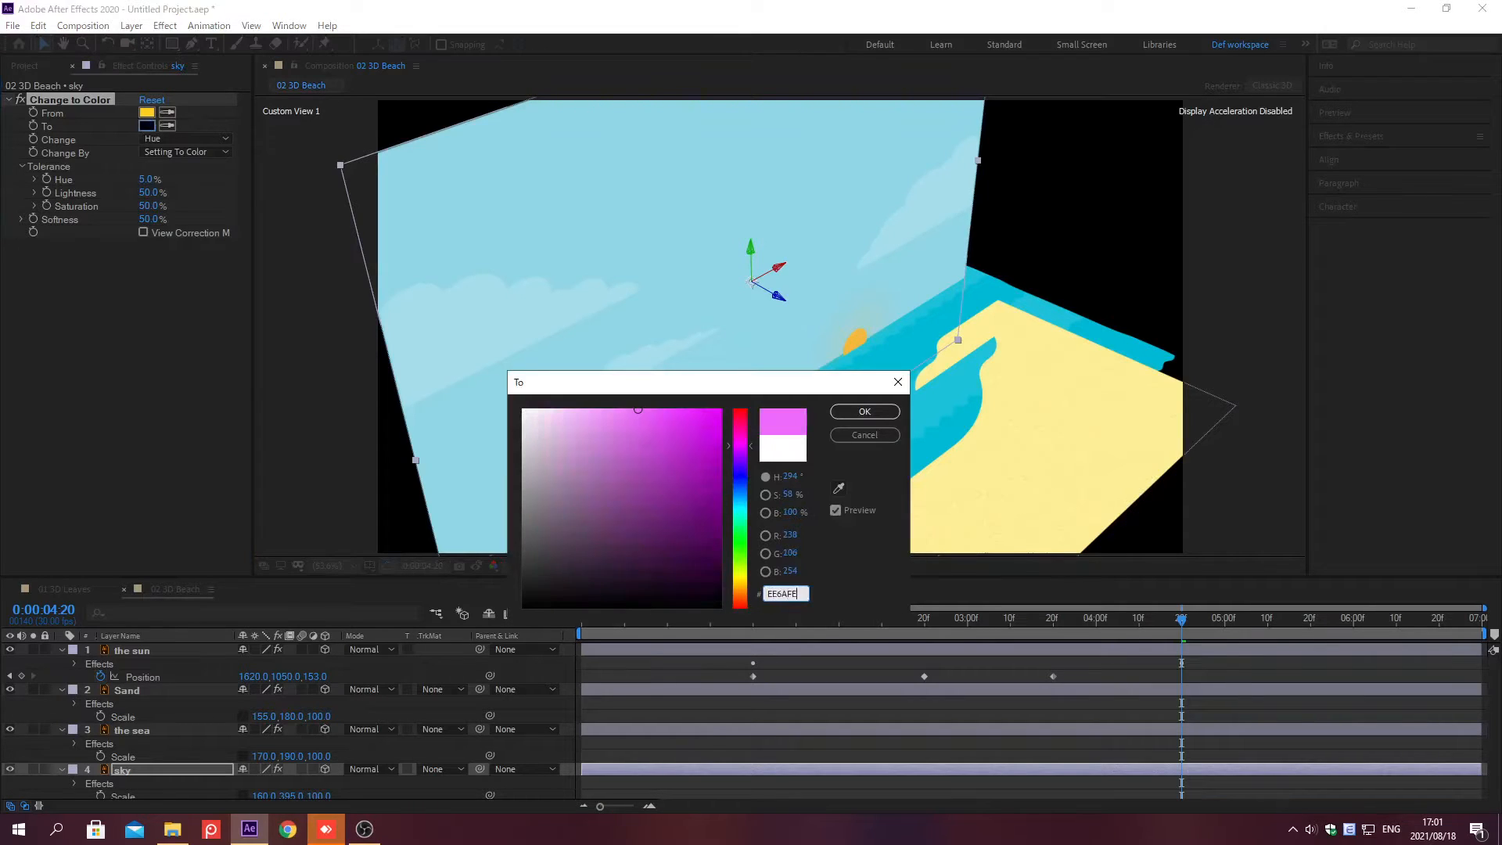
key(Return)
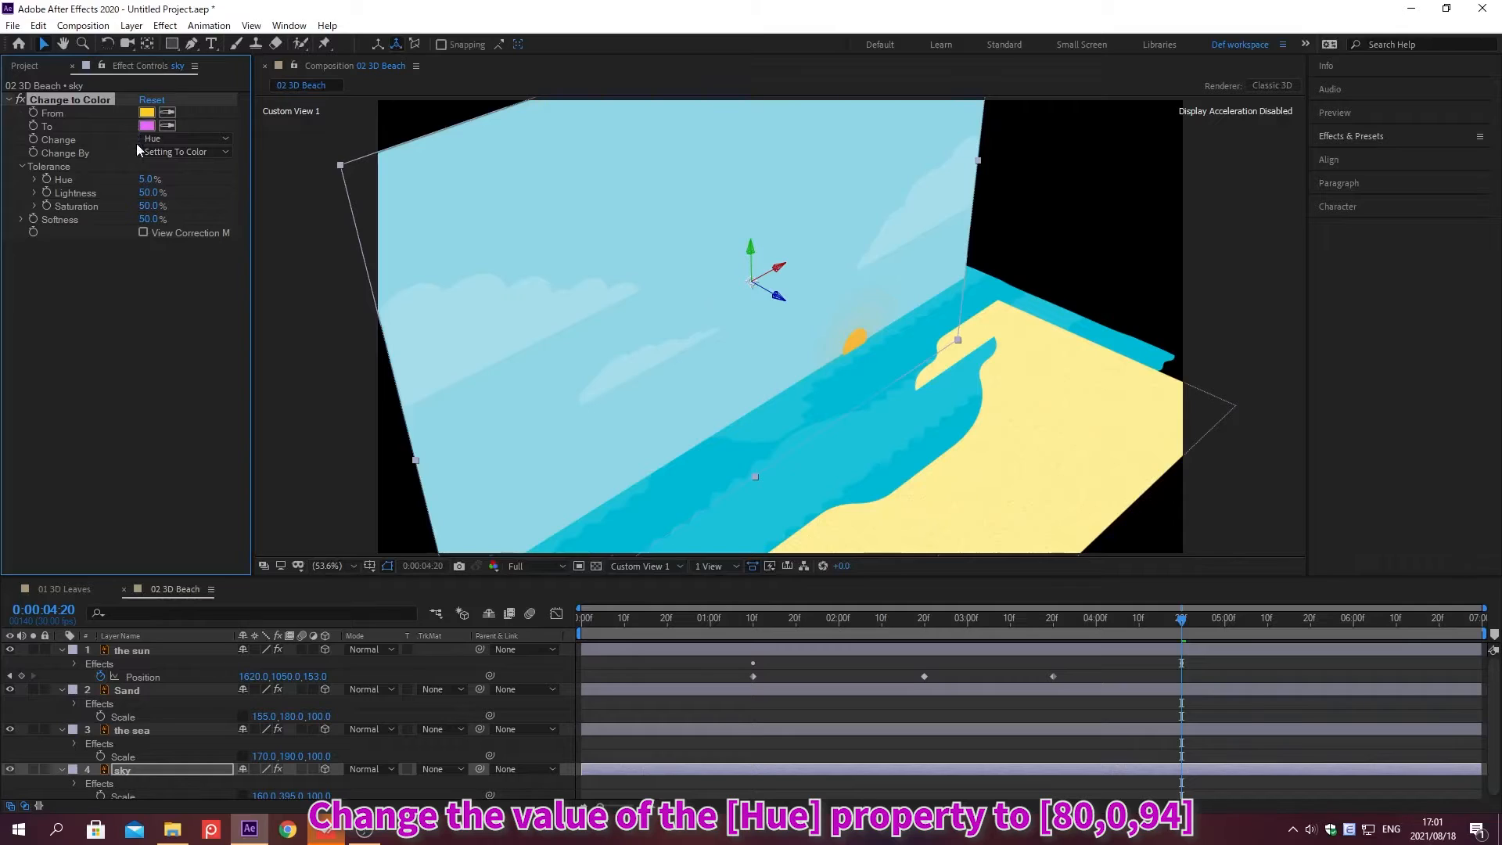
Step: Set the Change to Color Tolerance Hue to 80%, Lightness to 100% and Saturation to 100%
click(148, 179)
text(80)
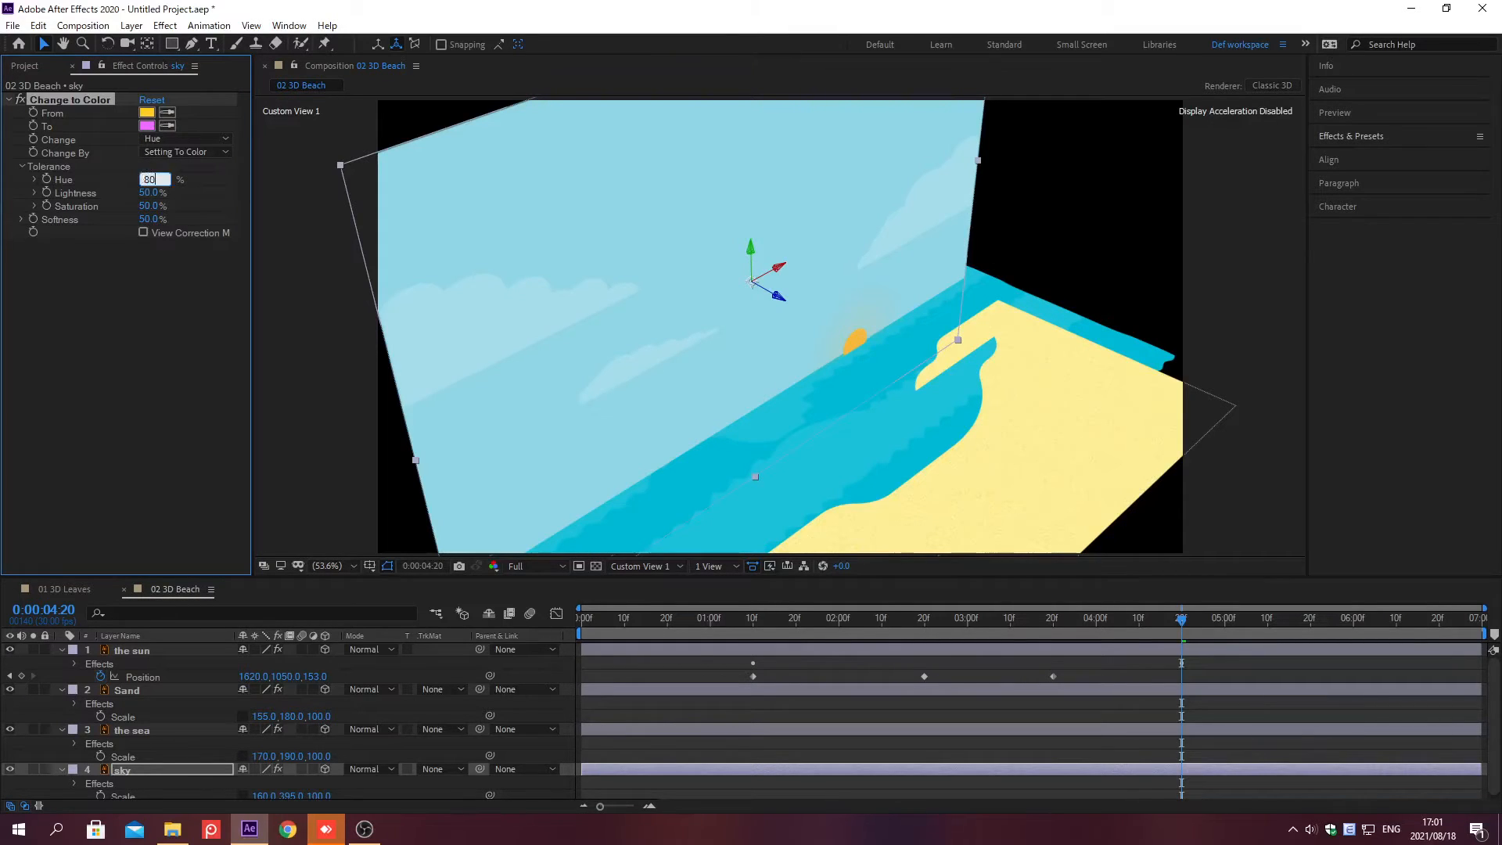
key(Return)
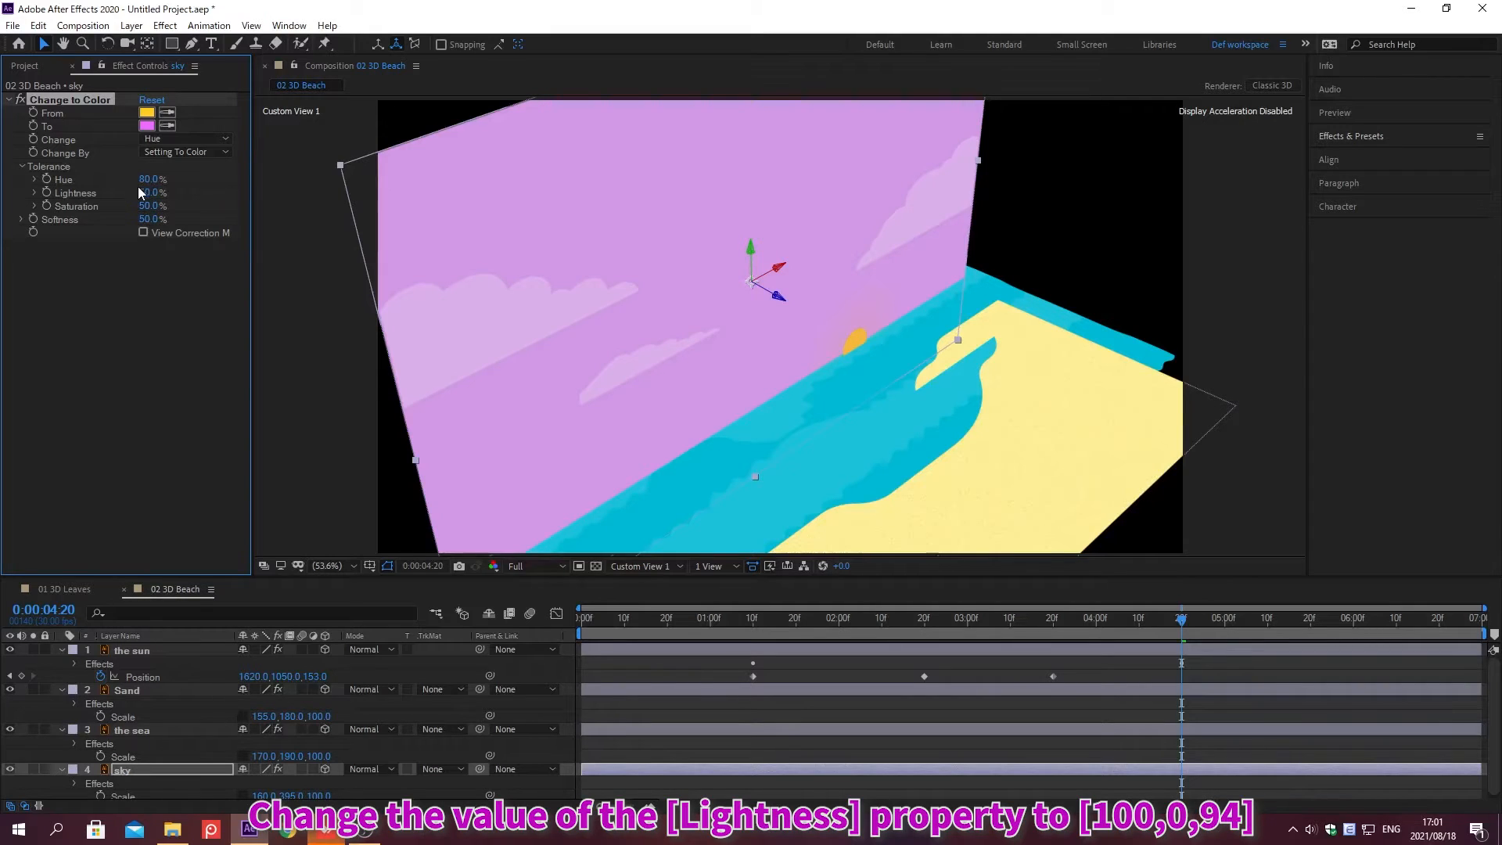
click(147, 193)
text(100)
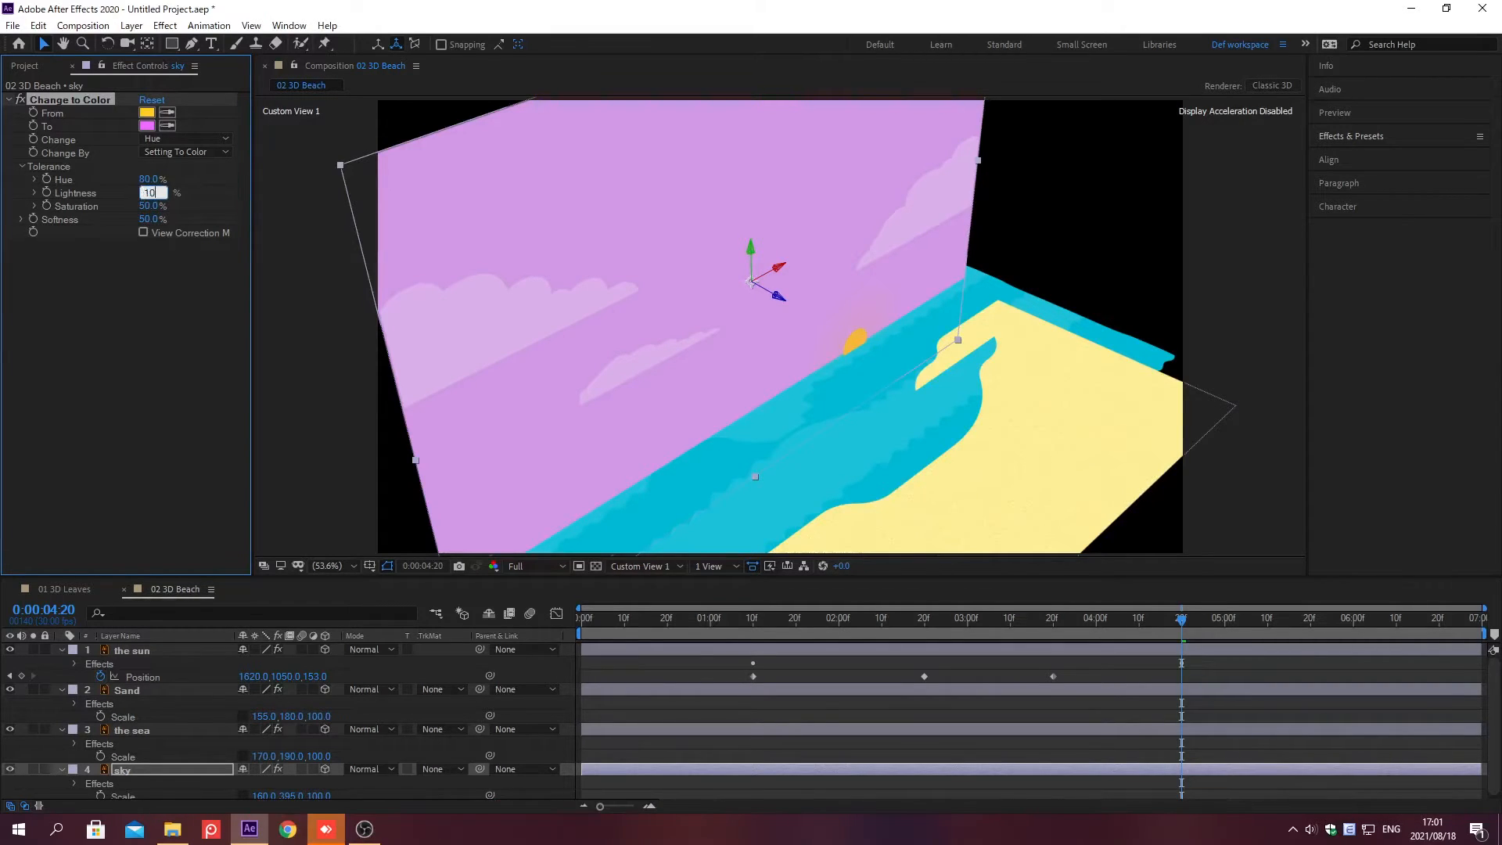
key(Return)
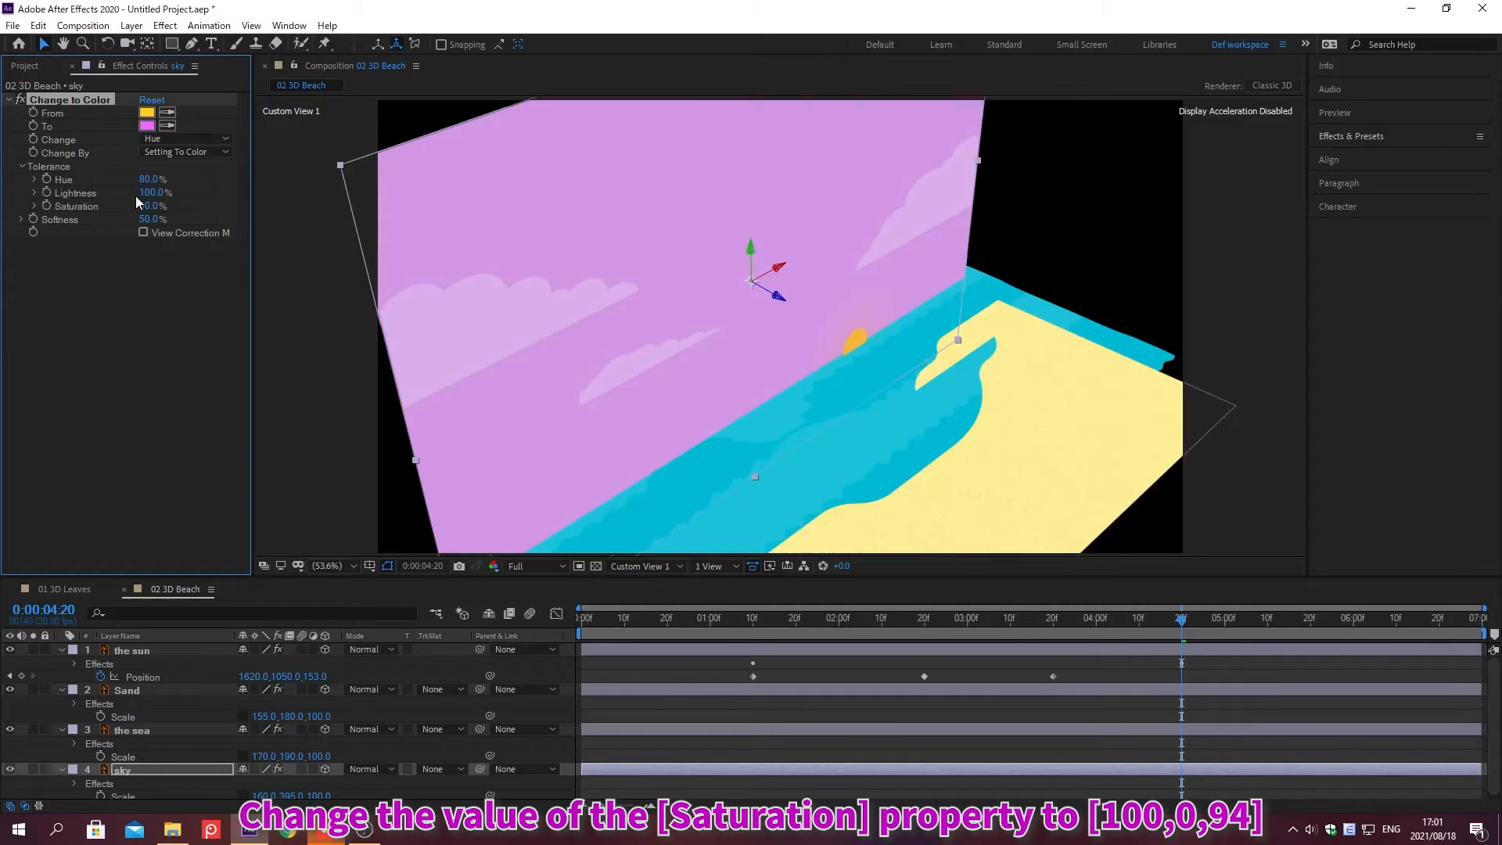
click(145, 206)
text(100)
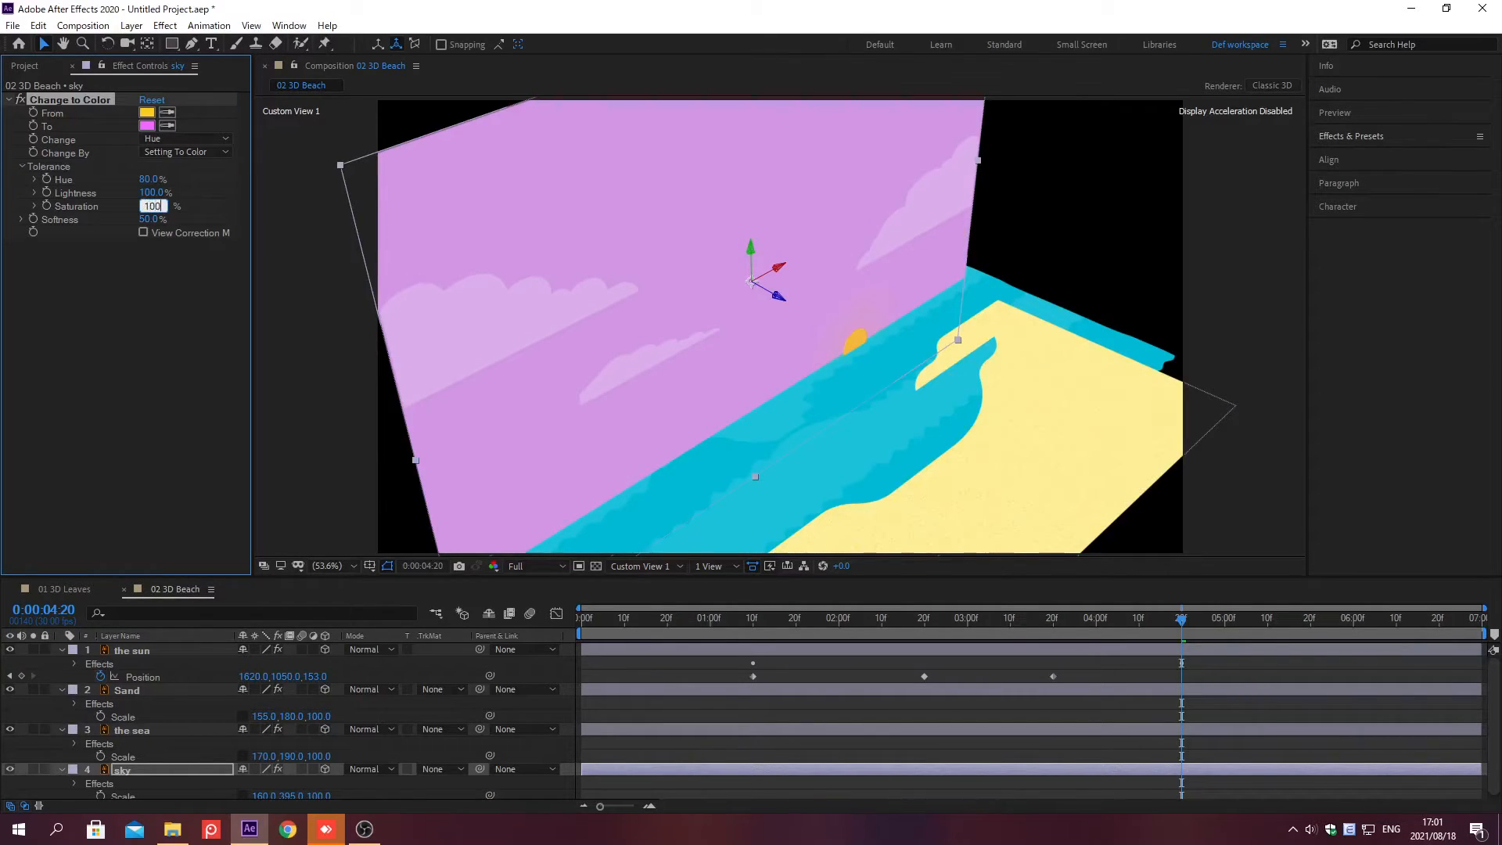
key(Return)
Step: Keyframe the Tolerance Hue at 0;00;04;20, and set it to 5% at 0;00;01;00
click(47, 179)
key(alt+shift+j)
text(0;)
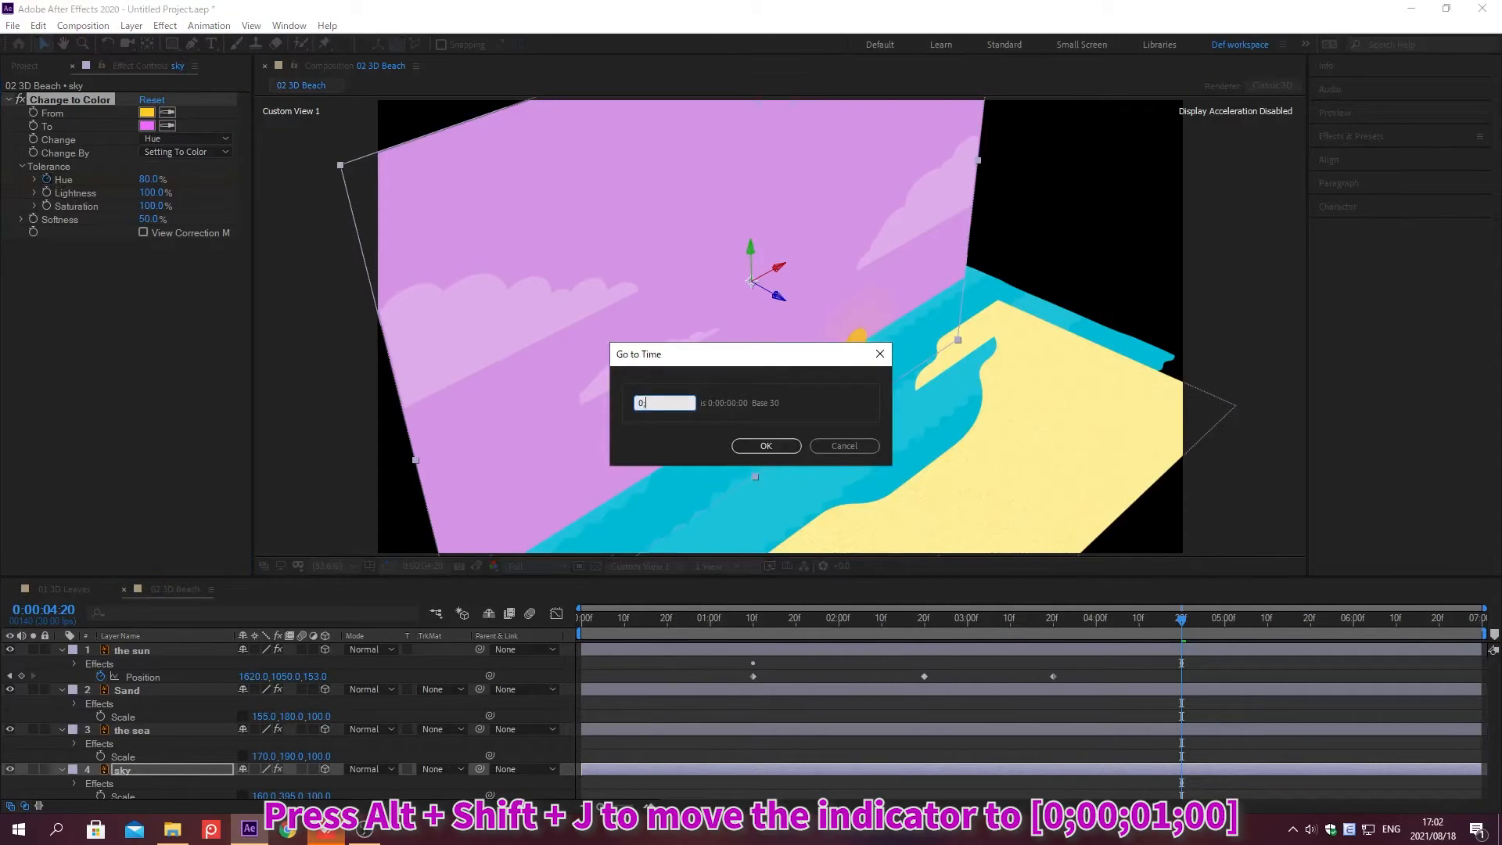
text(00;01;00)
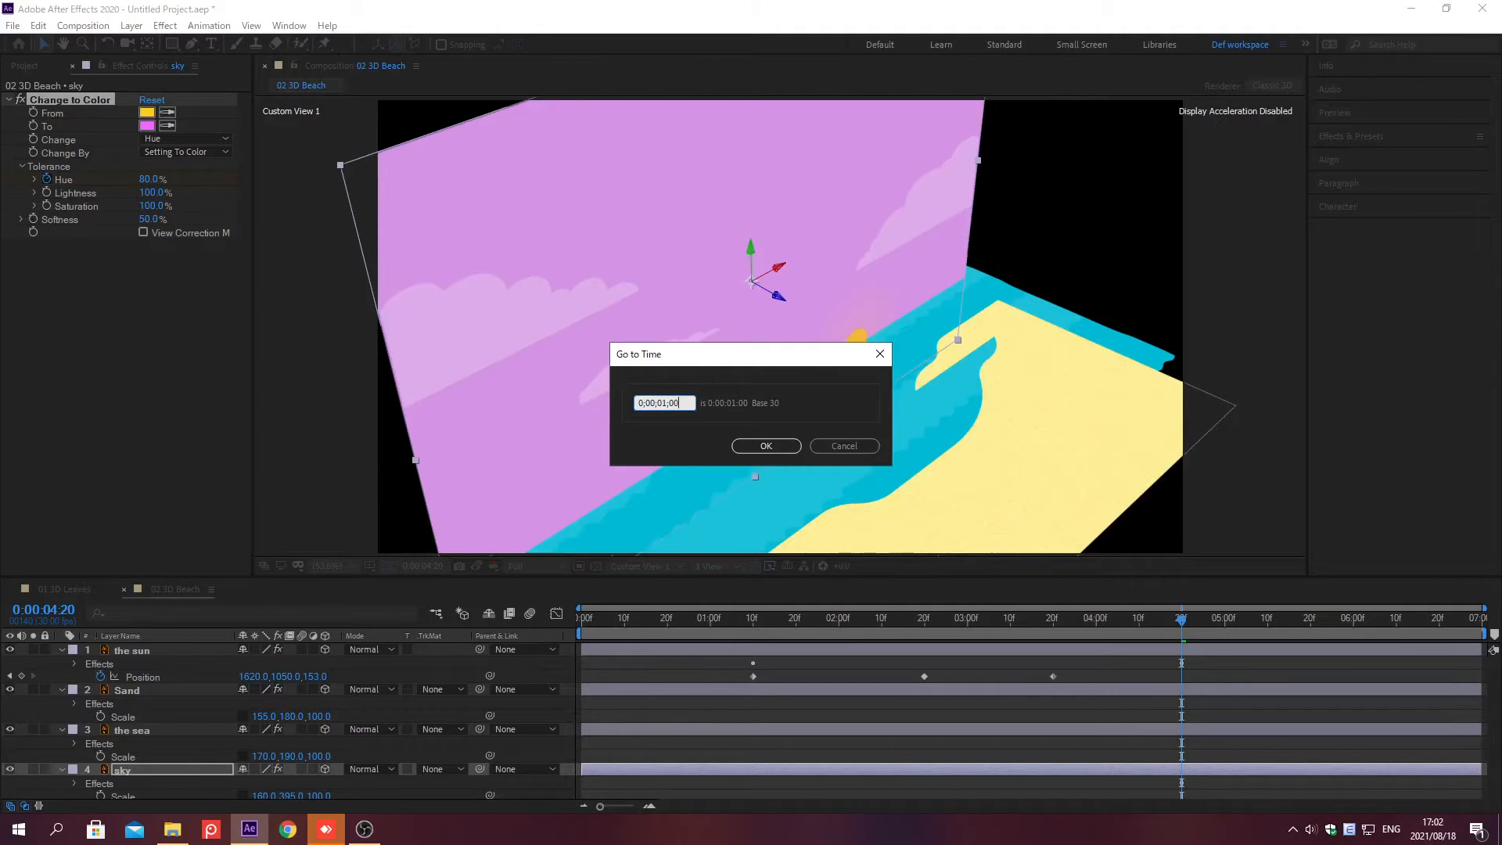
key(Return)
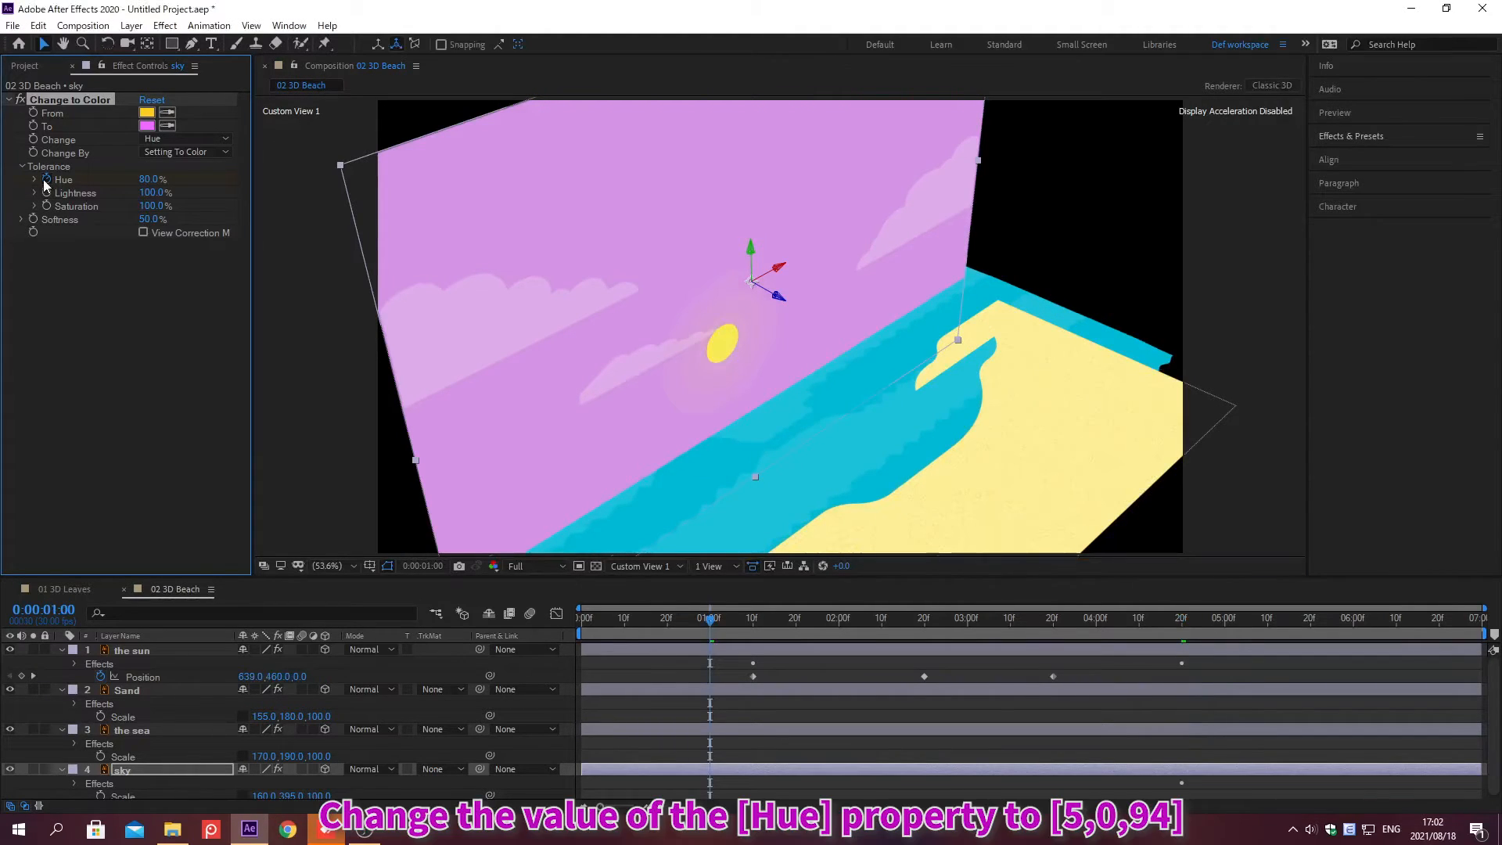
click(146, 179)
text(5)
key(Return)
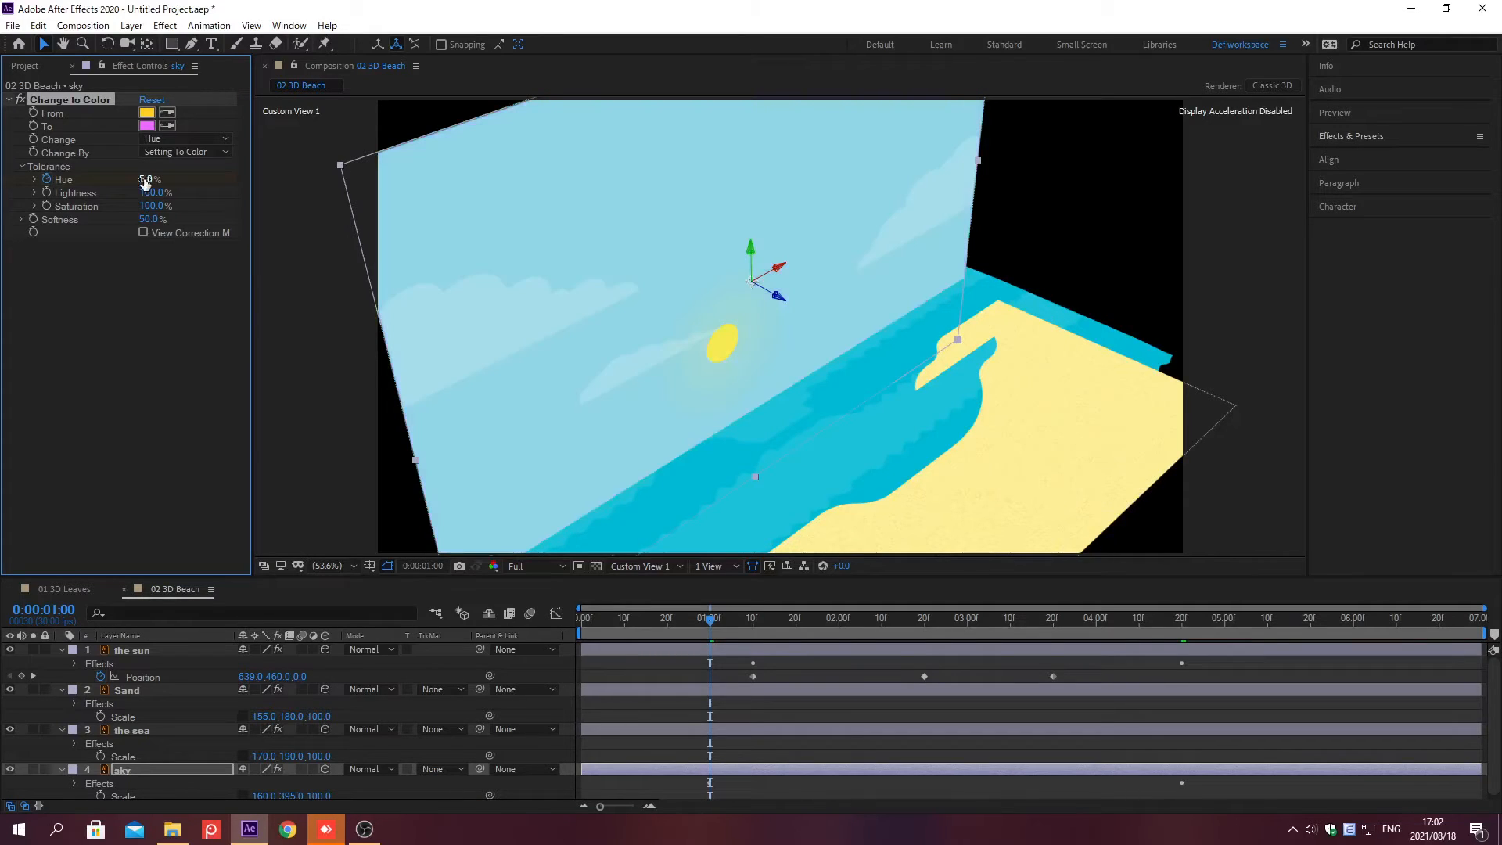
Step: Apply the 4-Color Gradient effect to the sky layer
click(1351, 137)
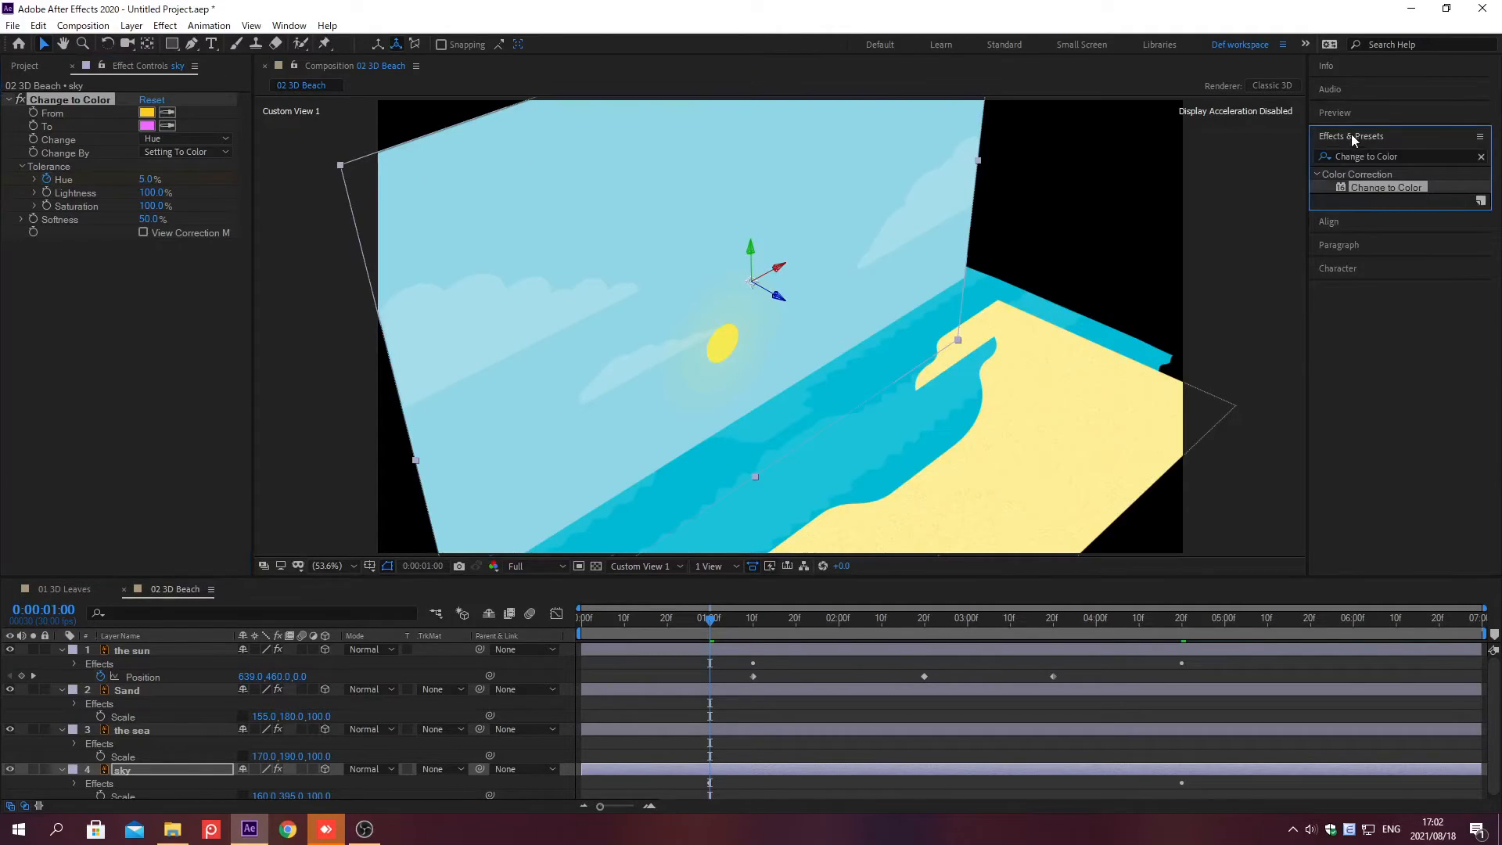
click(1477, 155)
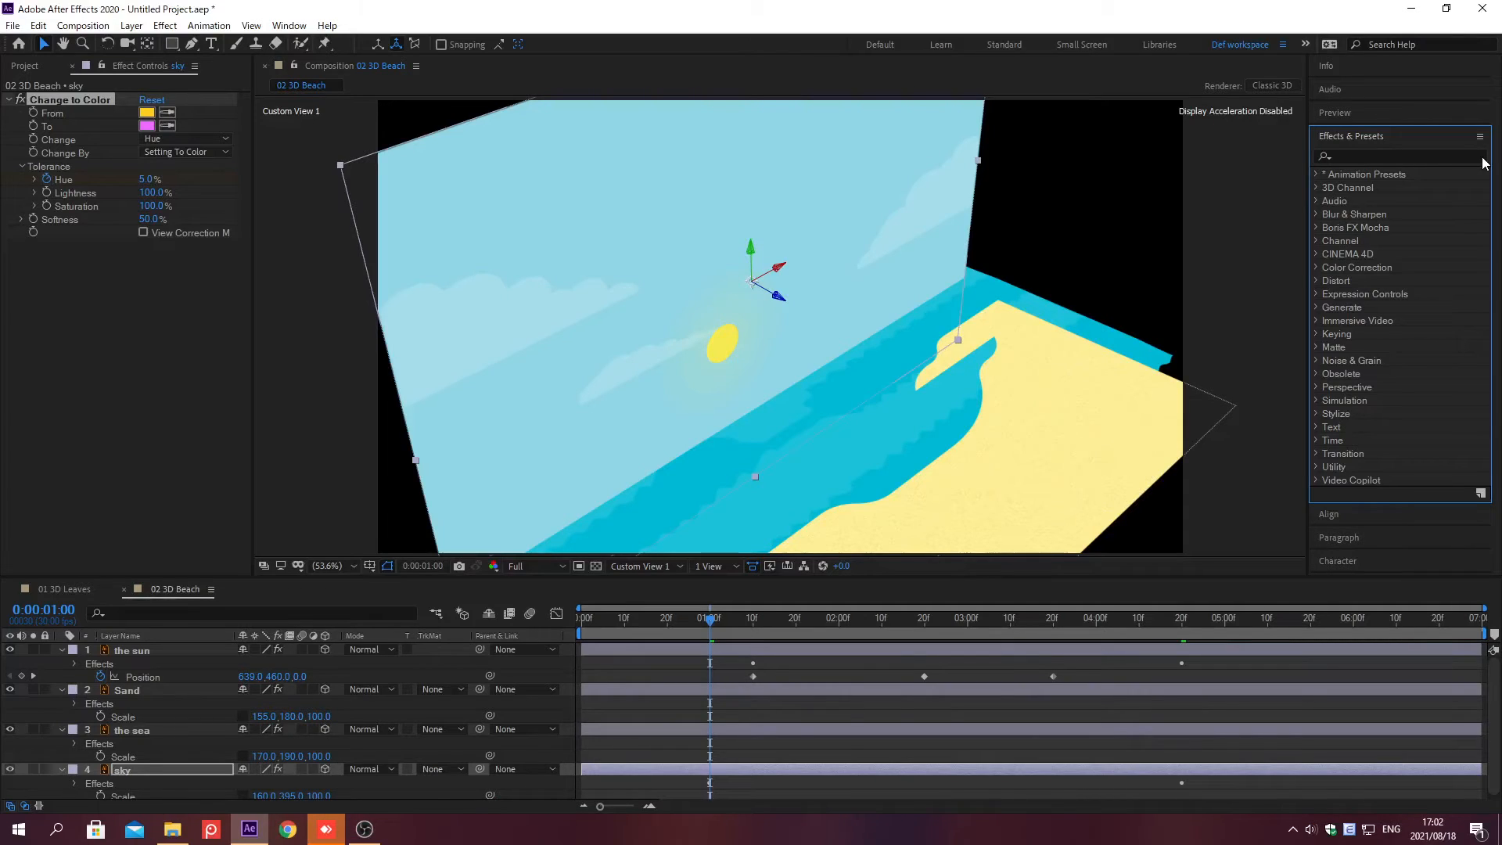
click(1352, 155)
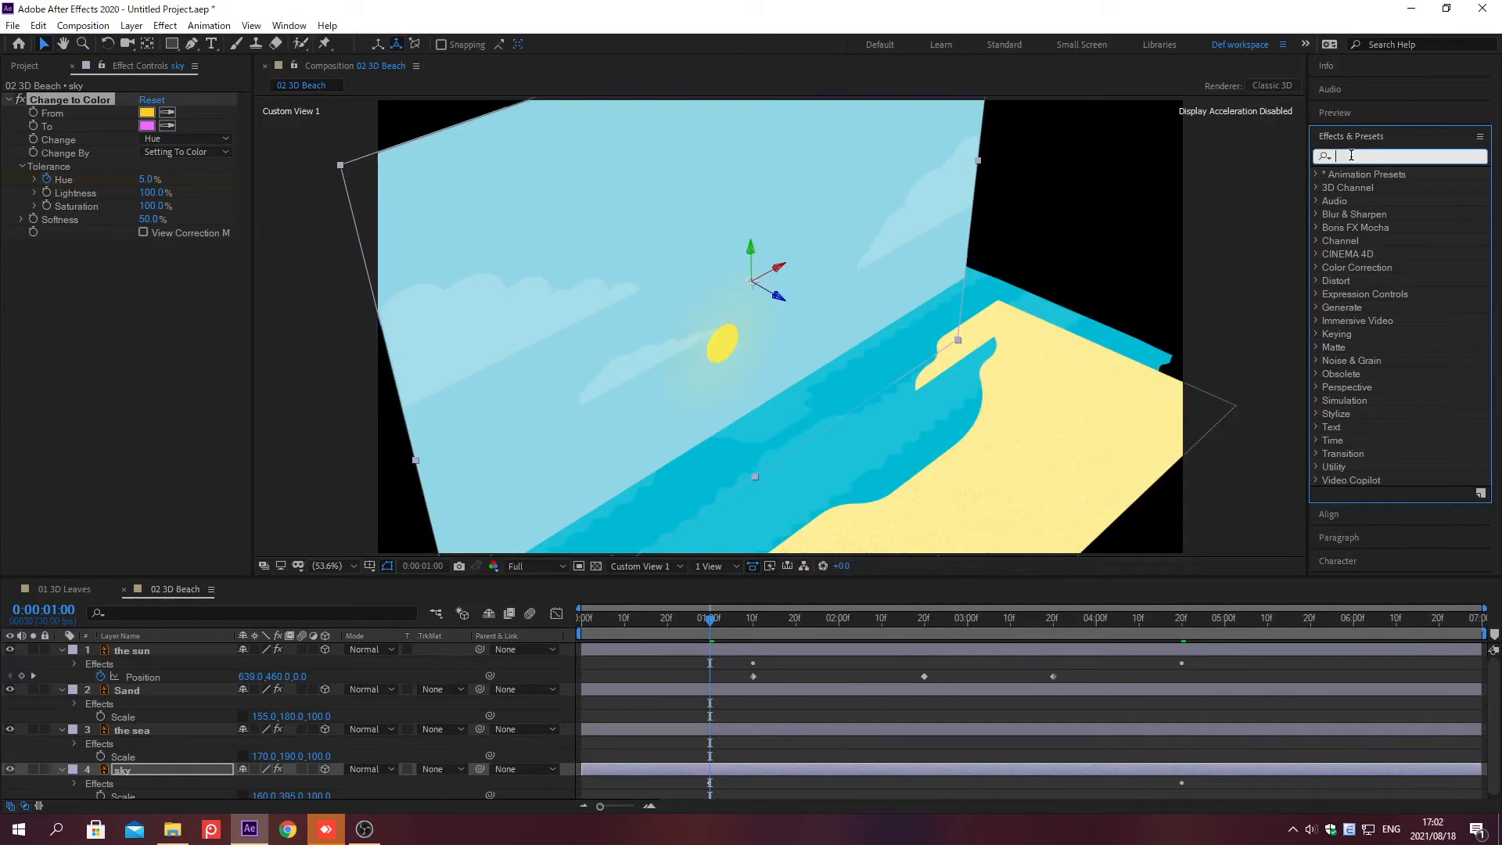
text(4-Color G)
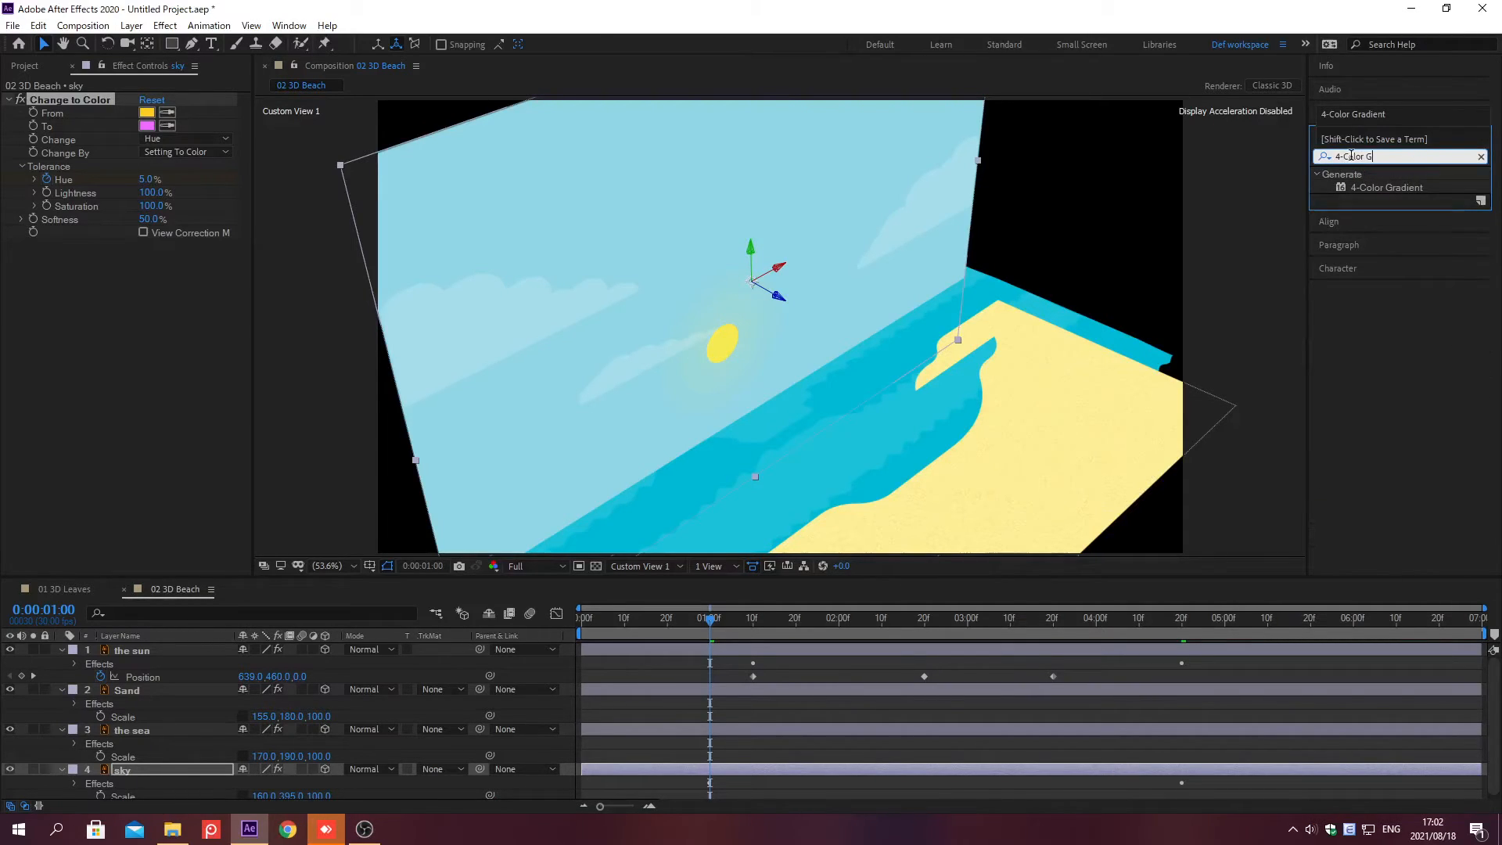
text(radient)
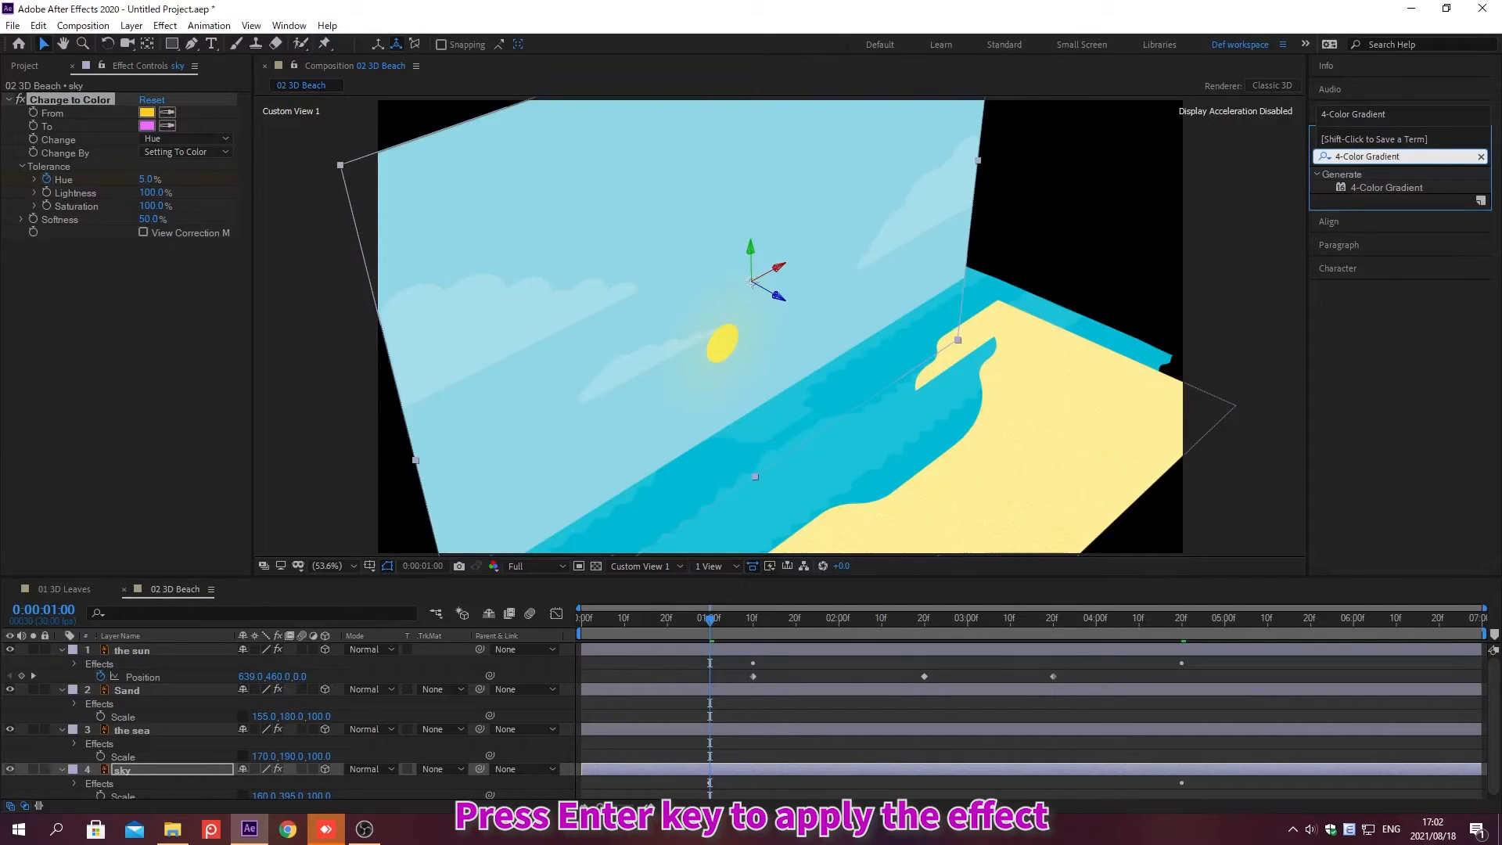
click(1351, 154)
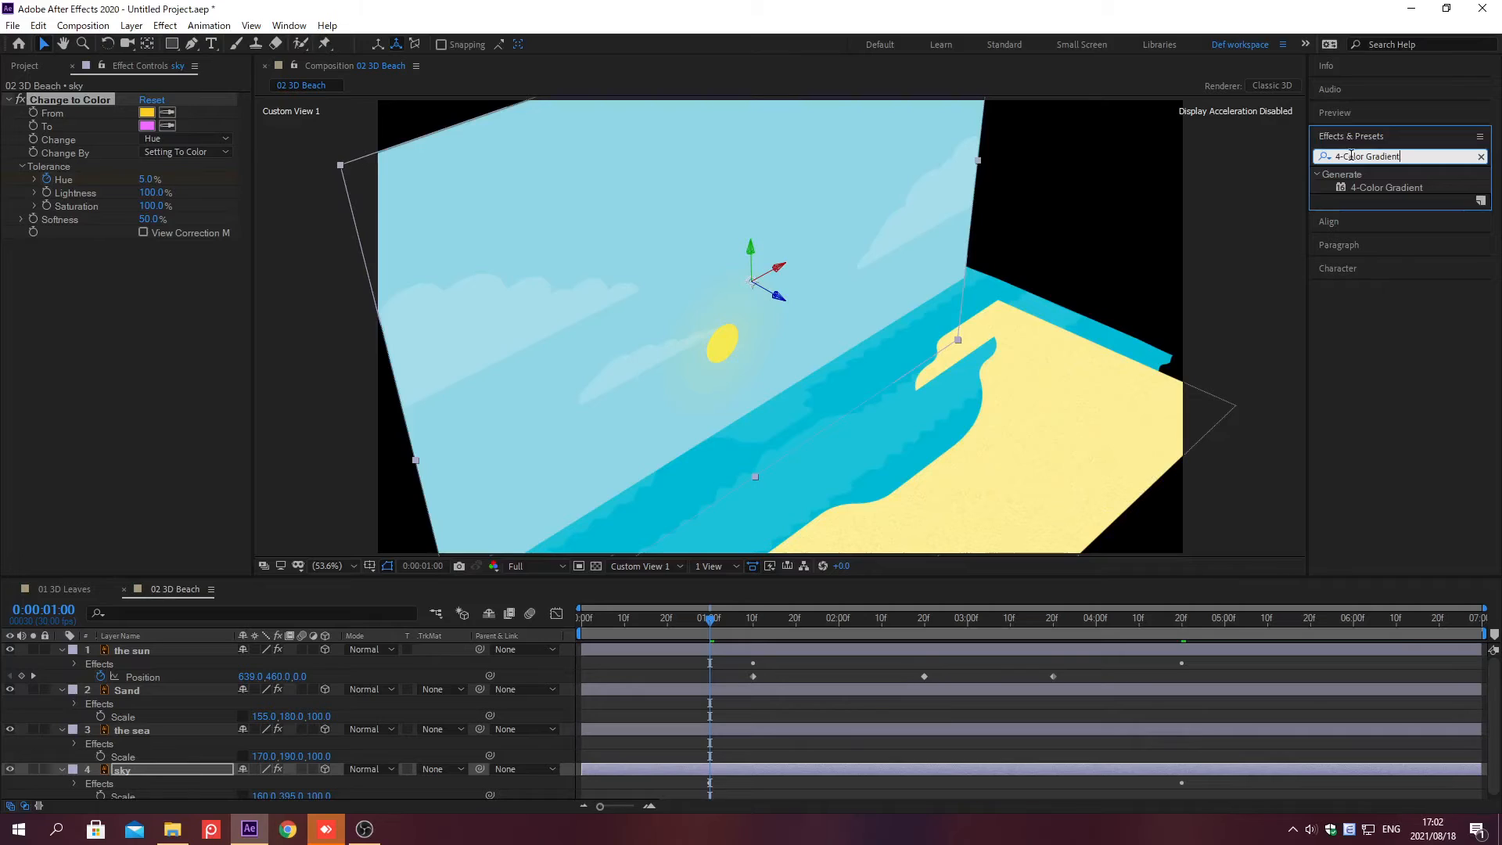
key(Return)
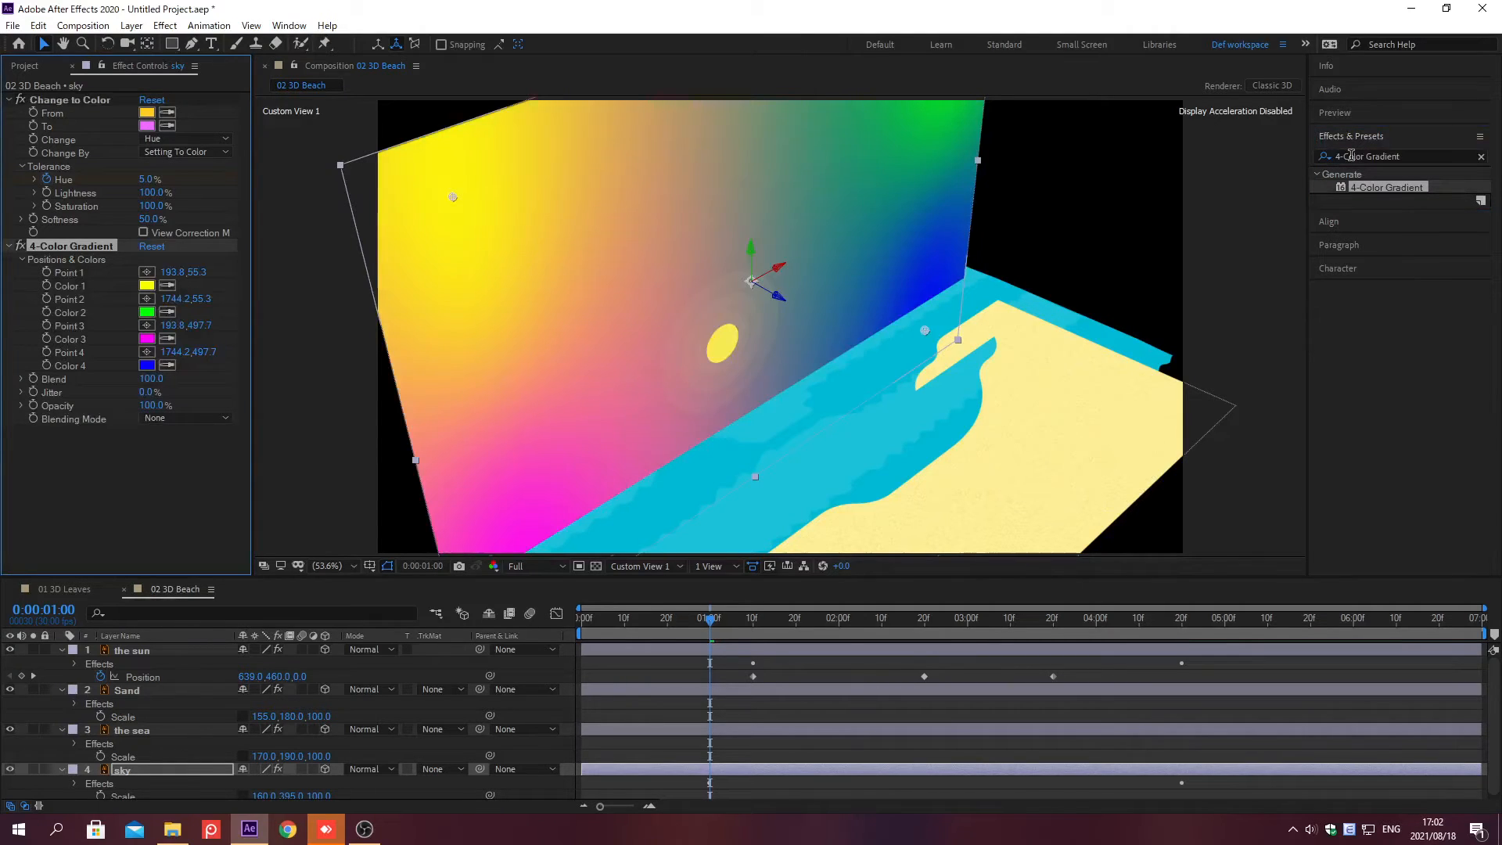
click(1351, 135)
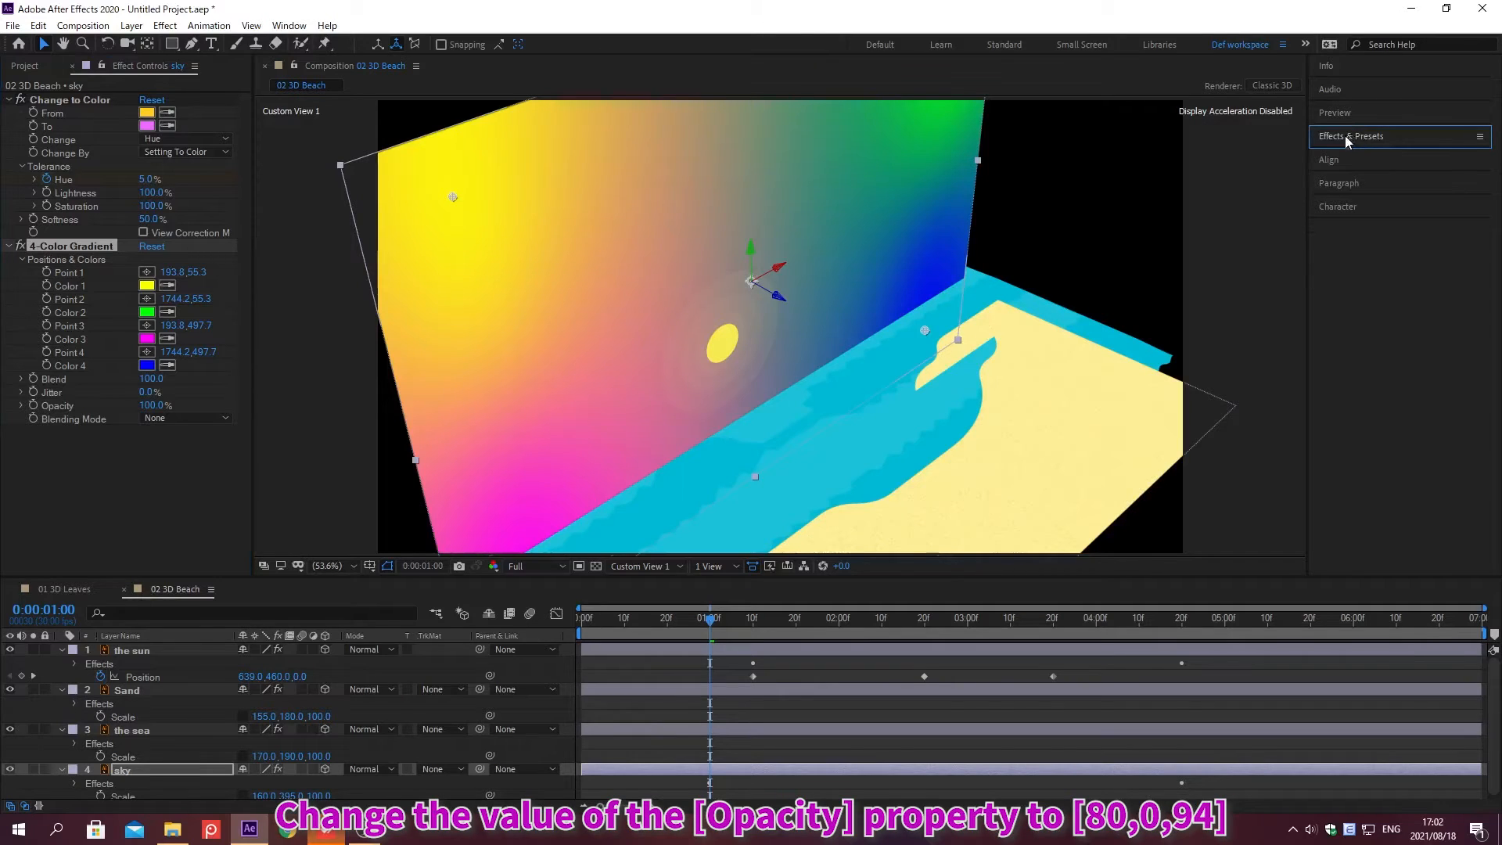
Step: Set the 4-Color Gradient's Opacity to 80% and its Blending Mode to Overlay
click(145, 404)
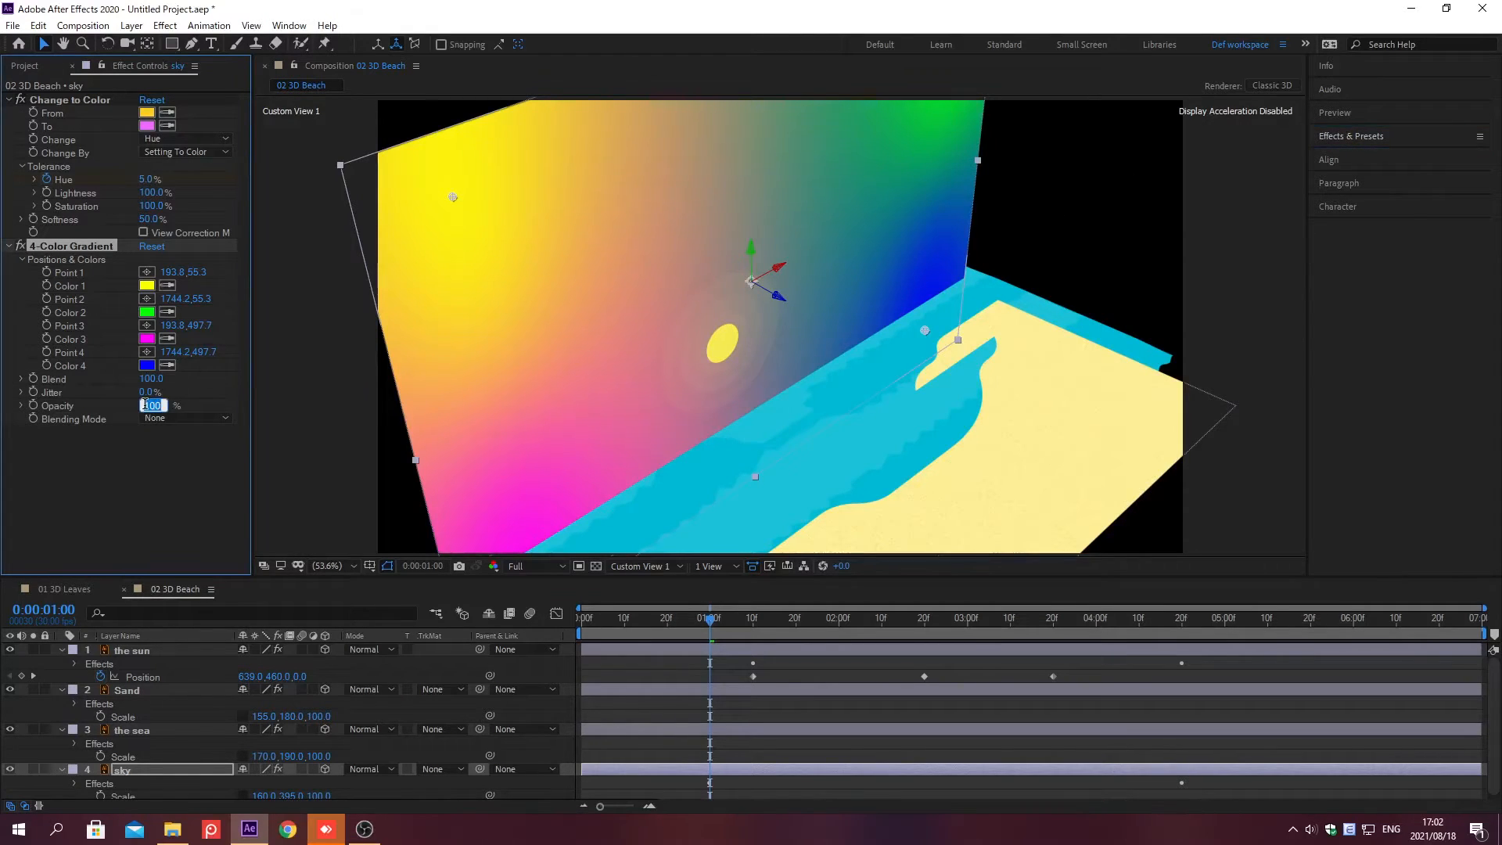
text(80)
key(Return)
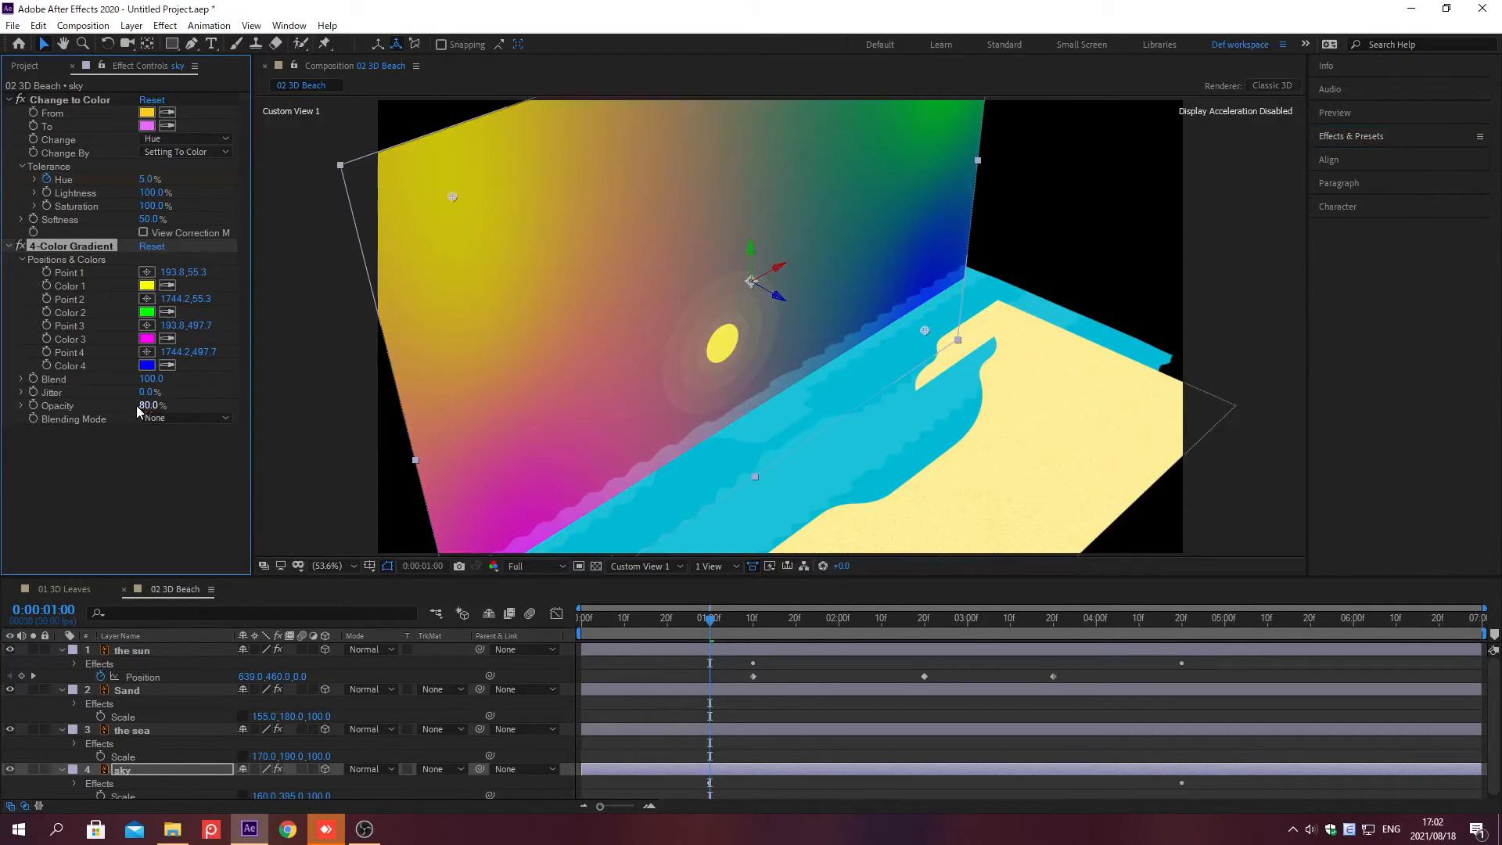
click(225, 419)
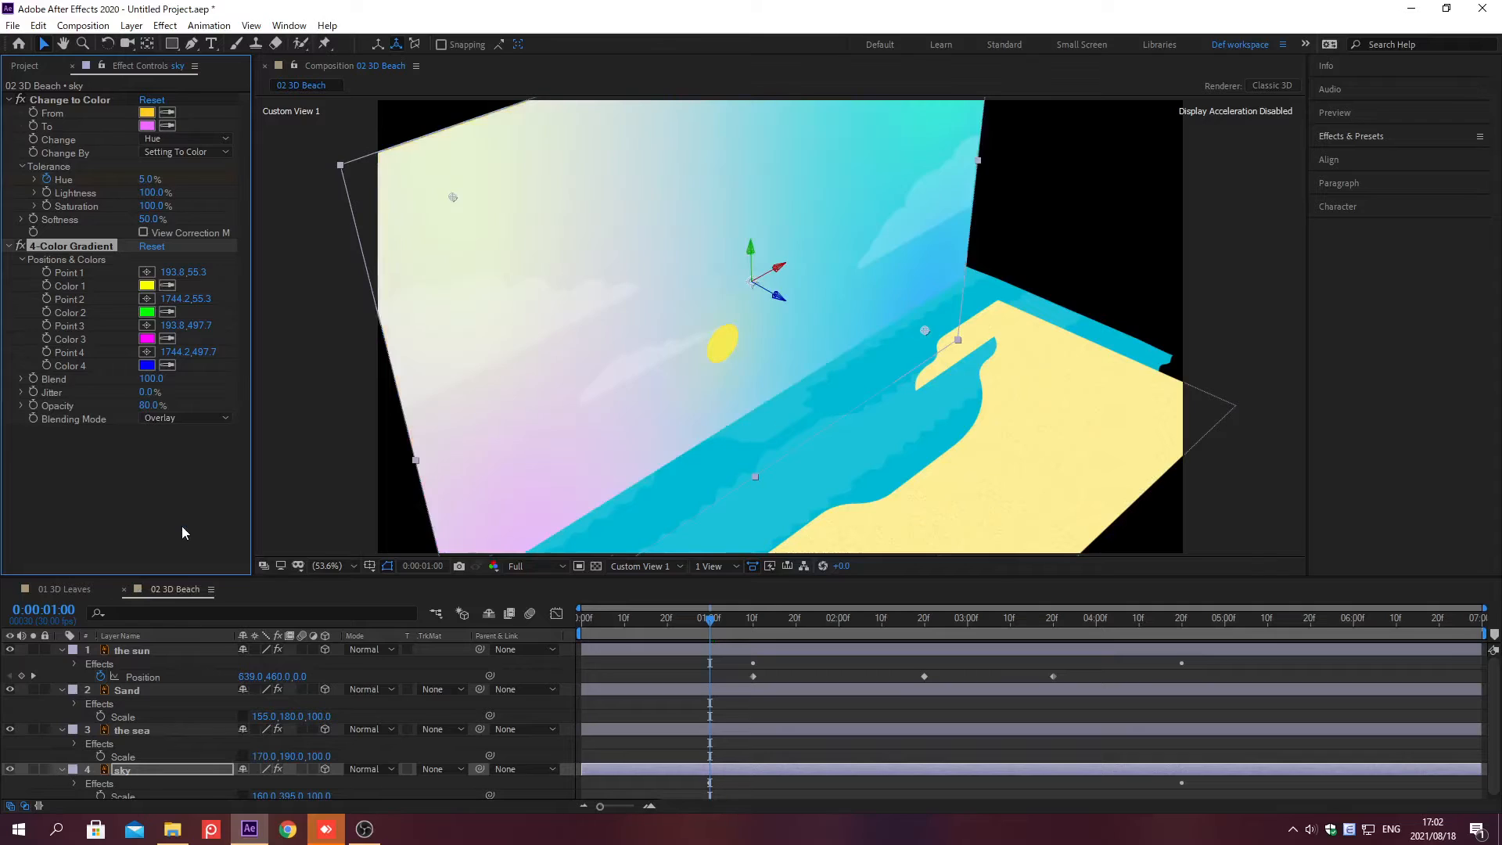
Step: Collapse the expanded properties of all layers in the timeline and deselect the sky layer
click(63, 649)
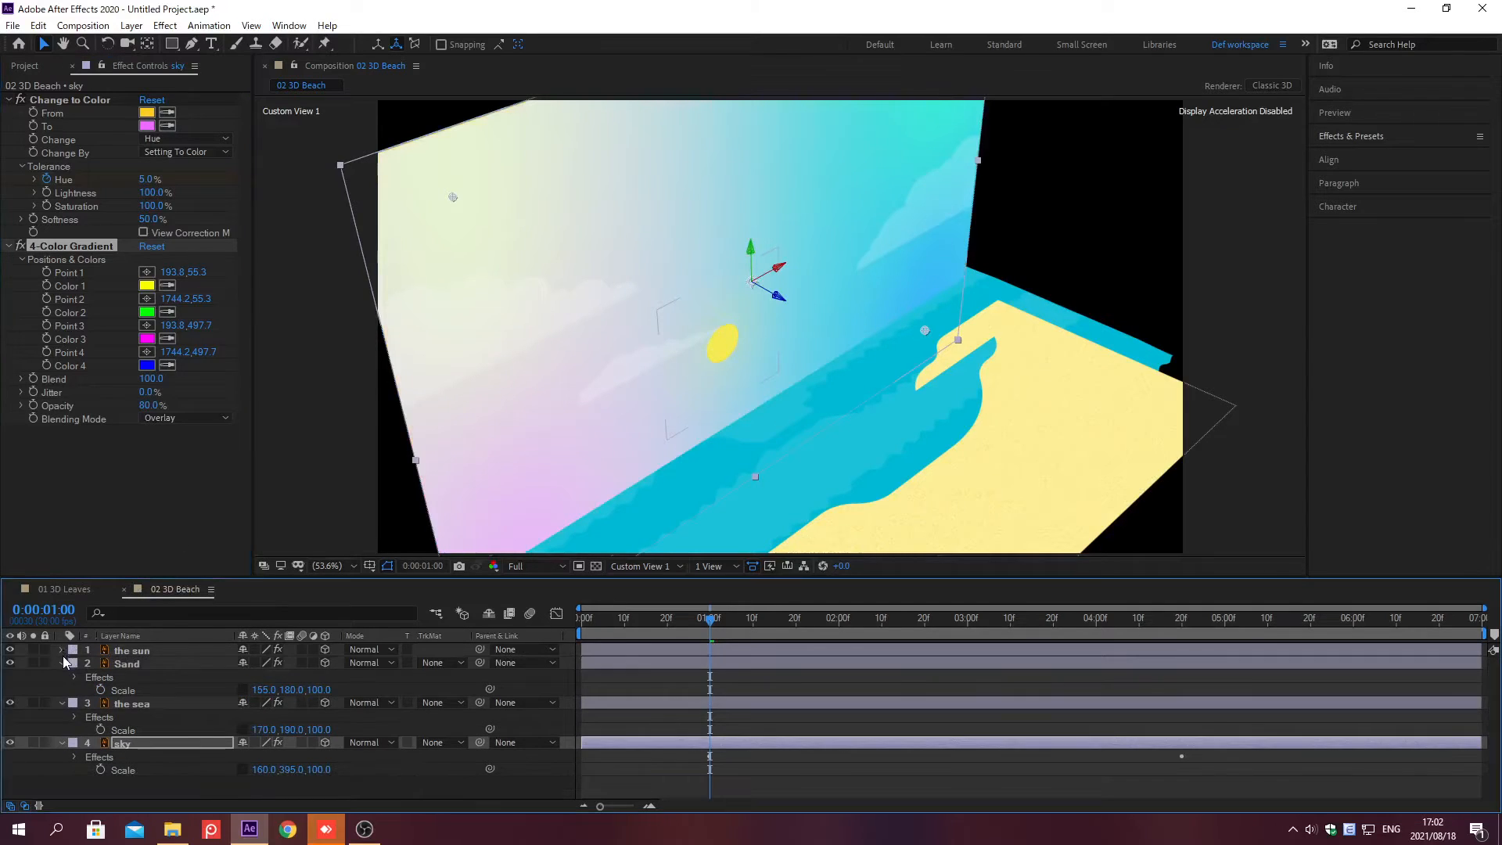
click(62, 663)
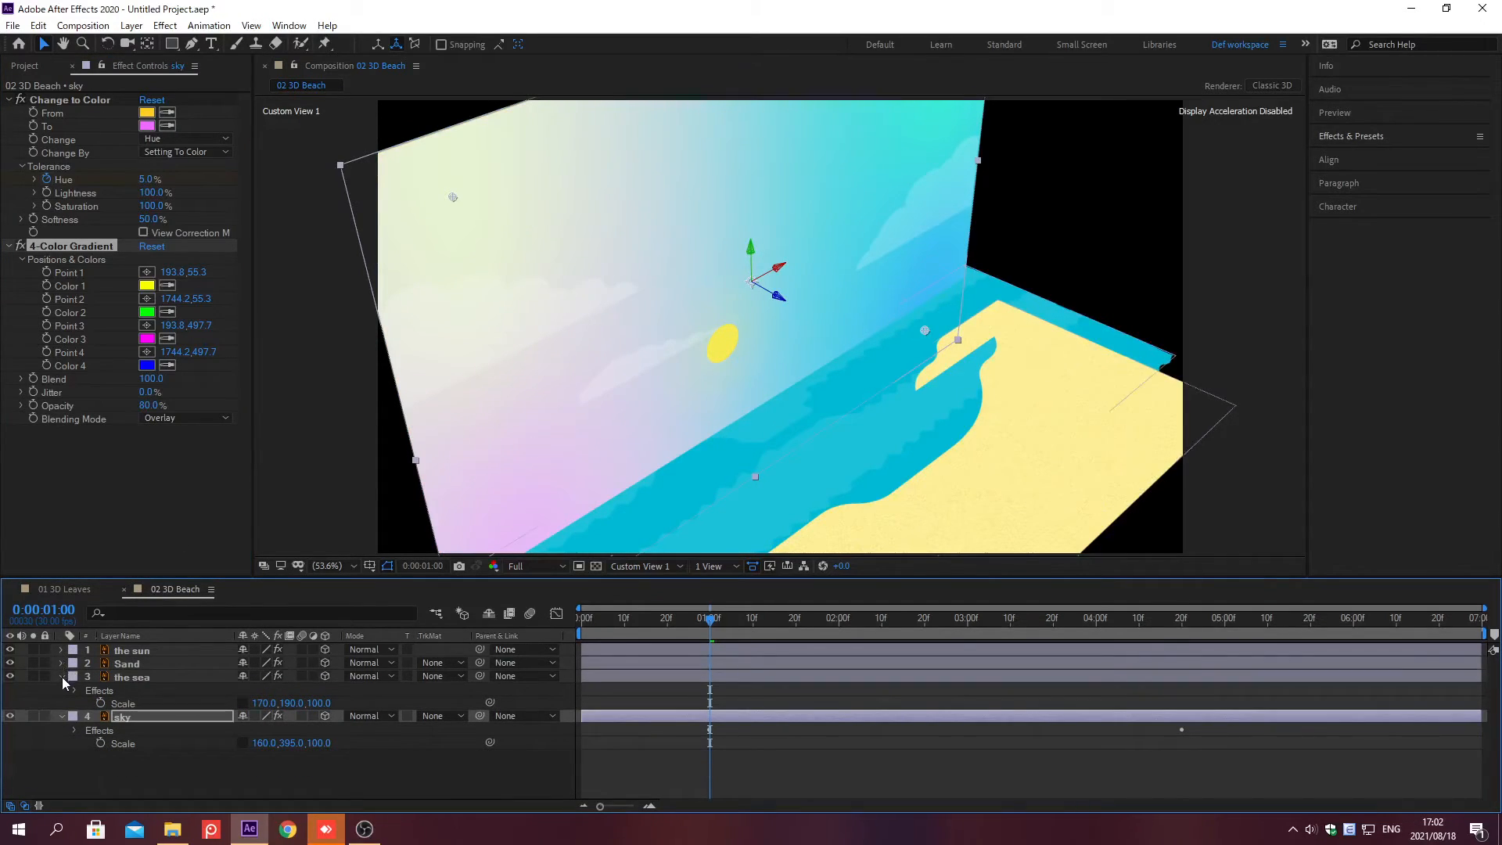
click(63, 677)
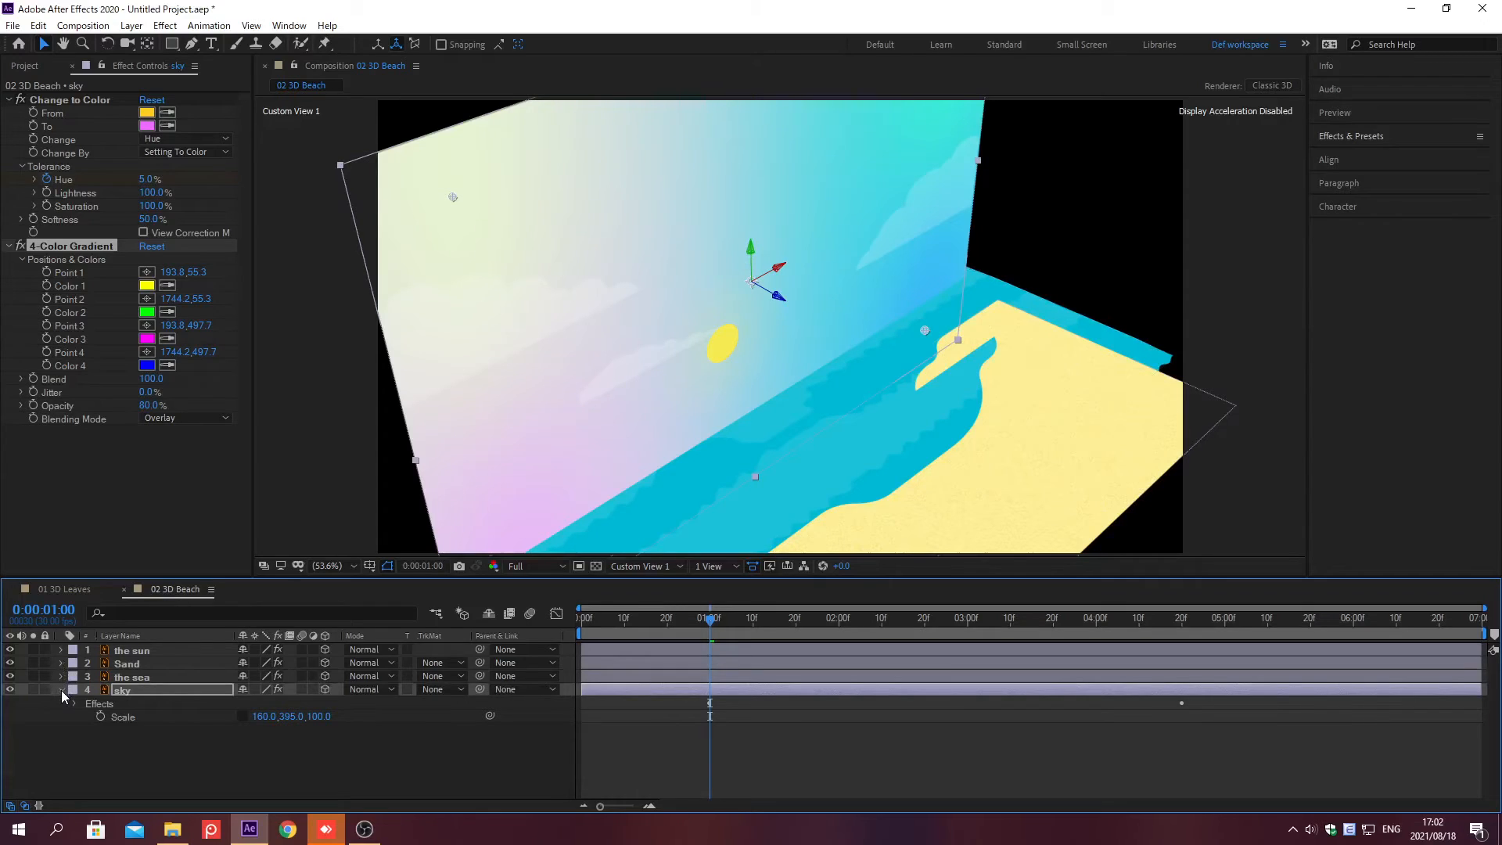
click(62, 690)
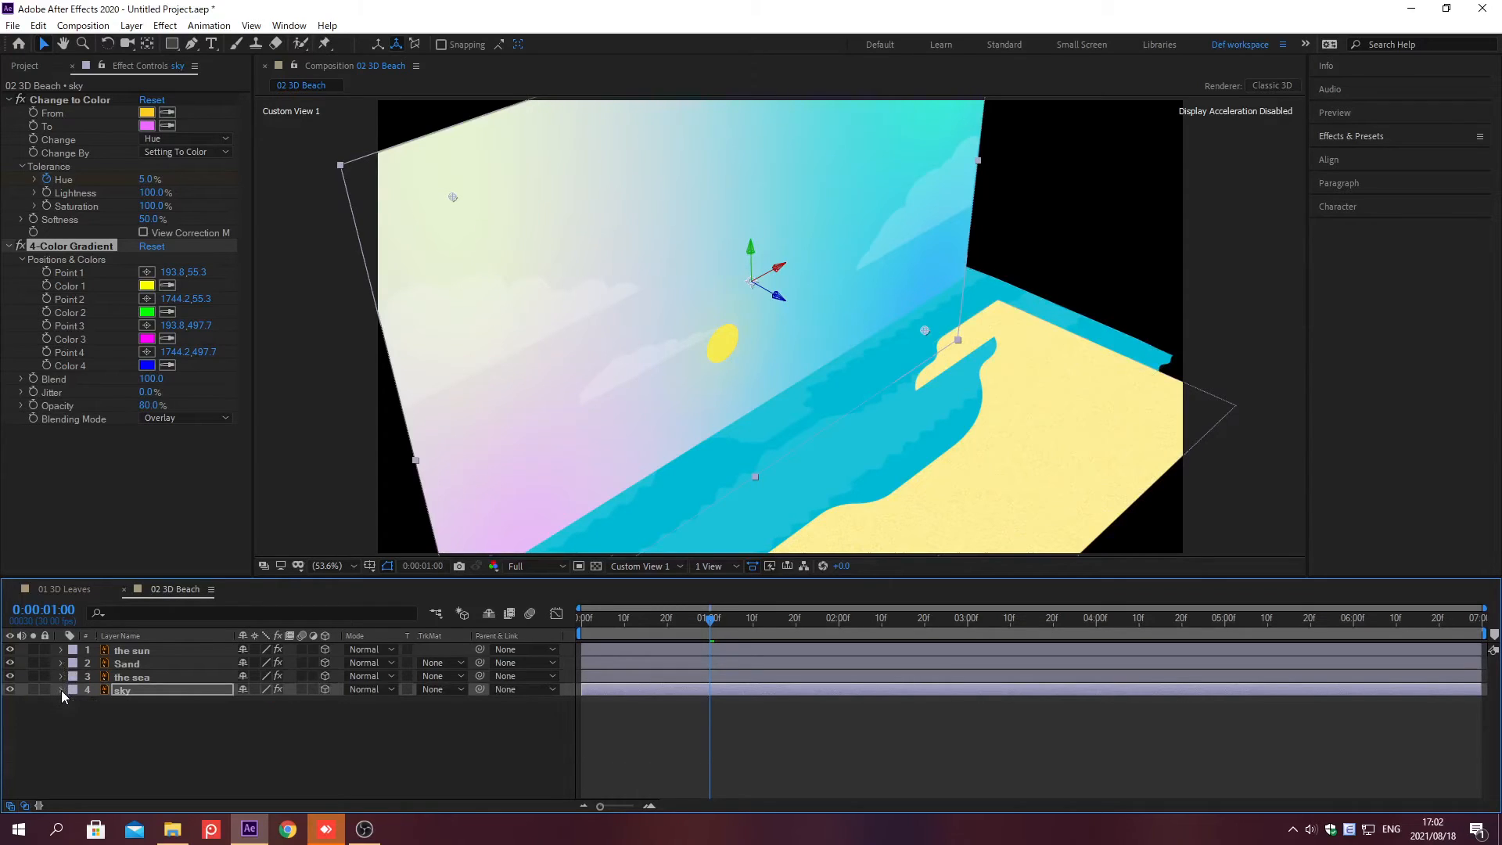
click(195, 720)
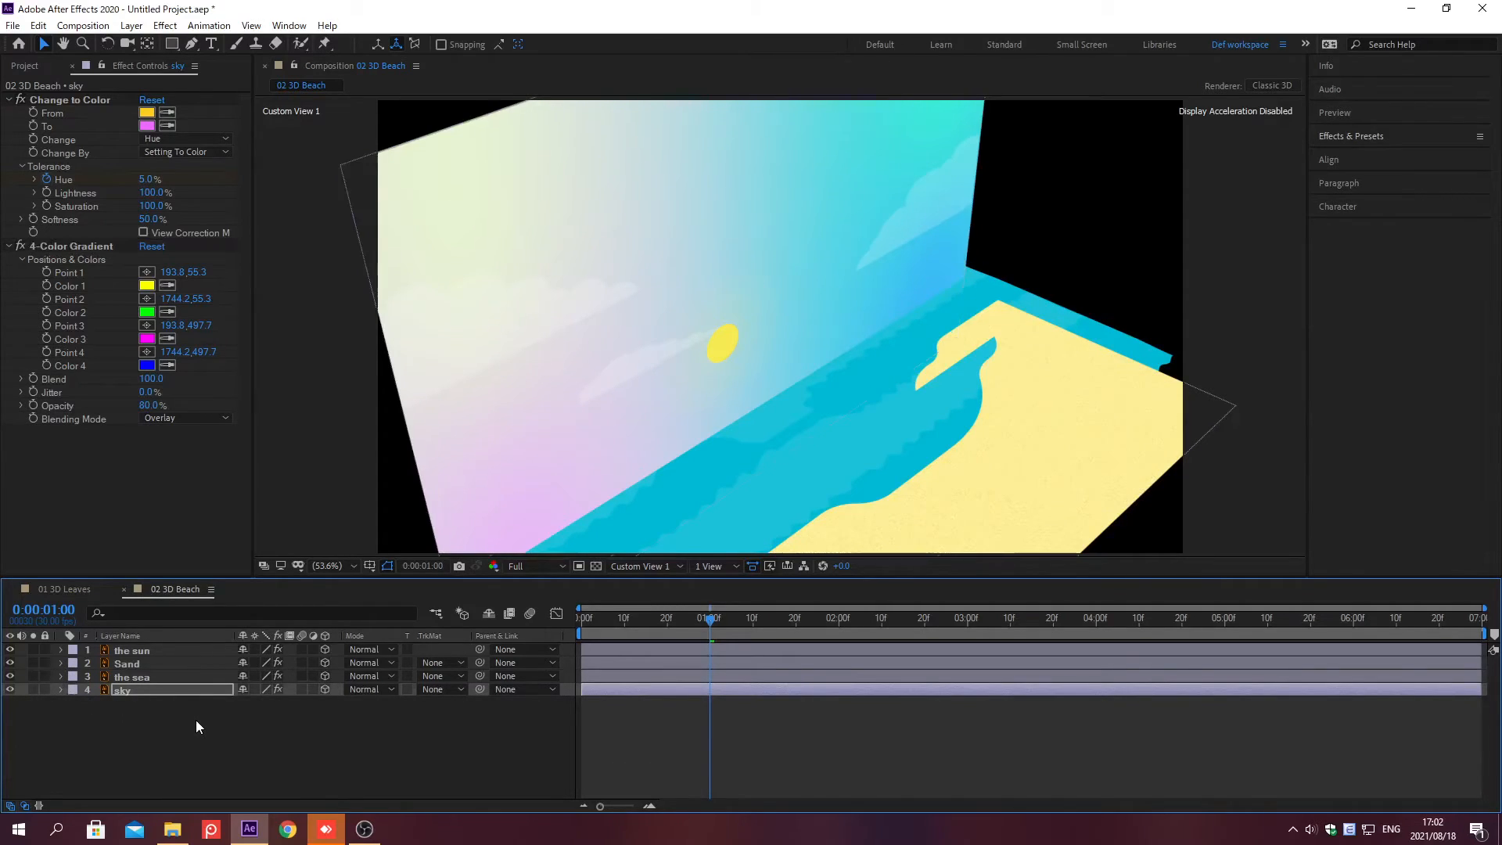
Step: Switch the composition's 3D view to Active Camera
click(675, 565)
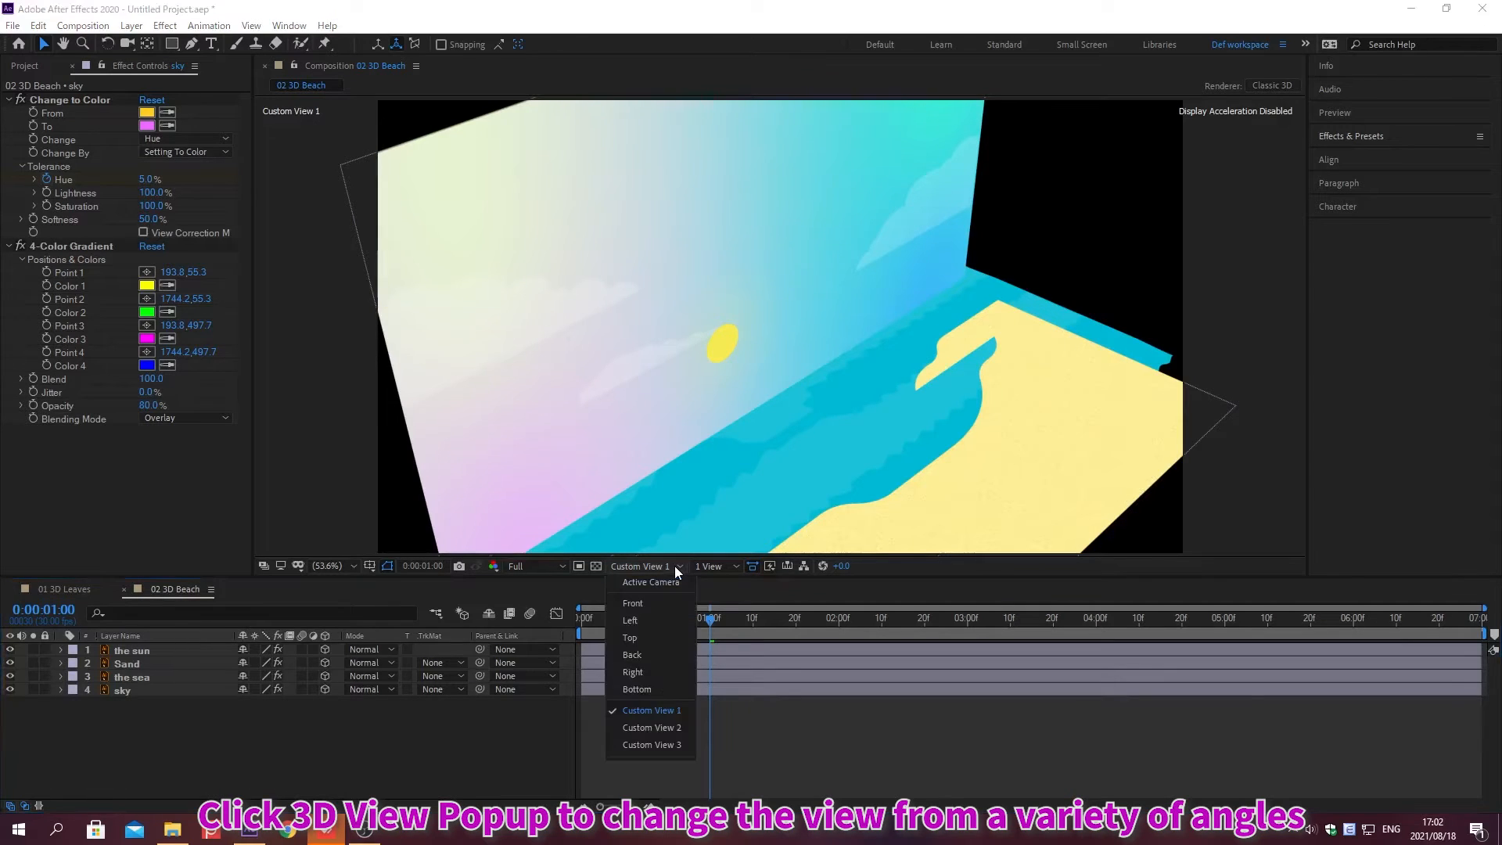
click(655, 581)
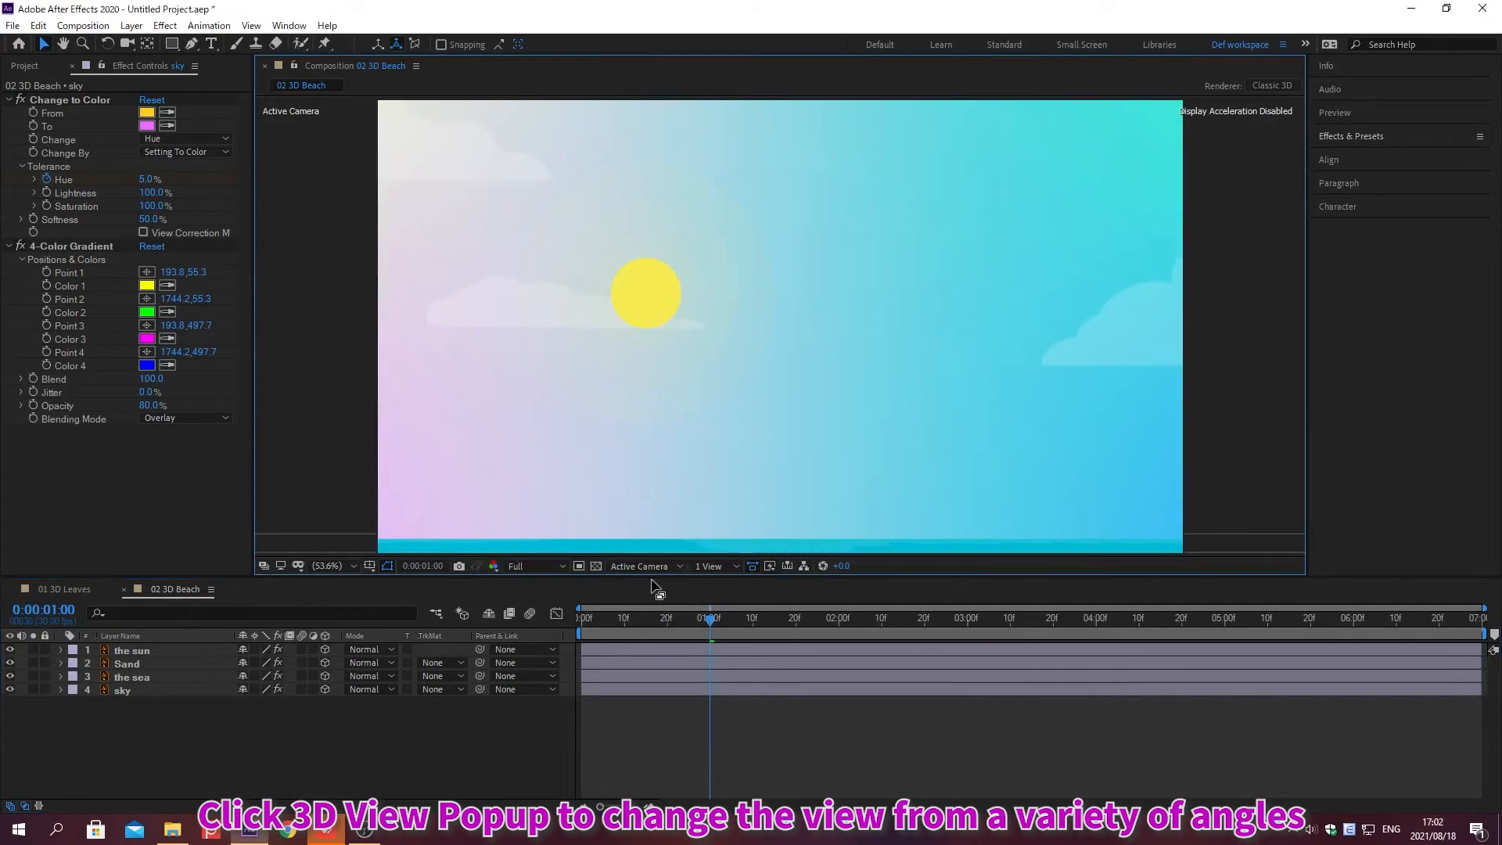
Step: Start creating a new layer in the composition
click(132, 27)
mouse_move(154, 47)
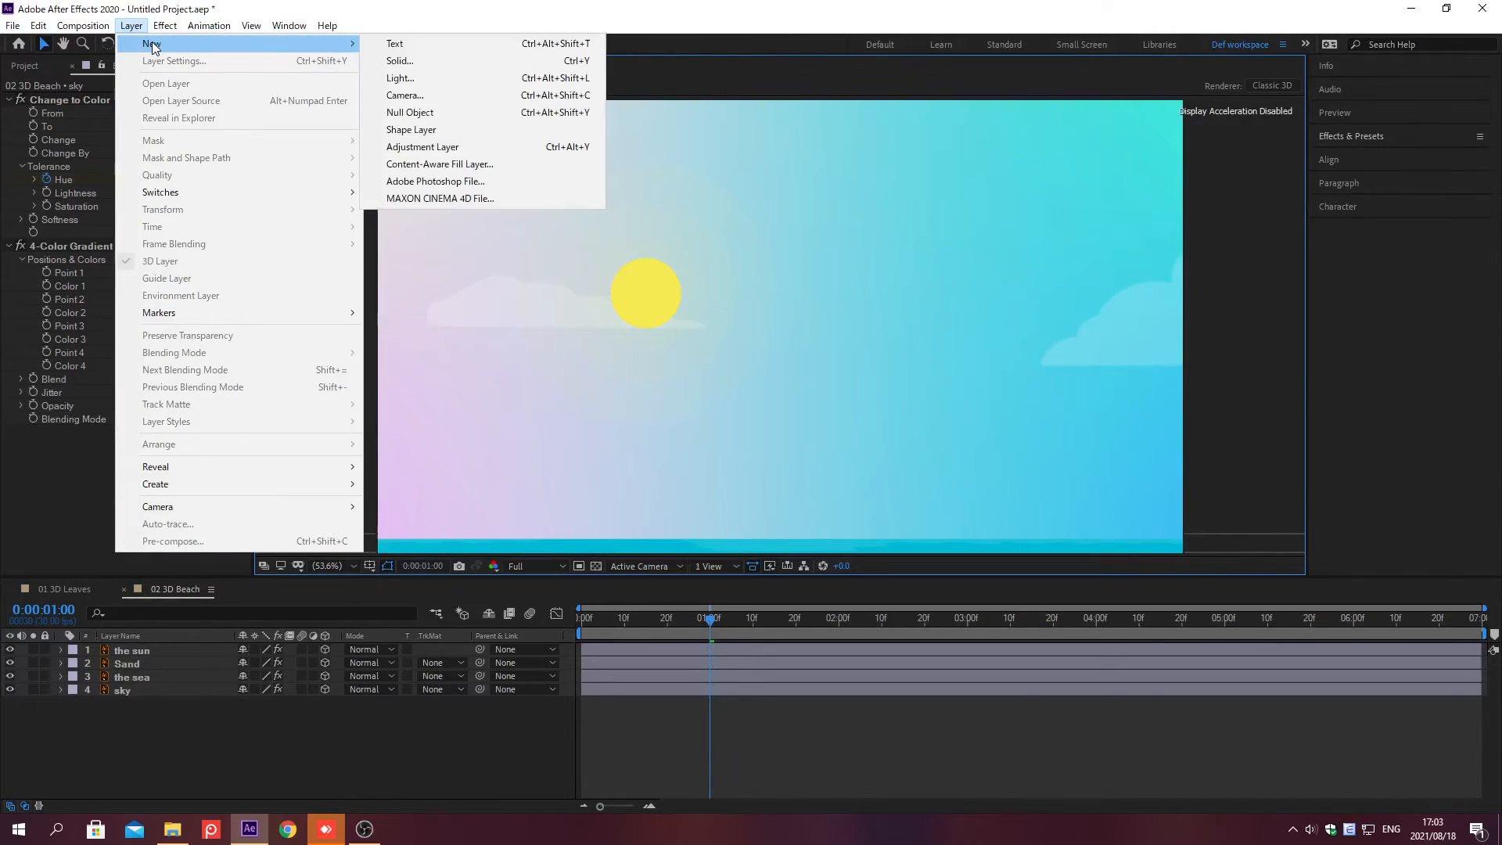
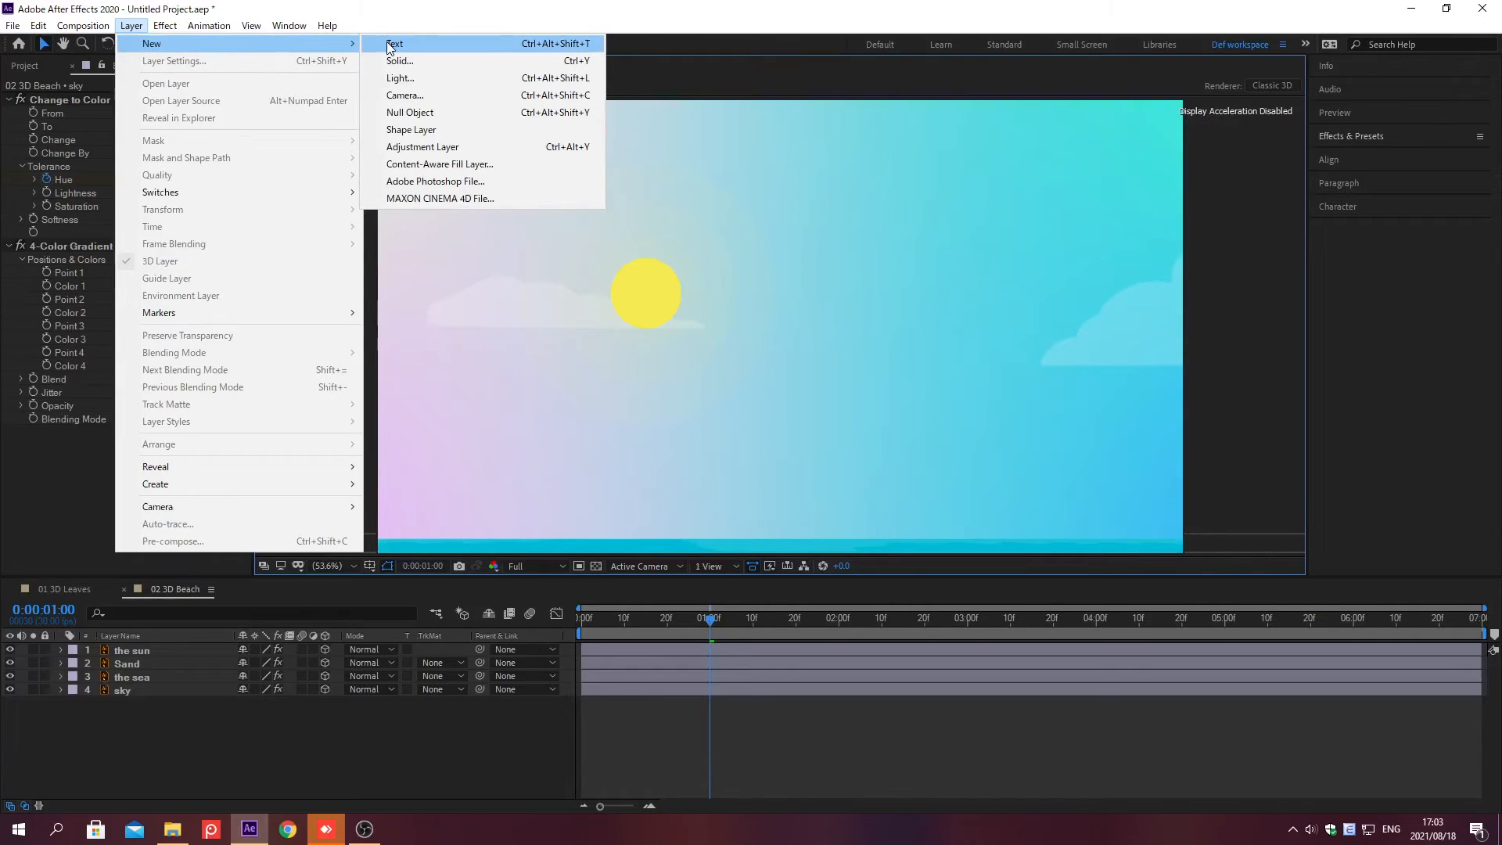
Step: Create a Two-Node Camera layer named "Camera main" using the 50mm preset
click(403, 95)
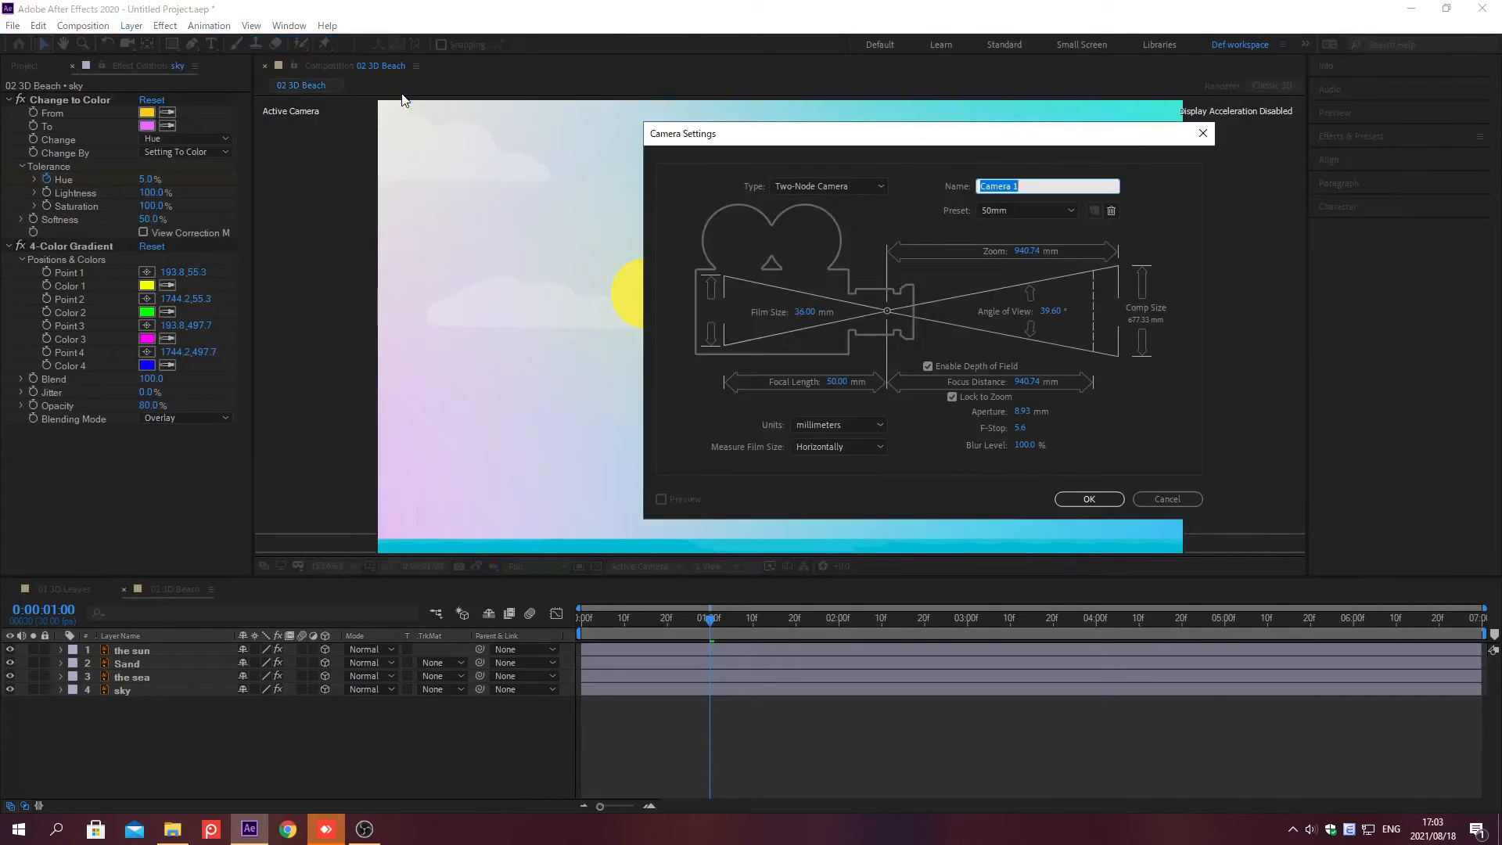
text(Ca)
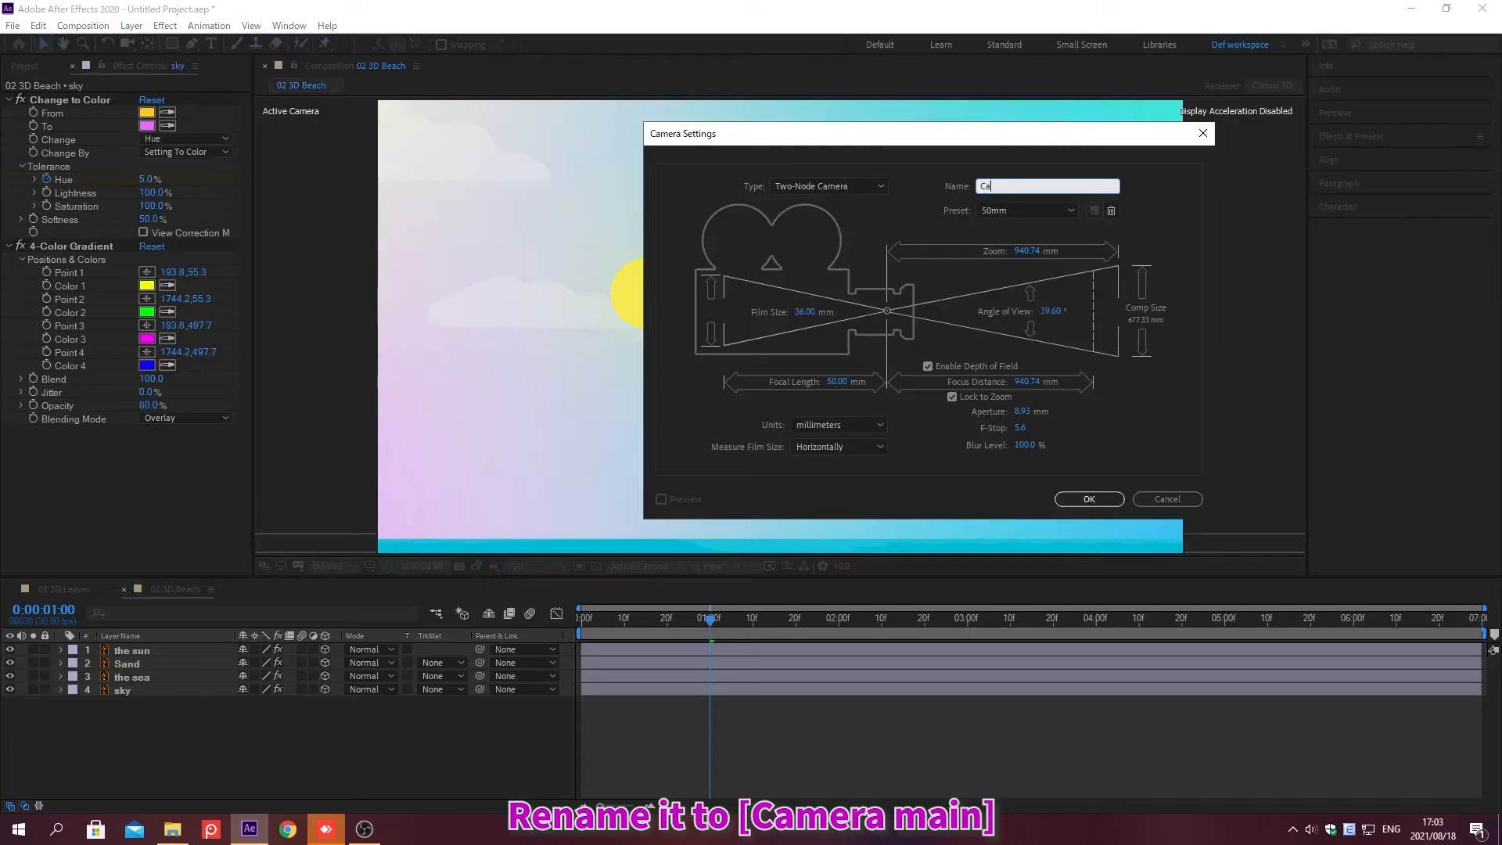
text(mera main)
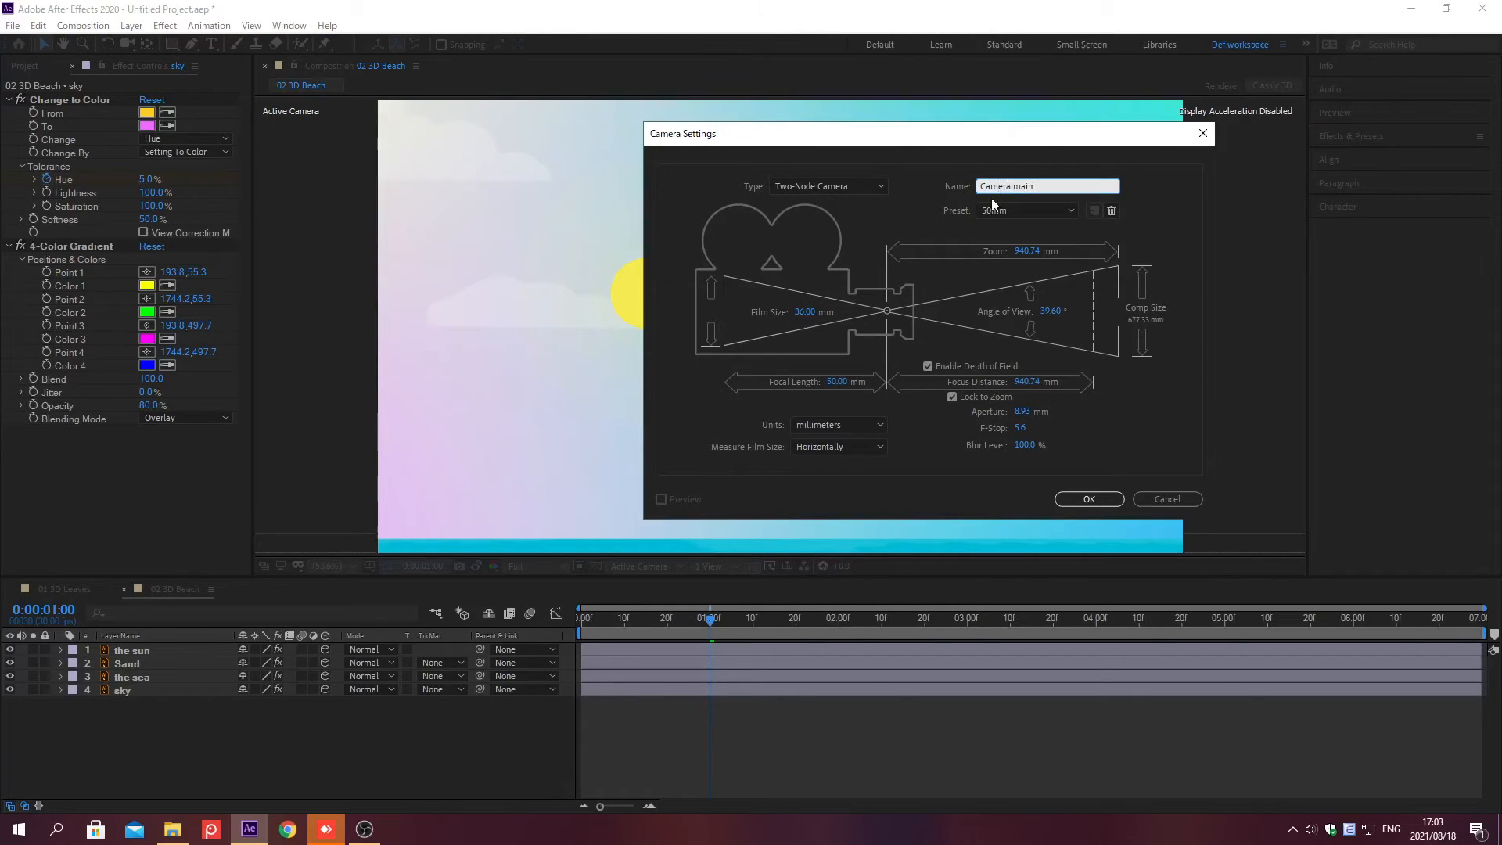
click(787, 188)
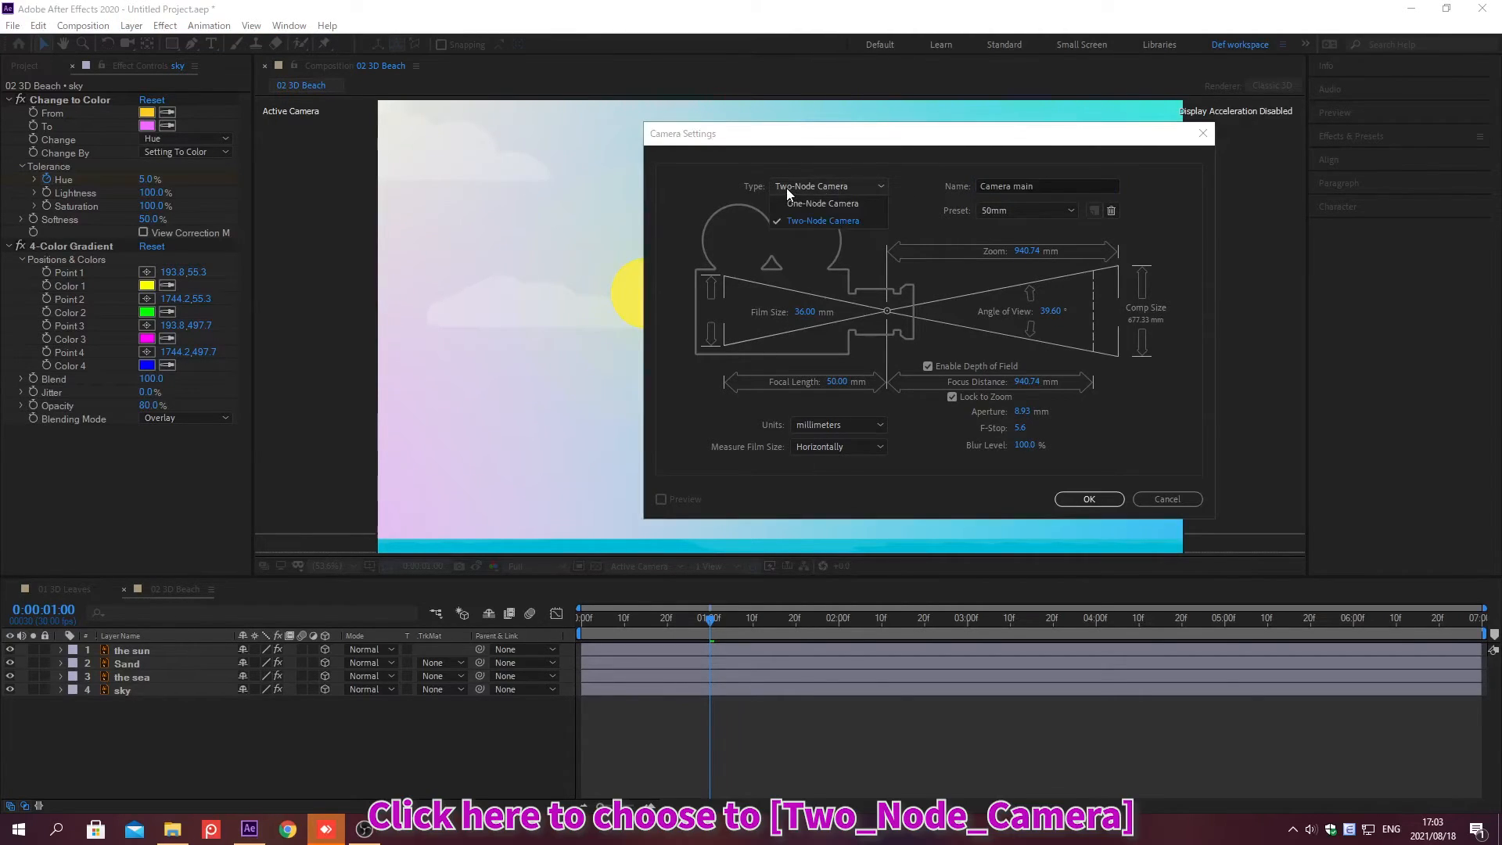
click(803, 189)
click(992, 213)
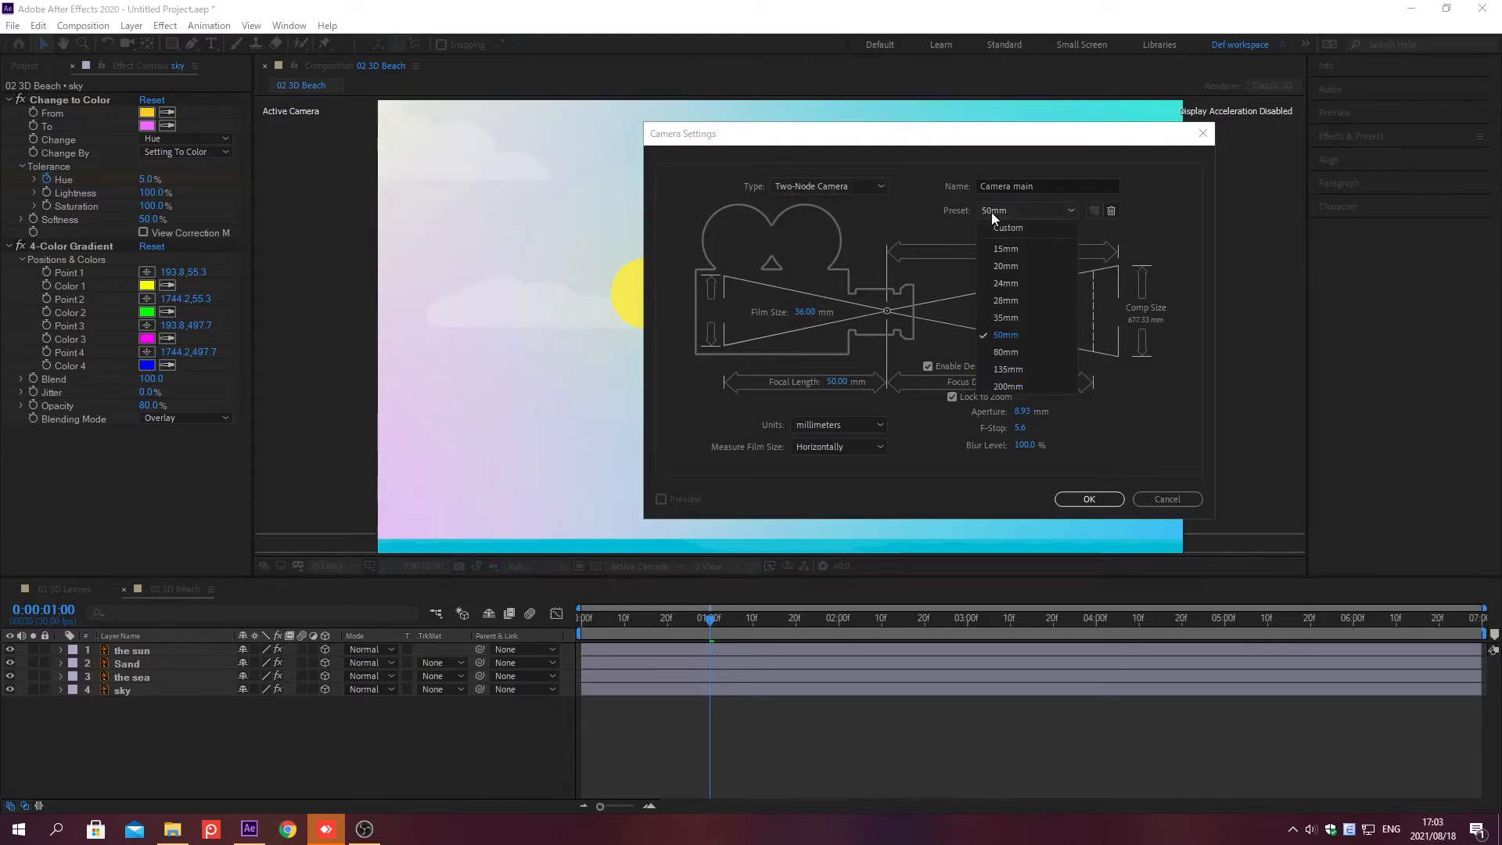
click(992, 336)
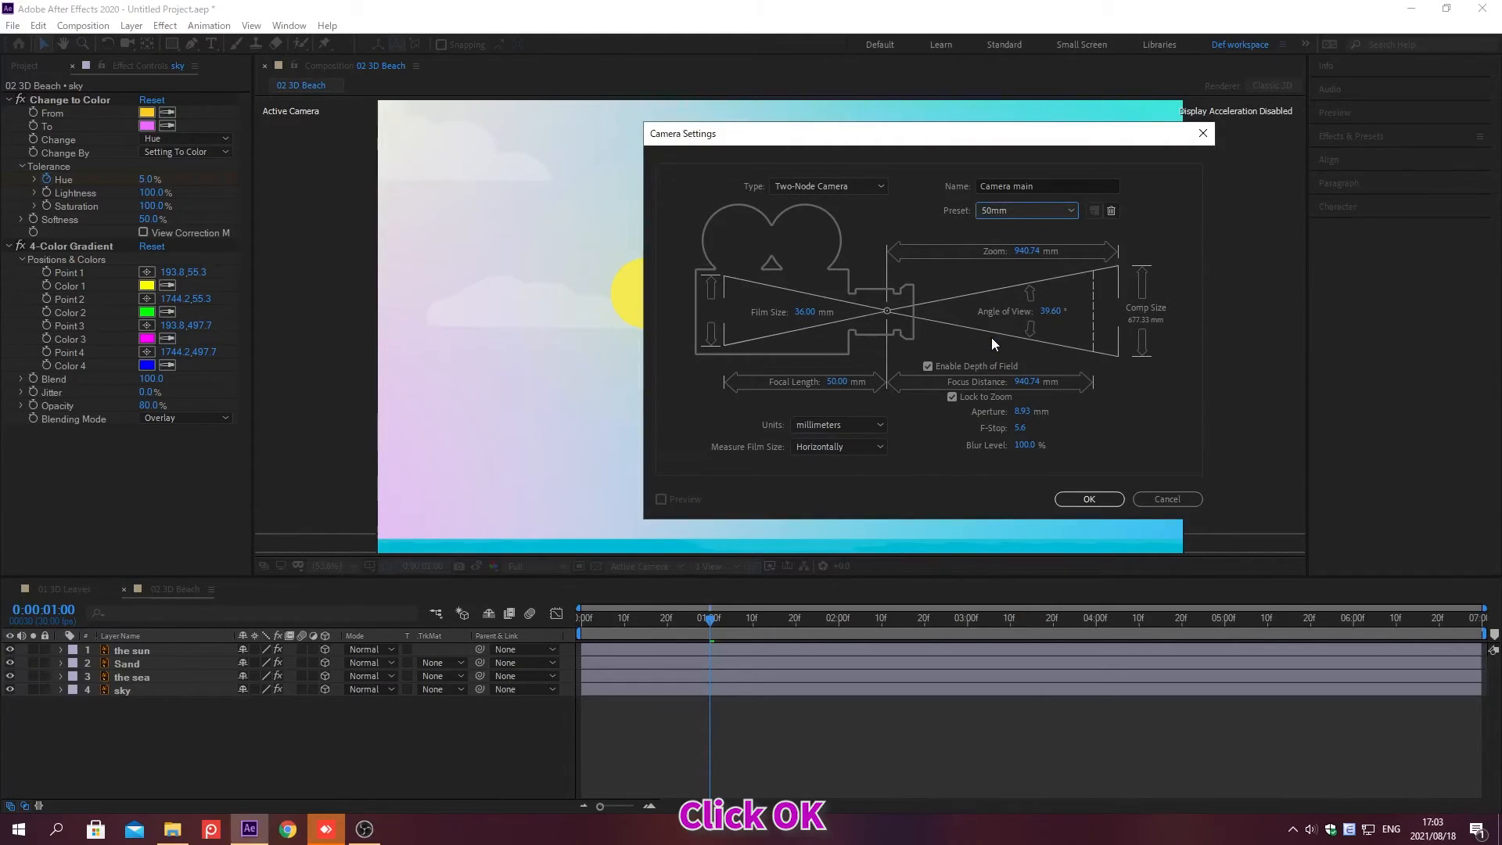
click(1089, 500)
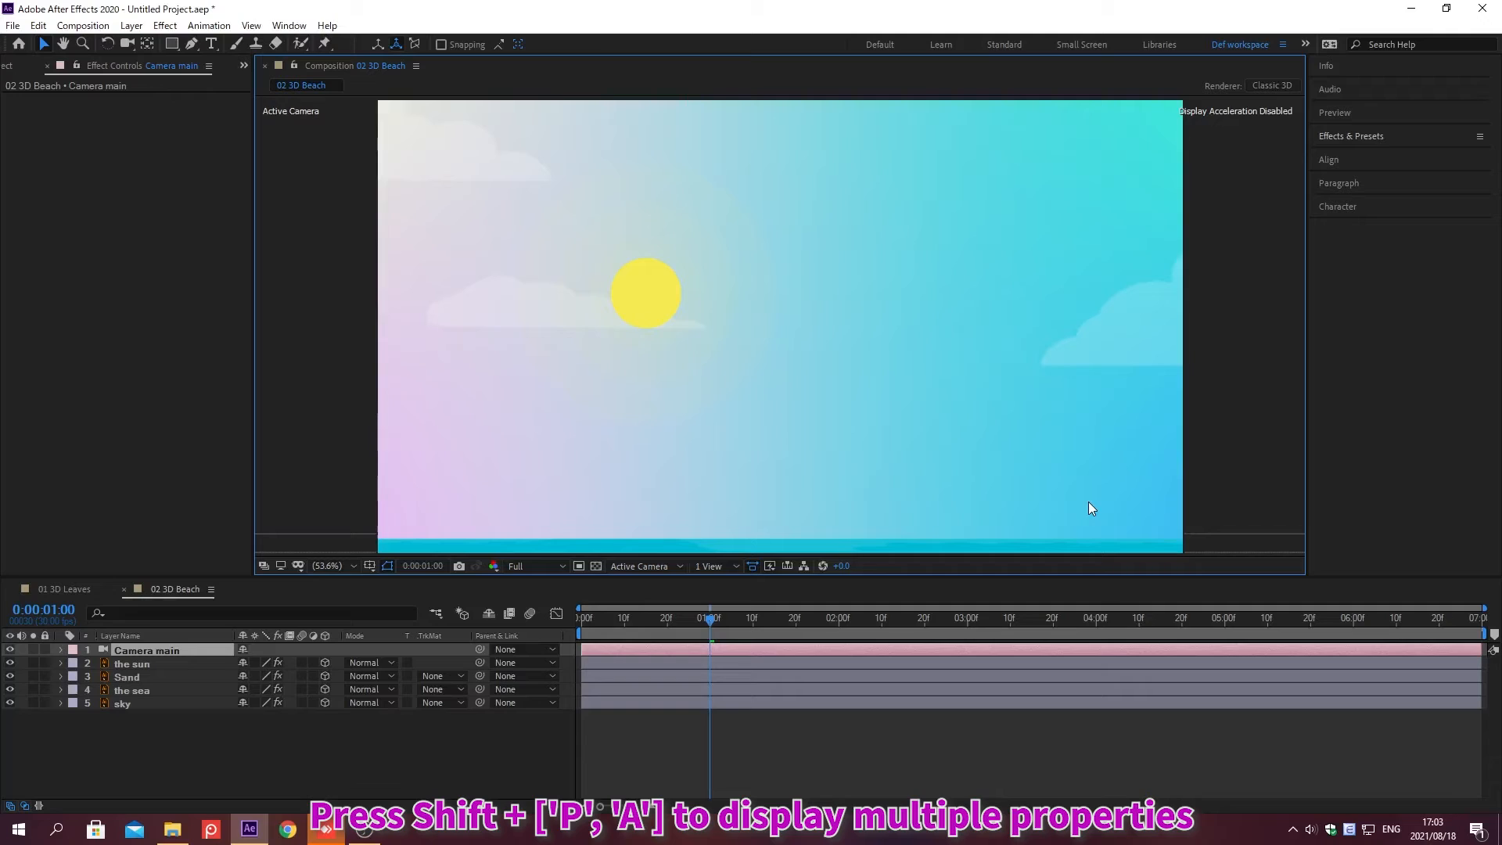
Step: At 0;00;01;00, add keyframes to the camera's Position and Point of Interest properties
key(p)
key(shift+a)
key(alt+shift+j)
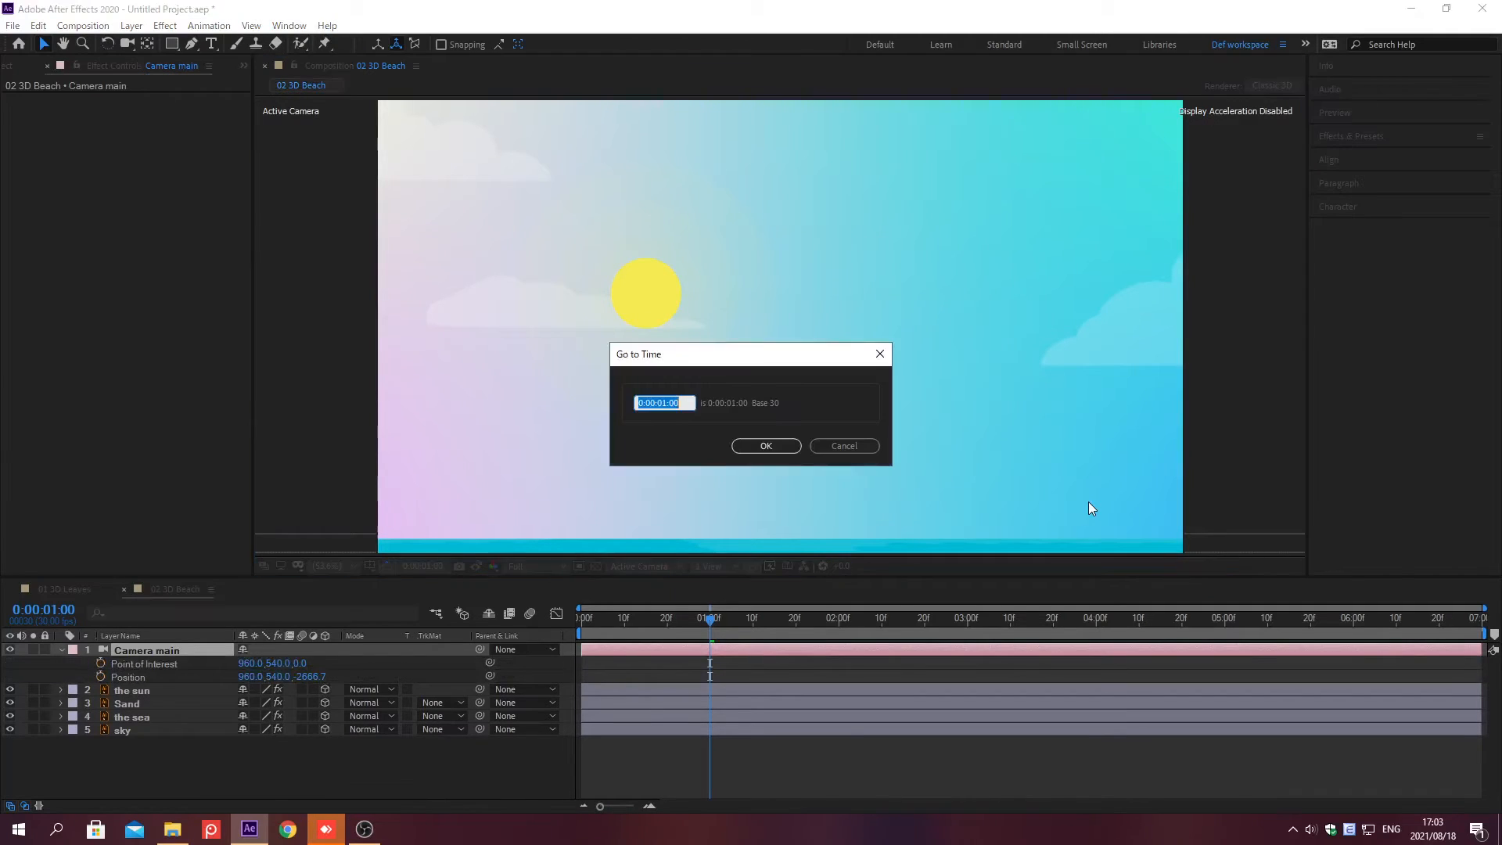
text(0;00;01;00)
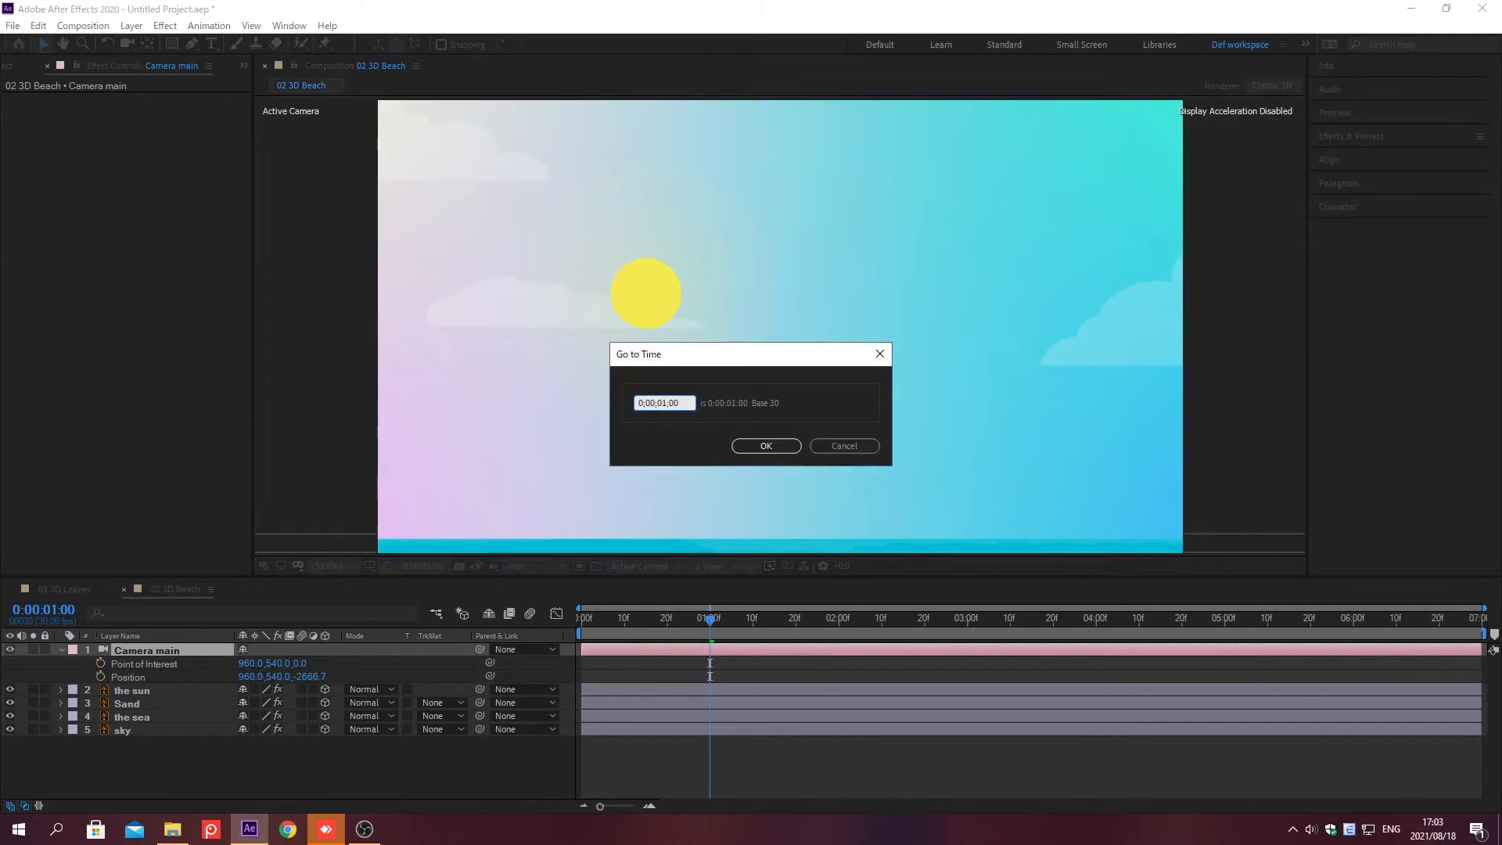
key(Return)
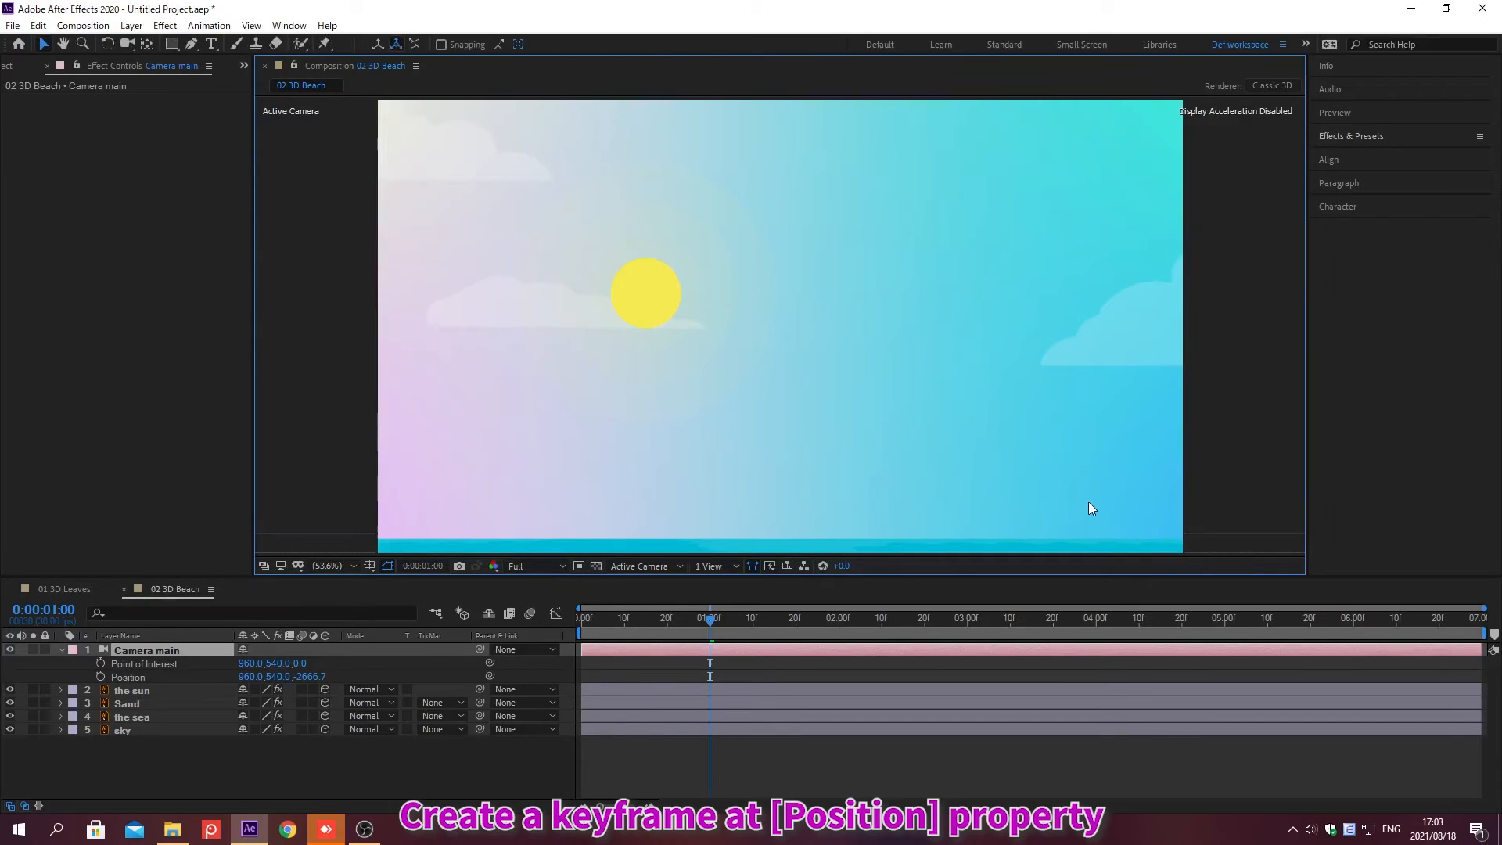
click(100, 677)
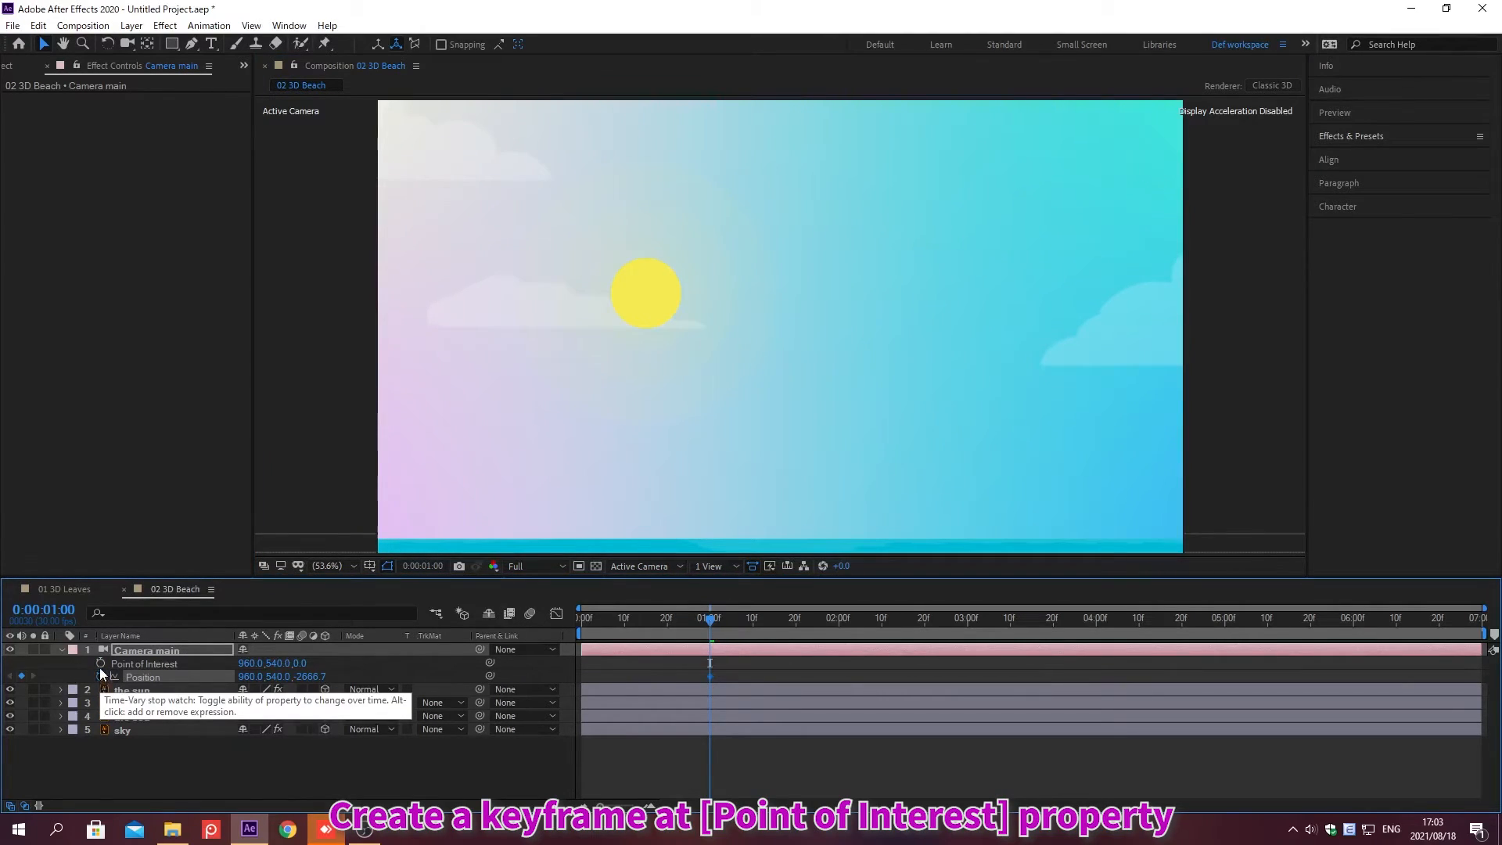
click(100, 663)
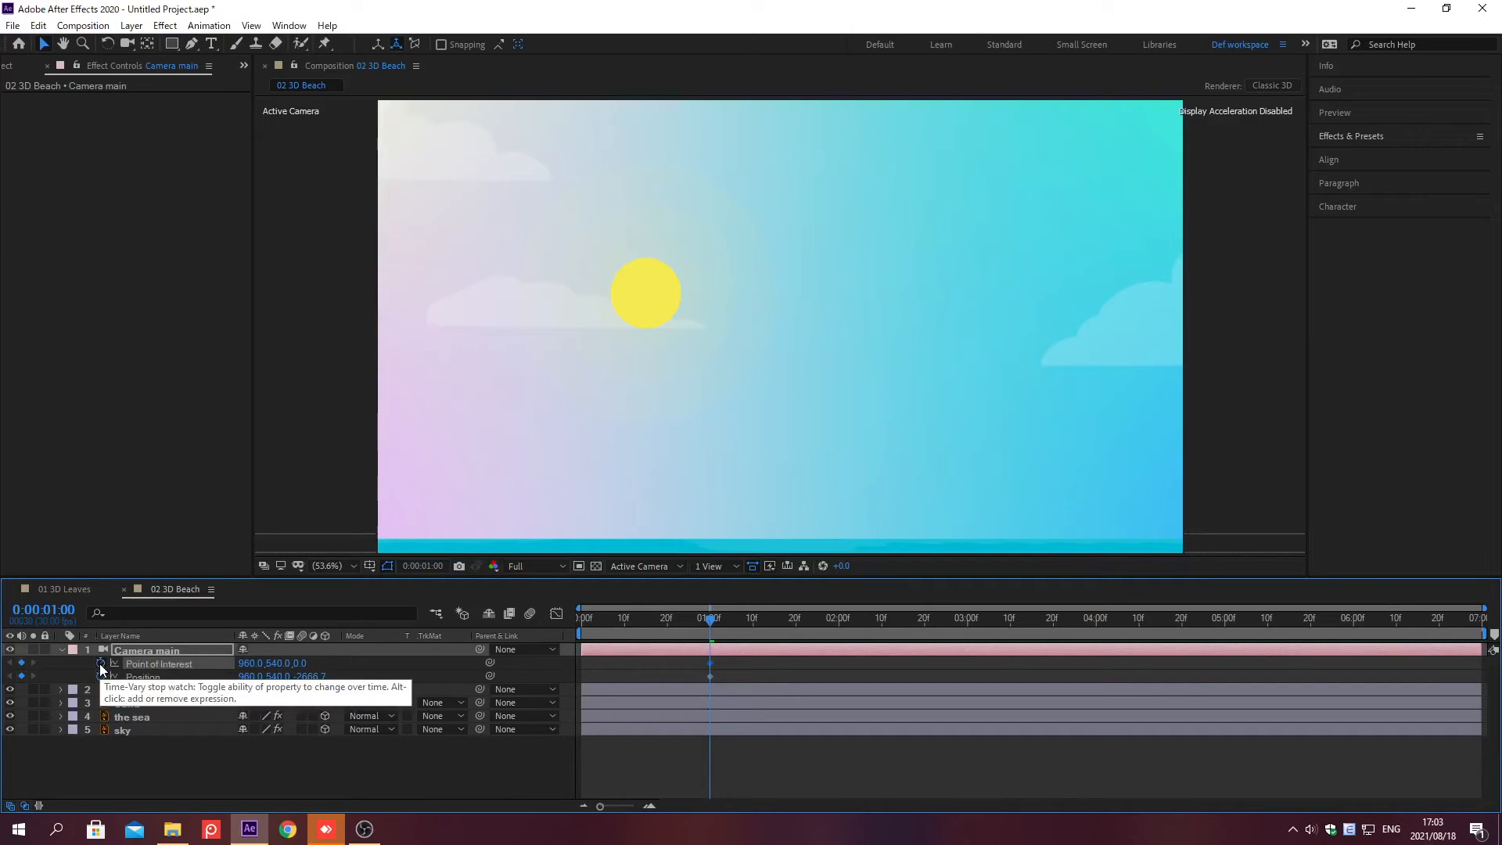
Step: Set the camera's Point of Interest to 1072, 539, -765.5
click(249, 664)
text(1072)
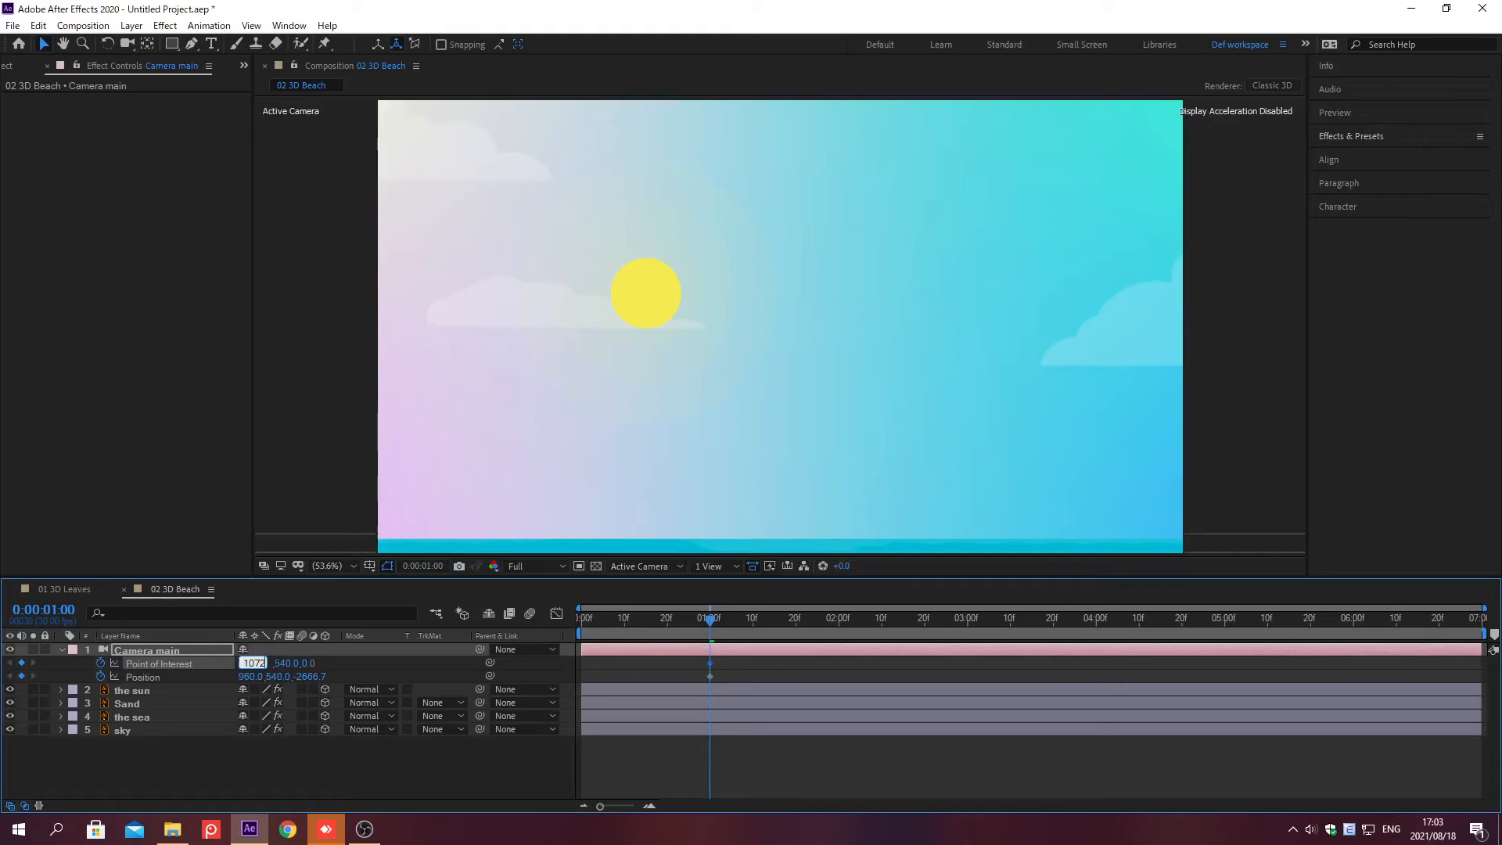
key(Tab)
text(539)
key(Tab)
text(765.5)
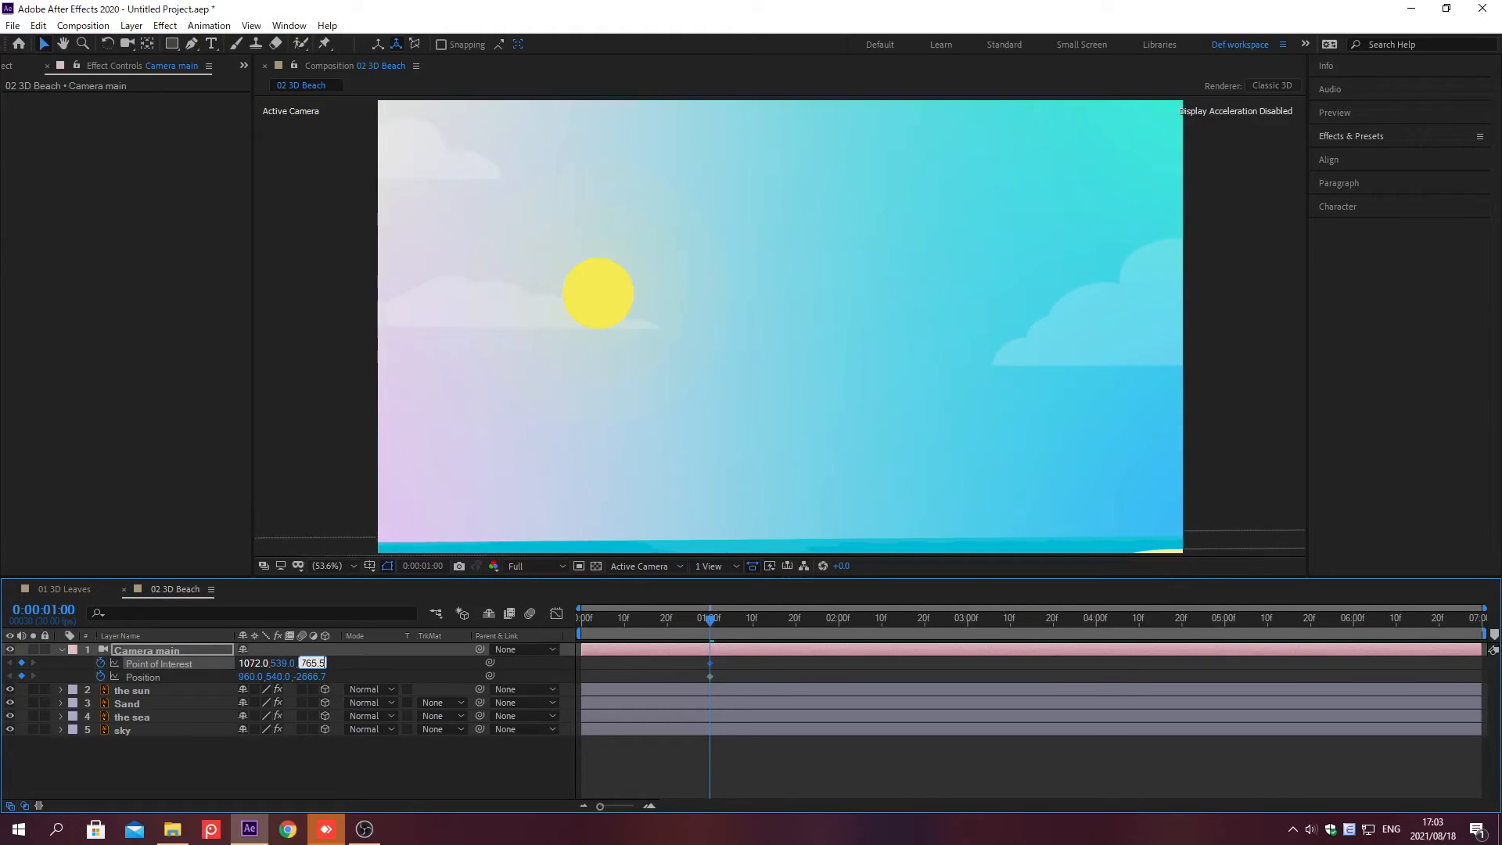
key(Return)
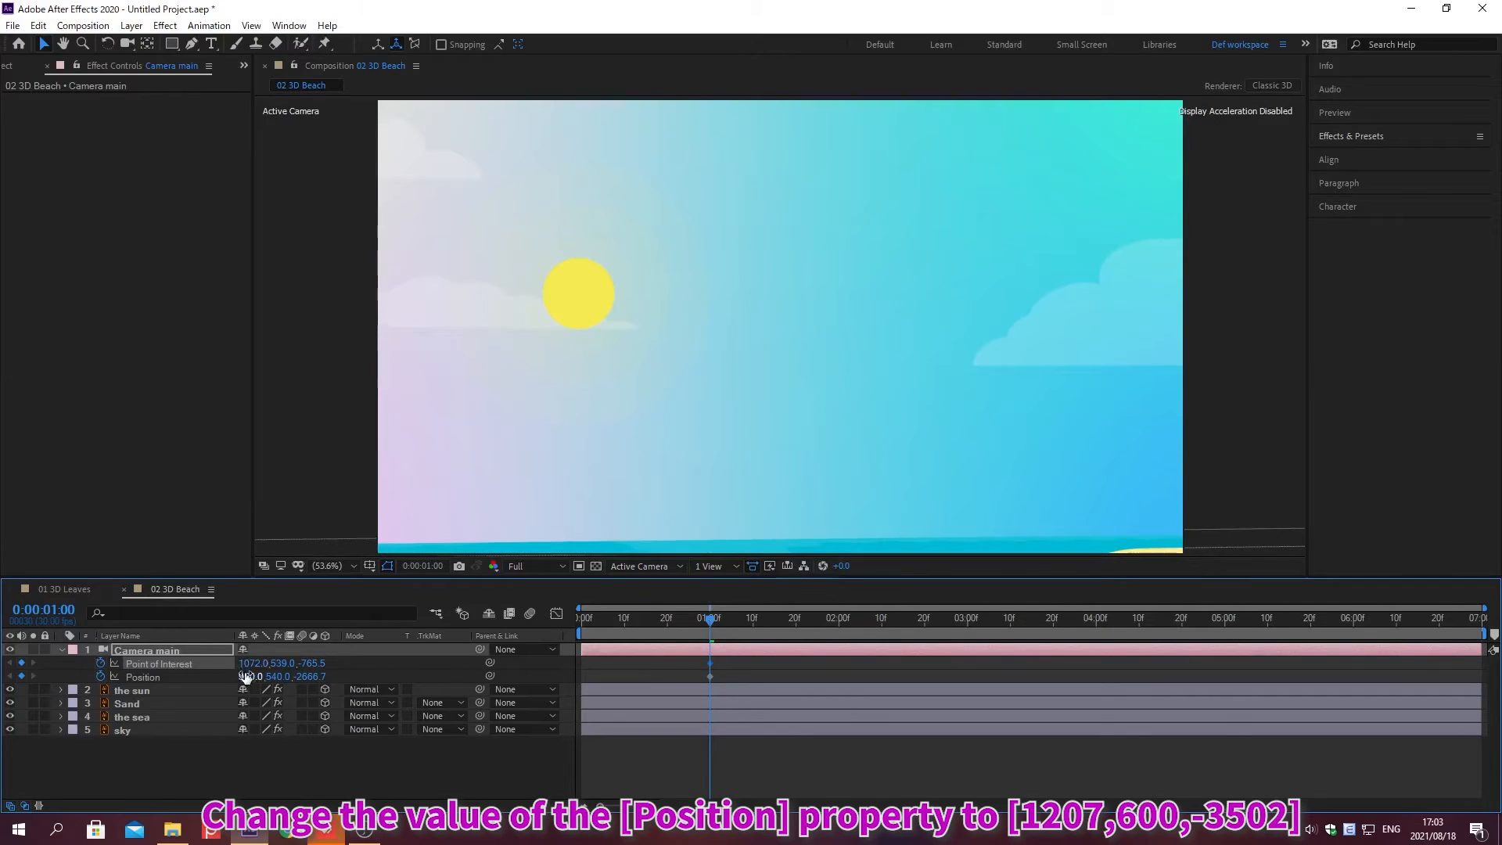
Step: Set the camera's Position to 1207, 600, -3502
click(248, 675)
text(1207)
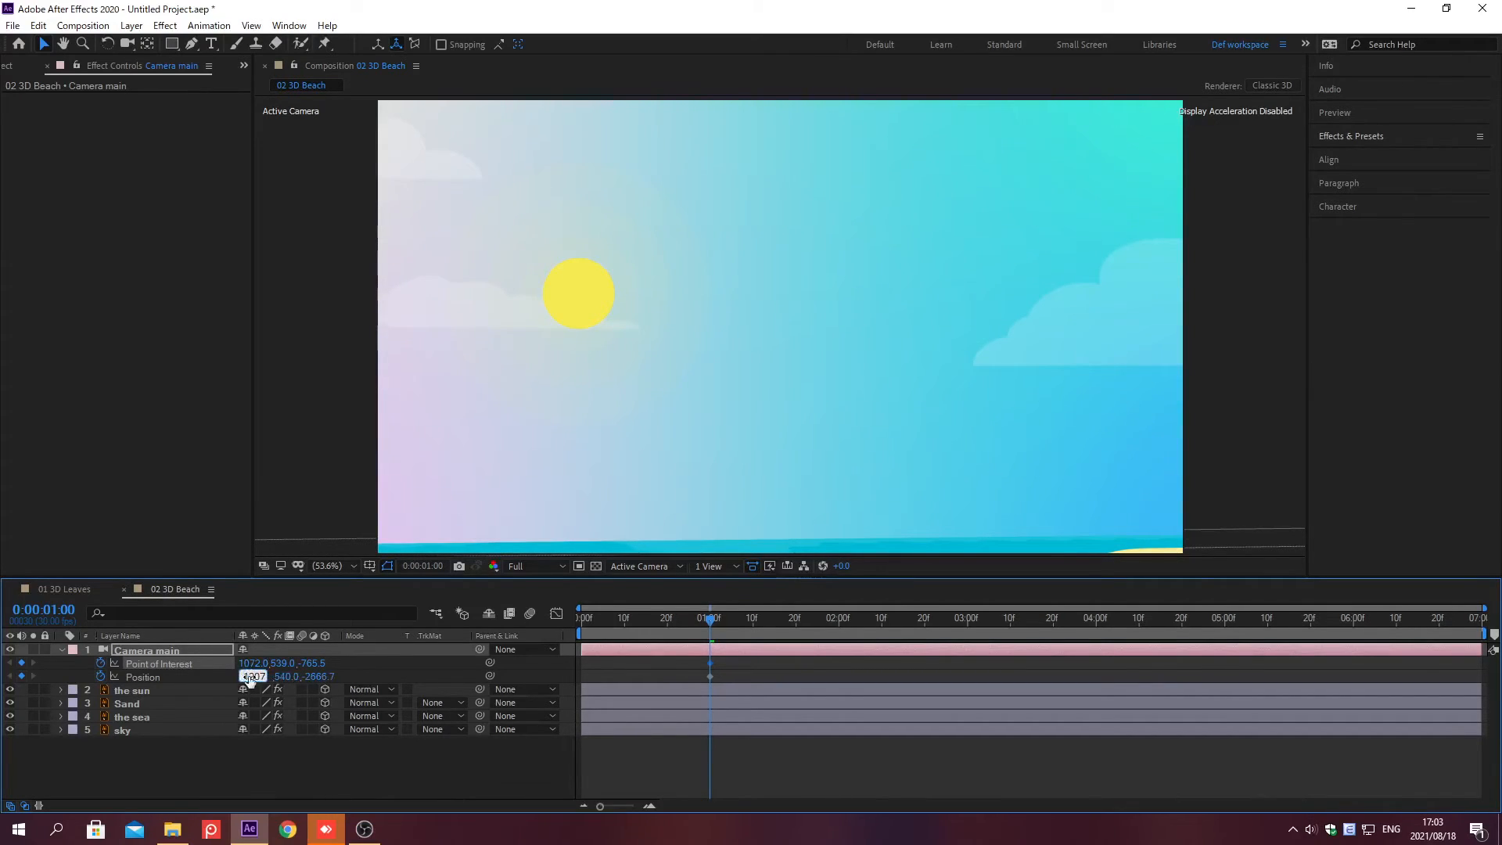
key(Tab)
text(600)
key(Tab)
text(-3502)
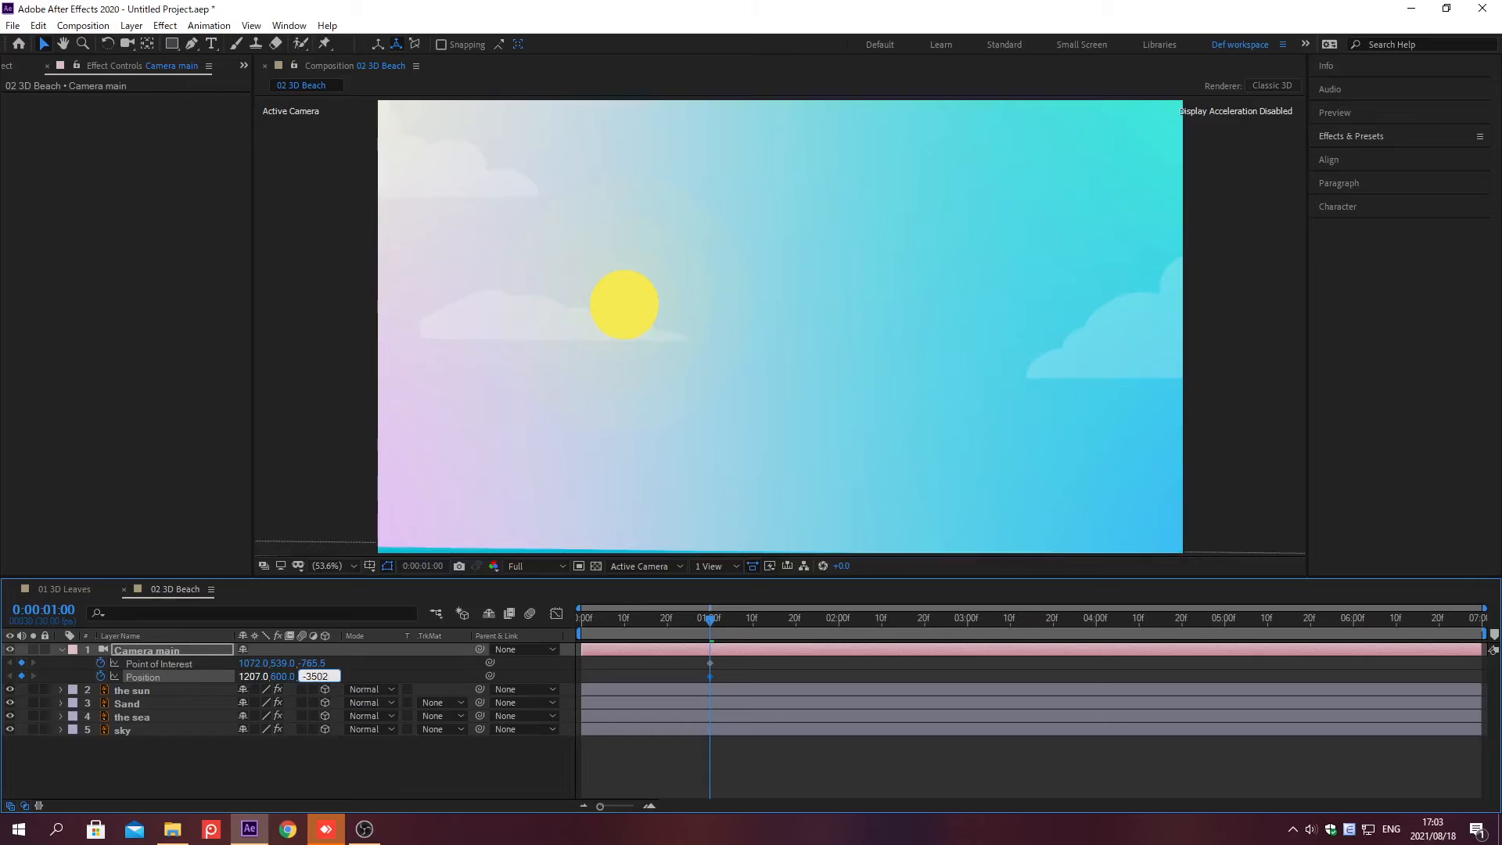
key(Return)
Step: Move to 0;00;01;20 and re-enter the camera's Point of Interest as 1072, 539, -765.5
key(alt+shift+j)
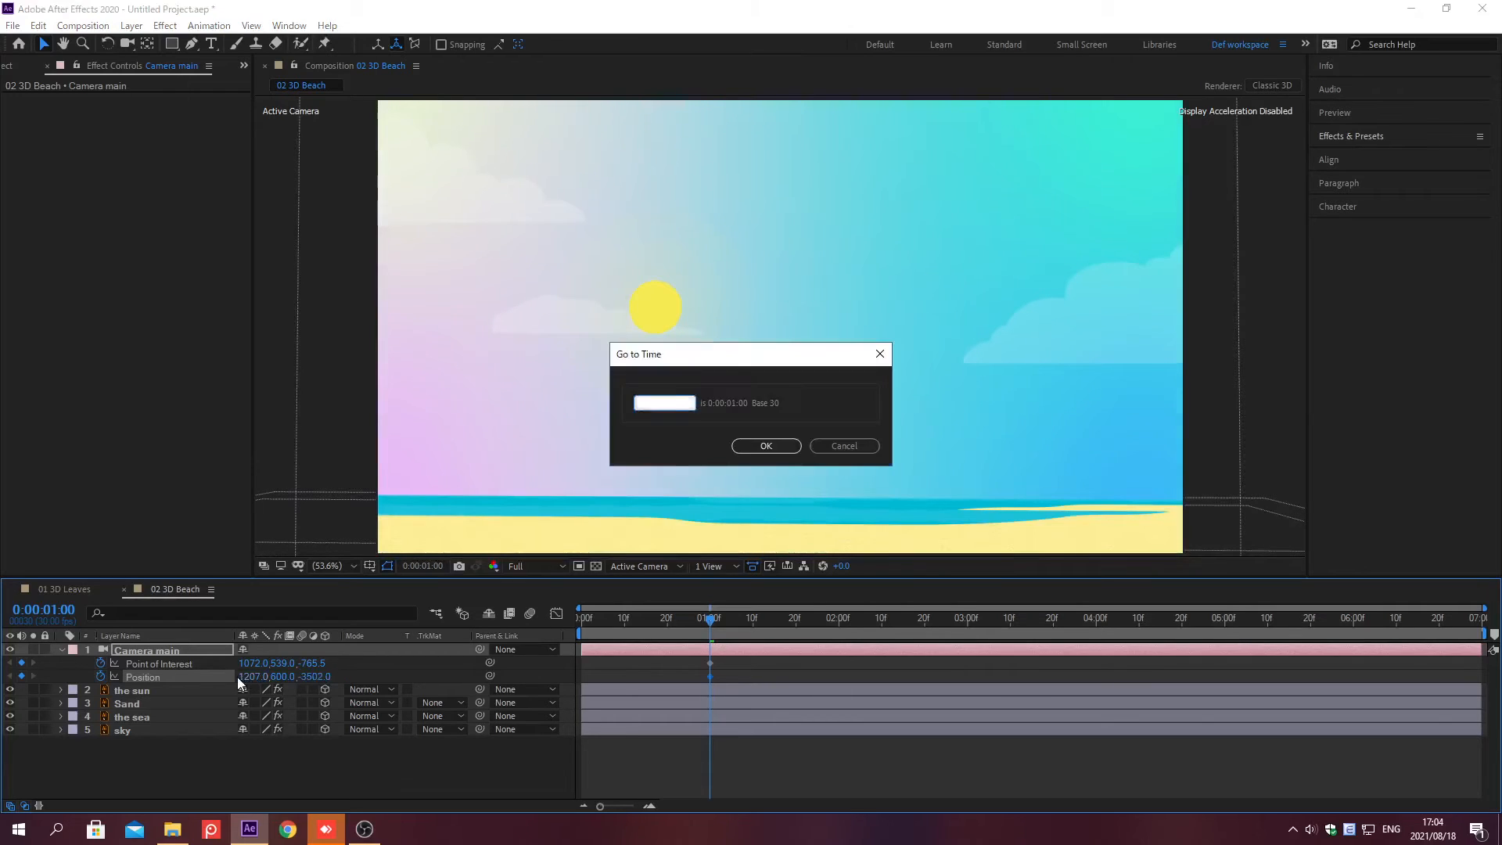
text(0;00;01;20)
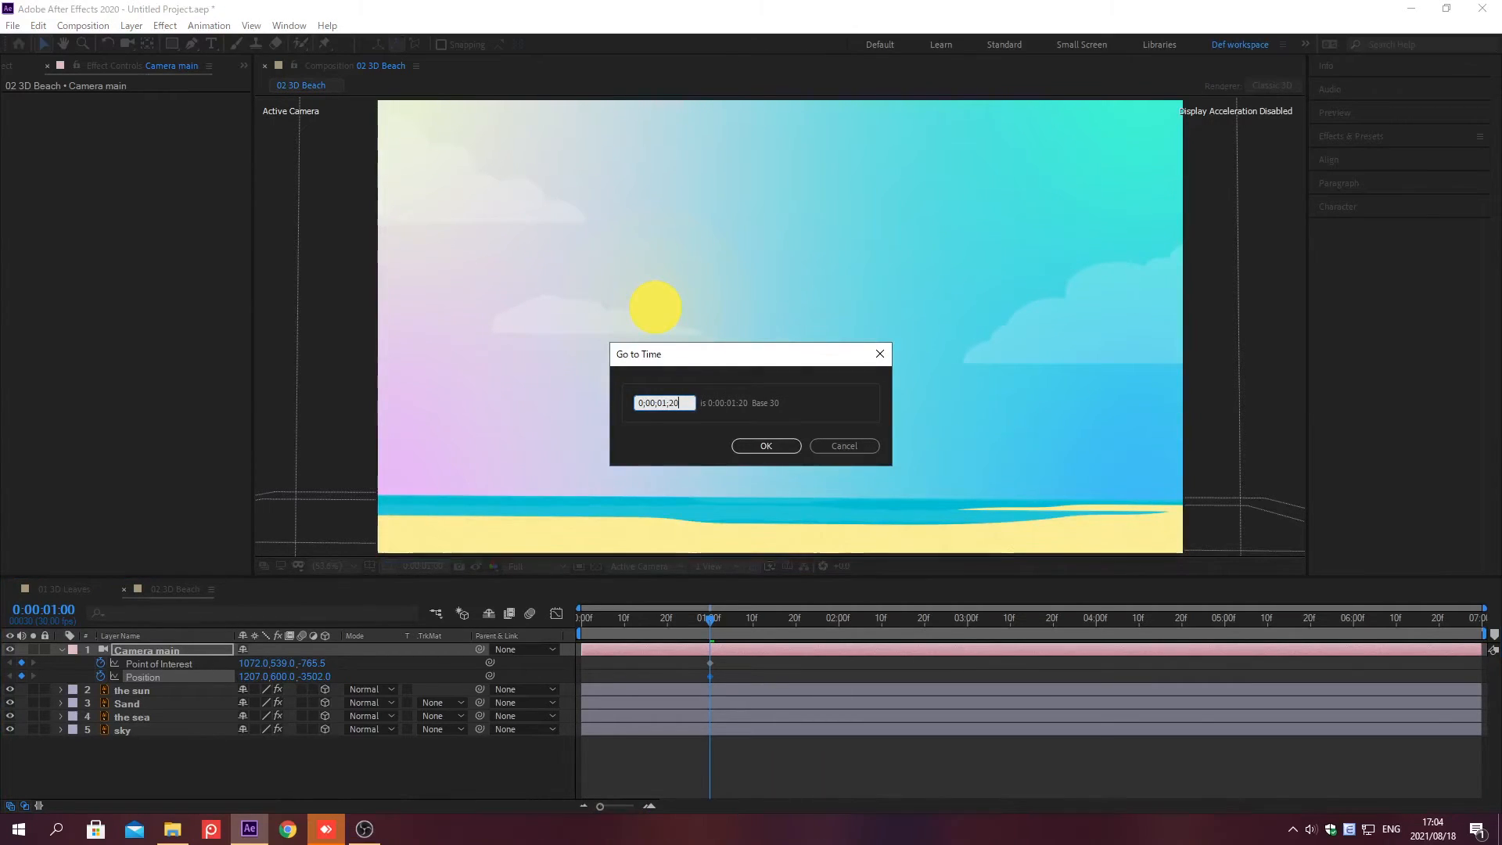
key(Return)
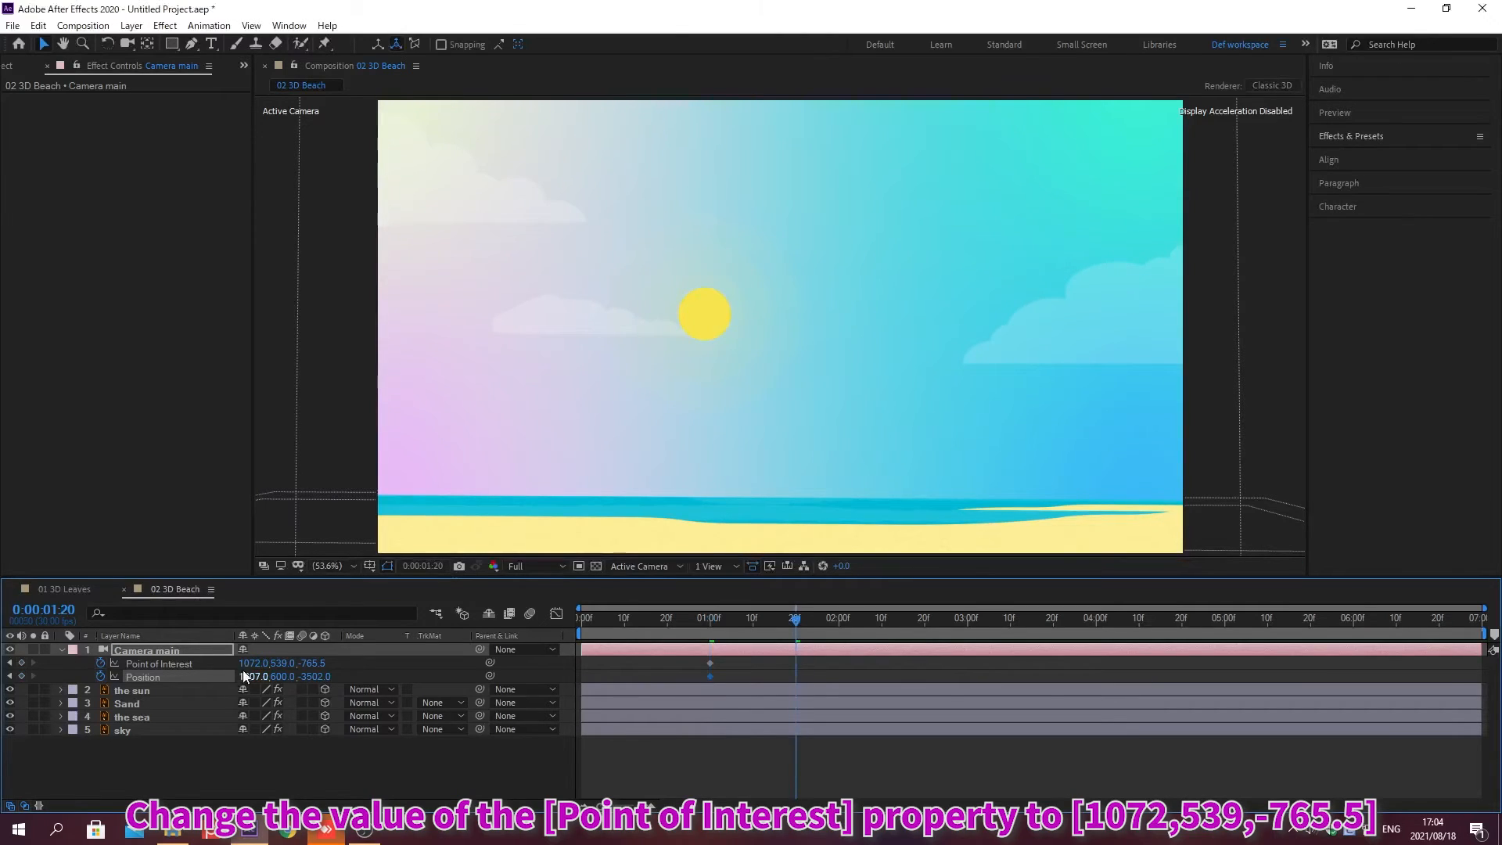
click(248, 664)
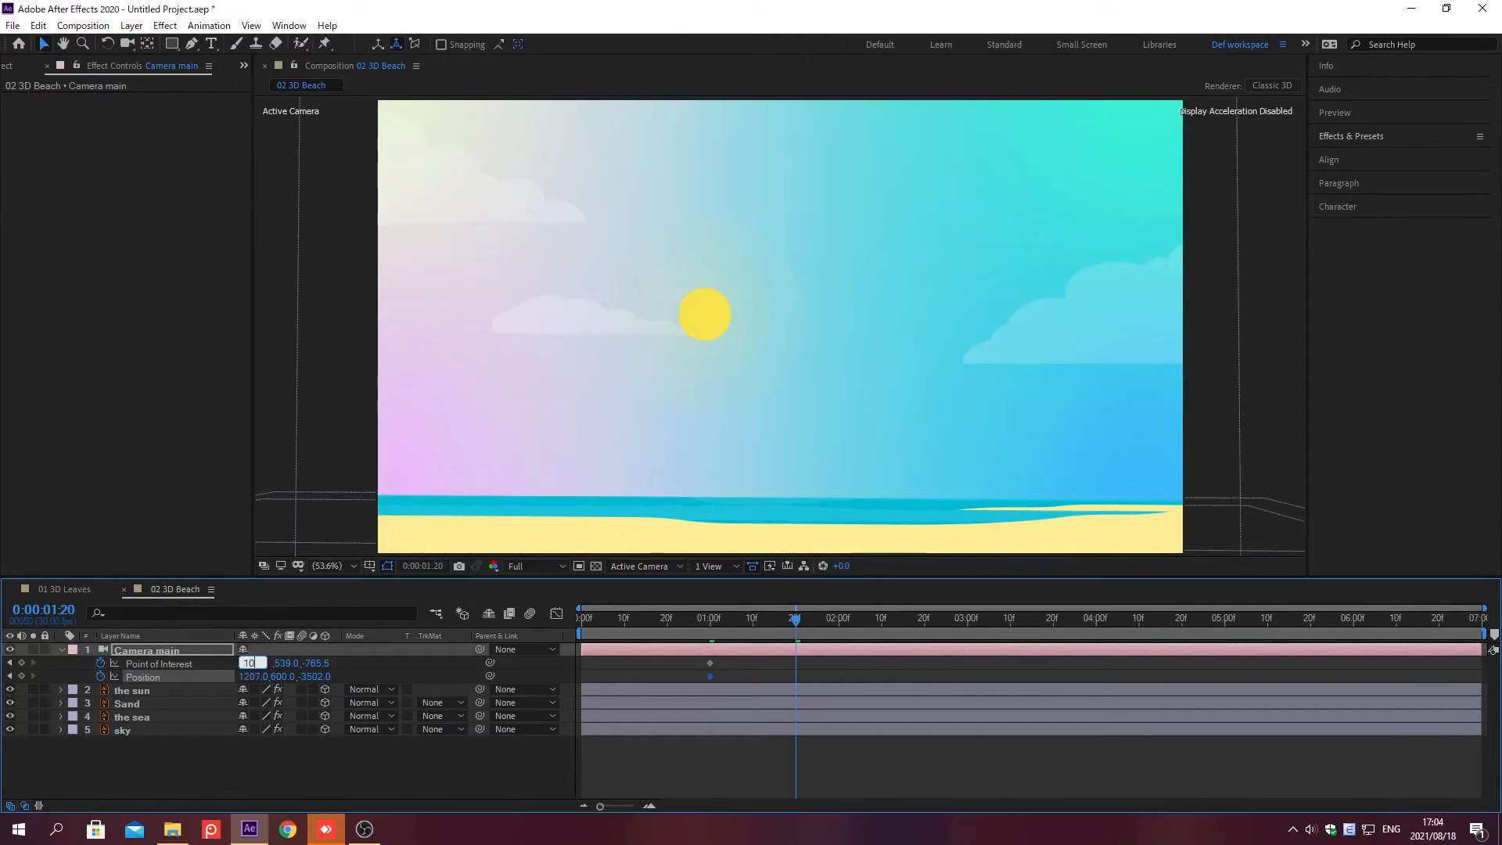
key(Tab)
key(Return)
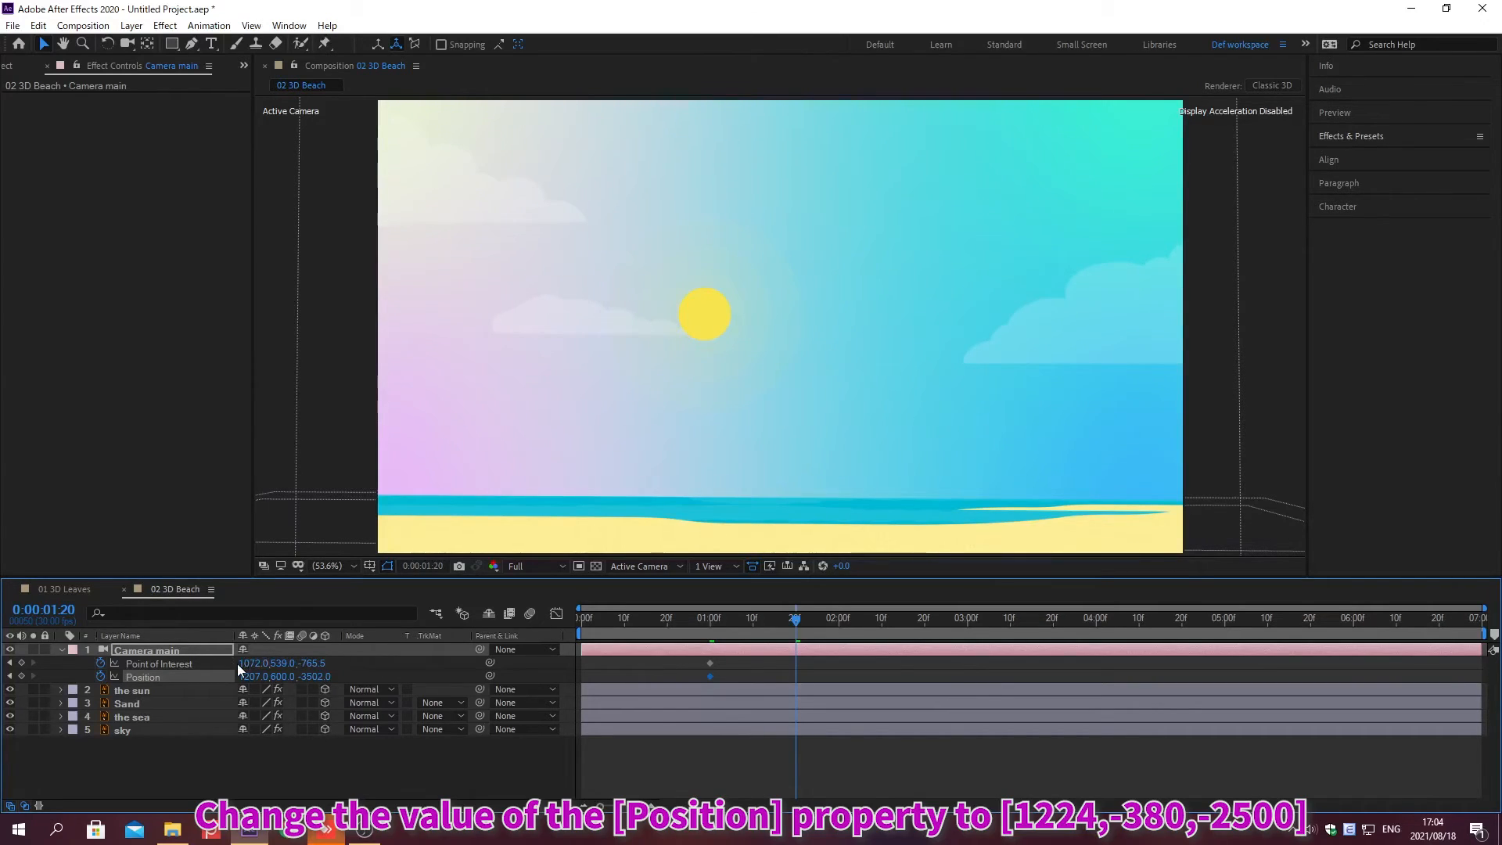
Step: Set the camera's Position to 1224, -380, -2500 at this time
click(249, 676)
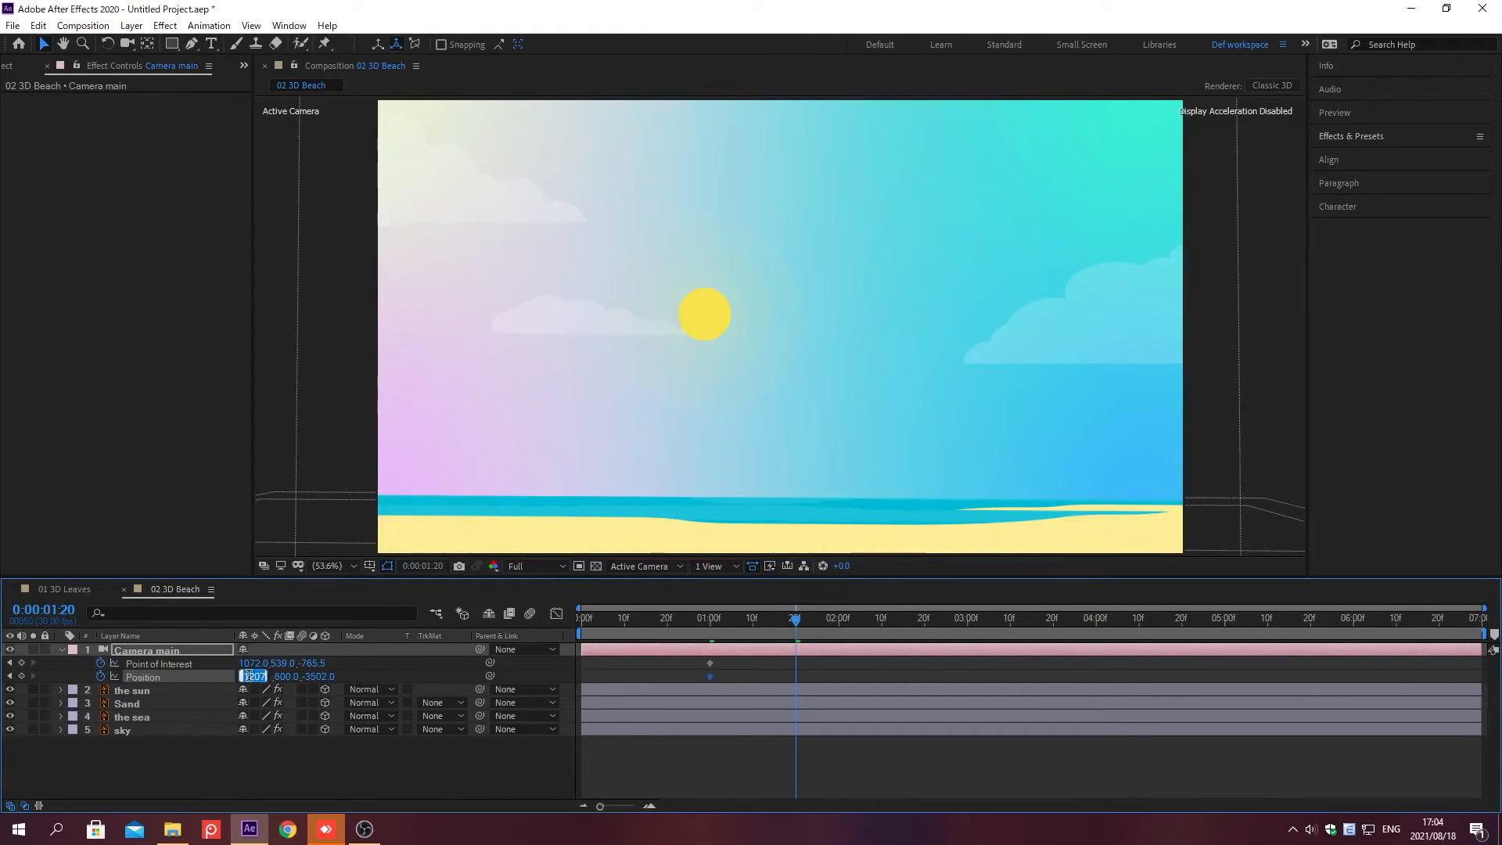
text(1224.)
key(Tab)
text(-380)
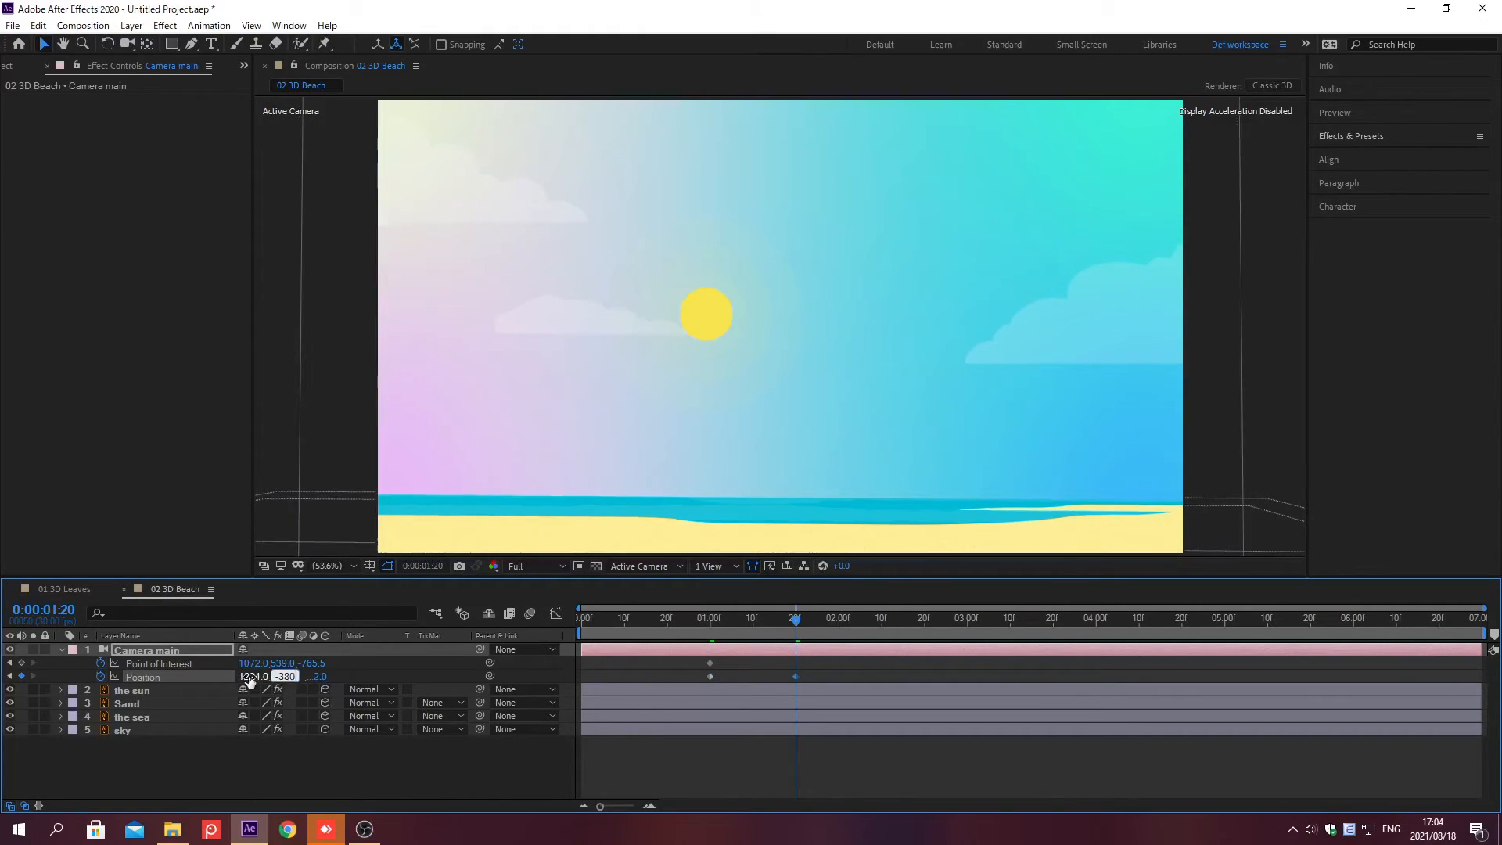
key(Tab)
text(2500)
key(Return)
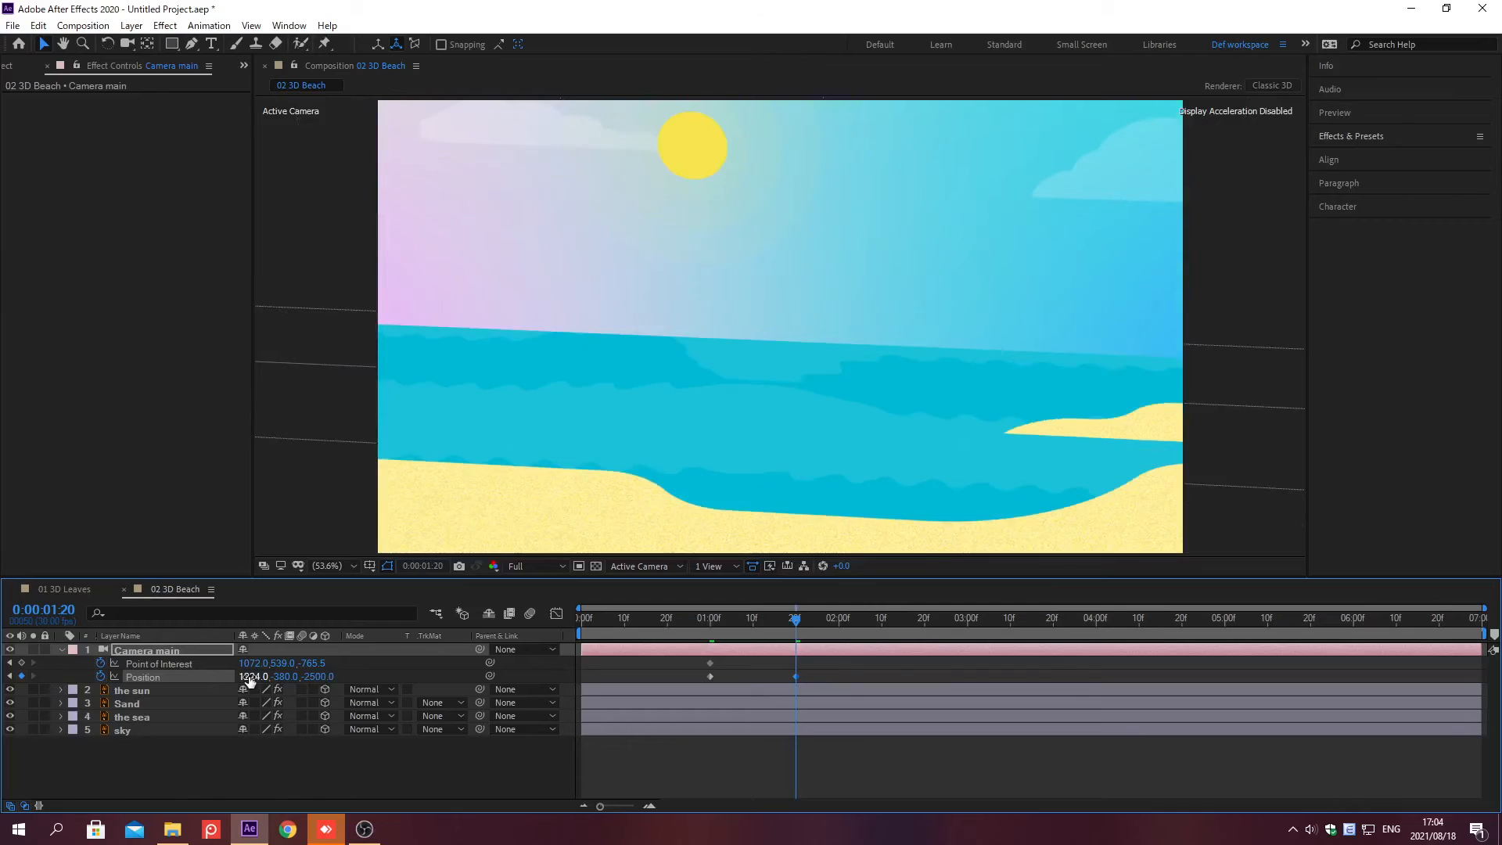
Step: At 0;00;03;20, set the camera's Point of Interest to 1164, 725, -58
key(alt+shift+j)
text(0;00;03;20)
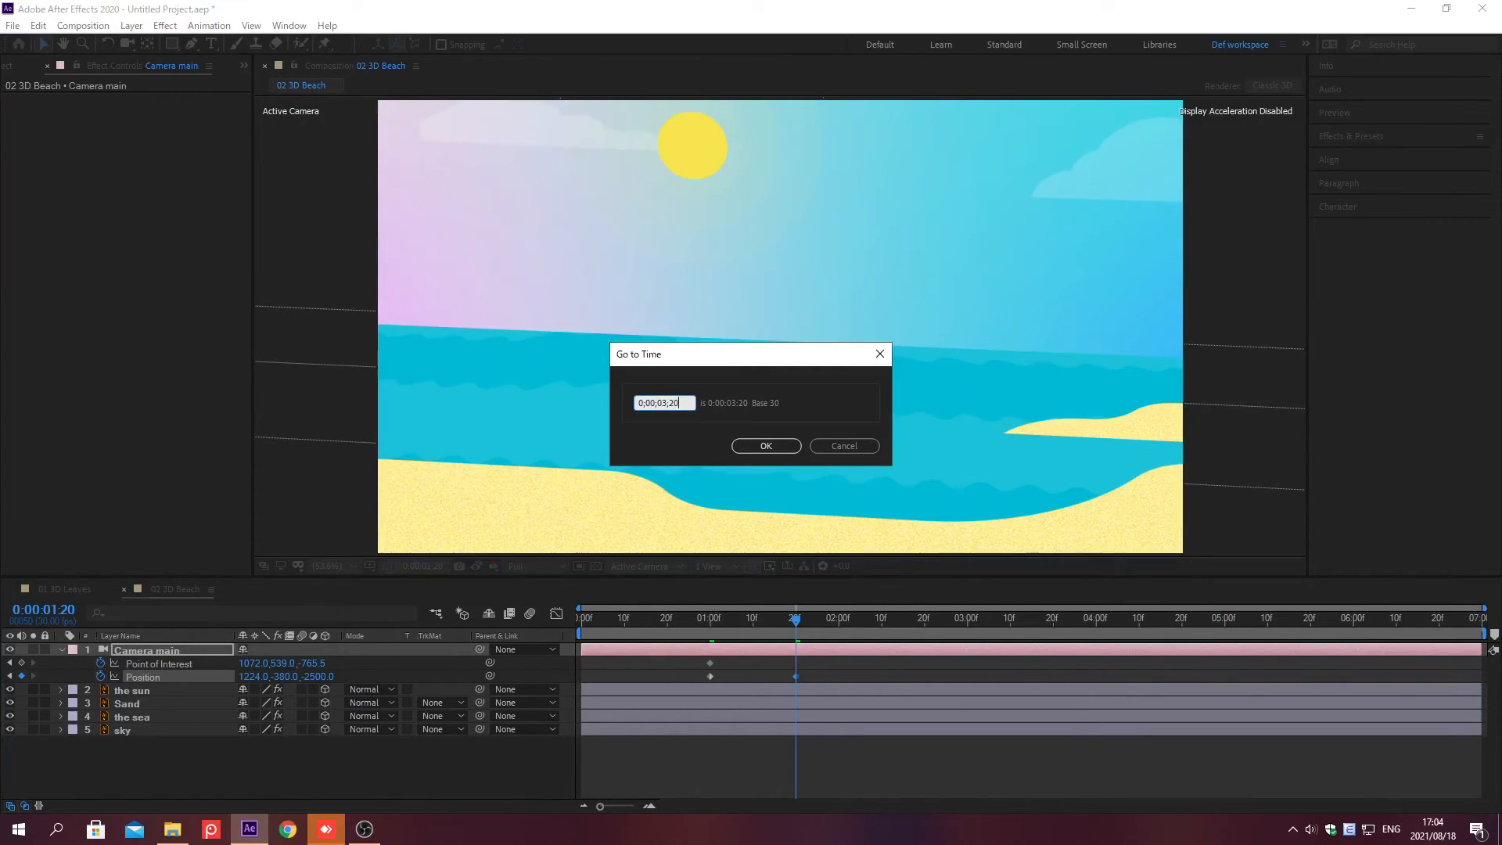
key(Return)
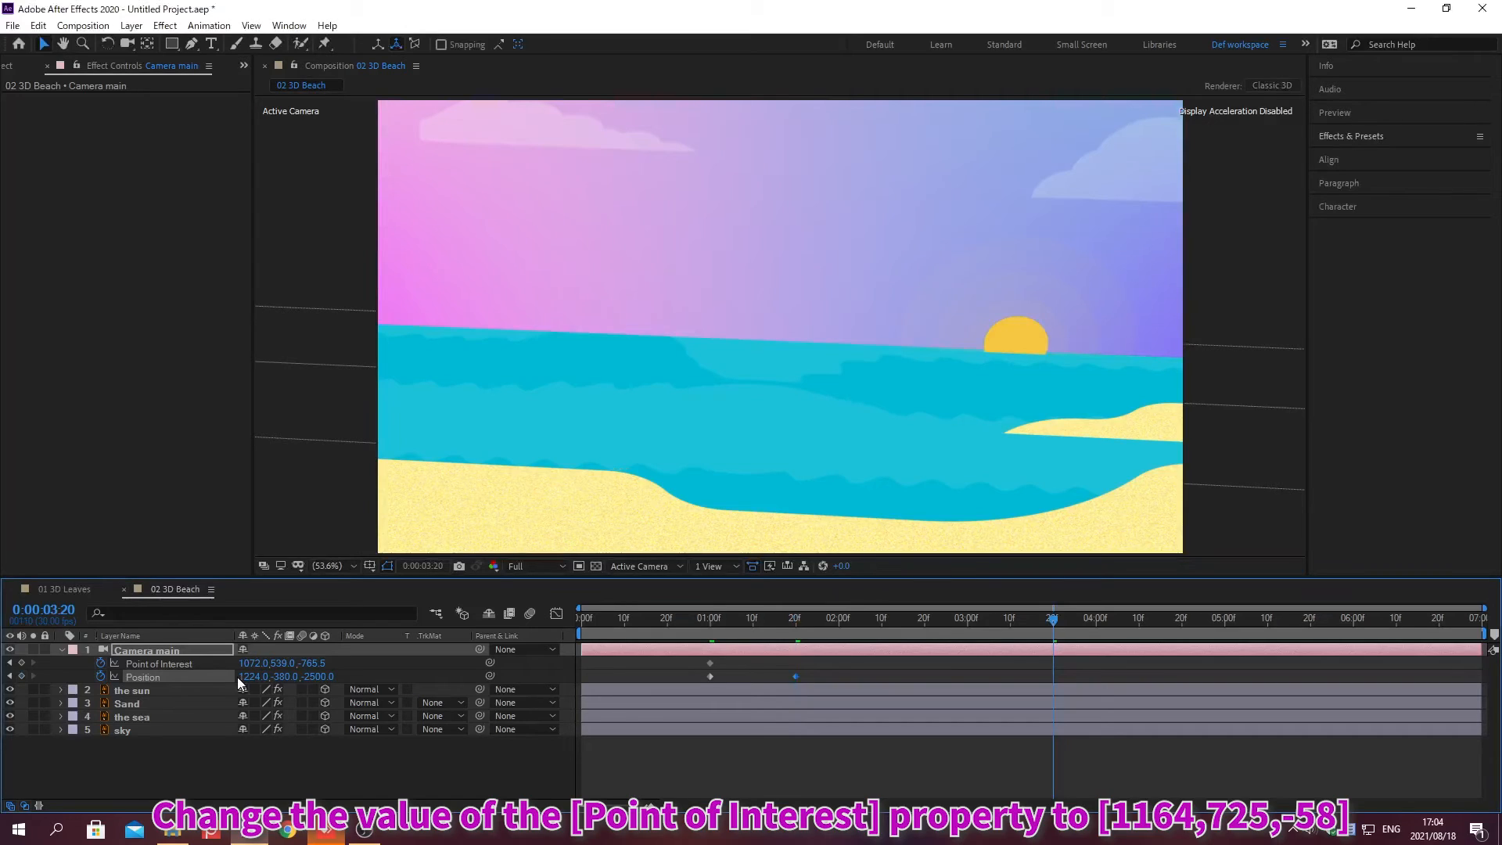
click(249, 665)
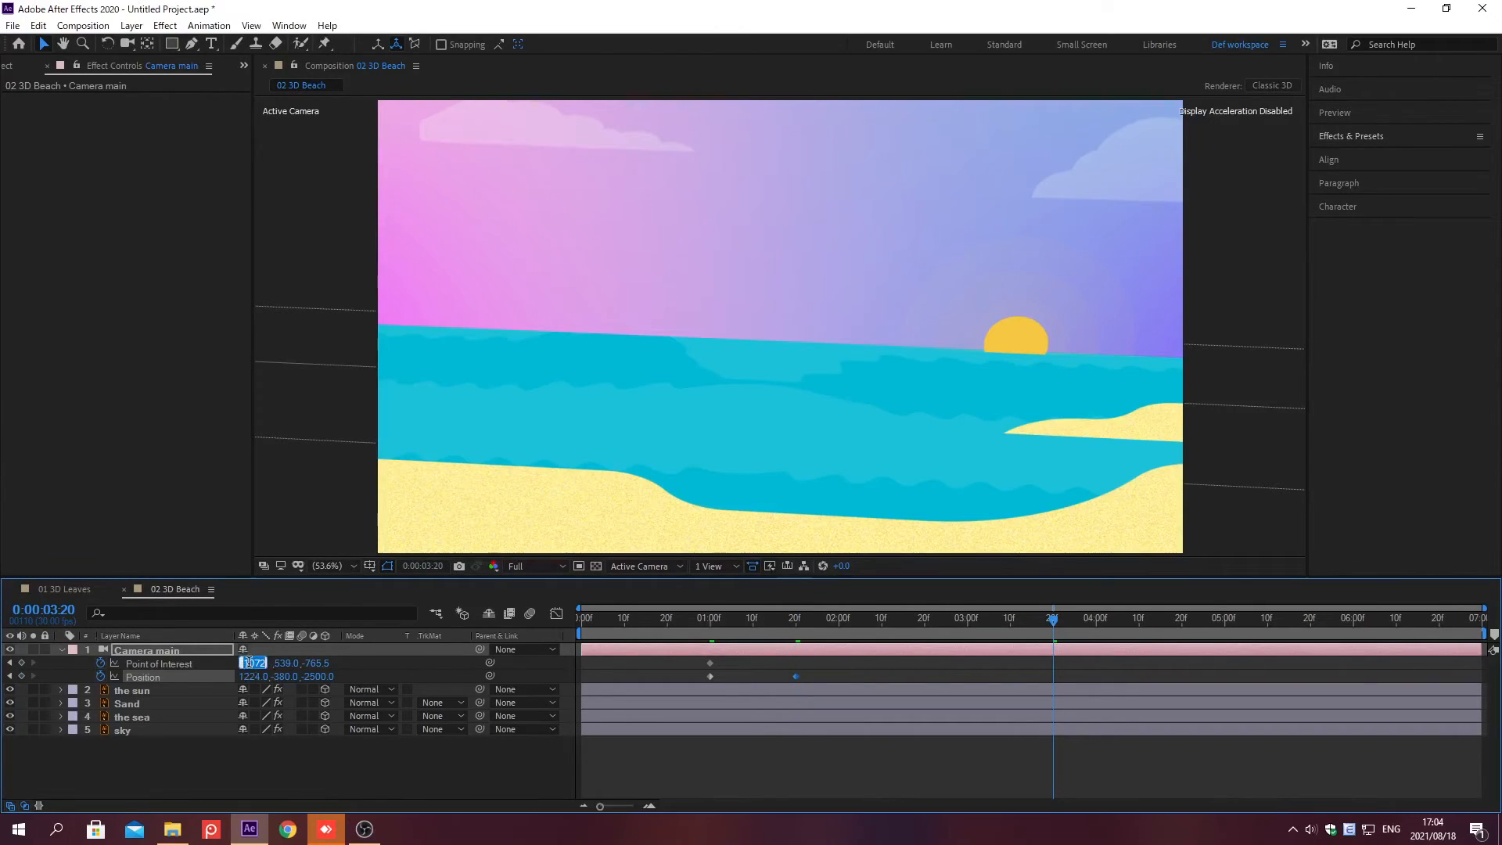
text(1164)
key(Tab)
text(725)
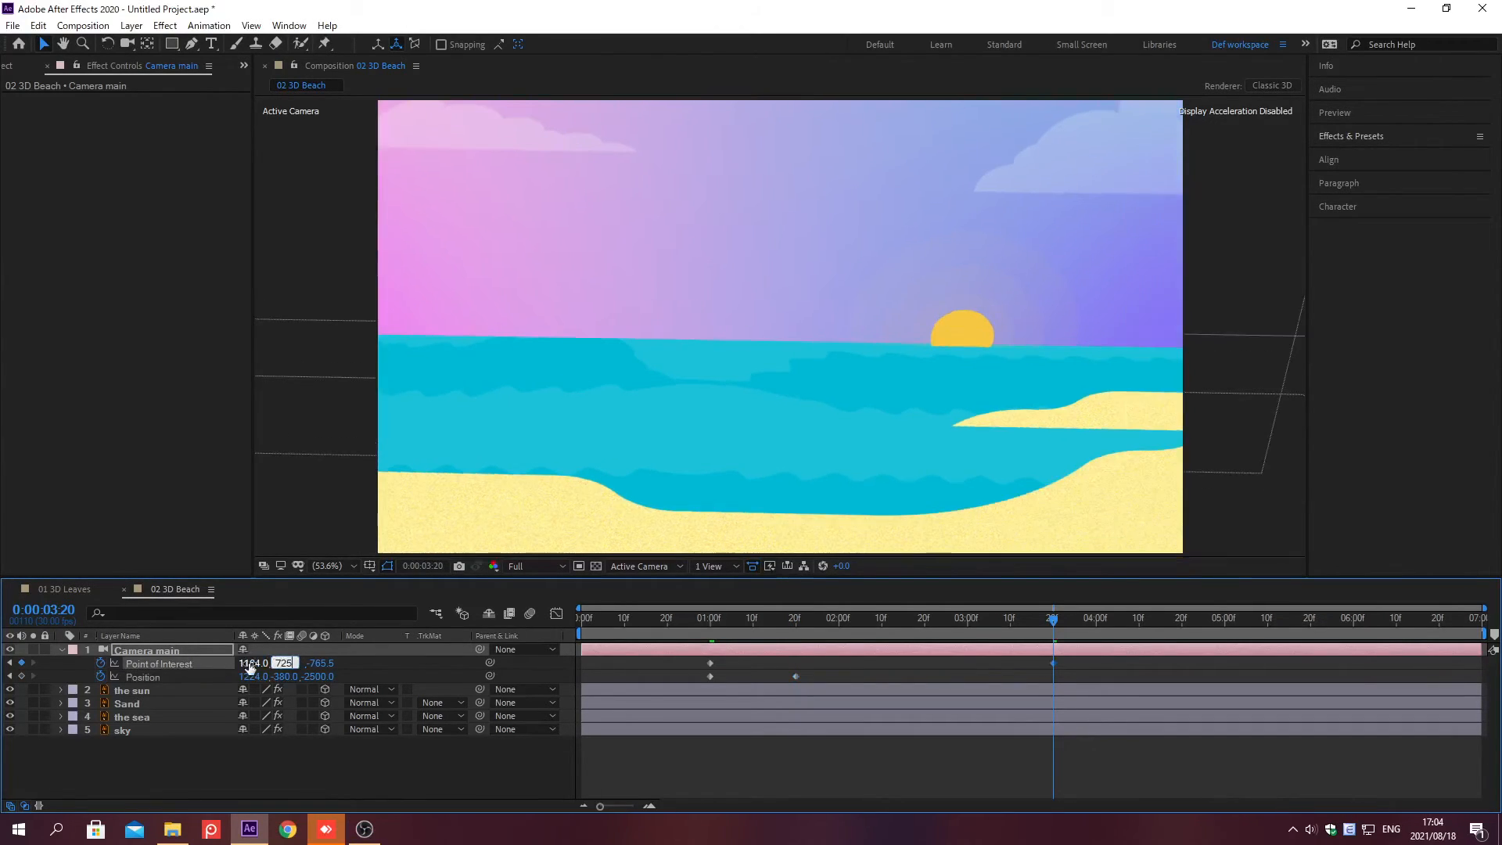
key(Tab)
text(-58)
key(Return)
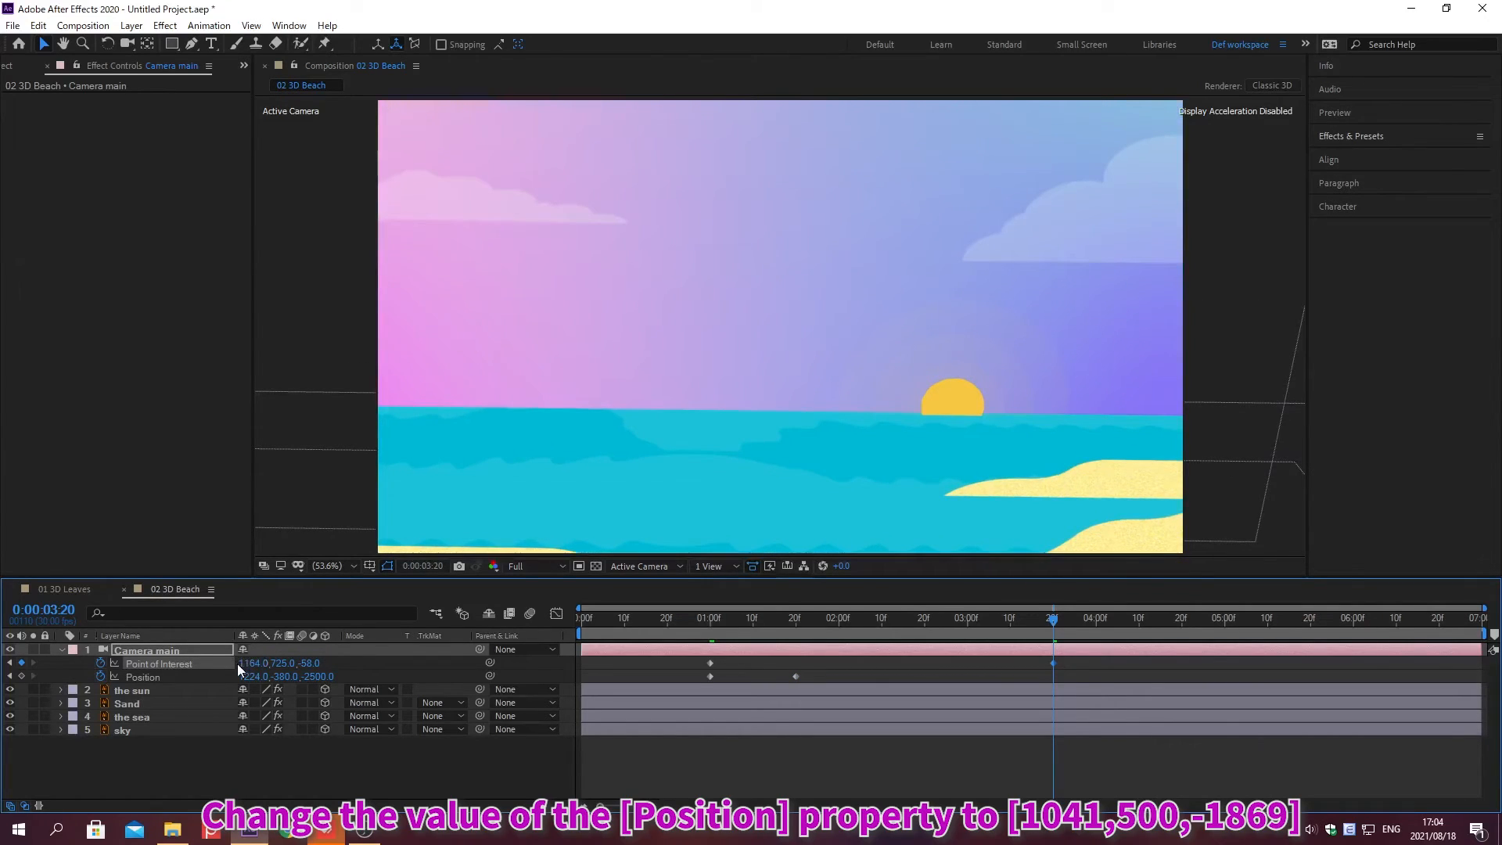
Step: Set the camera's Position to 1041, 500, -1869 at this time
click(249, 675)
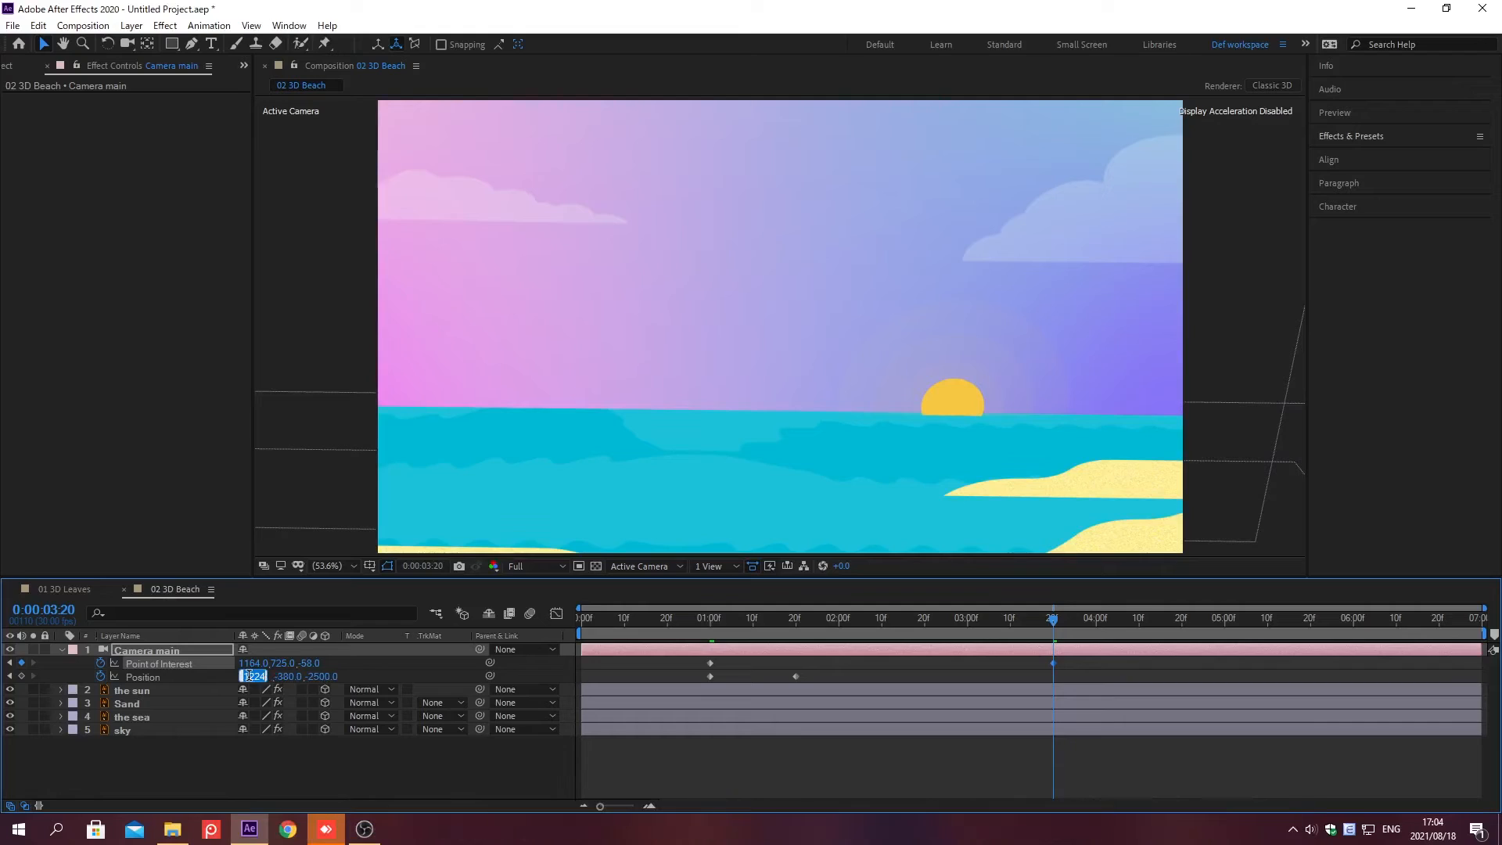
text(1041)
key(Tab)
text(500)
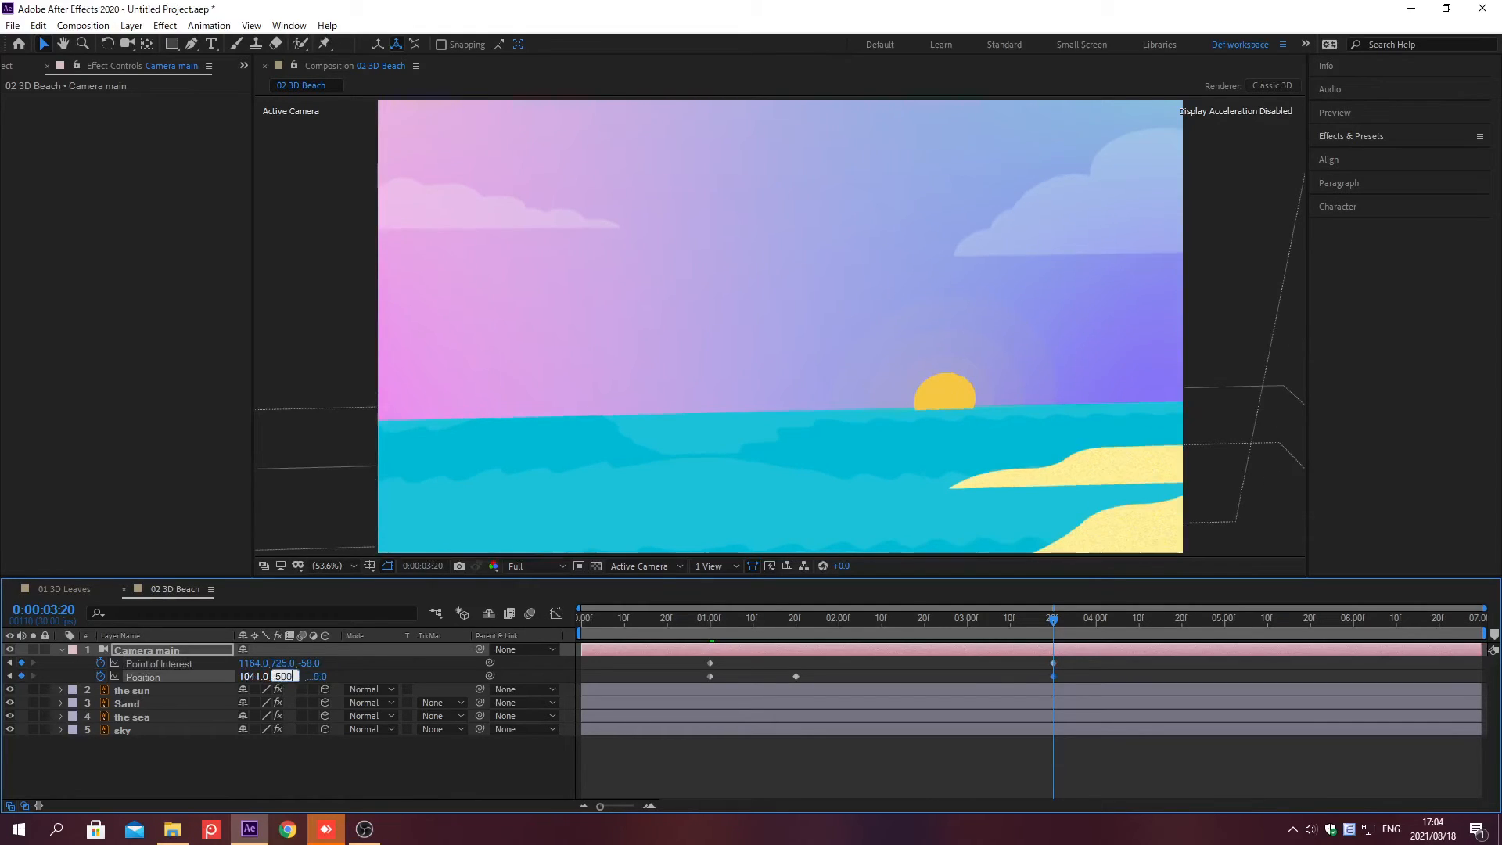
key(Tab)
text(-1869)
key(Return)
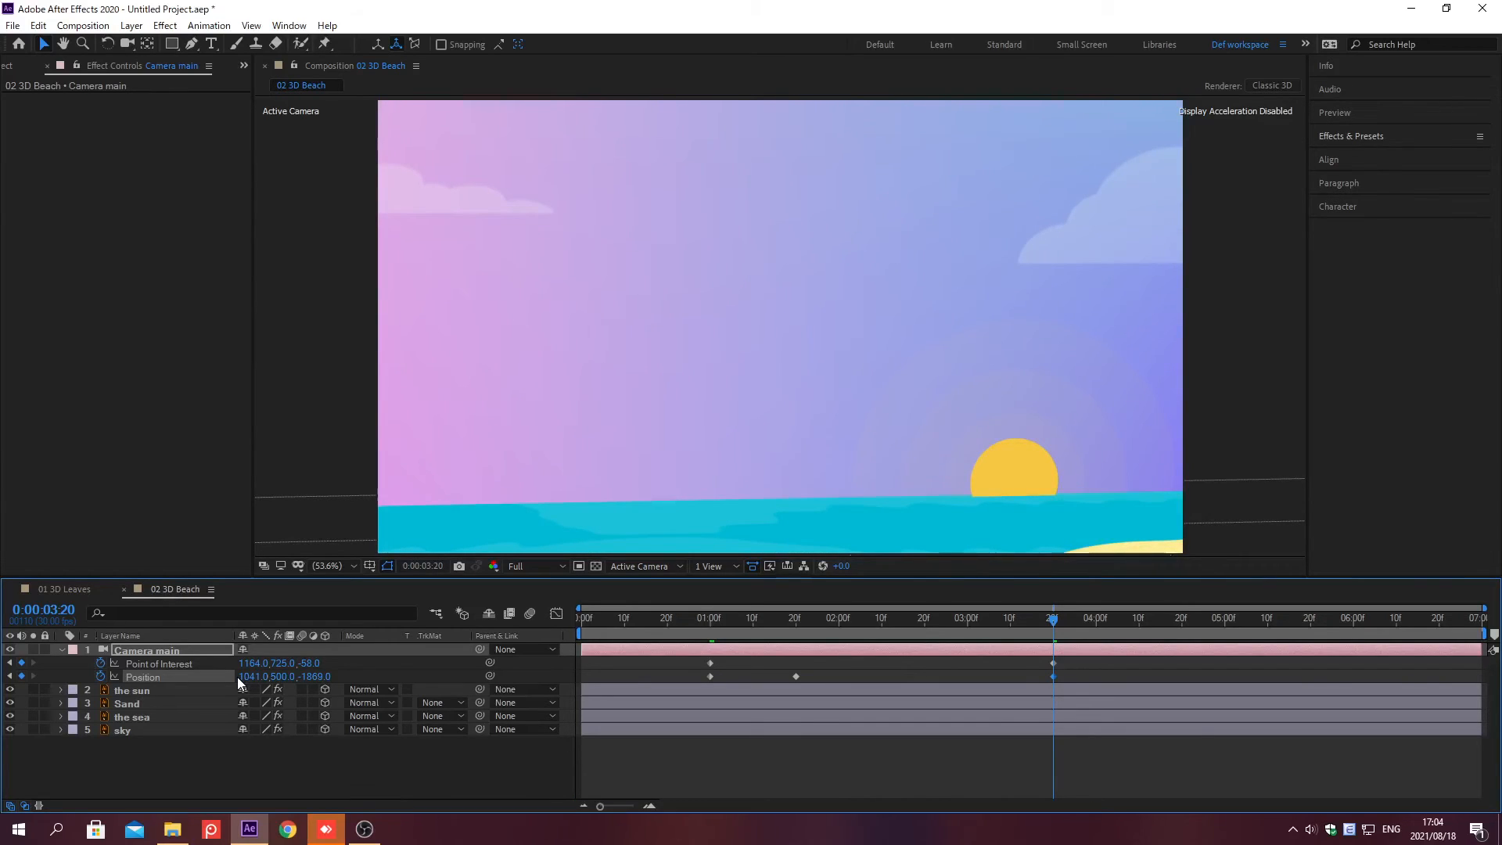
Step: Create a text layer with the word Summer in the composition
key(ctrl+t)
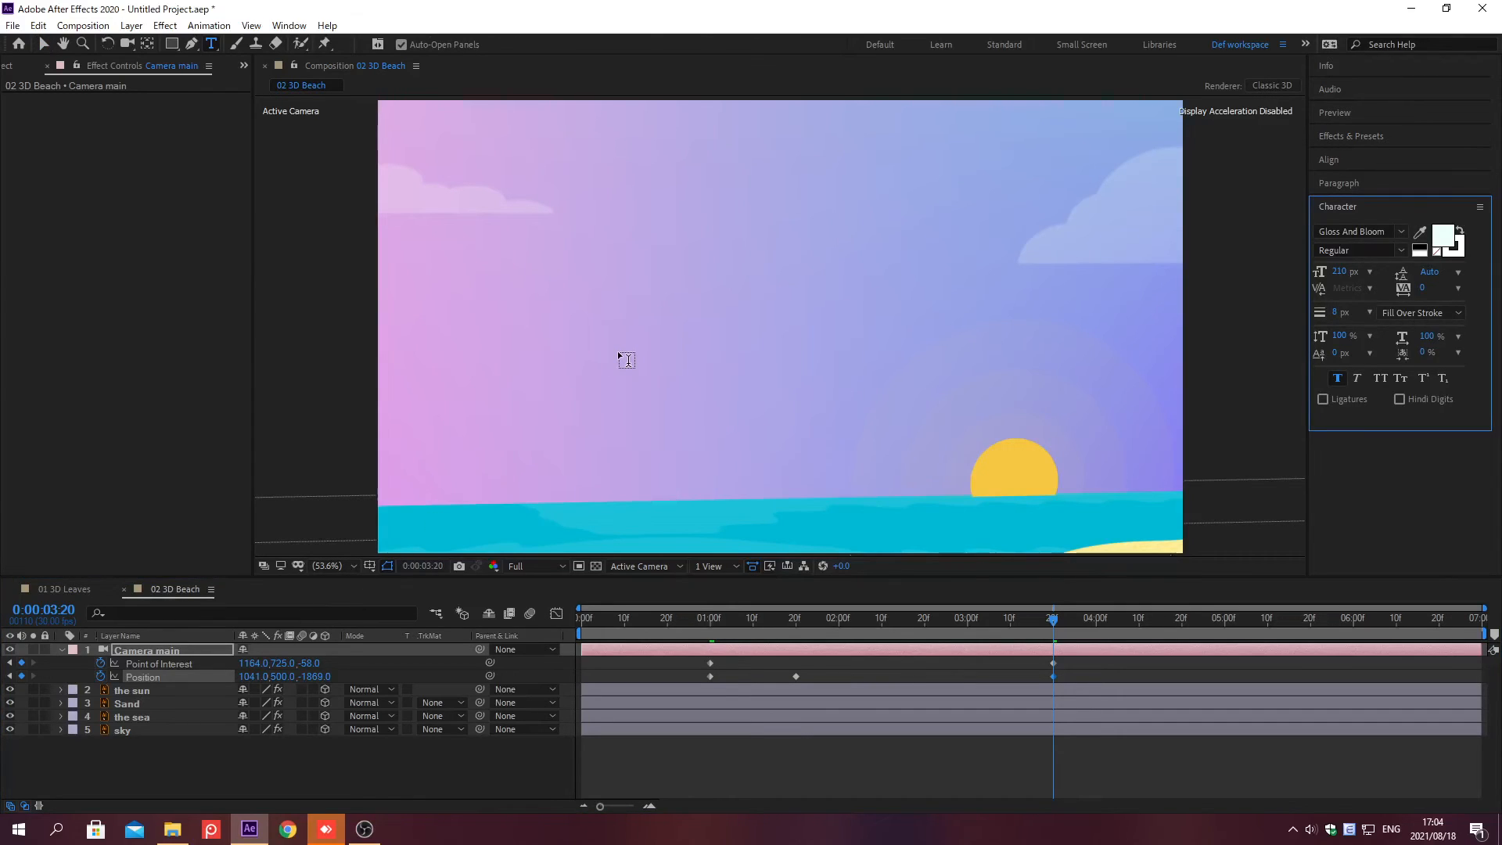
click(620, 359)
text(Su)
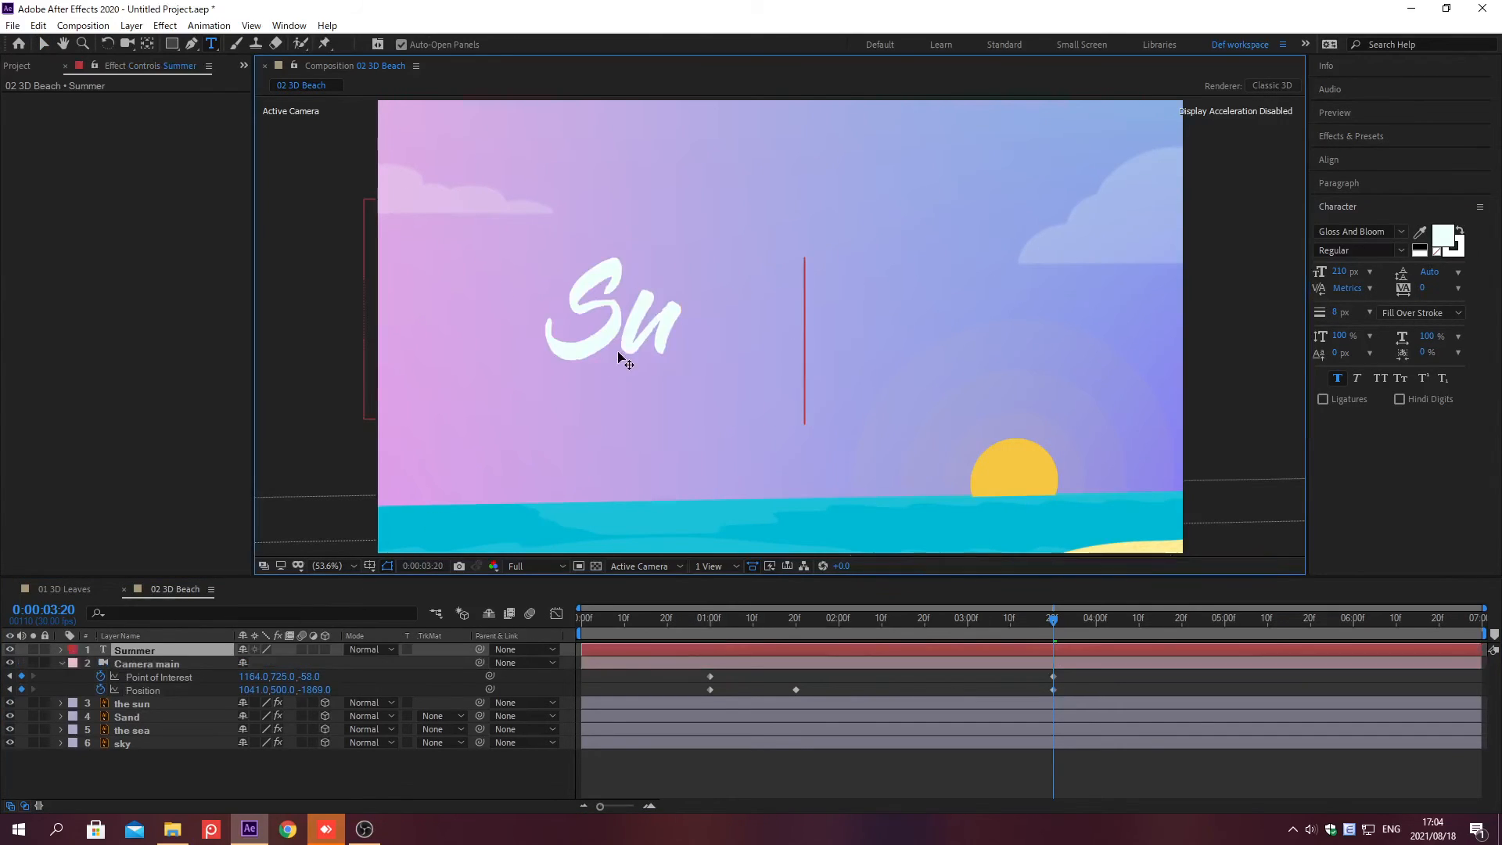
text(mmer)
key(KP_Enter)
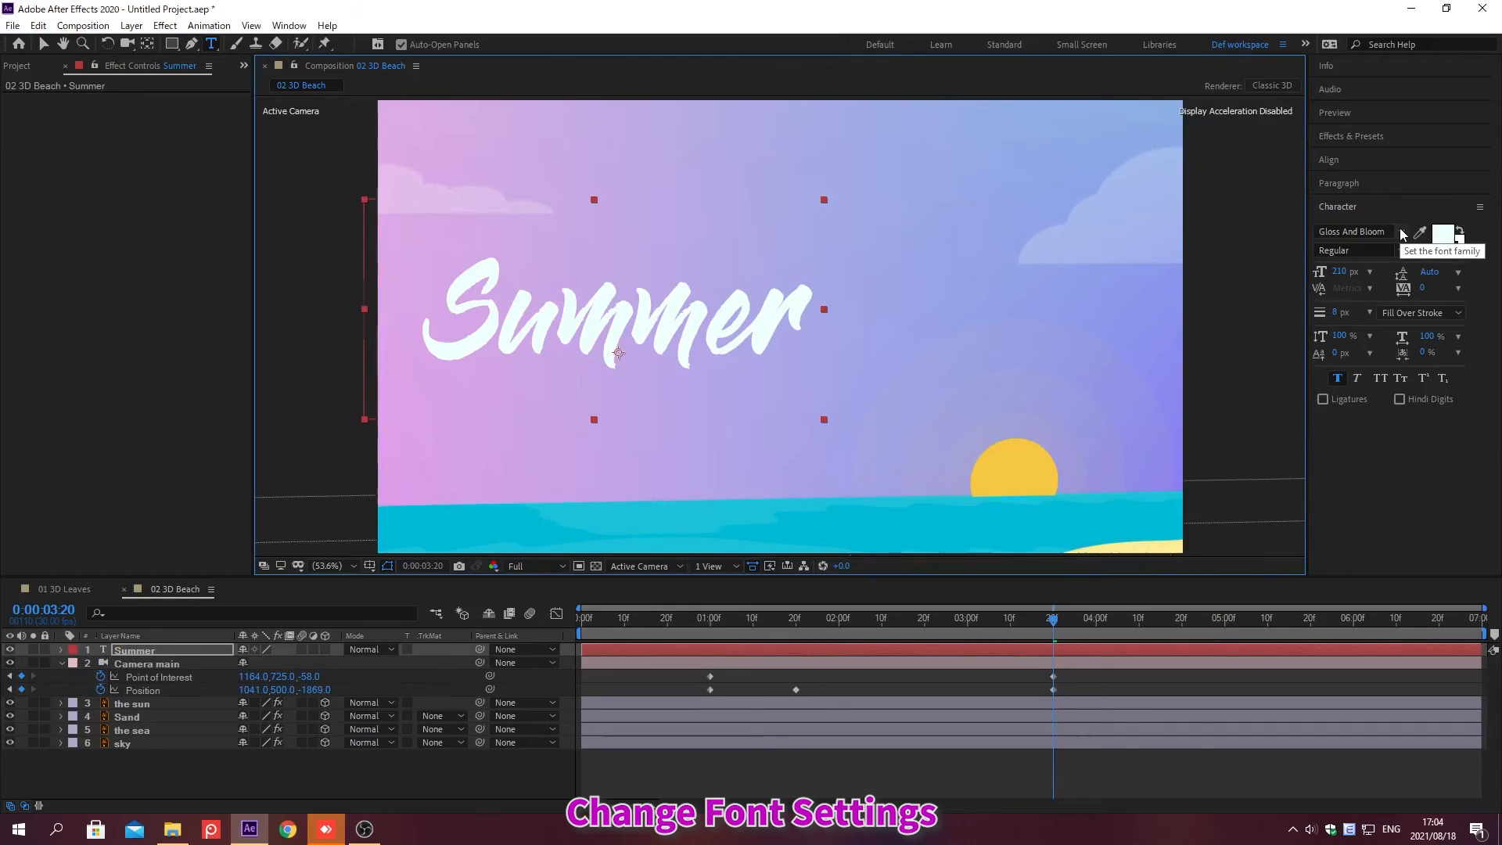
Step: Set the Summer text's font to Gloss And Bloom and its font size to 210 px
click(1401, 231)
text(Gl)
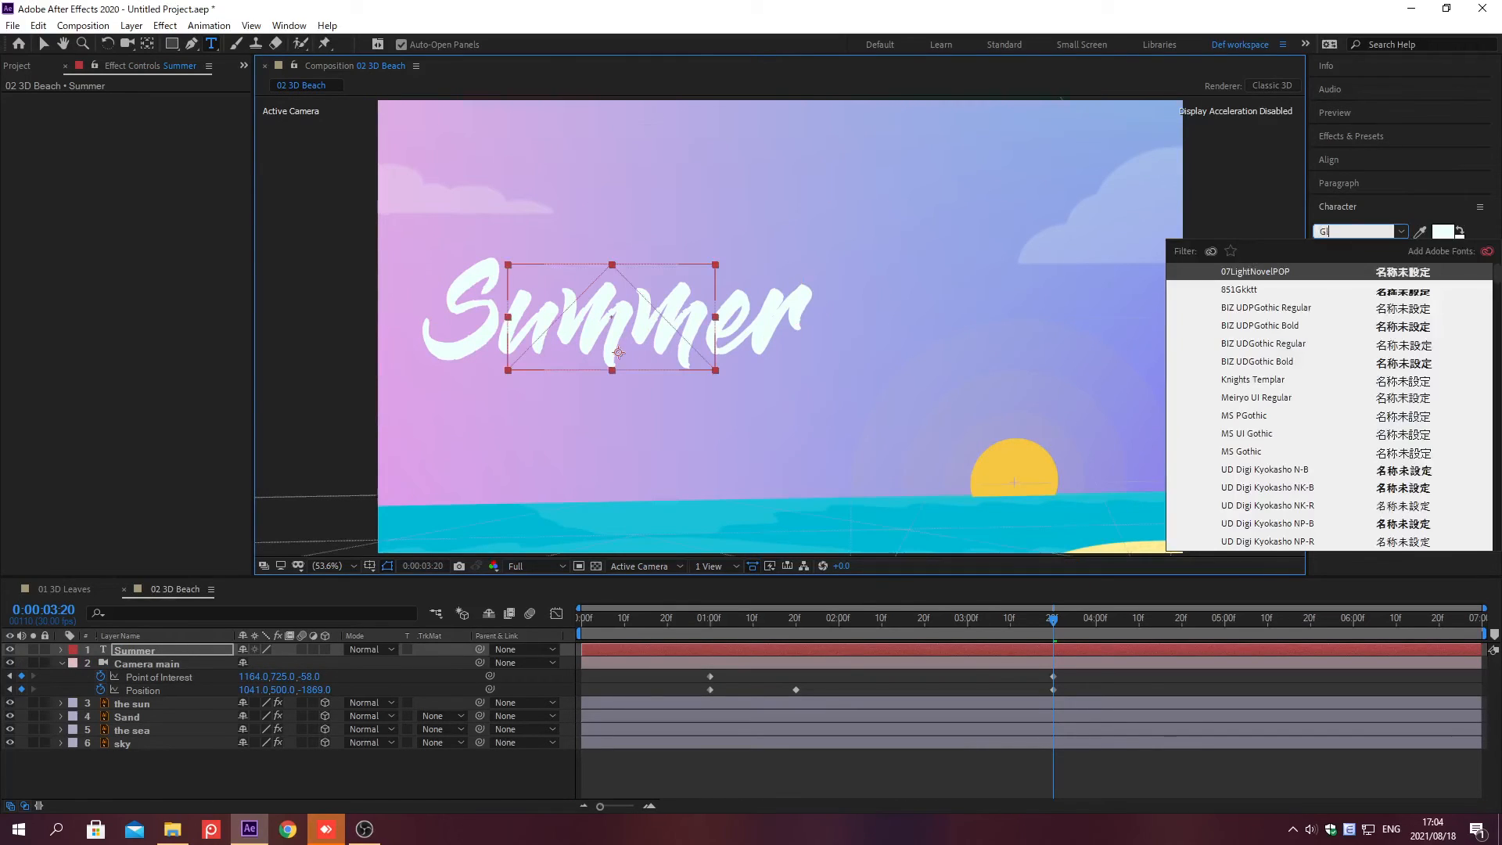
text(oss )
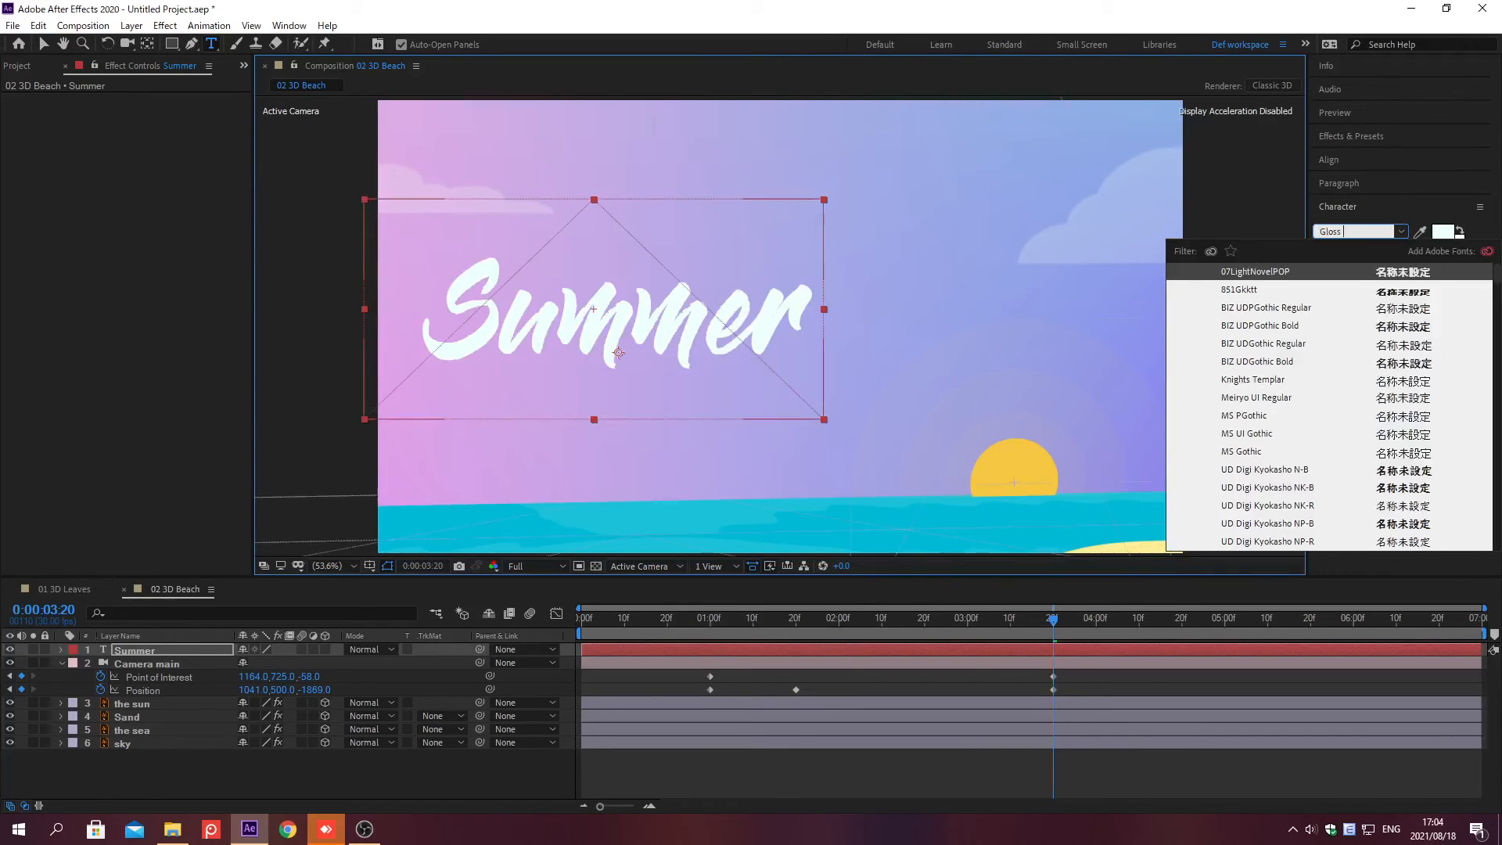
text(And Bloom)
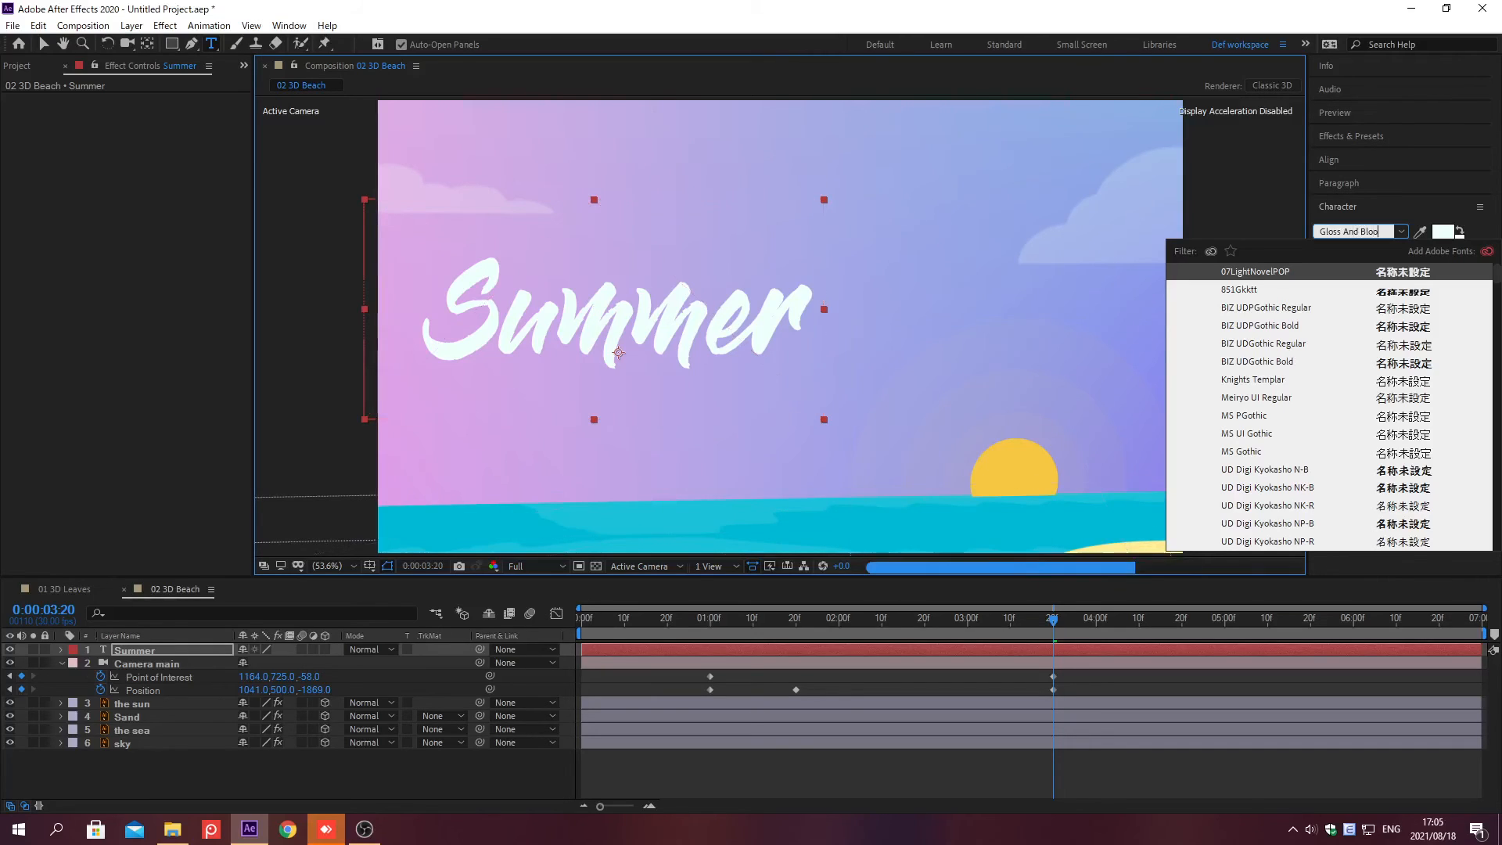
key(Return)
click(1341, 272)
text(21)
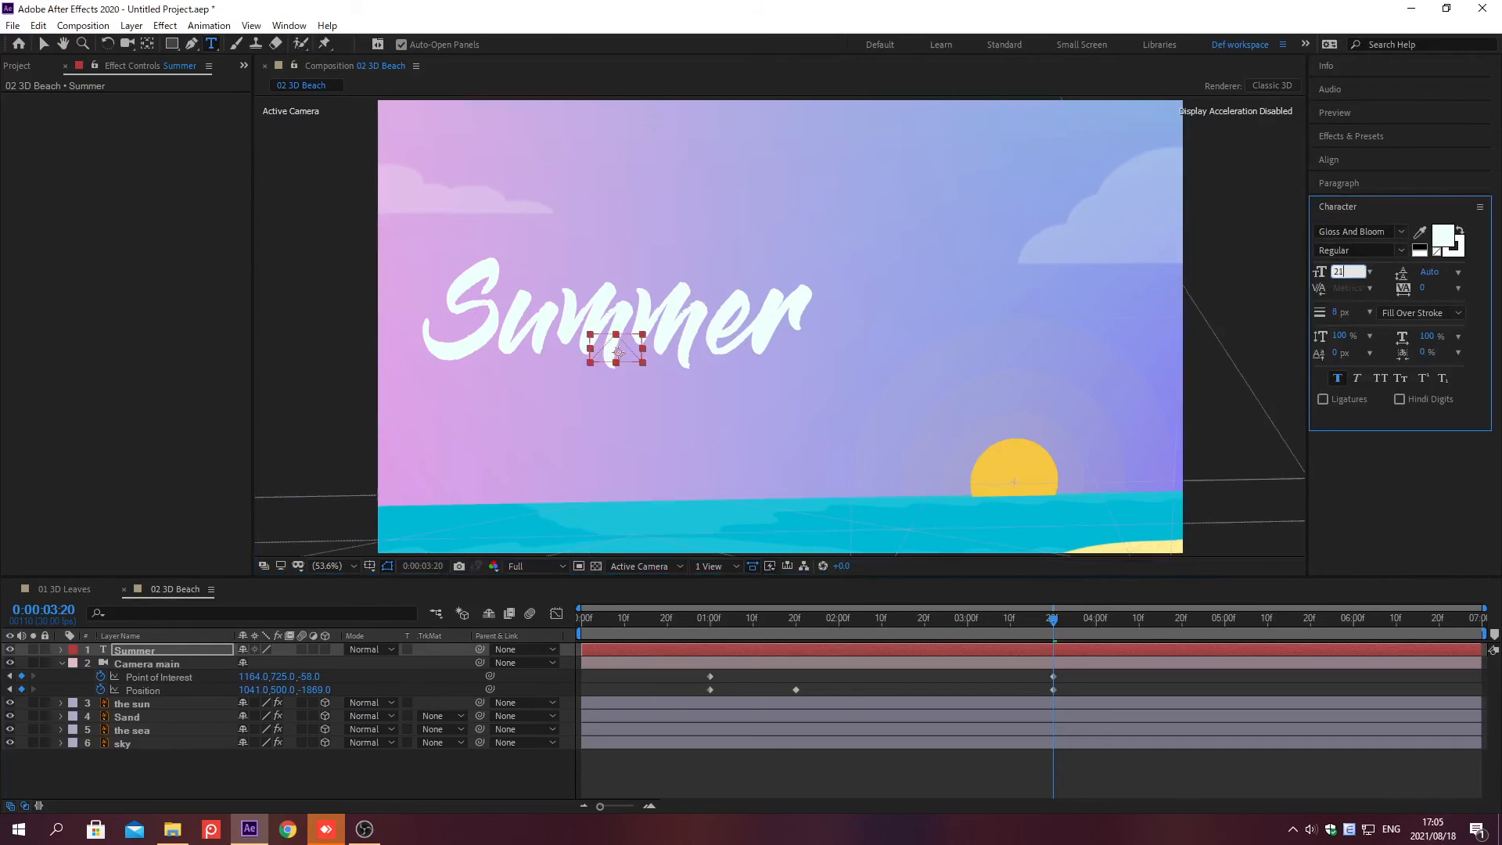
text(0)
key(Return)
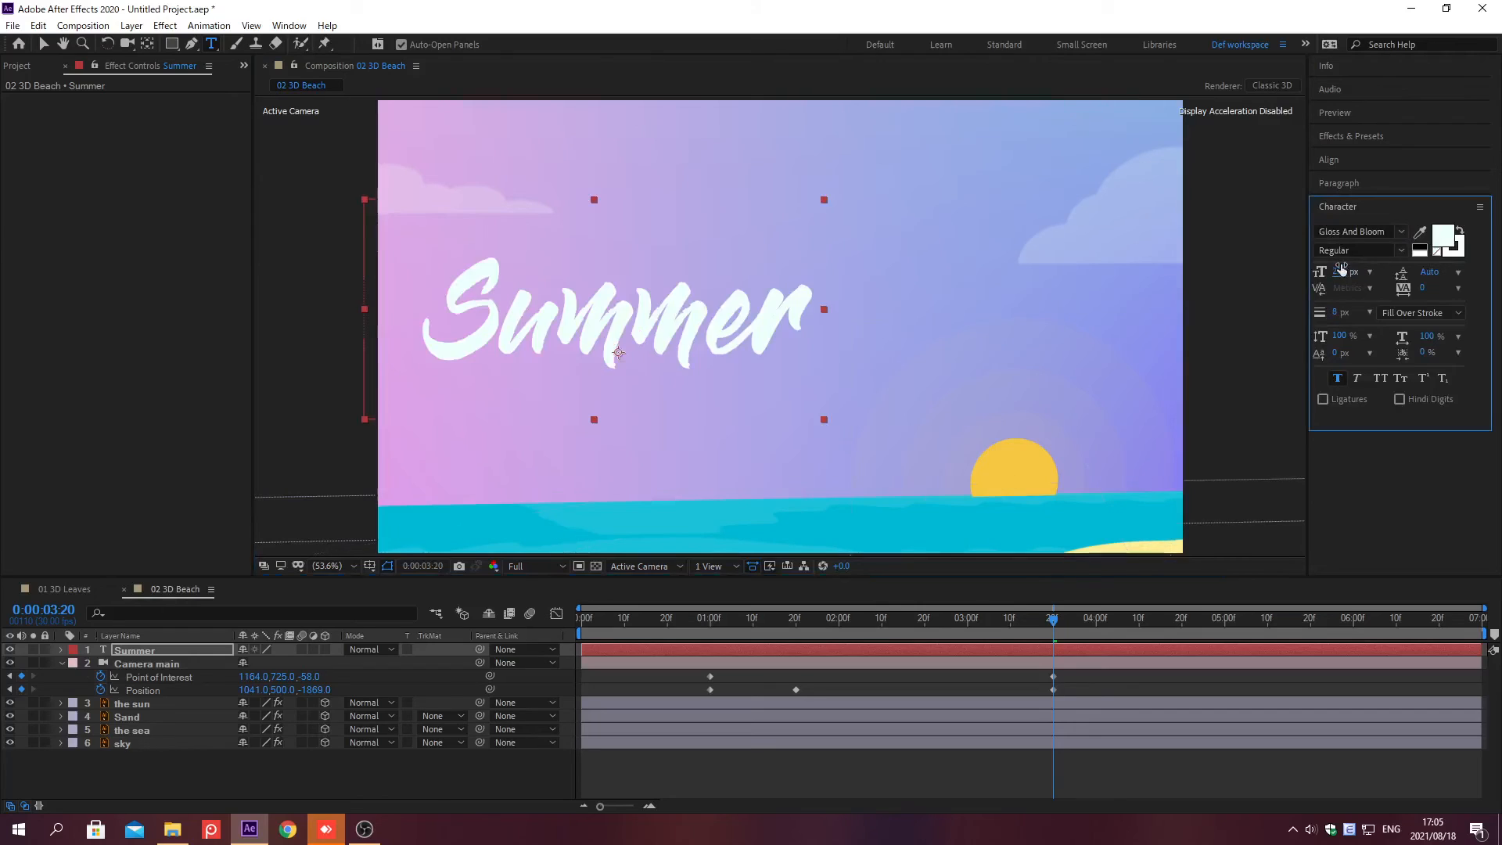
Step: Change the Summer text's fill color to EDFFFC
click(1444, 237)
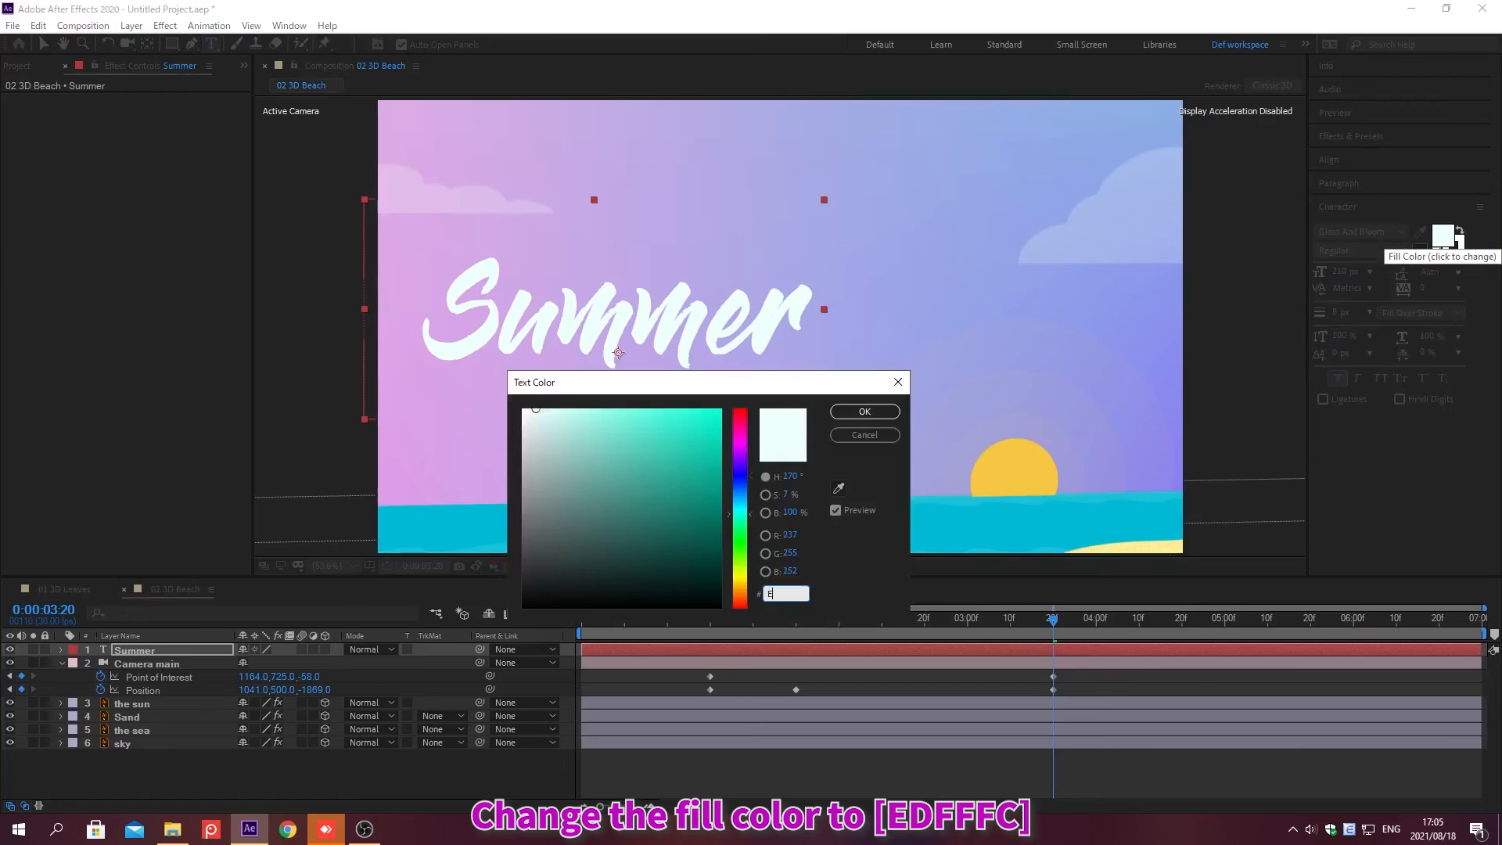
text(EDFFFC)
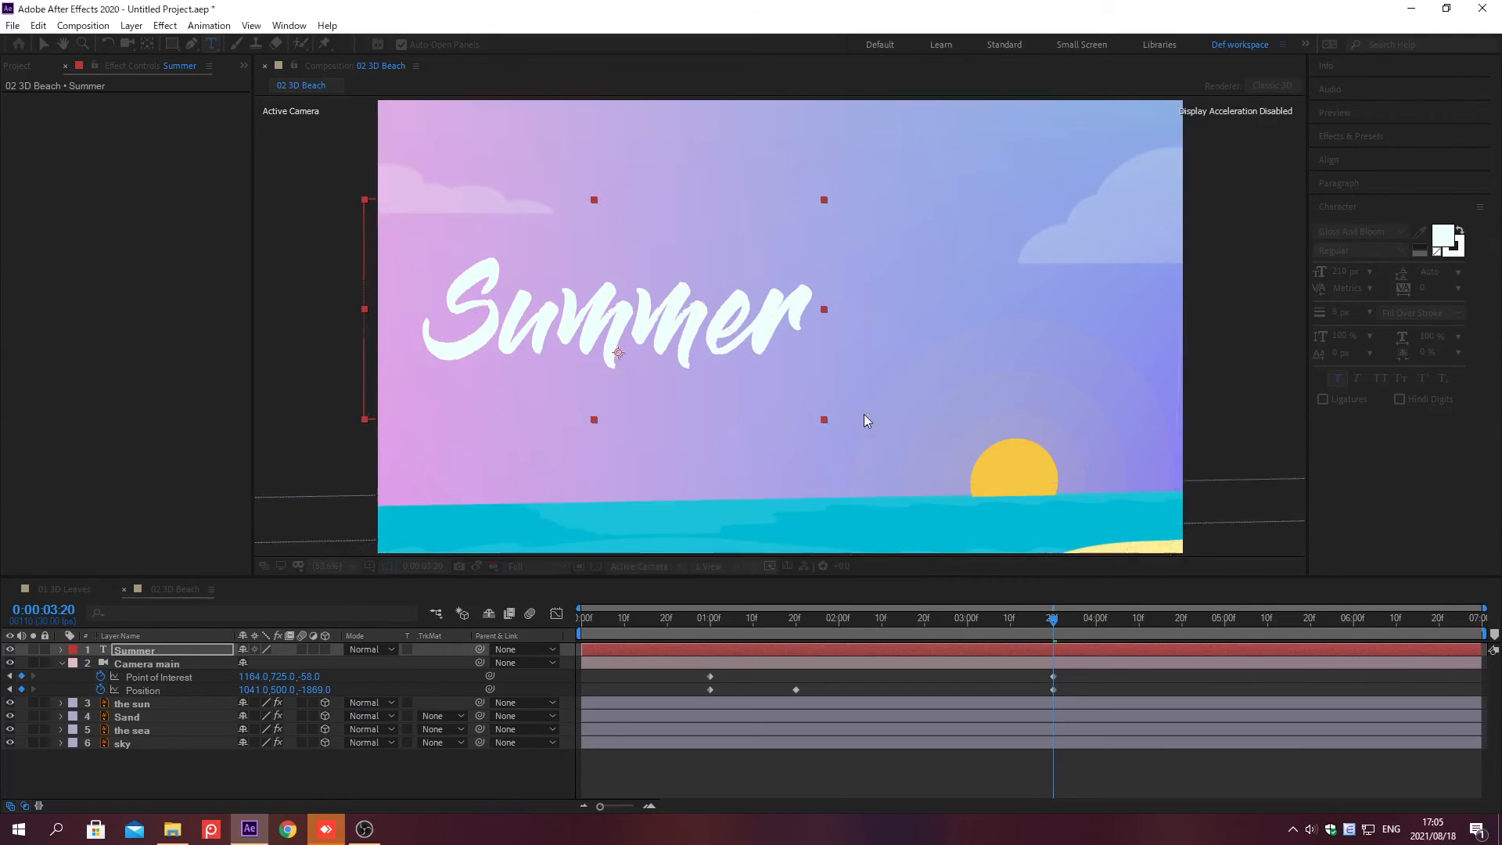
click(864, 412)
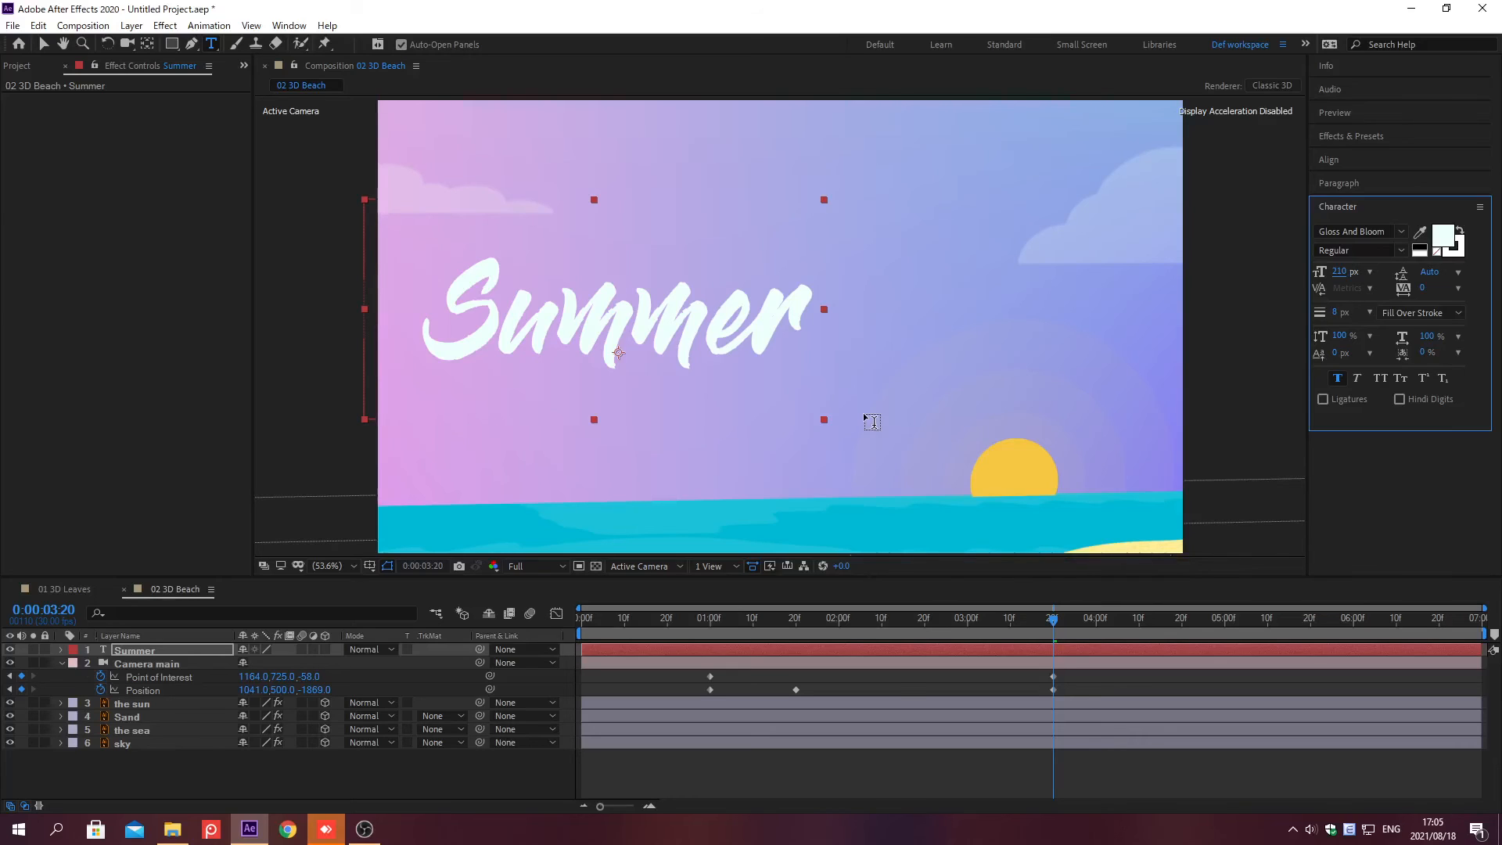
Step: Center the Summer layer's anchor point and move the layer to the middle of the composition
click(1338, 206)
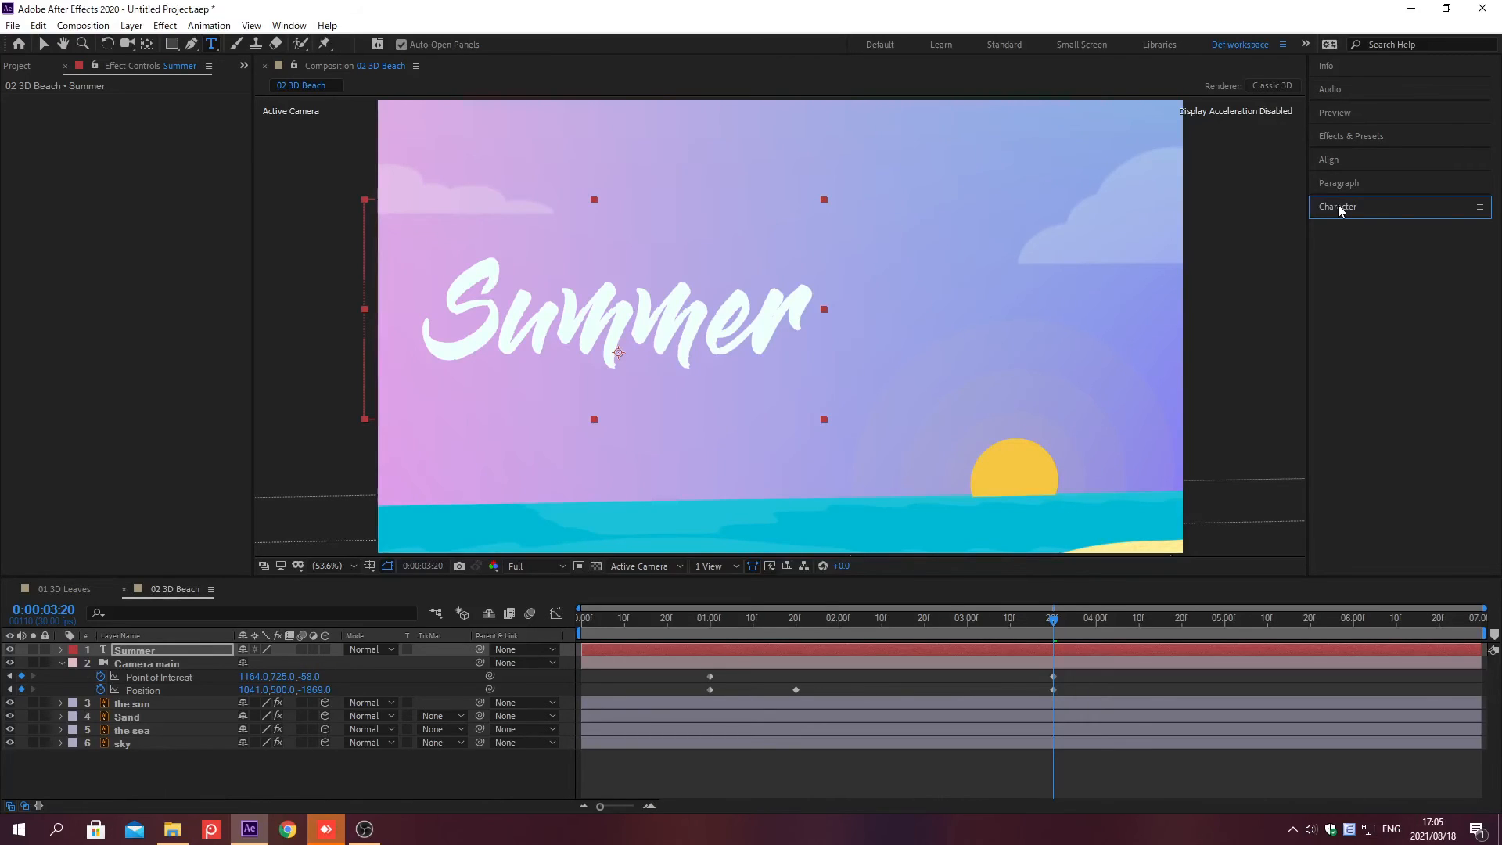
key(ctrl+alt+Home)
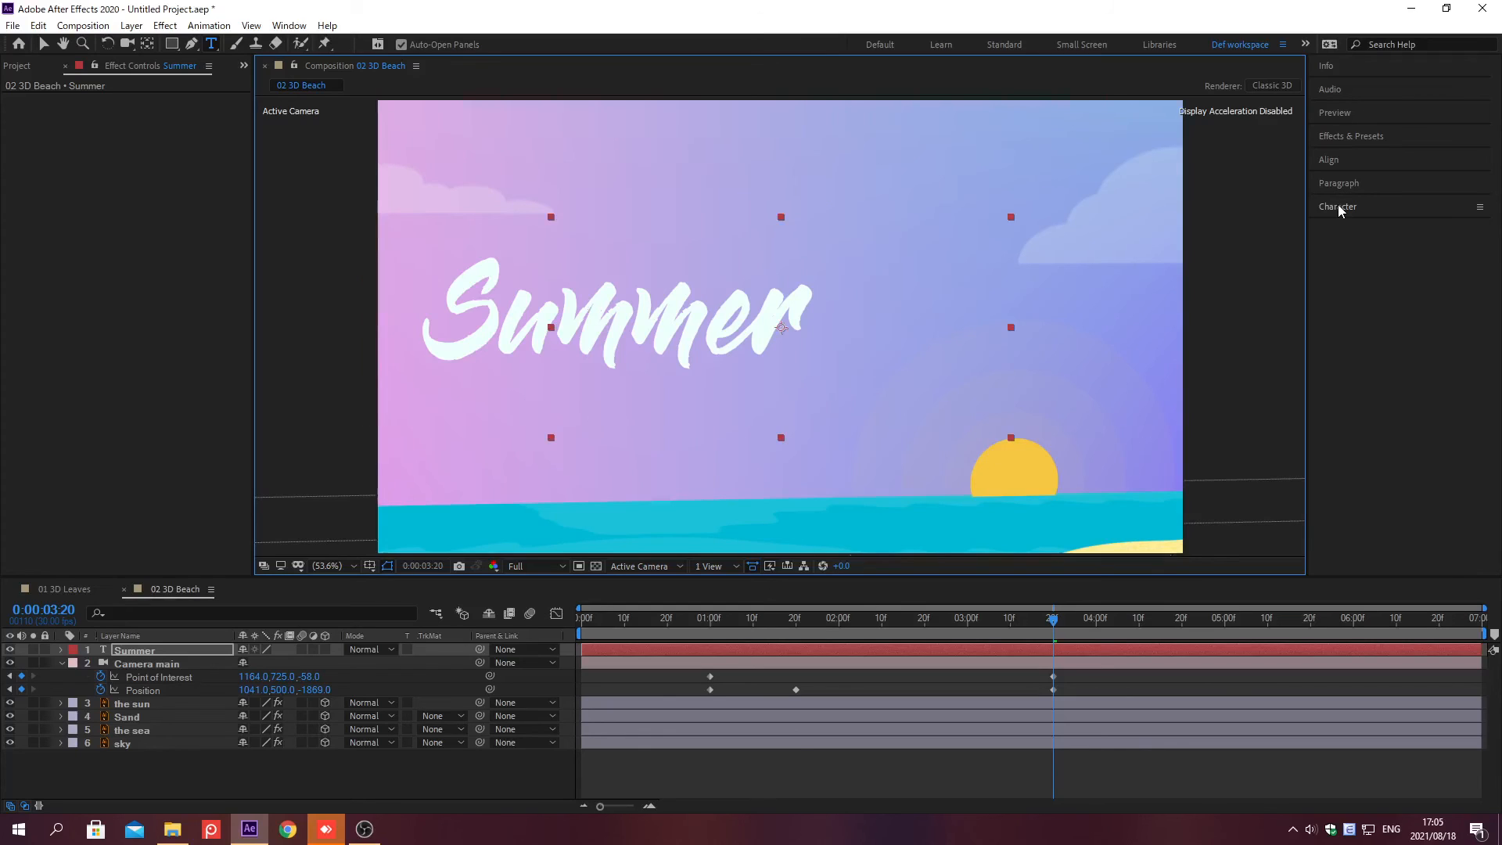
key(ctrl+Home)
Step: Add the expression wiggle(3,5) to the Summer layer's Position
click(194, 650)
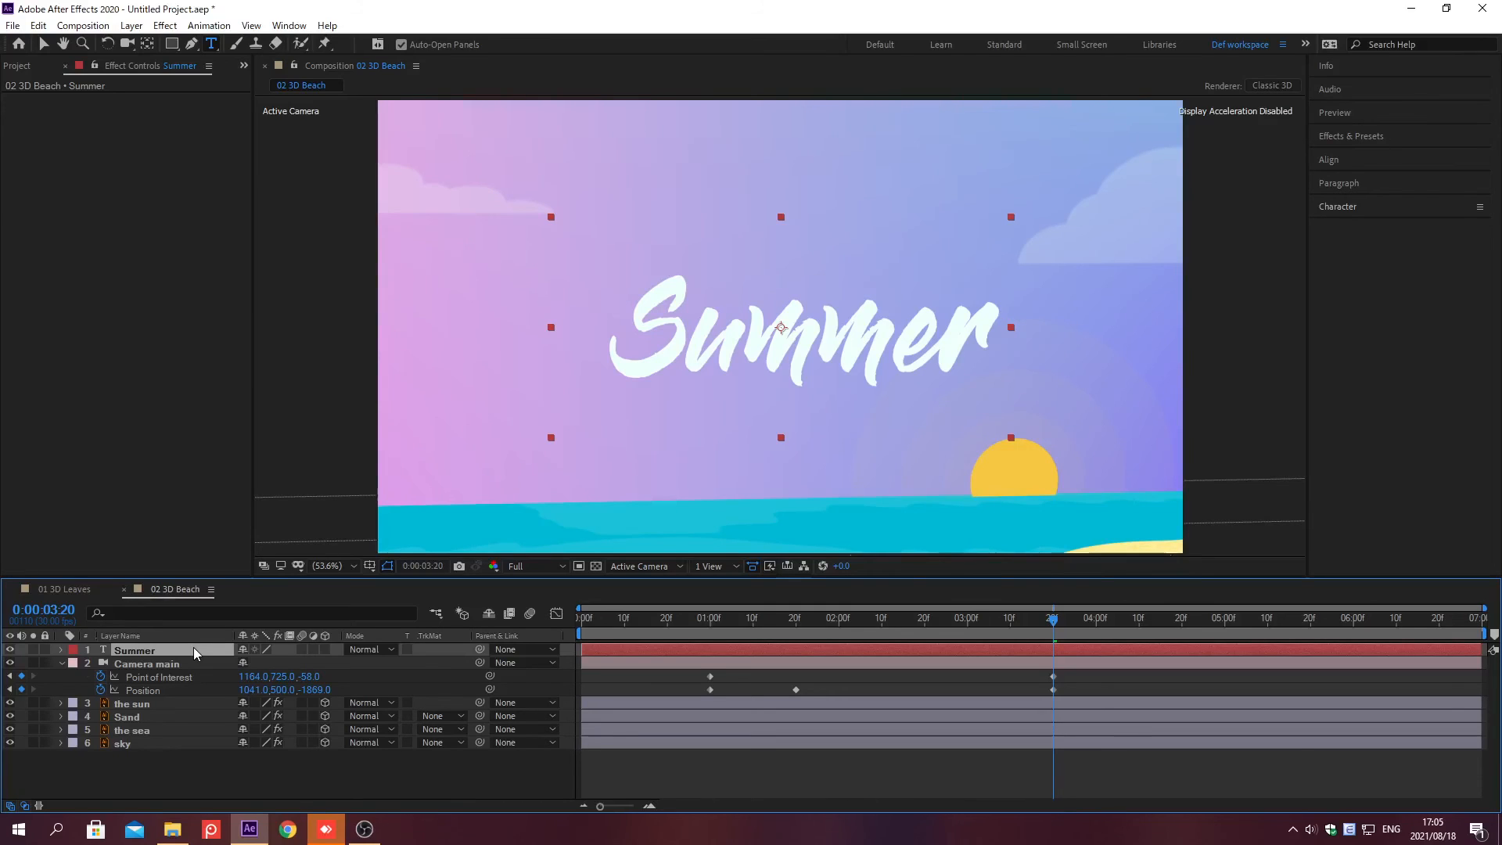
key(p)
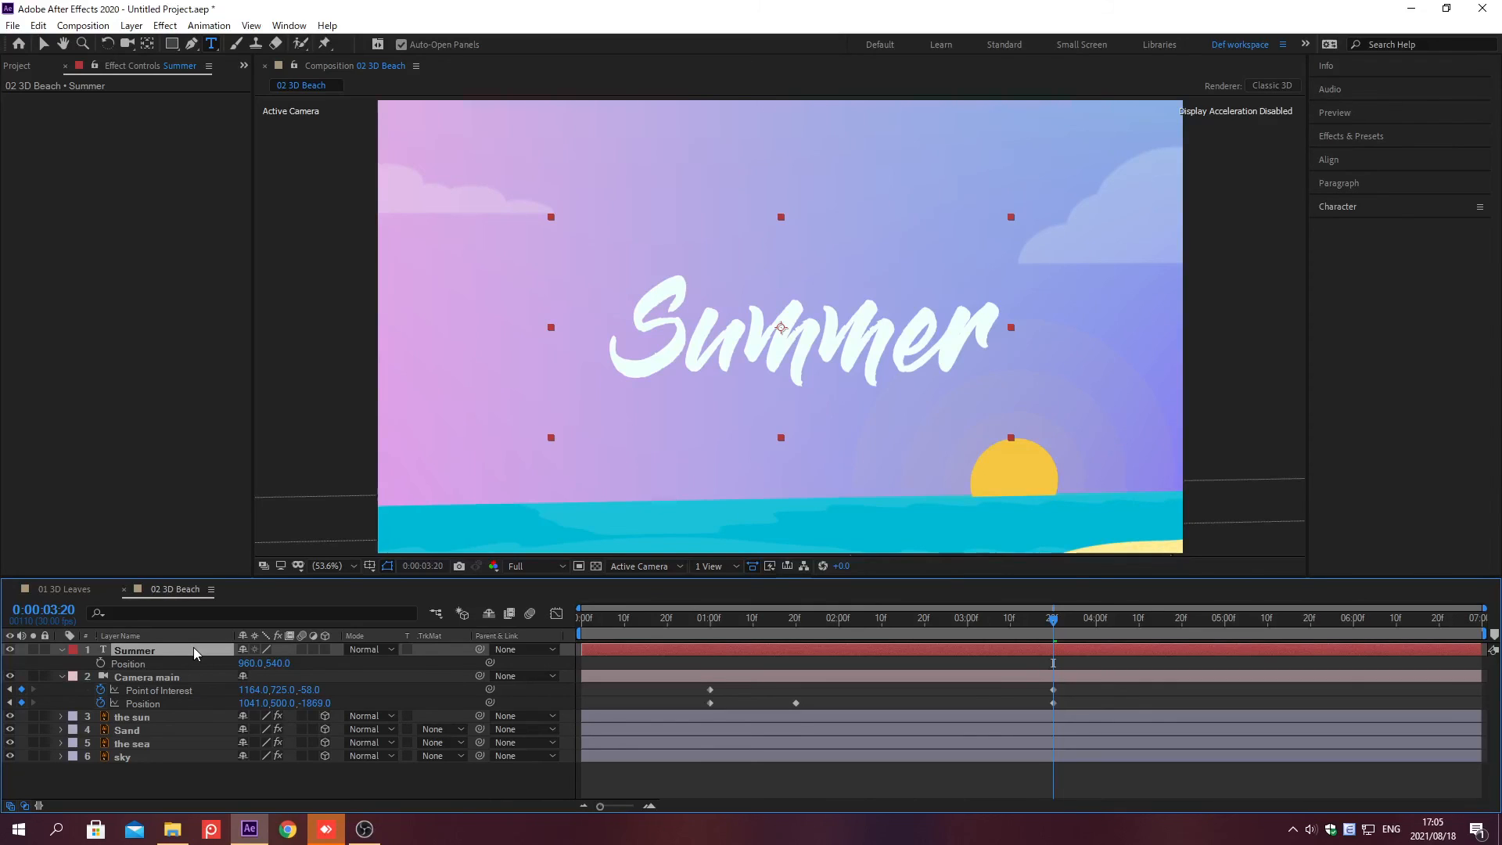
alt+click(101, 663)
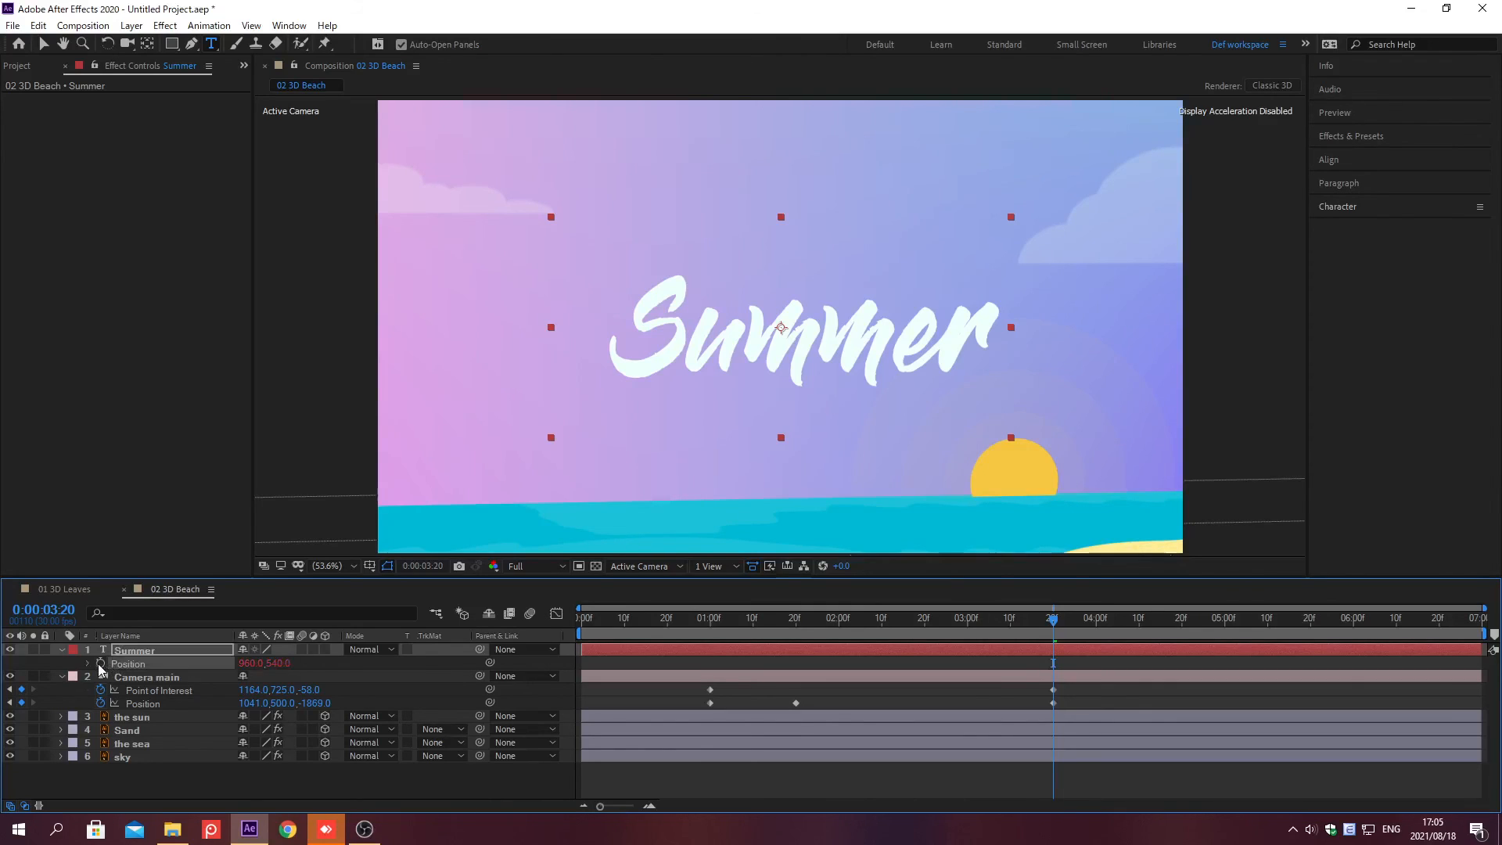
text(wiggle(3,5))
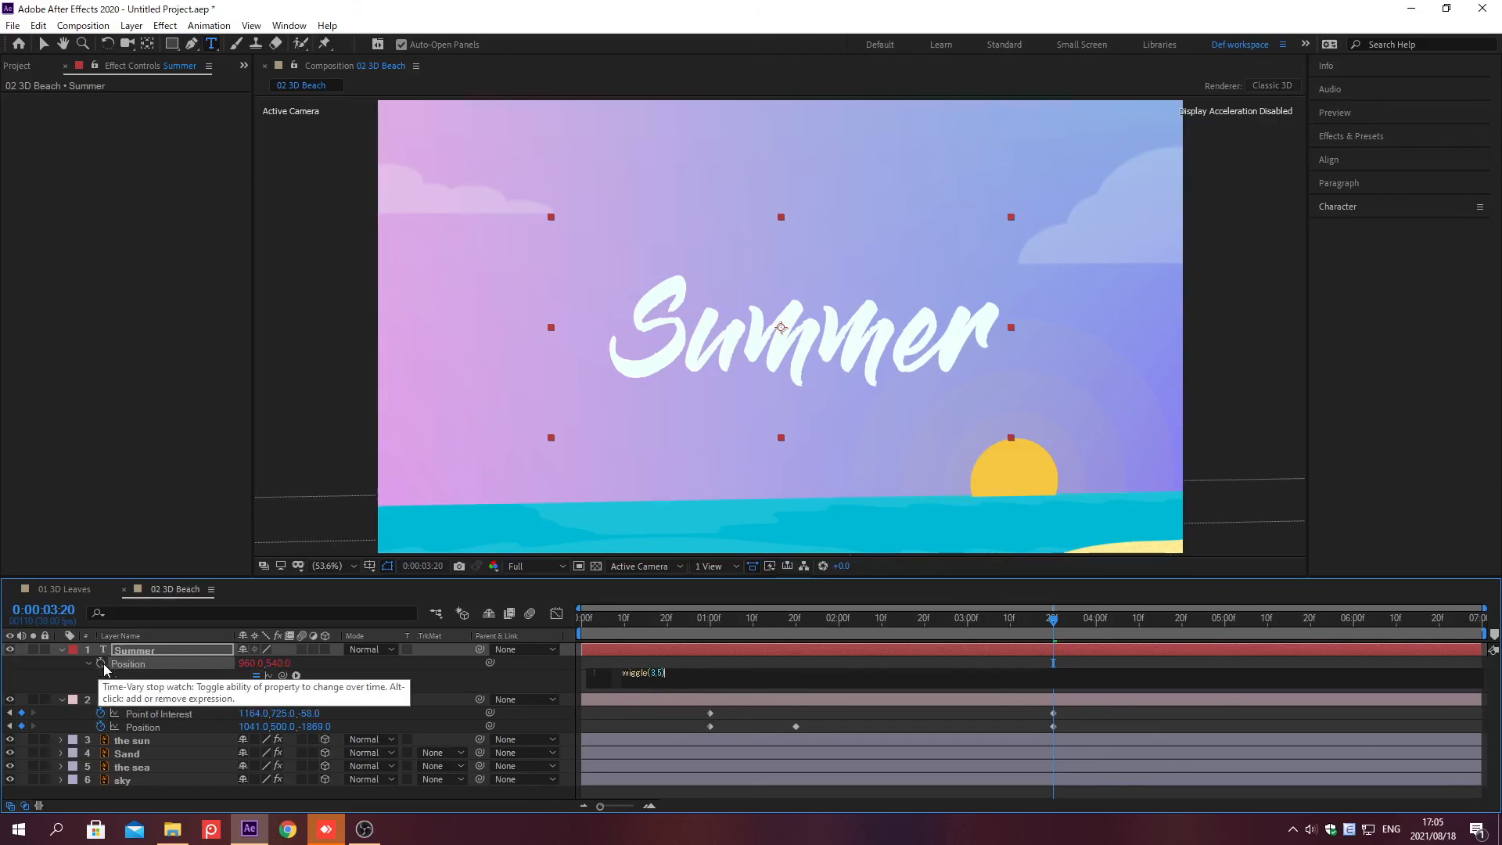
click(360, 665)
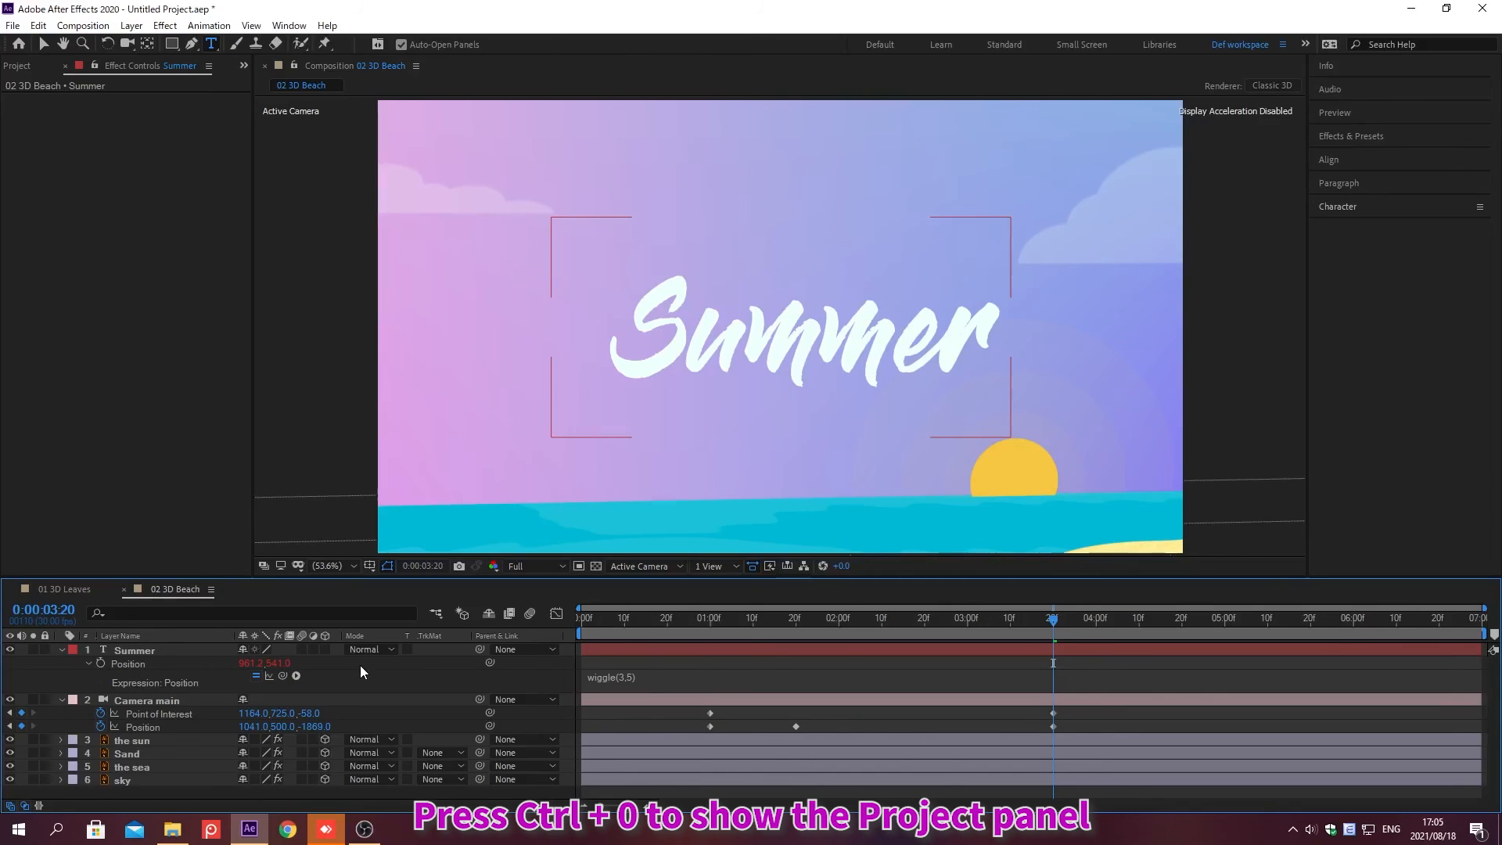
Step: At time 0, add the 01 3D Leaves composition into the timeline below the camera layer
key(Home)
key(ctrl+0)
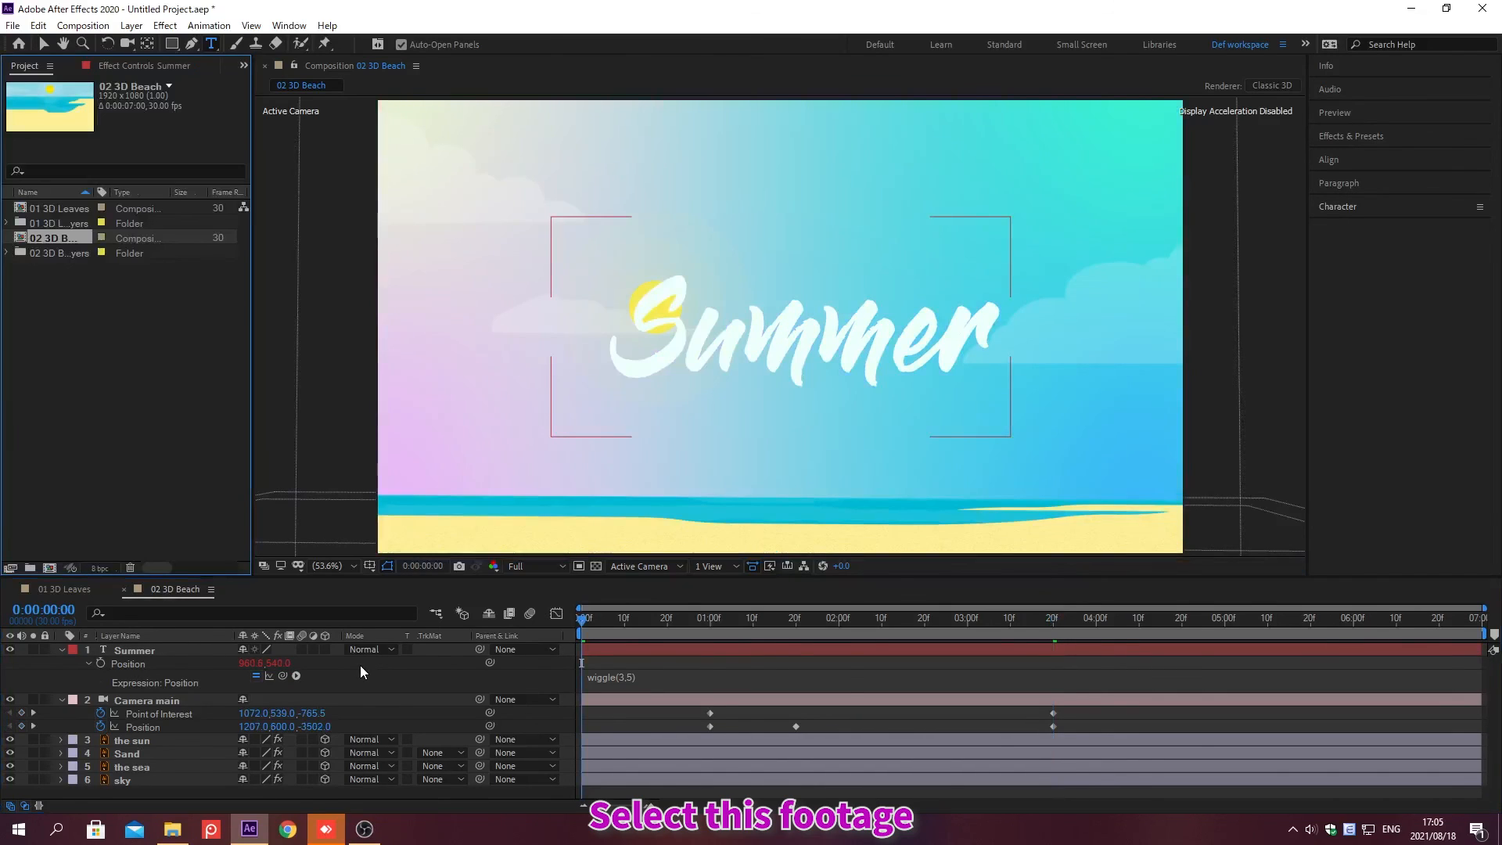
click(51, 208)
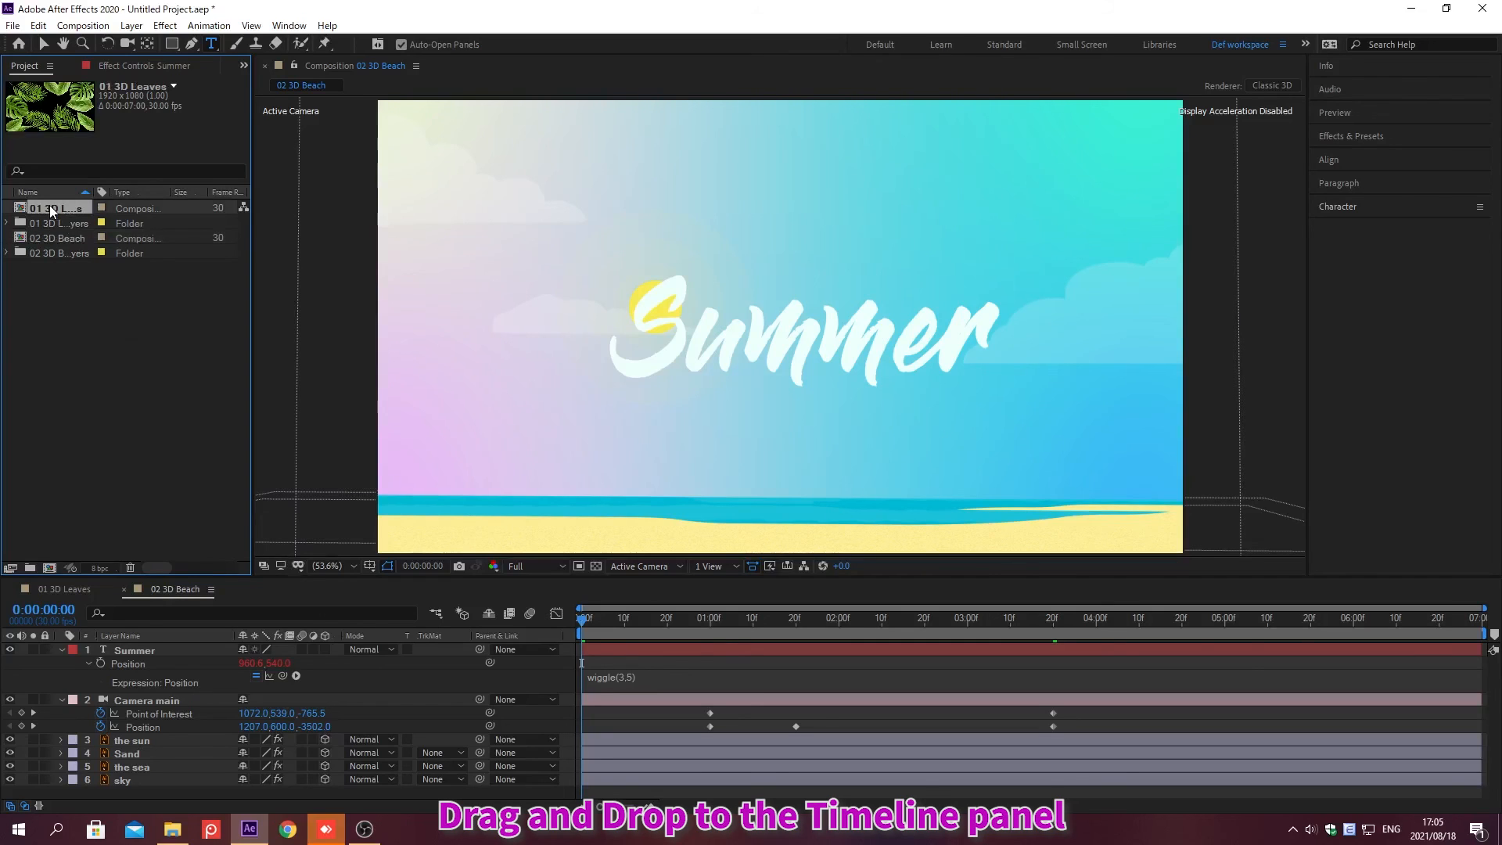
drag(49, 205, 157, 726)
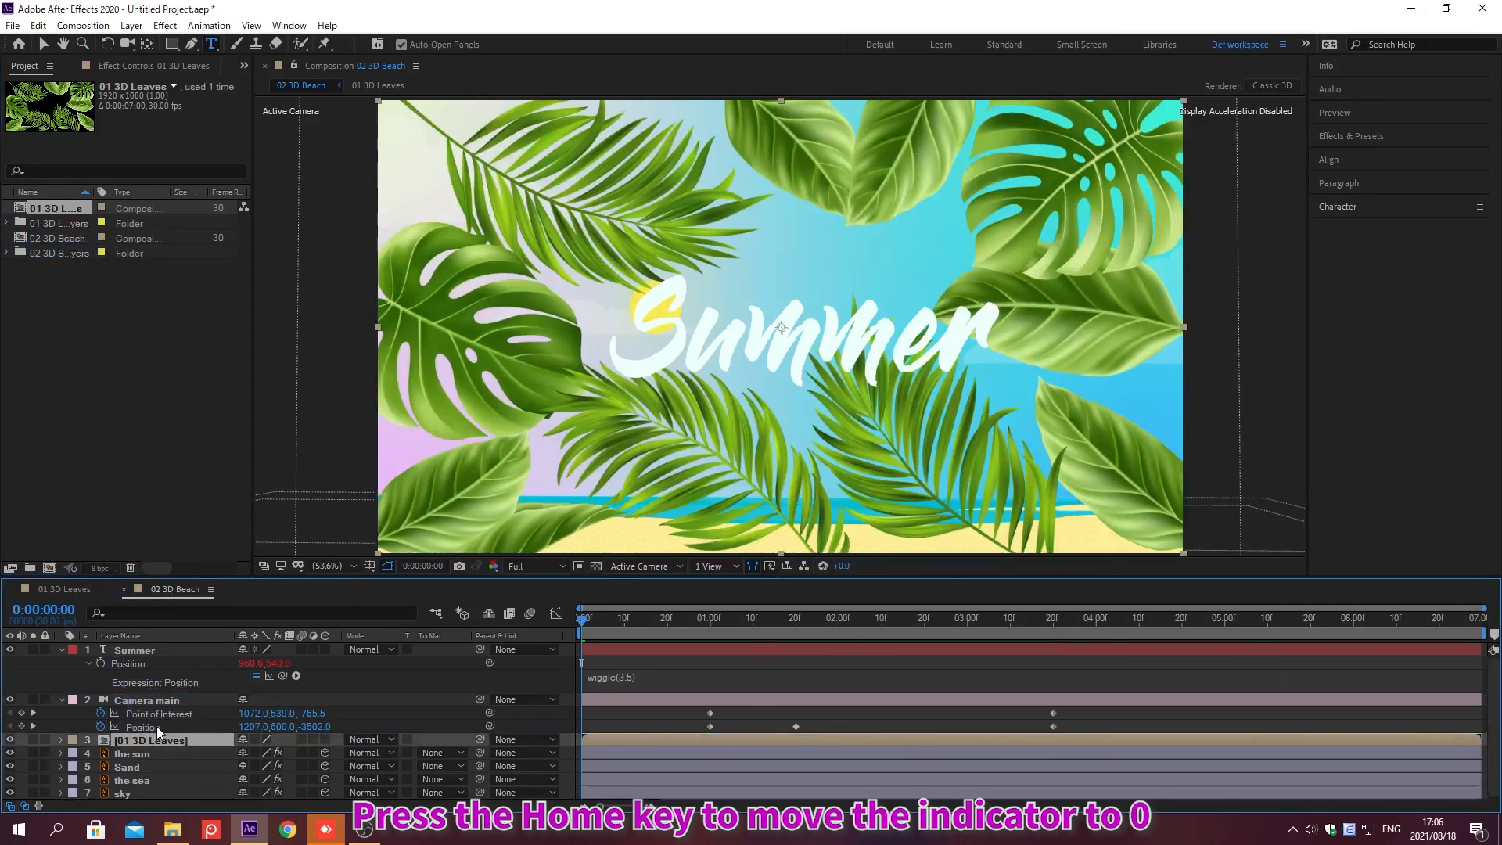